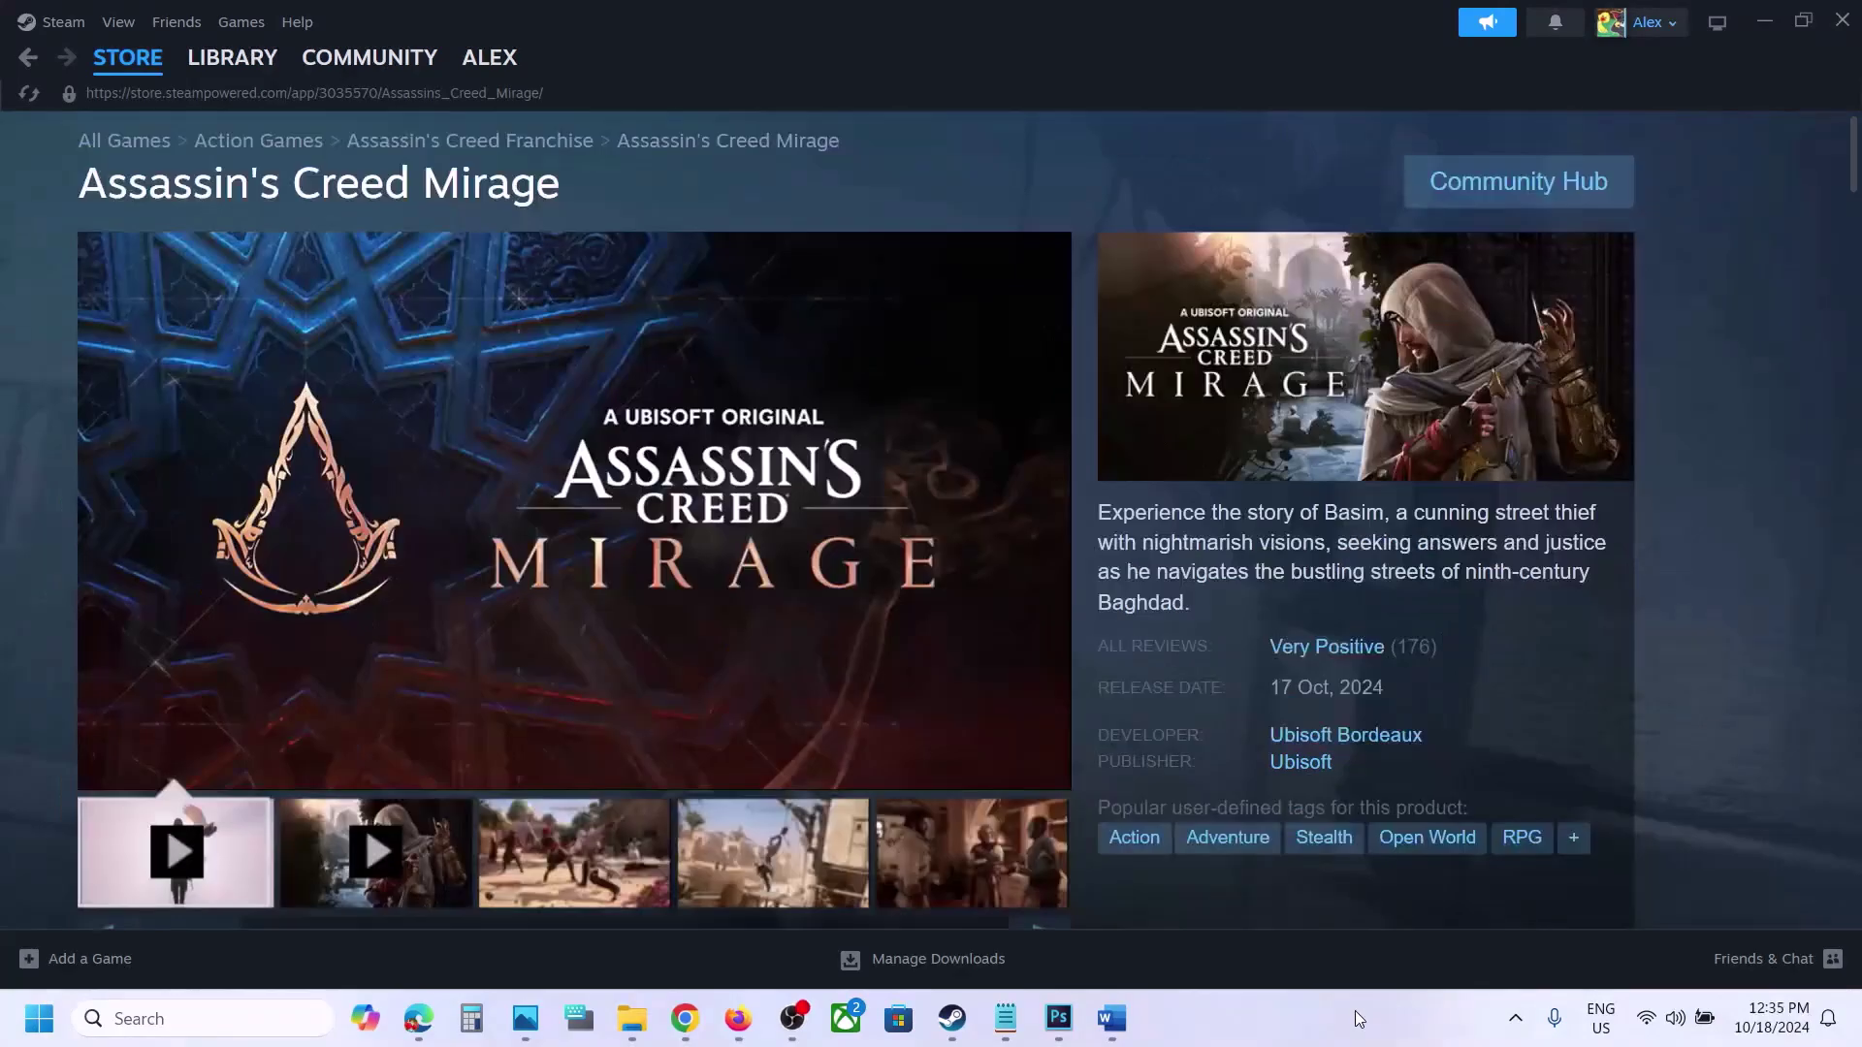
# - Bring up the Word notes and highlight the tip about setting WindowMode to 0/1/2 in ACMirage.ini
pyautogui.click(1110, 1032)
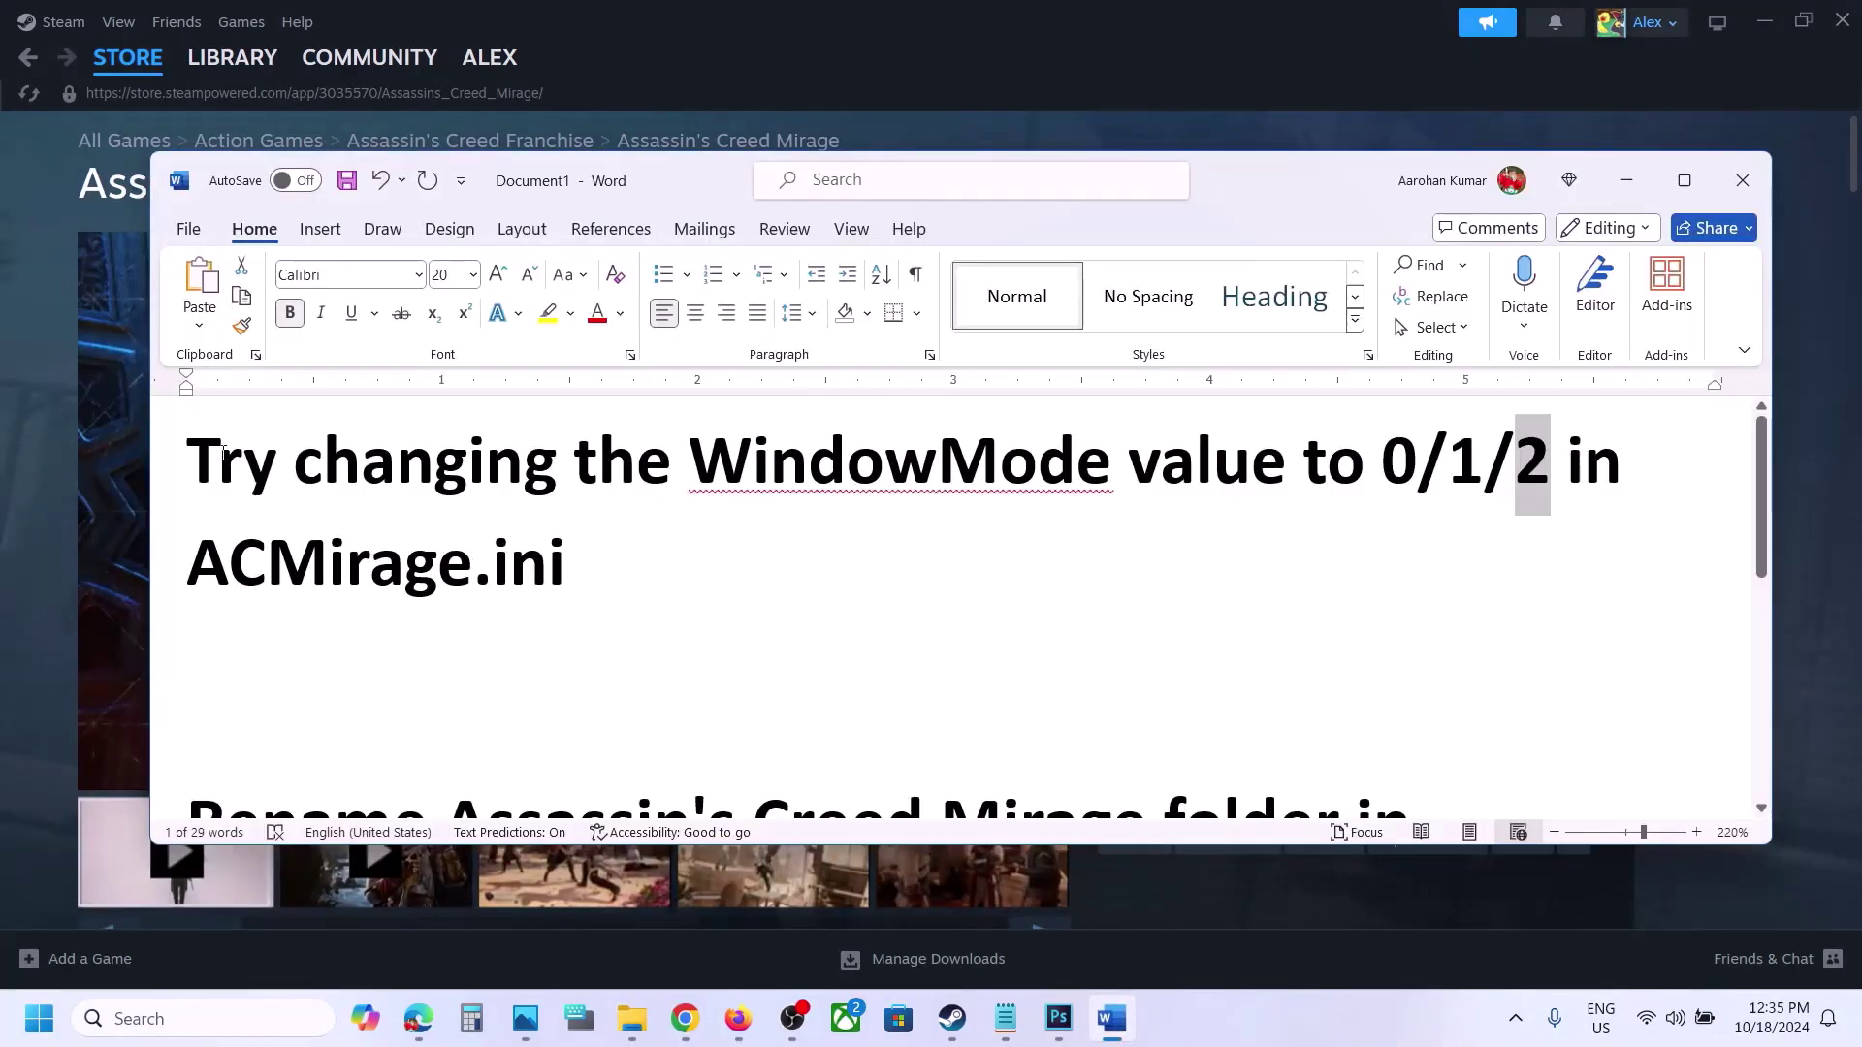
pyautogui.moveTo(218, 456); pyautogui.dragTo(590, 566)
pyautogui.click(590, 566)
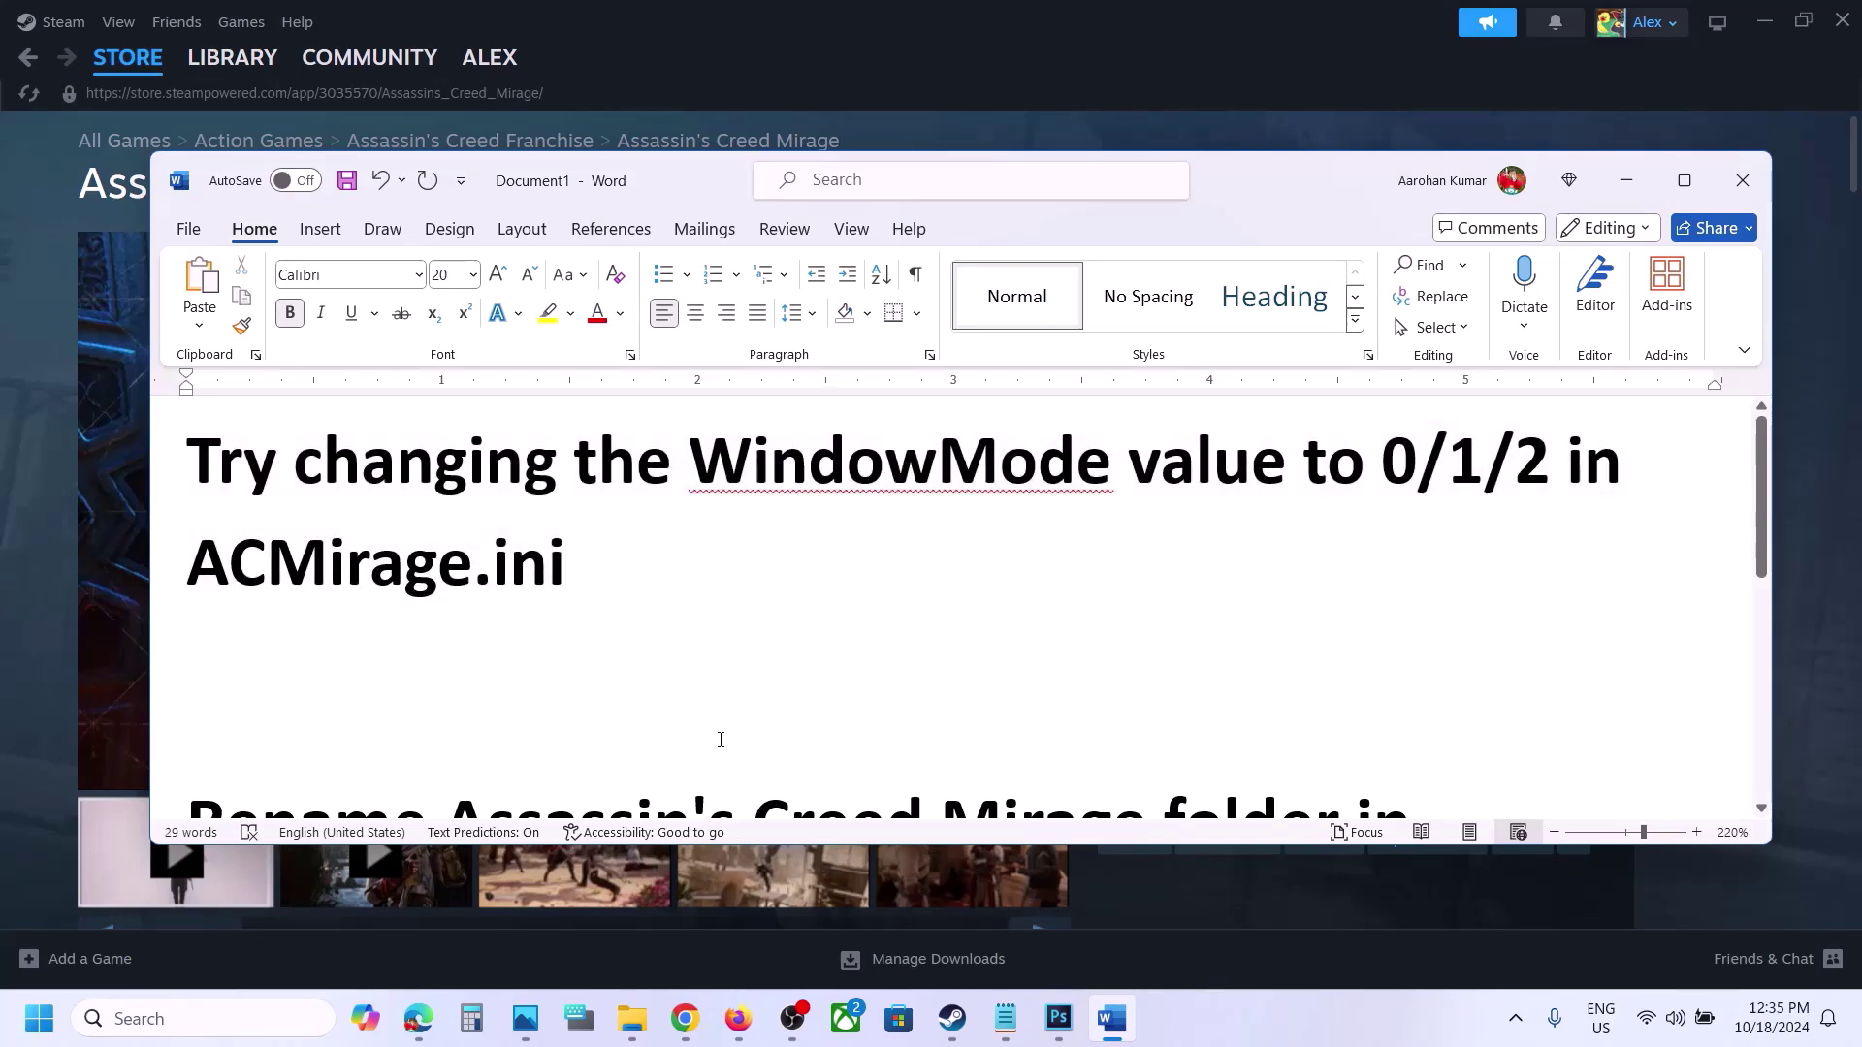
# - Play the window creed.mp4 clip in VLC and pause it near 00:50 on the ACMirage folder
pyautogui.click(1323, 1030)
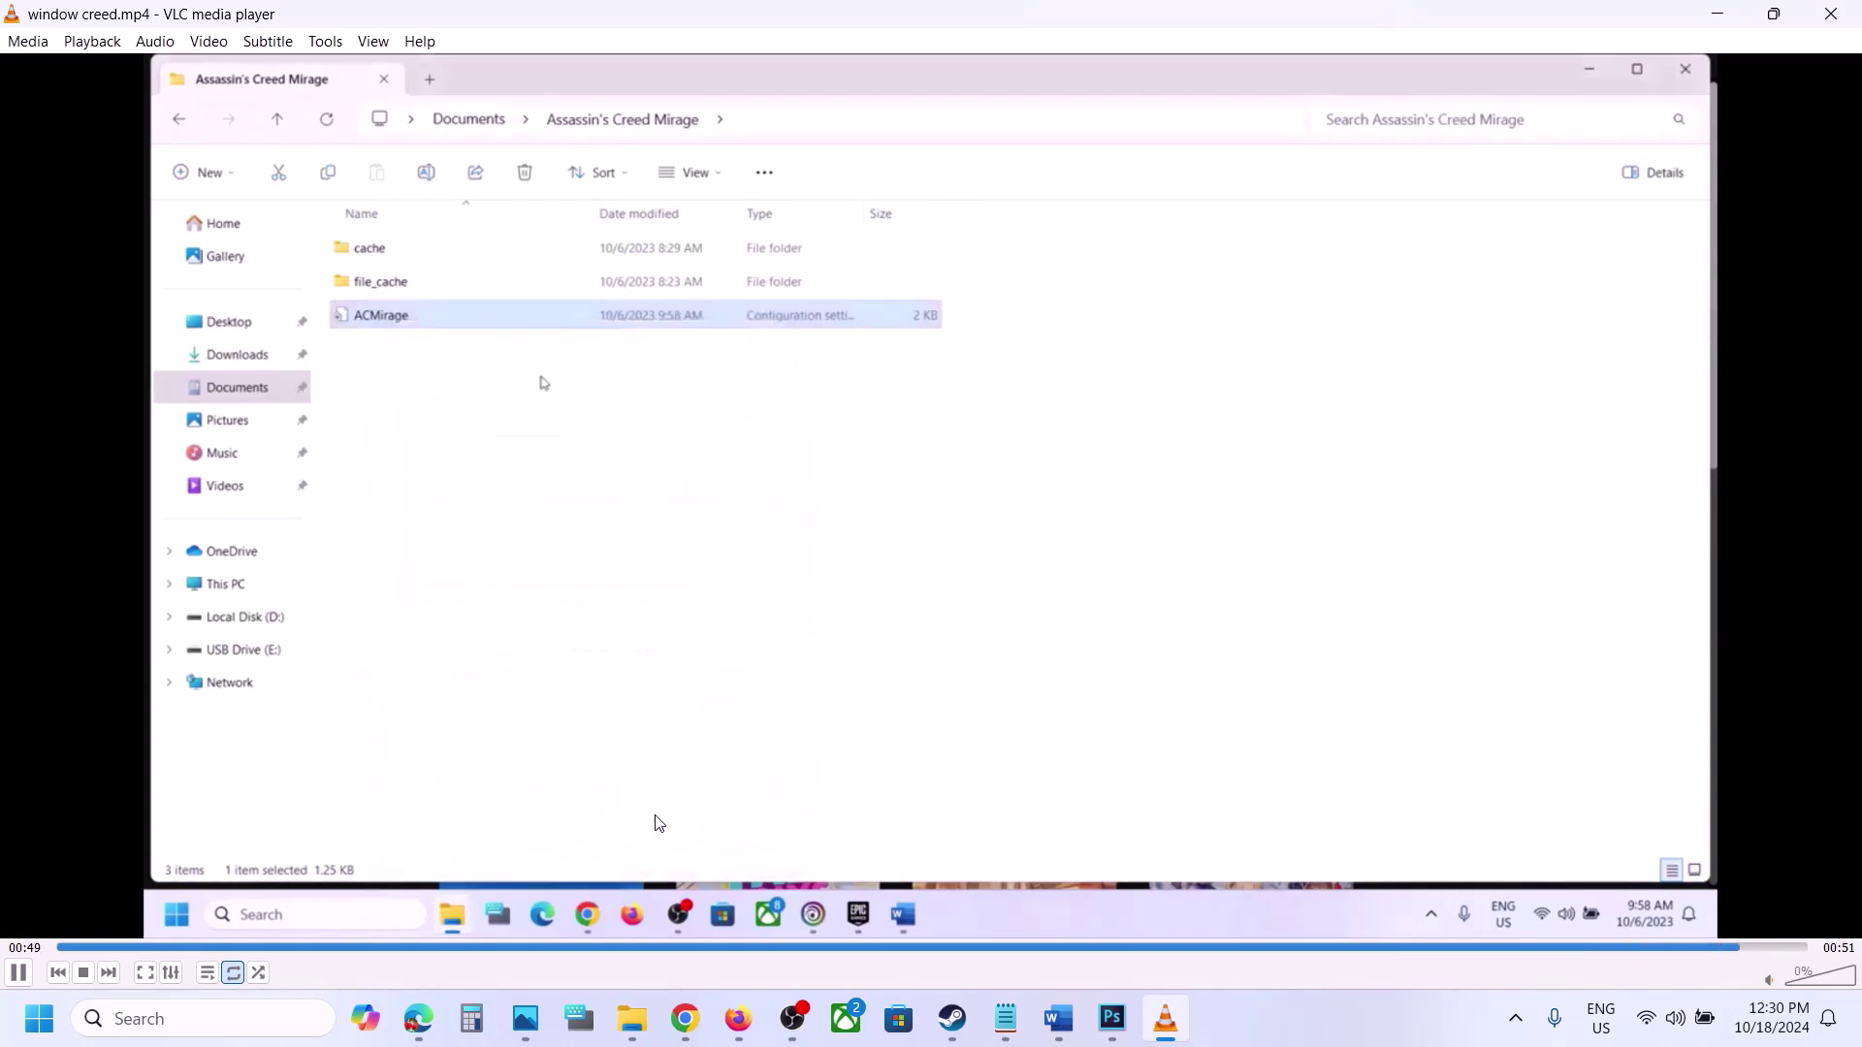
pyautogui.press('space')
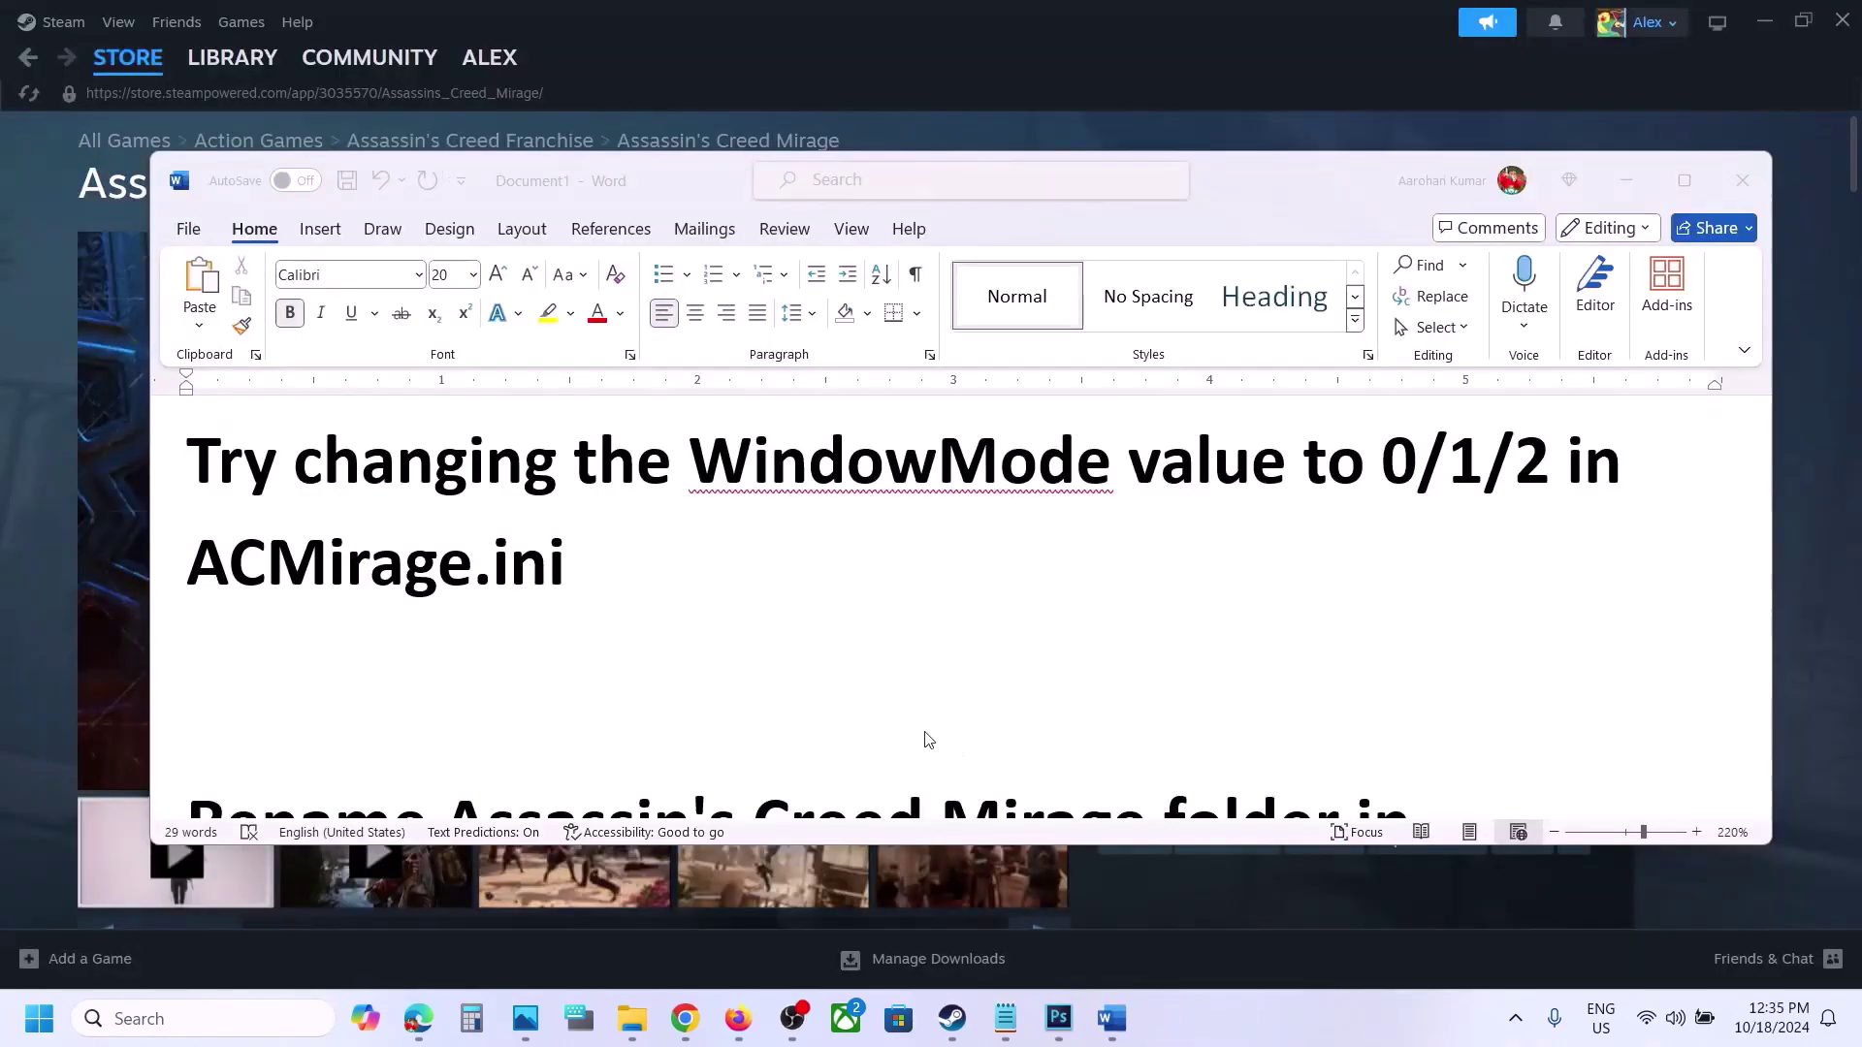
# - Scroll to the rename-folder tip and highlight its opening and the lost-progress warning
pyautogui.scroll(-3, 928, 740)
pyautogui.click(297, 576)
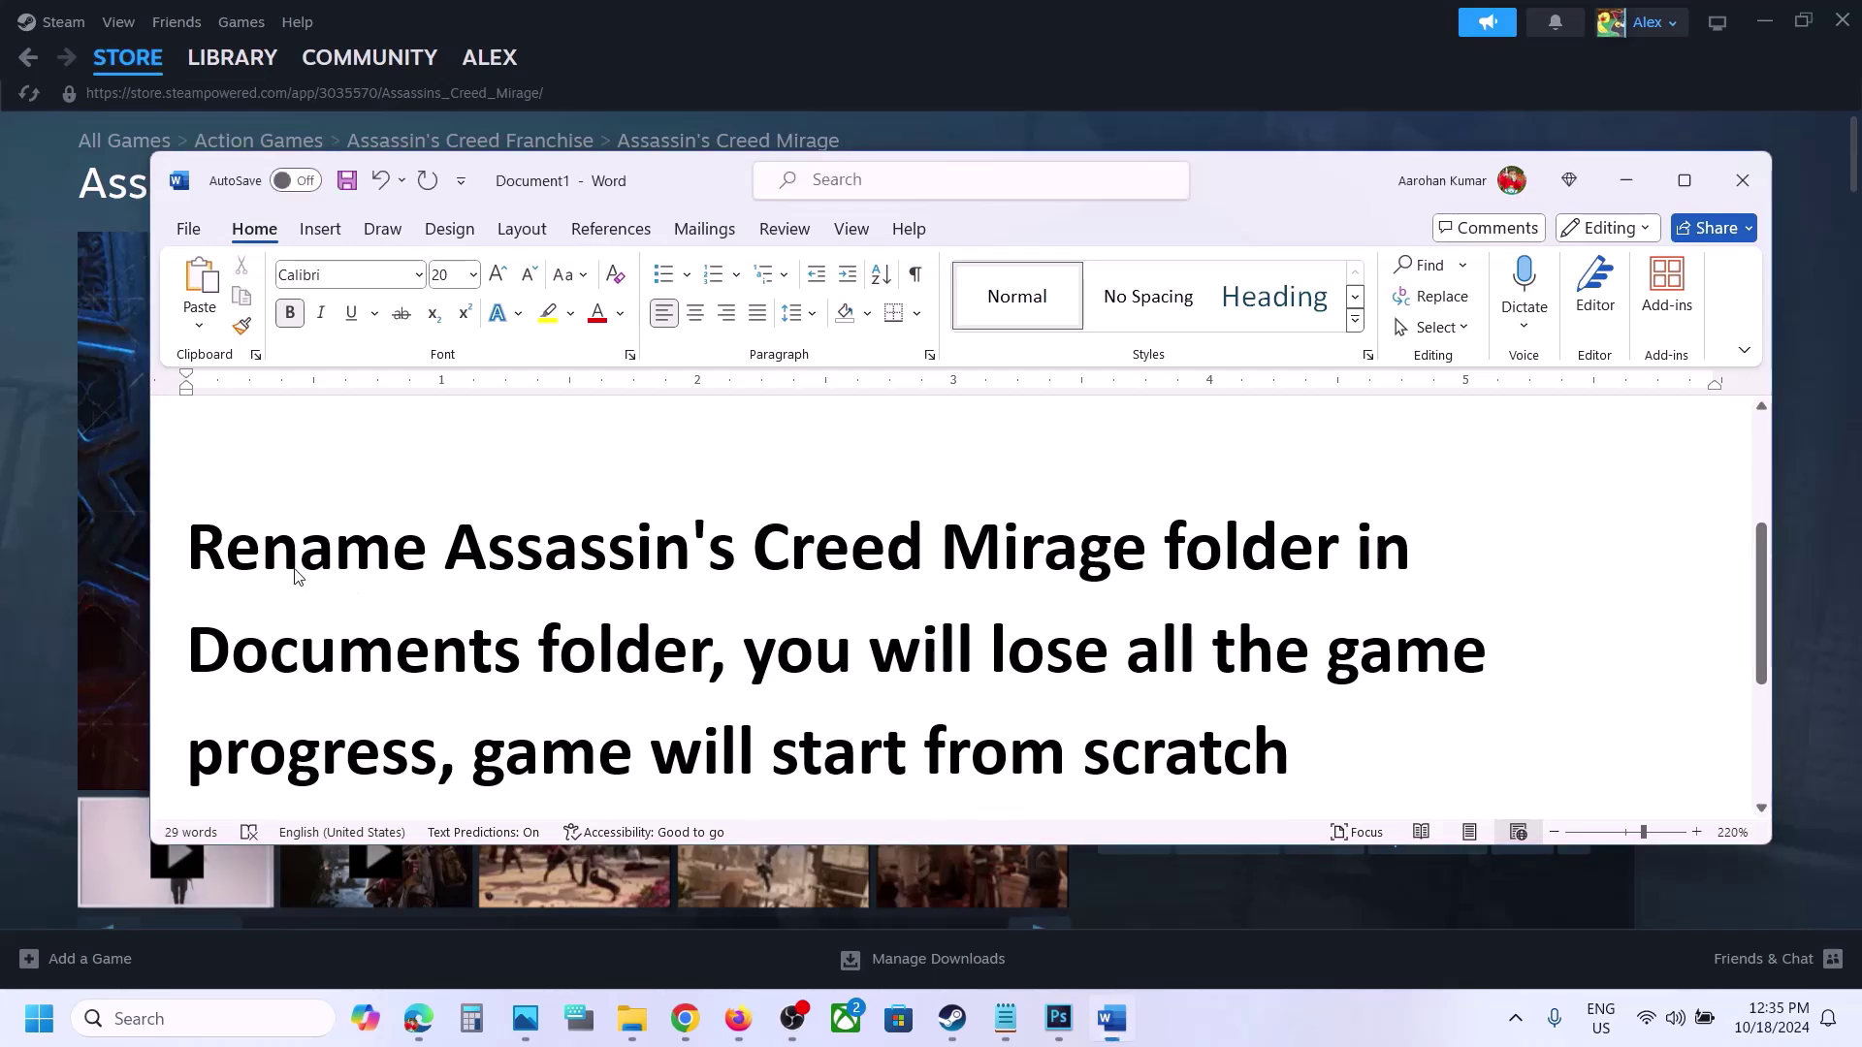
pyautogui.moveTo(199, 543); pyautogui.dragTo(706, 657)
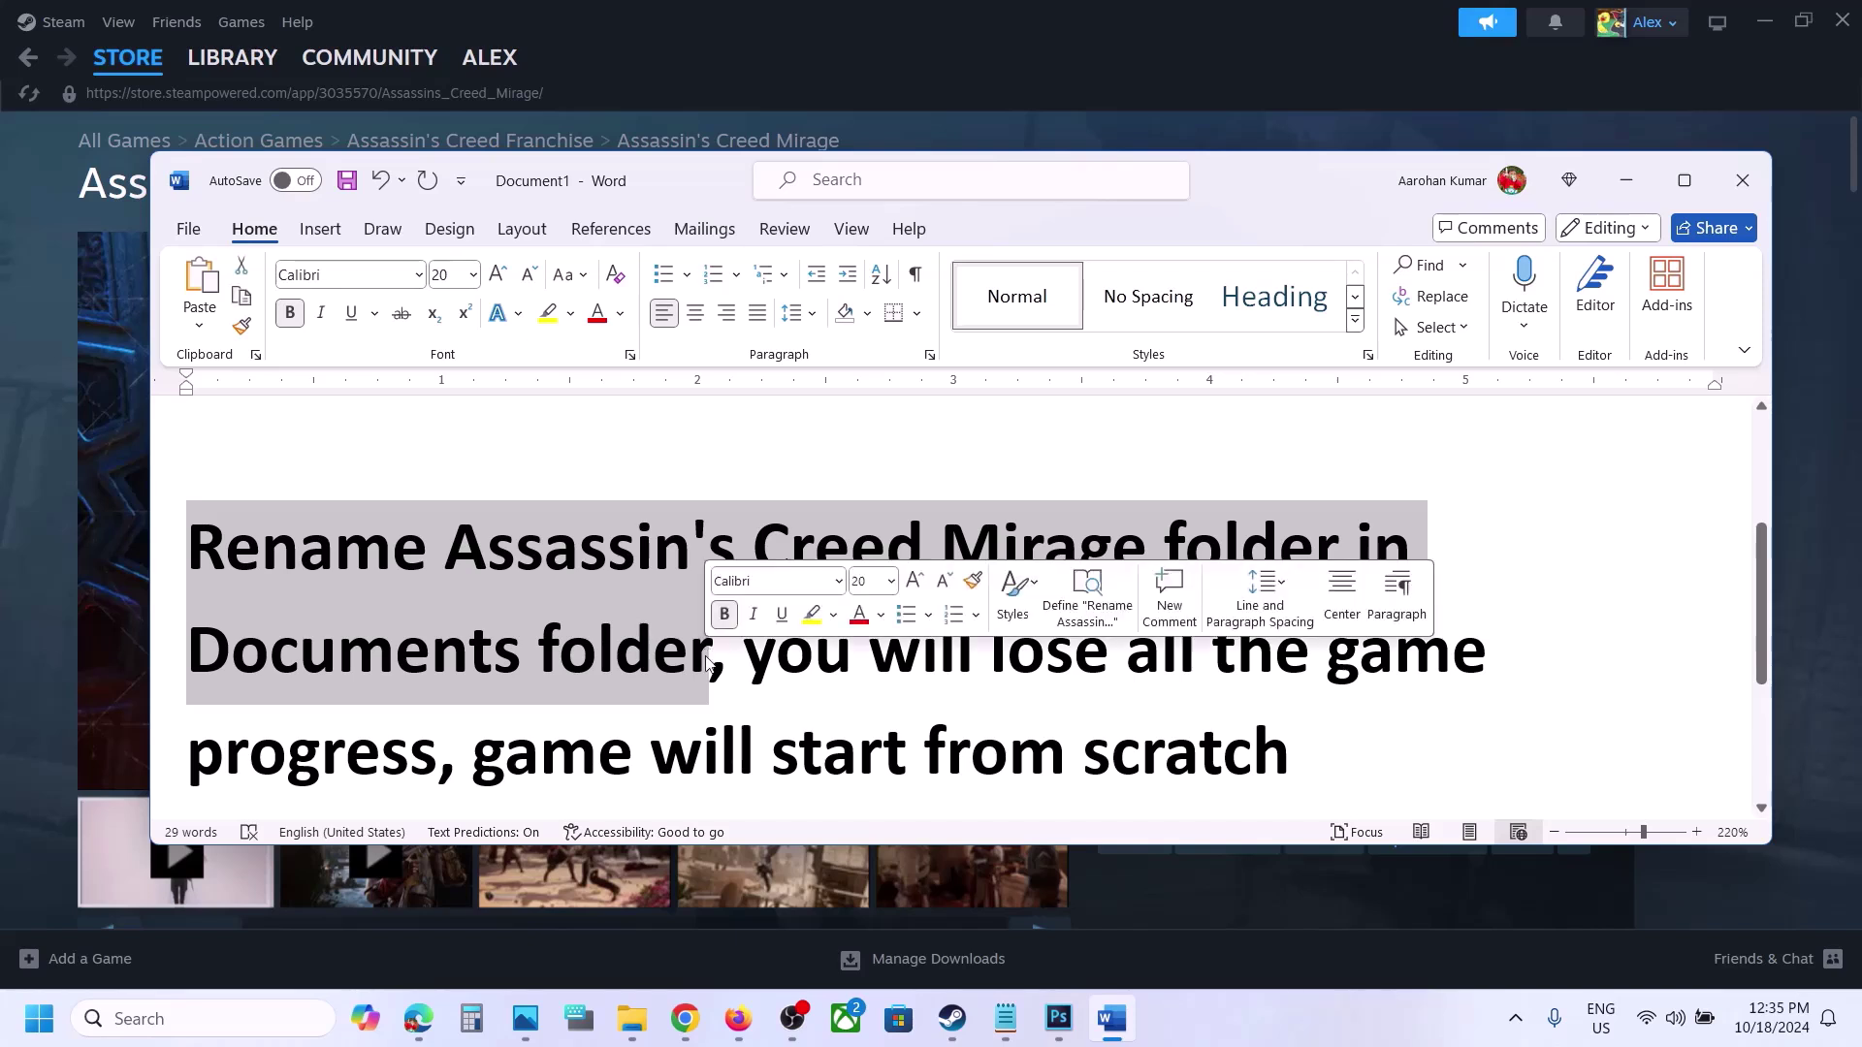
pyautogui.scroll(-1, 773, 674)
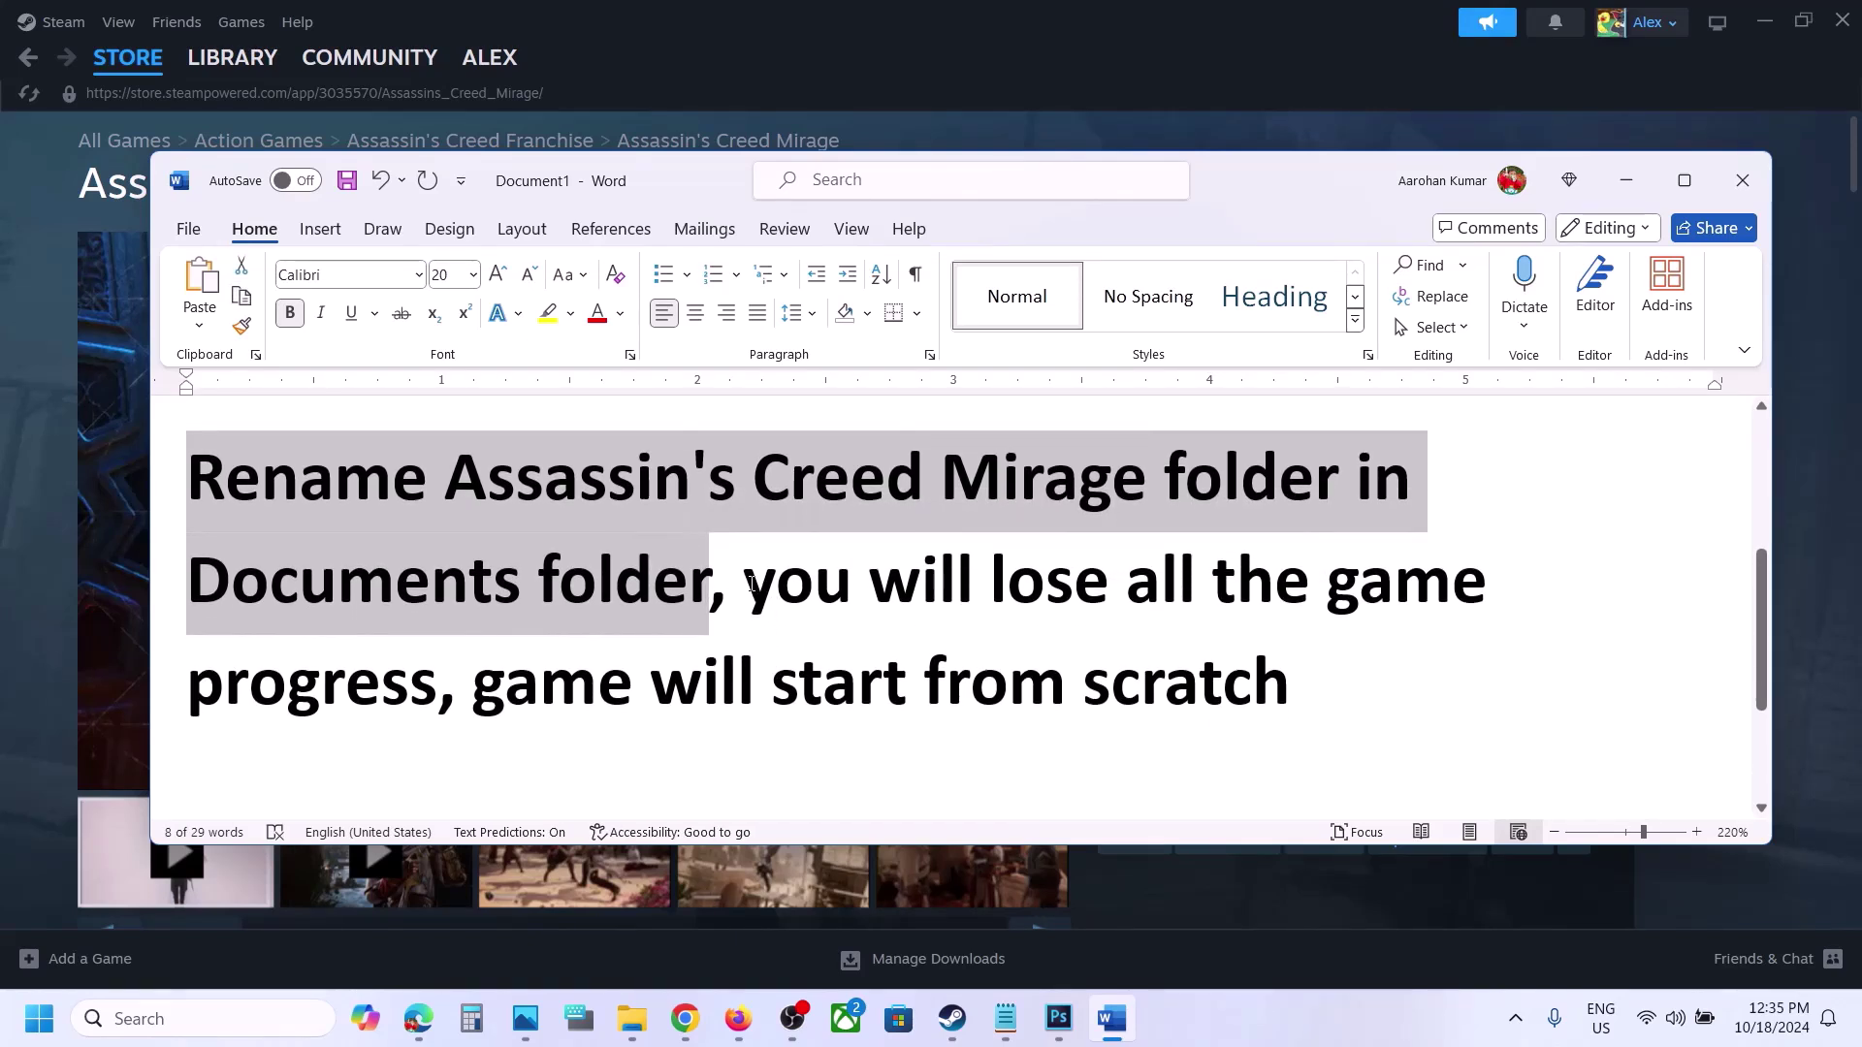
pyautogui.moveTo(744, 582); pyautogui.dragTo(1188, 686)
pyautogui.click(1199, 684)
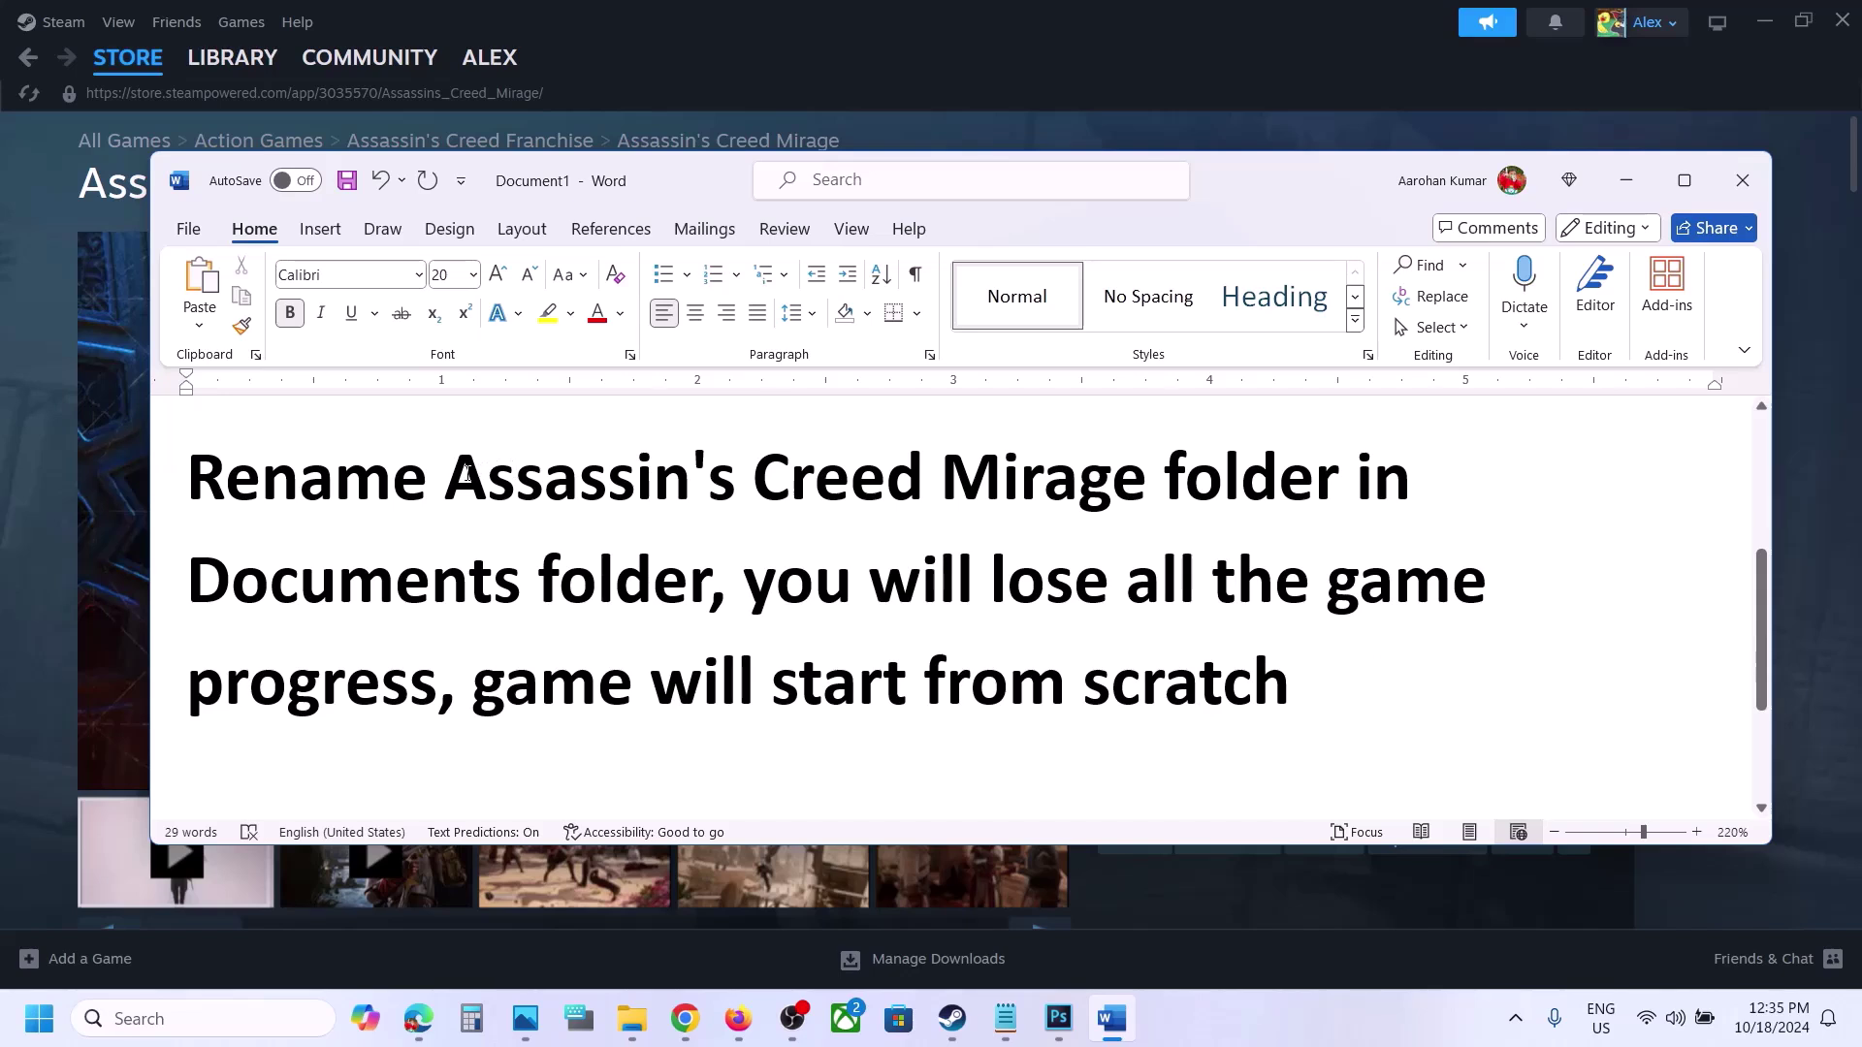
# - Highlight the folder name Assassin's Creed Mirage and the start-from-scratch warning, then leave Word
pyautogui.moveTo(465, 474); pyautogui.dragTo(1159, 480)
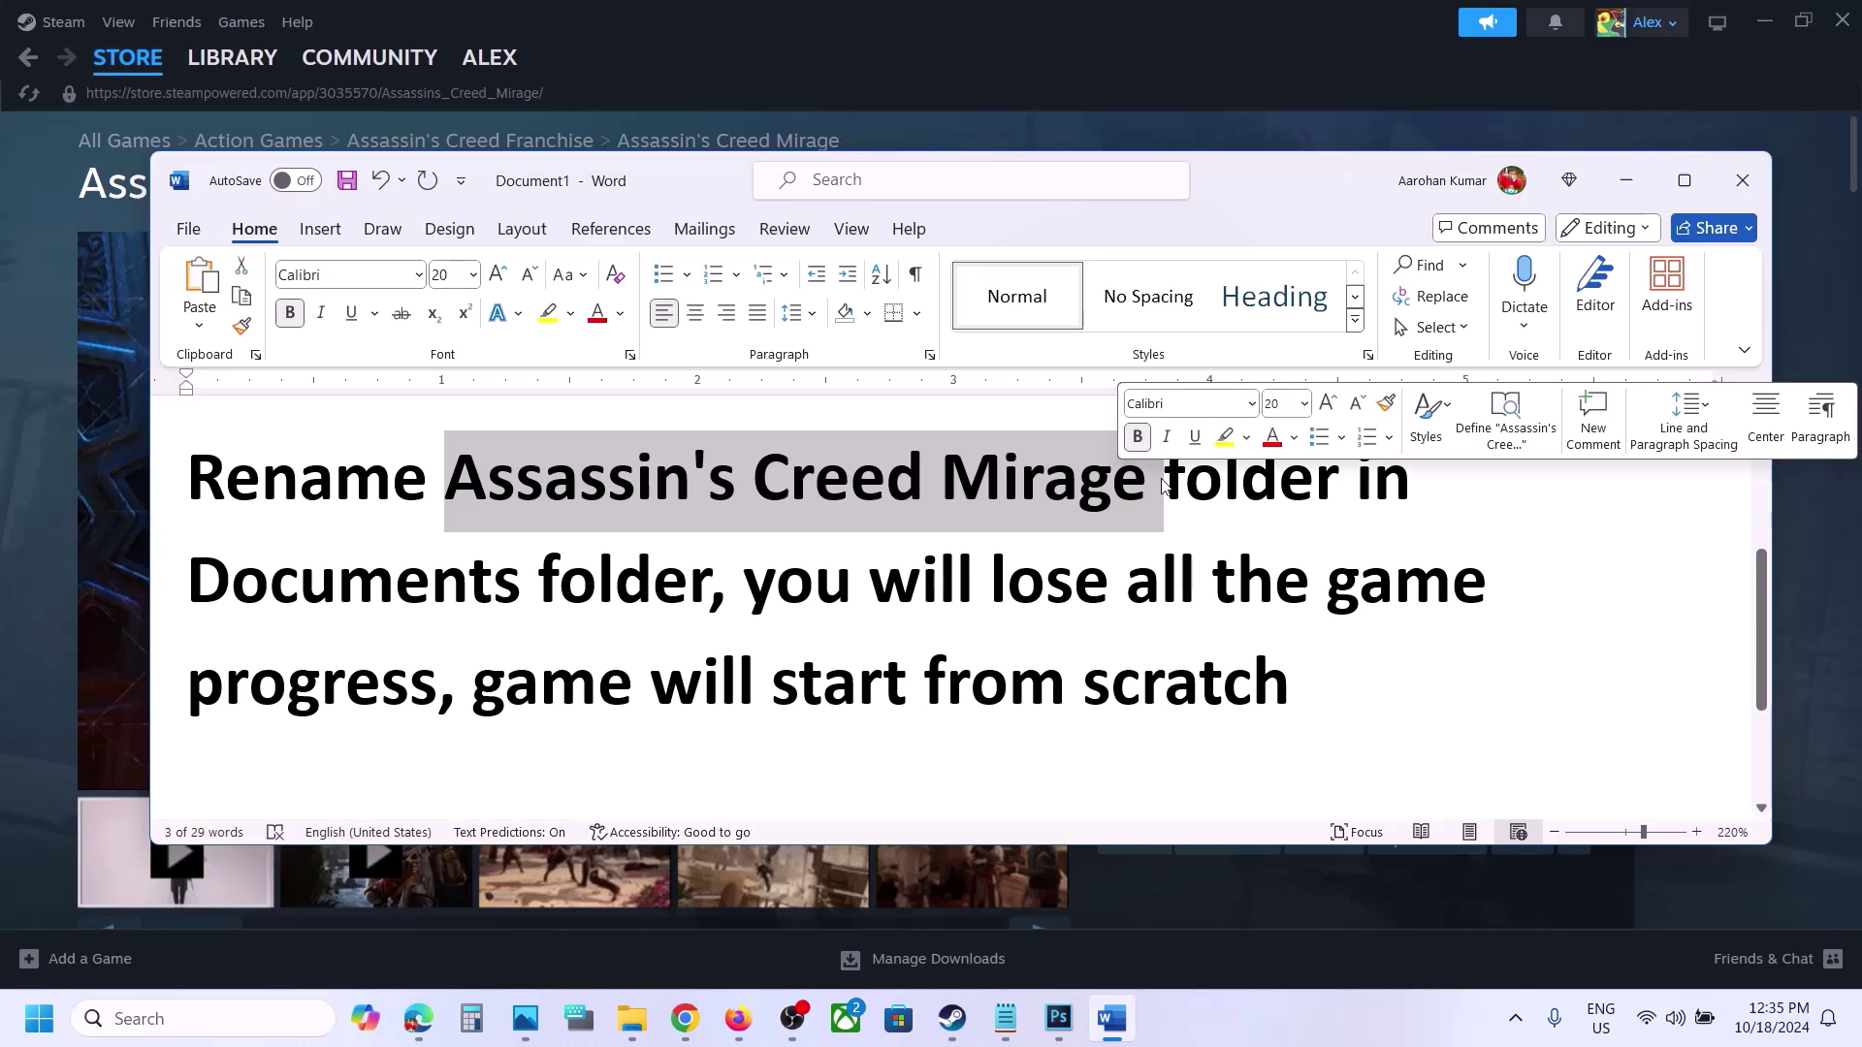
pyautogui.moveTo(217, 503); pyautogui.dragTo(815, 582)
pyautogui.click(1011, 652)
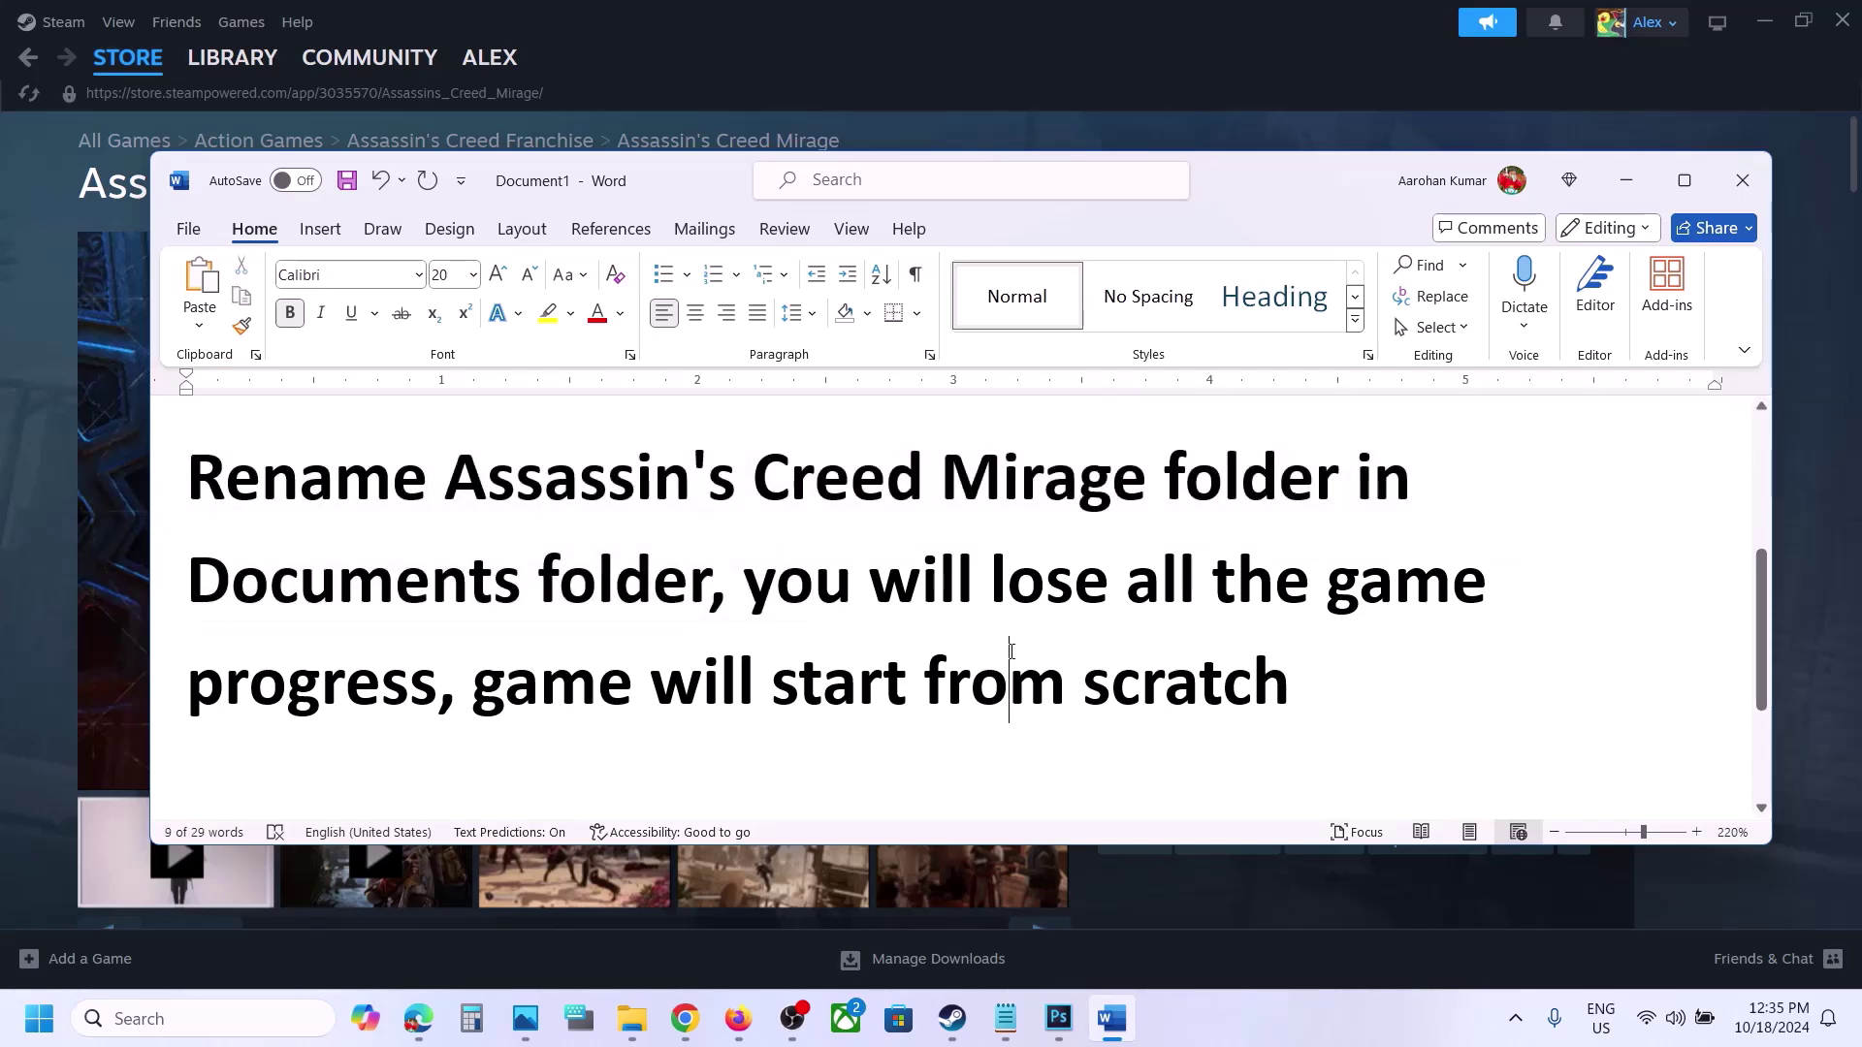
pyautogui.moveTo(474, 681); pyautogui.dragTo(1338, 678)
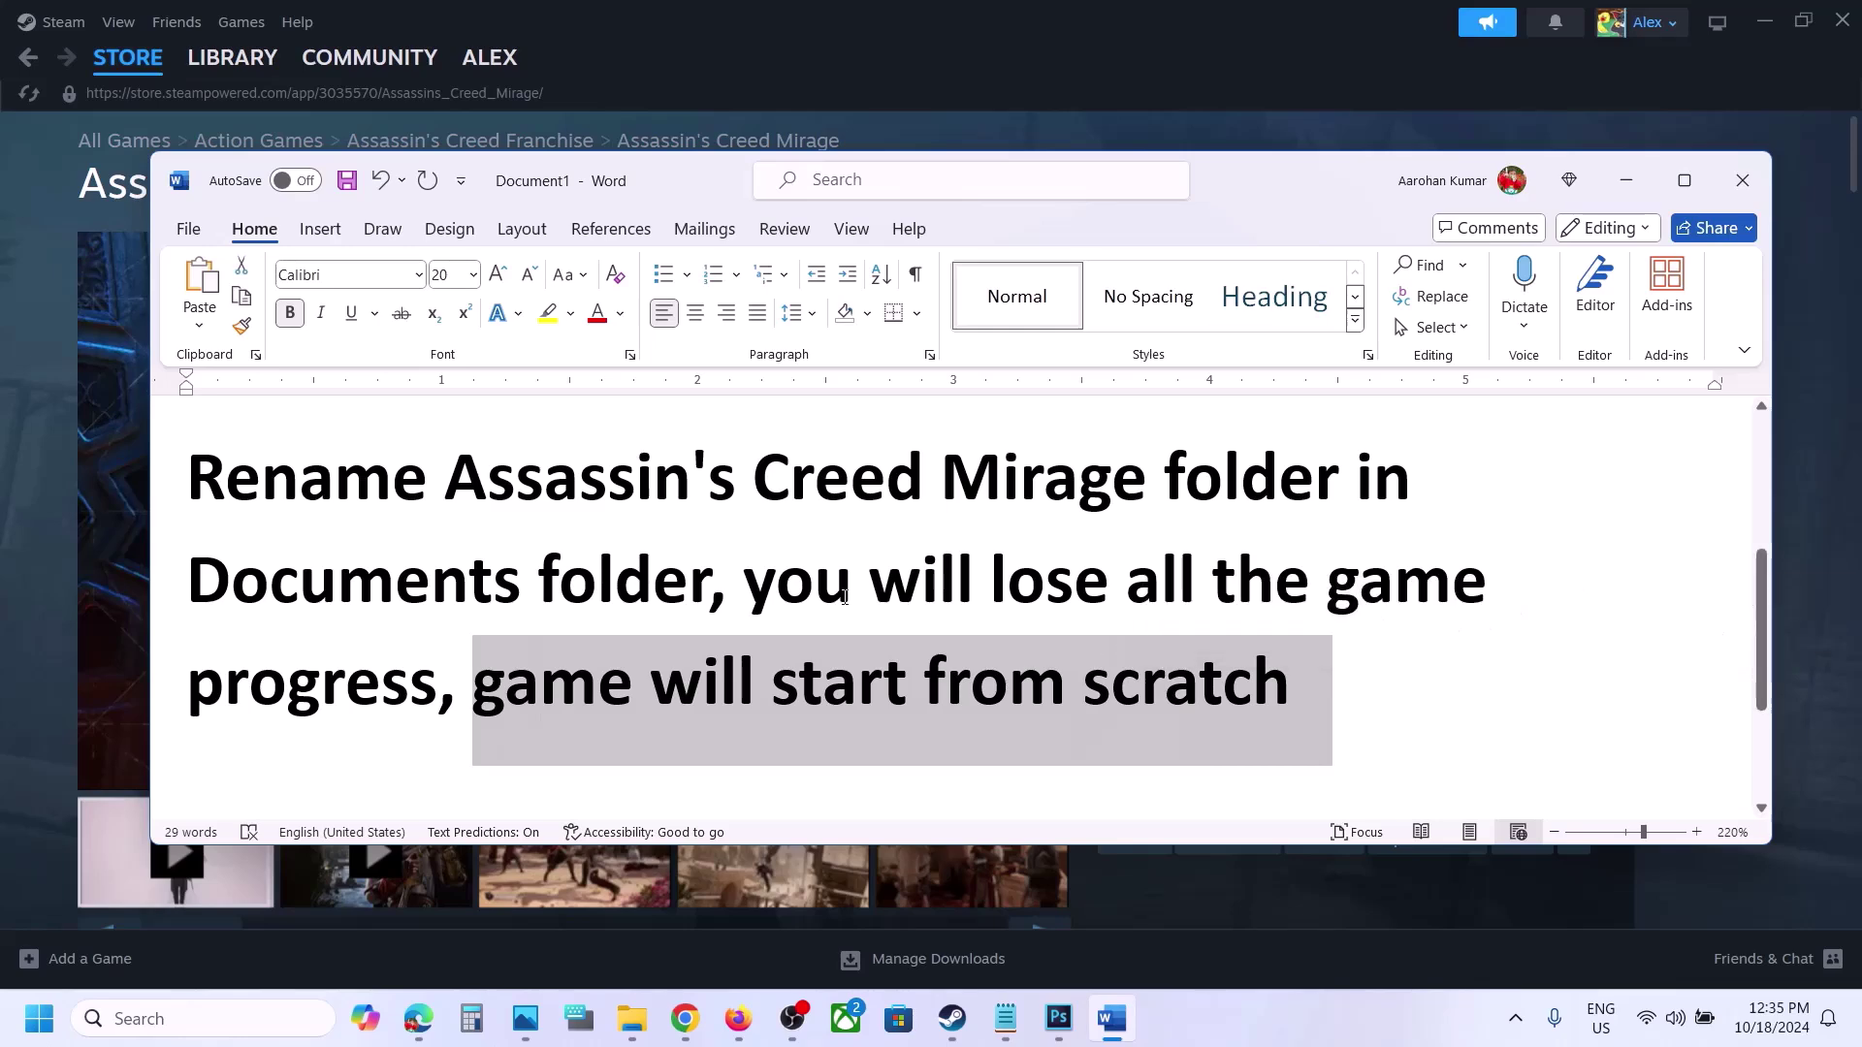
pyautogui.moveTo(747, 582); pyautogui.dragTo(1132, 617)
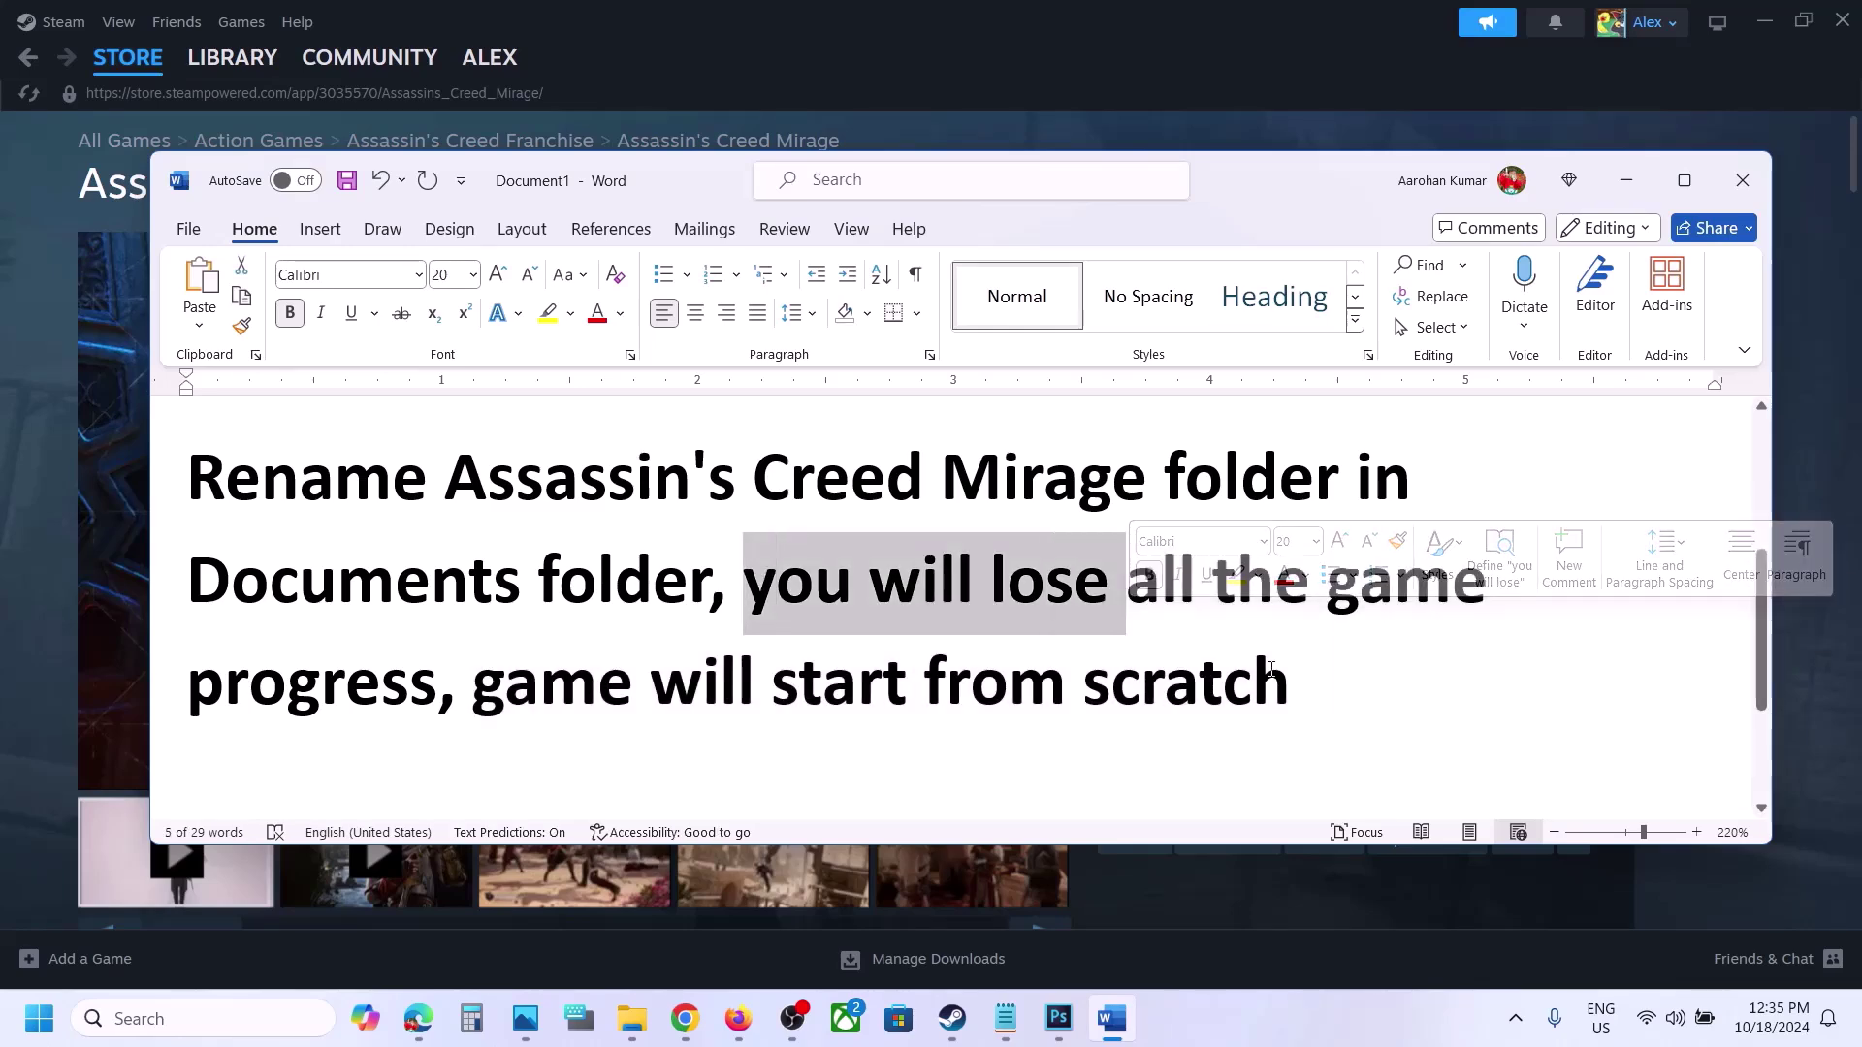
pyautogui.click(1317, 1012)
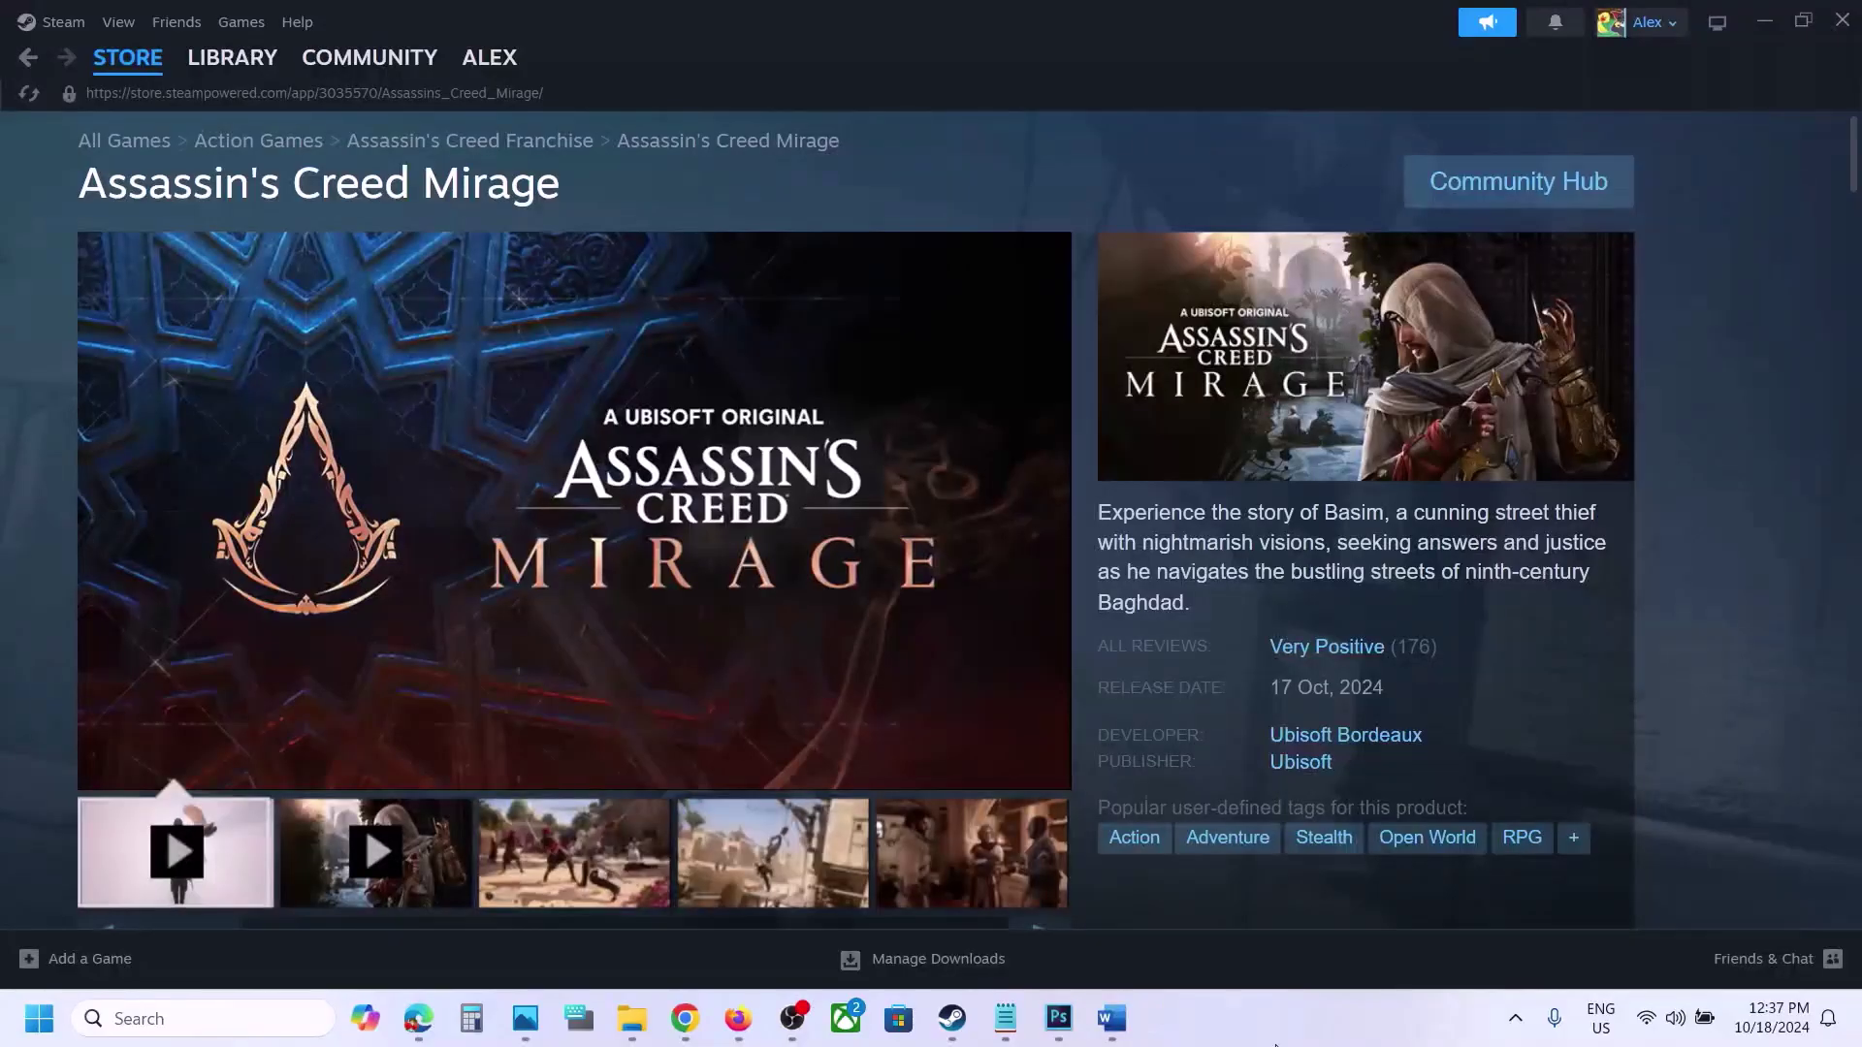
# - Return to the notes and highlight the DirectX launch-option tip's right-click-the-game phrase
pyautogui.click(1115, 1023)
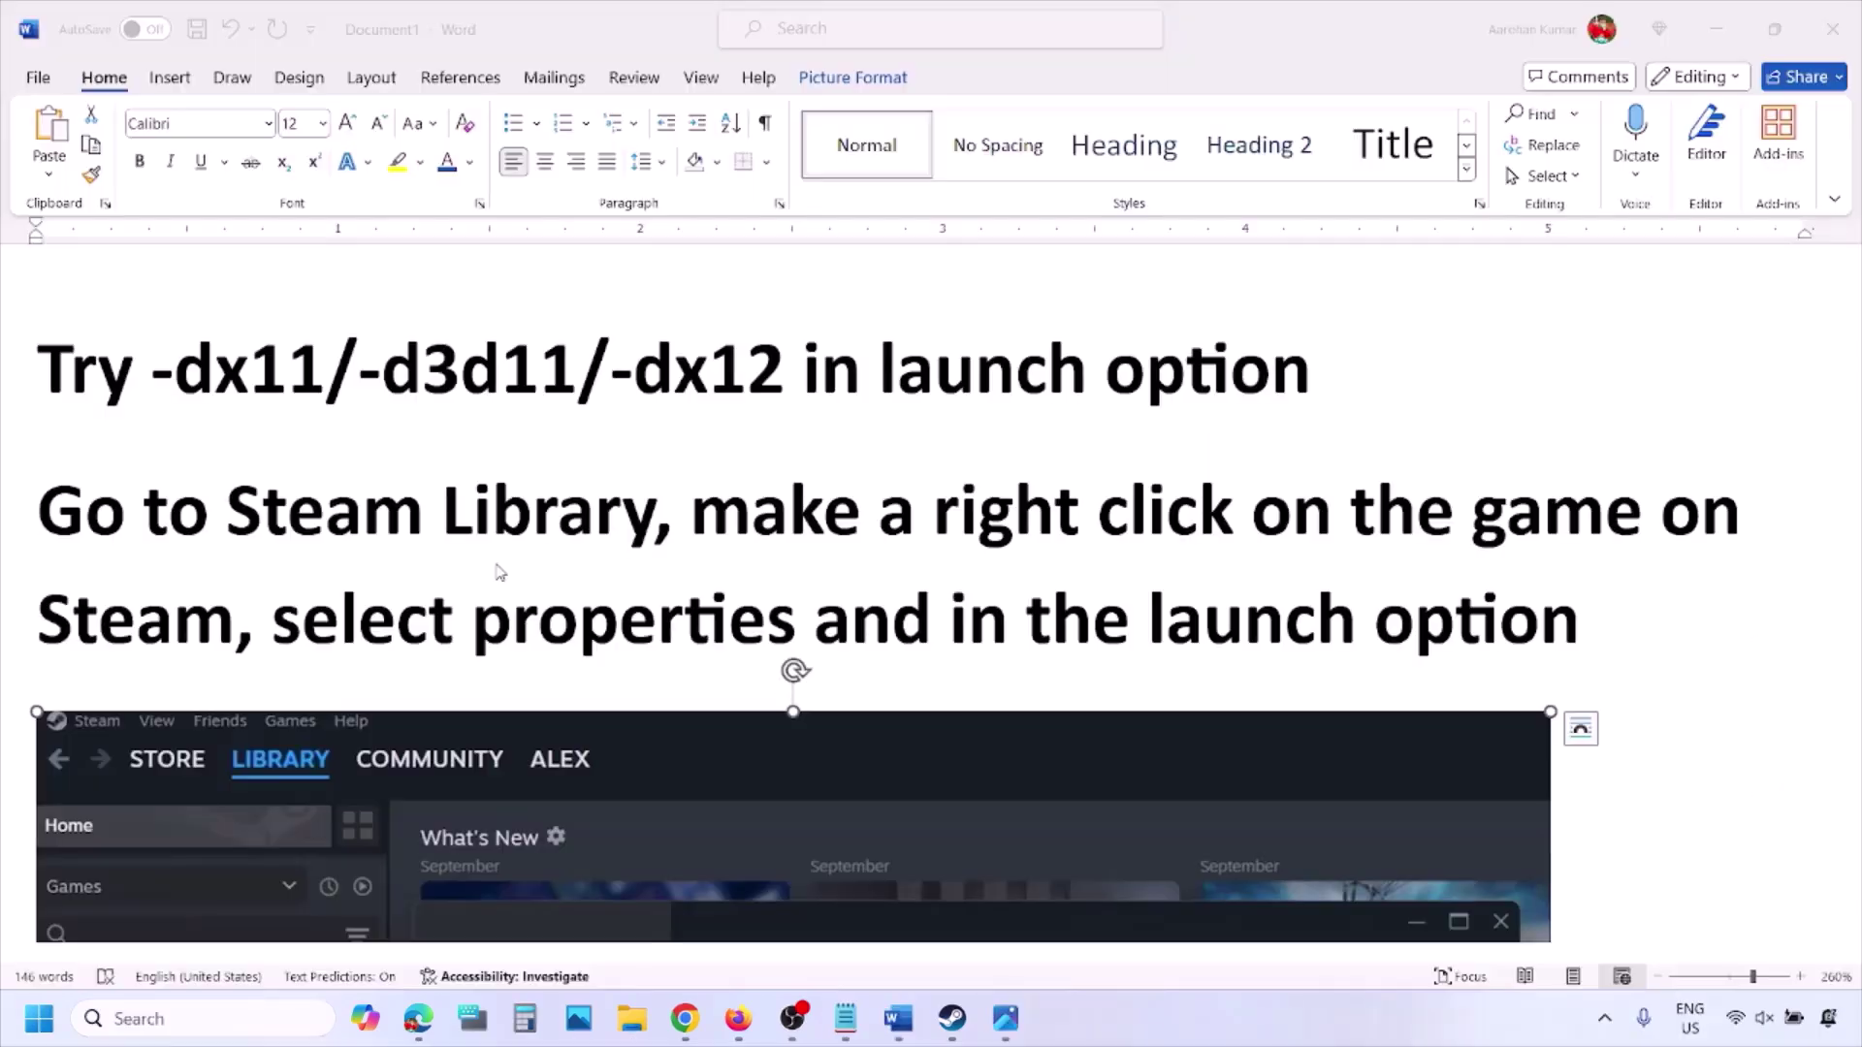
pyautogui.scroll(-3, 495, 561)
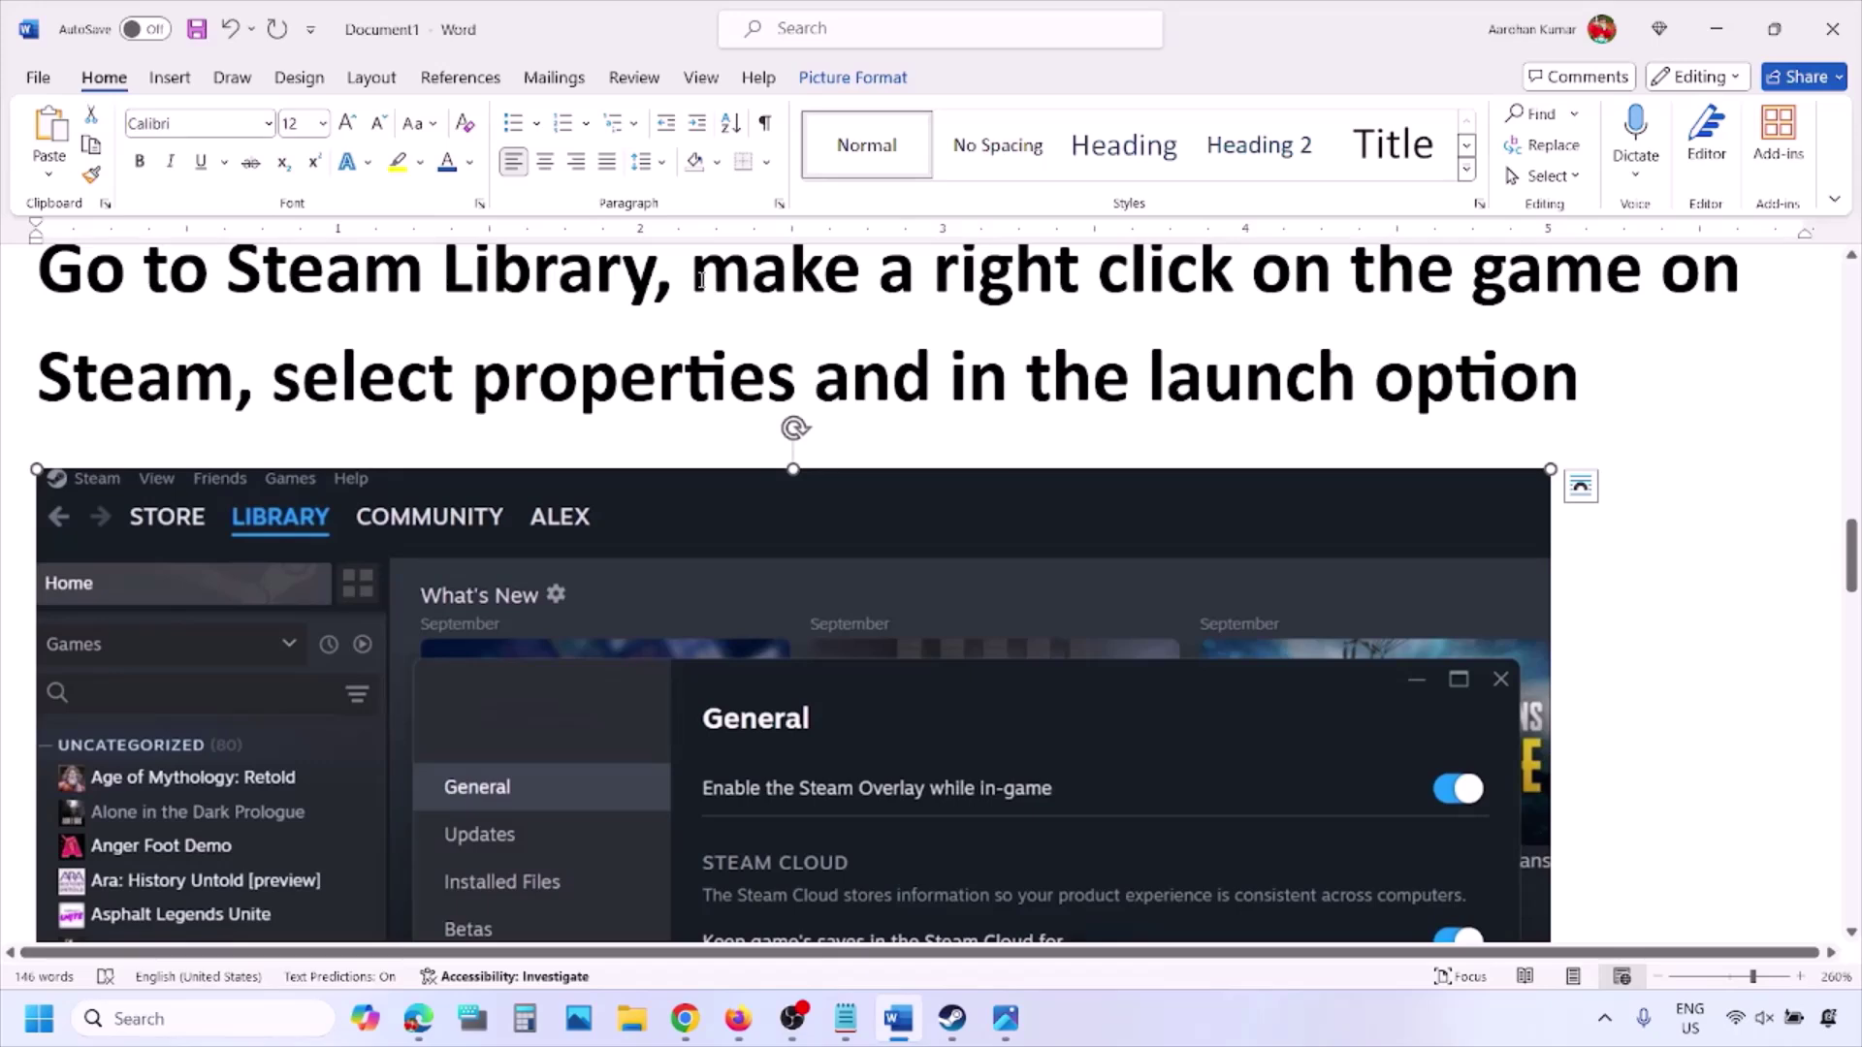
pyautogui.moveTo(700, 280); pyautogui.dragTo(1659, 281)
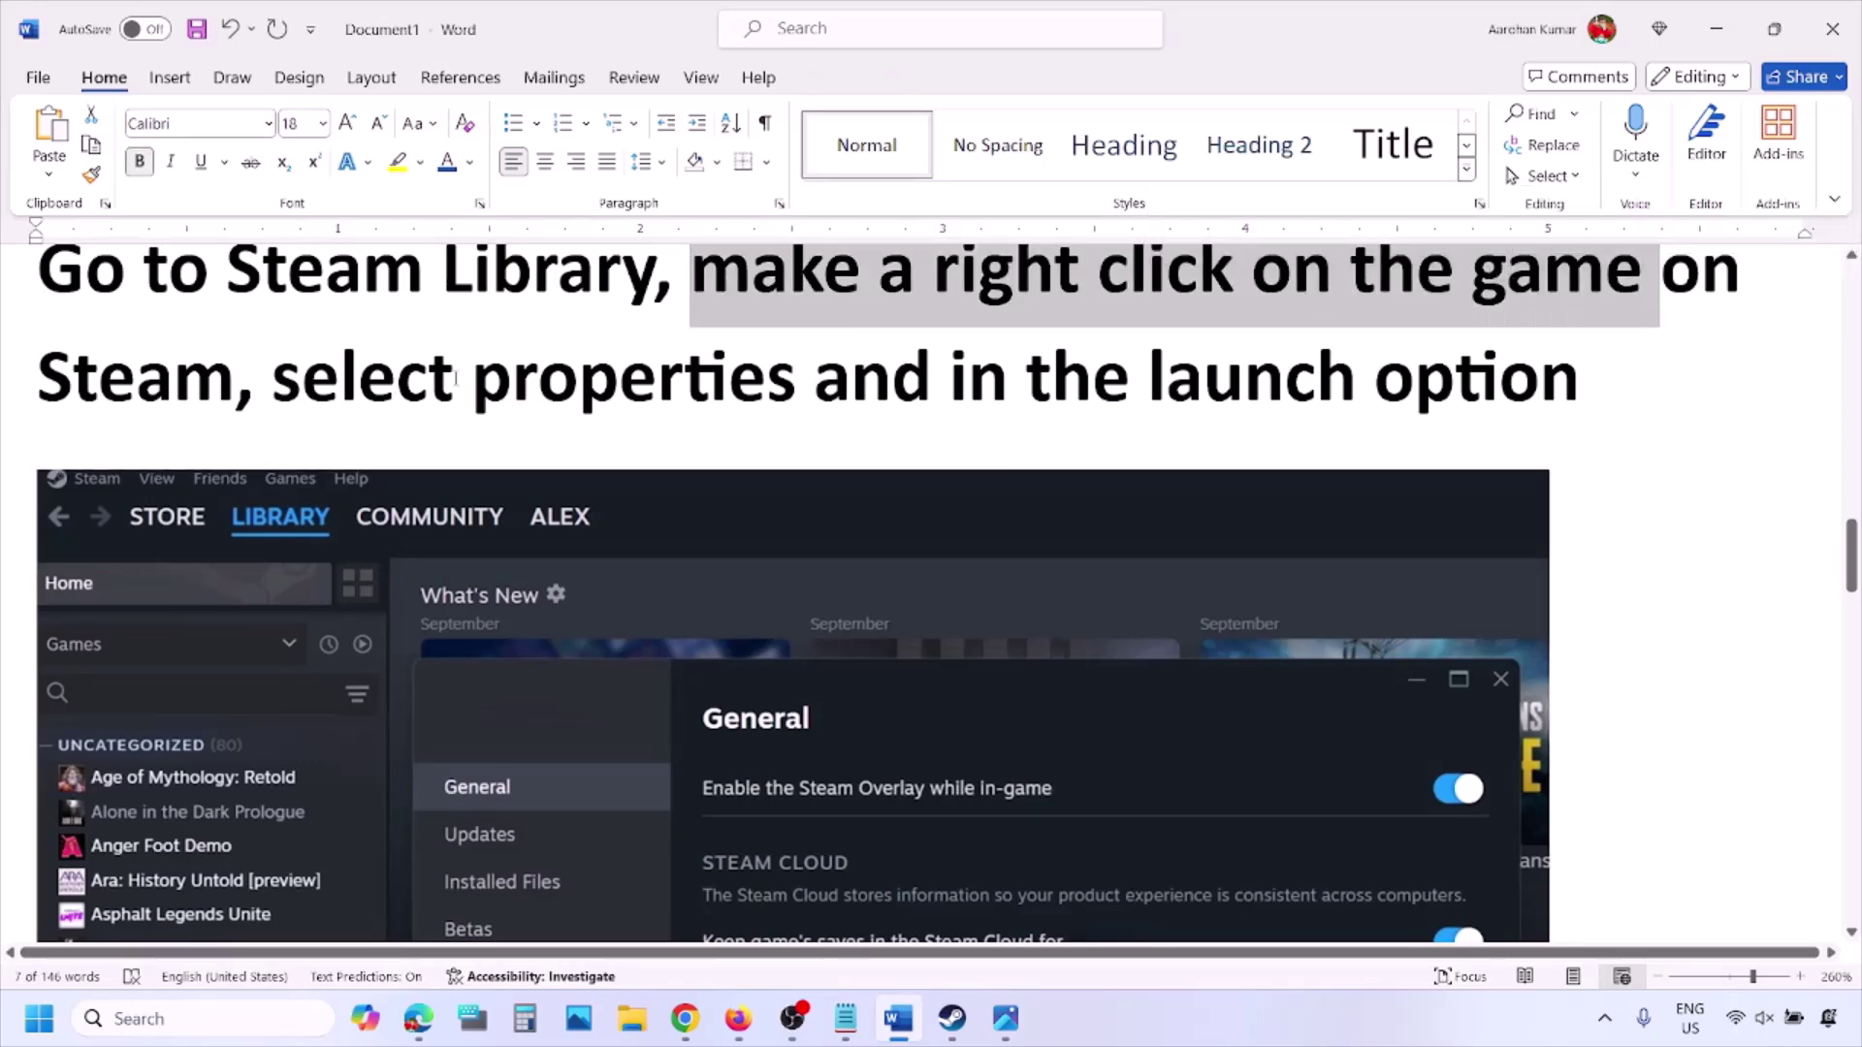
pyautogui.moveTo(274, 378); pyautogui.dragTo(811, 378)
# - Select the pasted Steam screenshot and scroll through the -dx11, -d3d11 and -dx12 launch option images
pyautogui.scroll(-5, 798, 386)
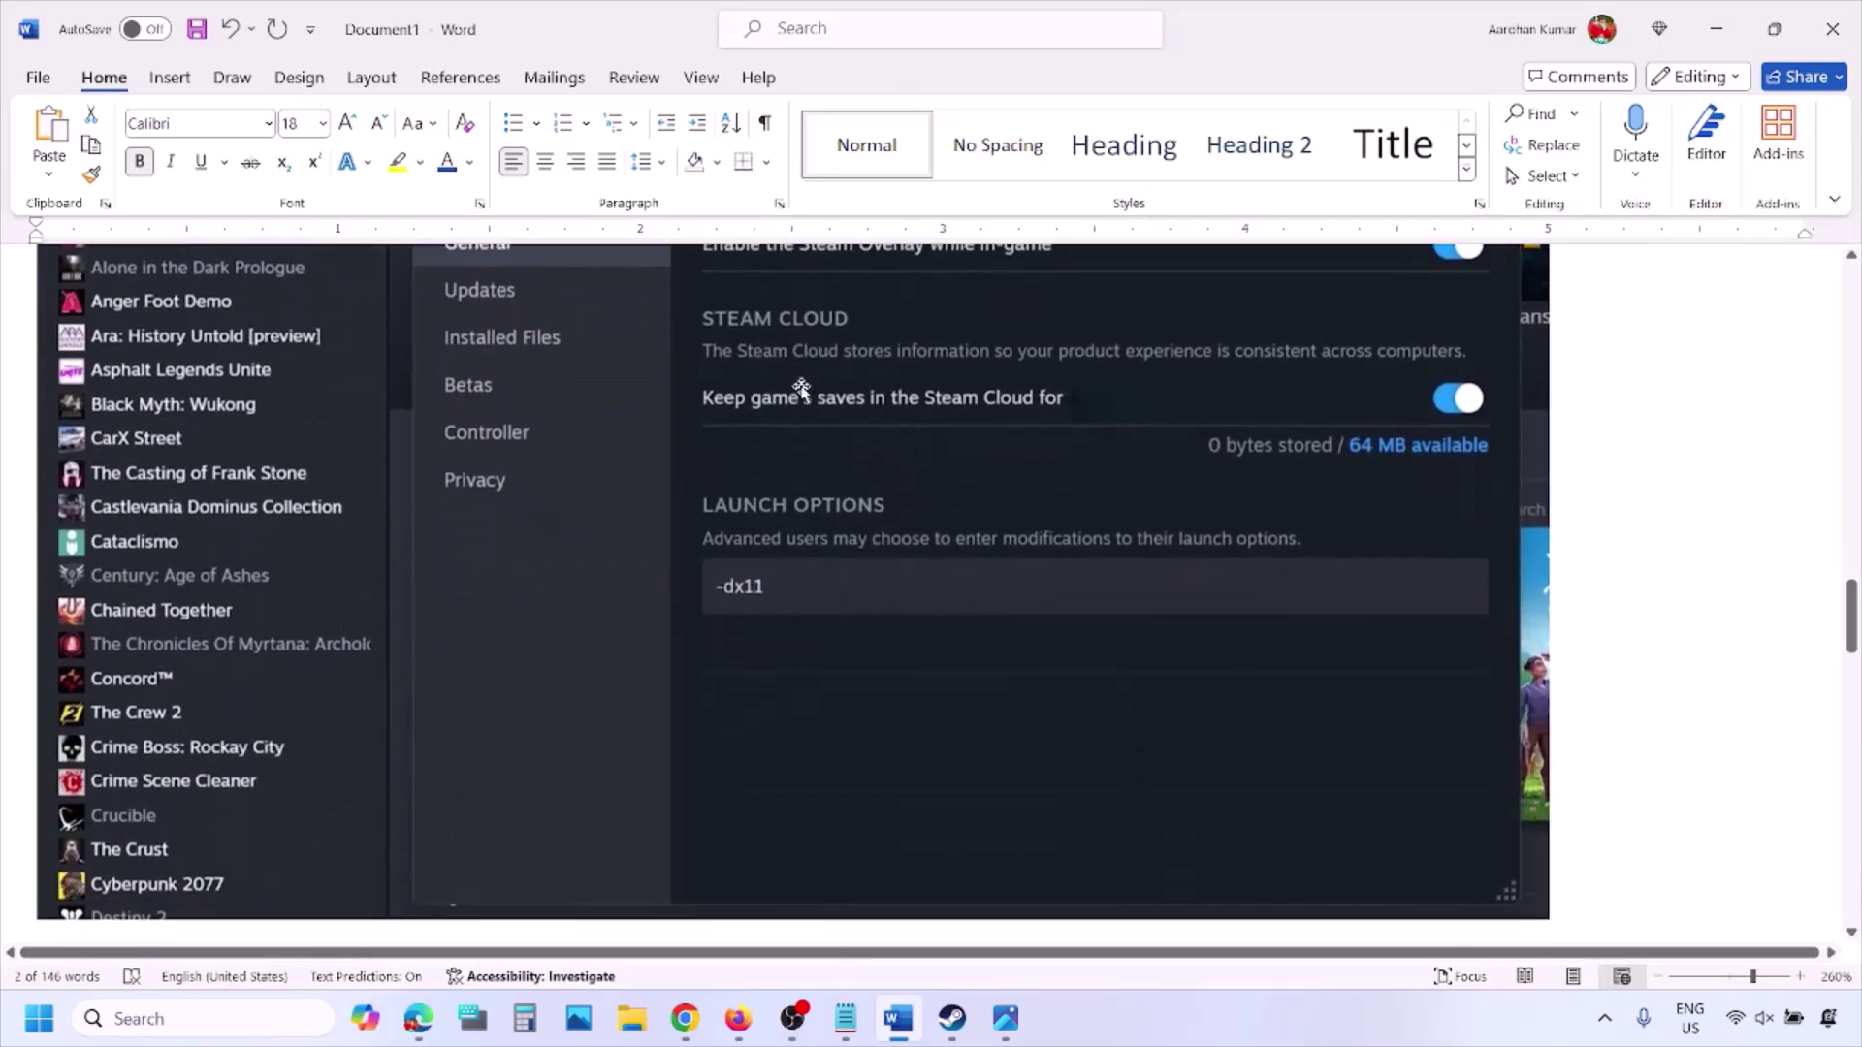
pyautogui.rightClick(801, 388)
pyautogui.click(716, 706)
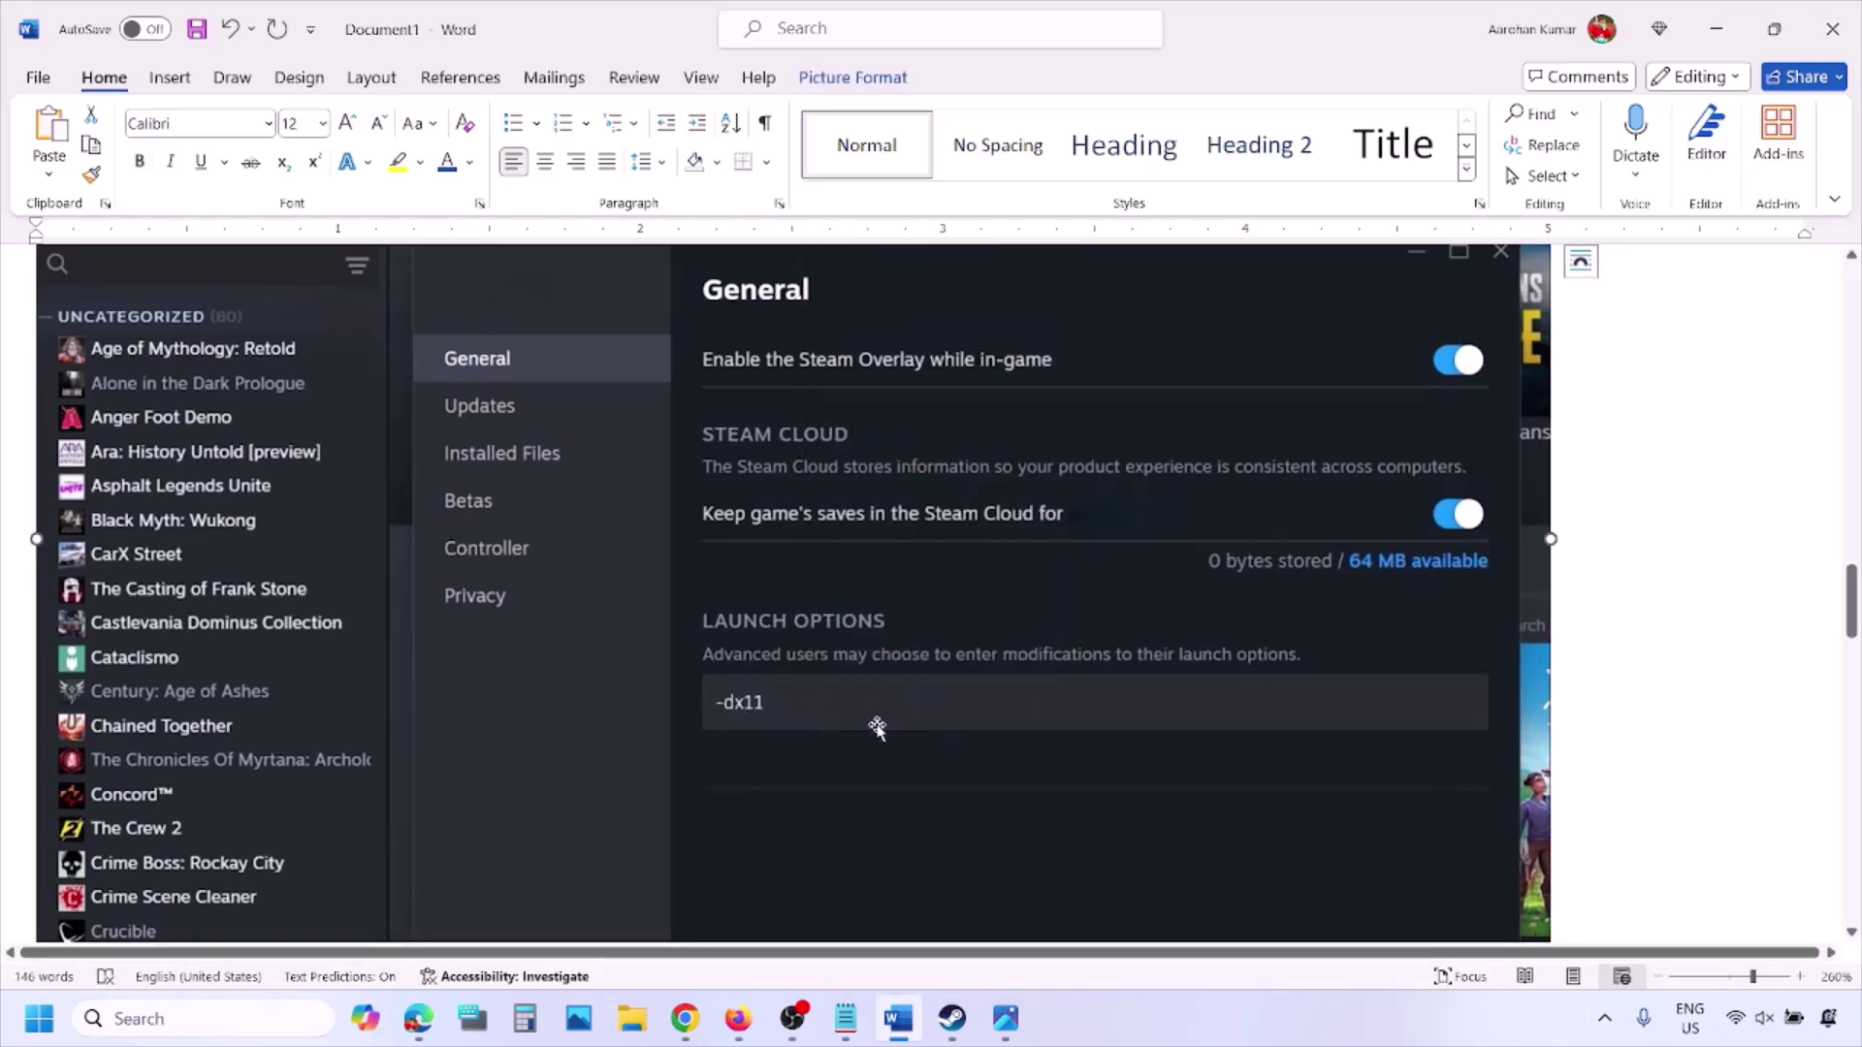
pyautogui.scroll(-10, 919, 734)
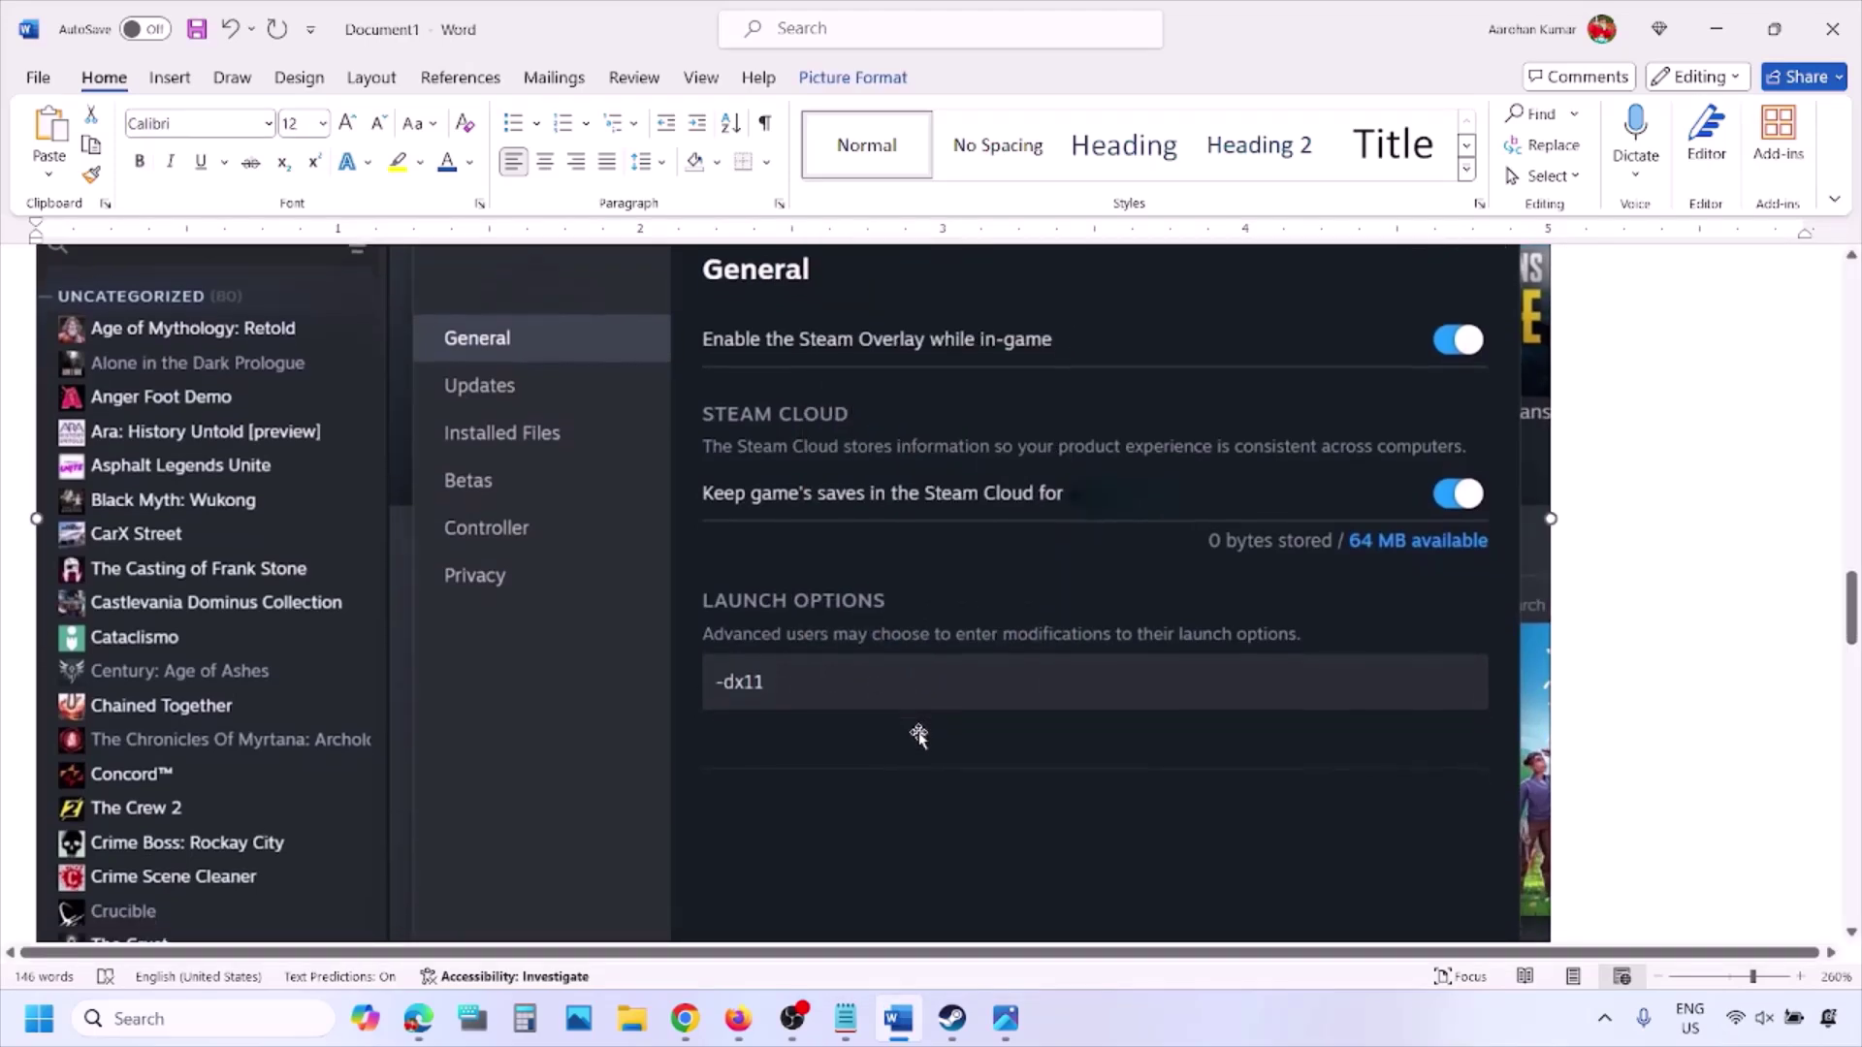
pyautogui.scroll(-5, 918, 734)
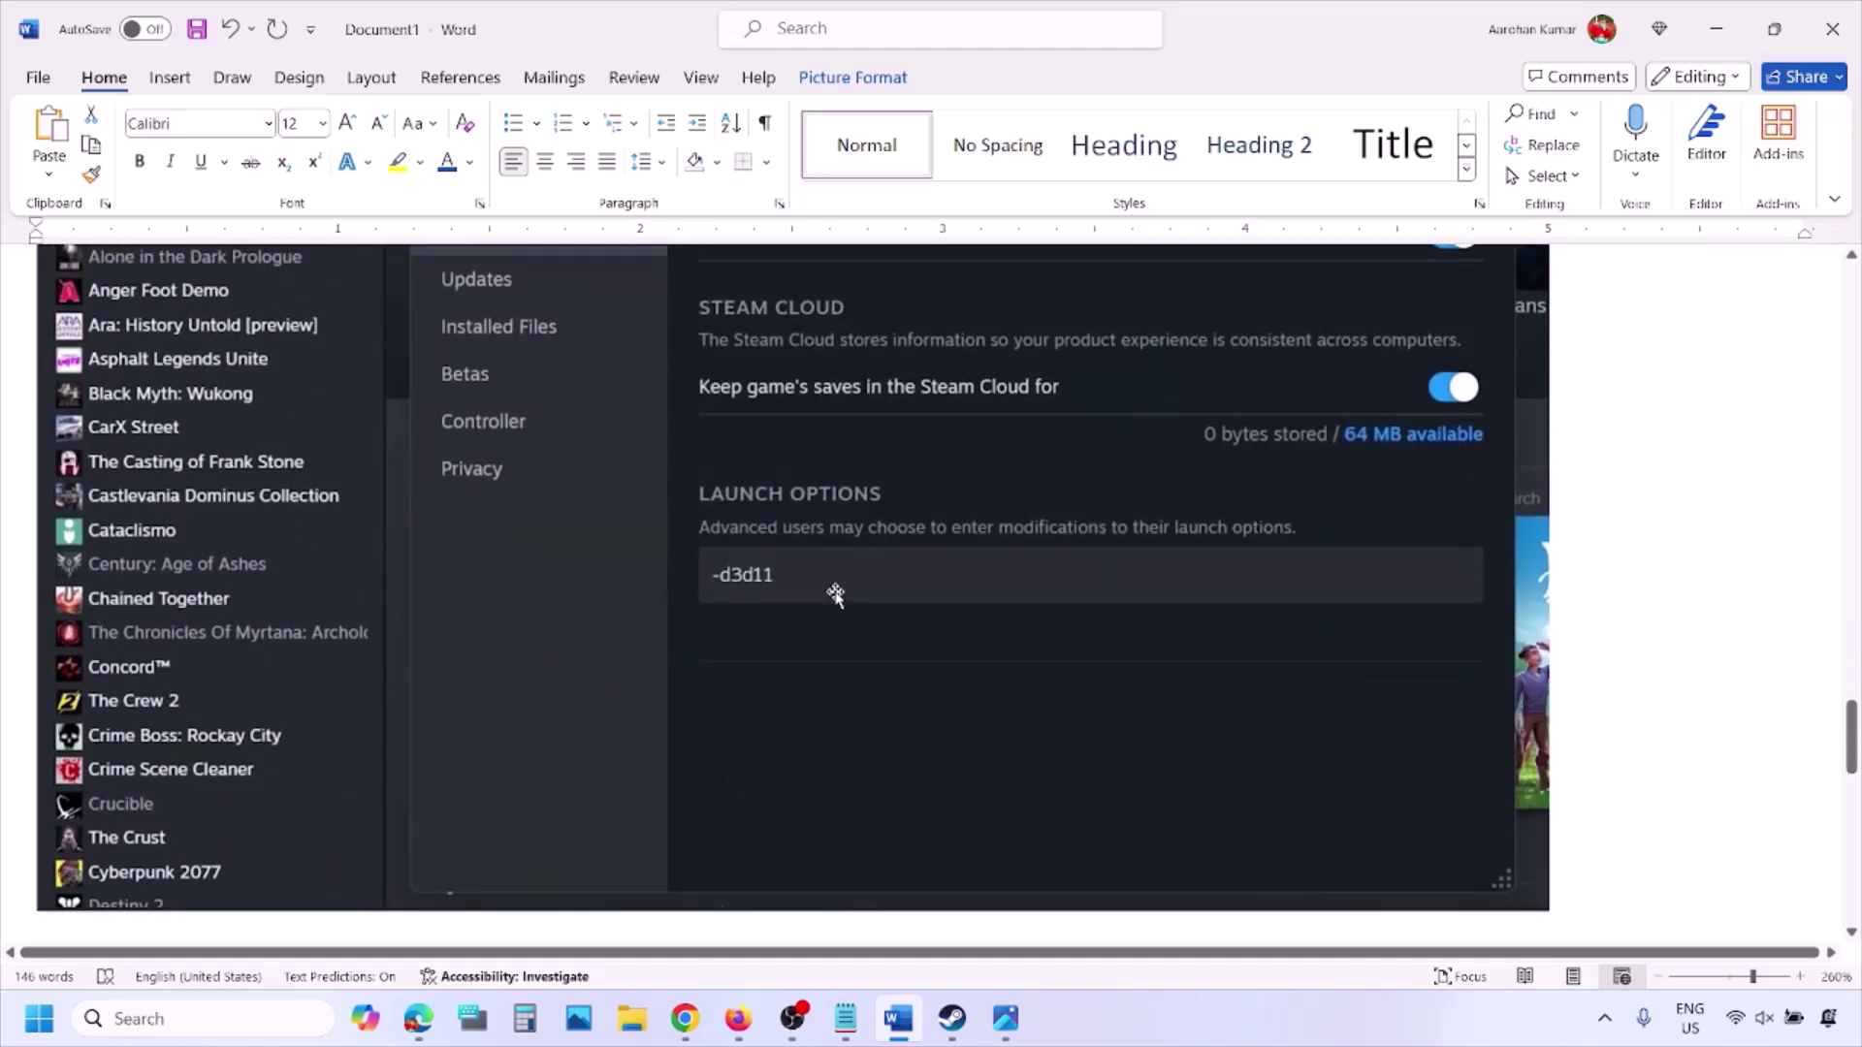
pyautogui.scroll(-8, 835, 593)
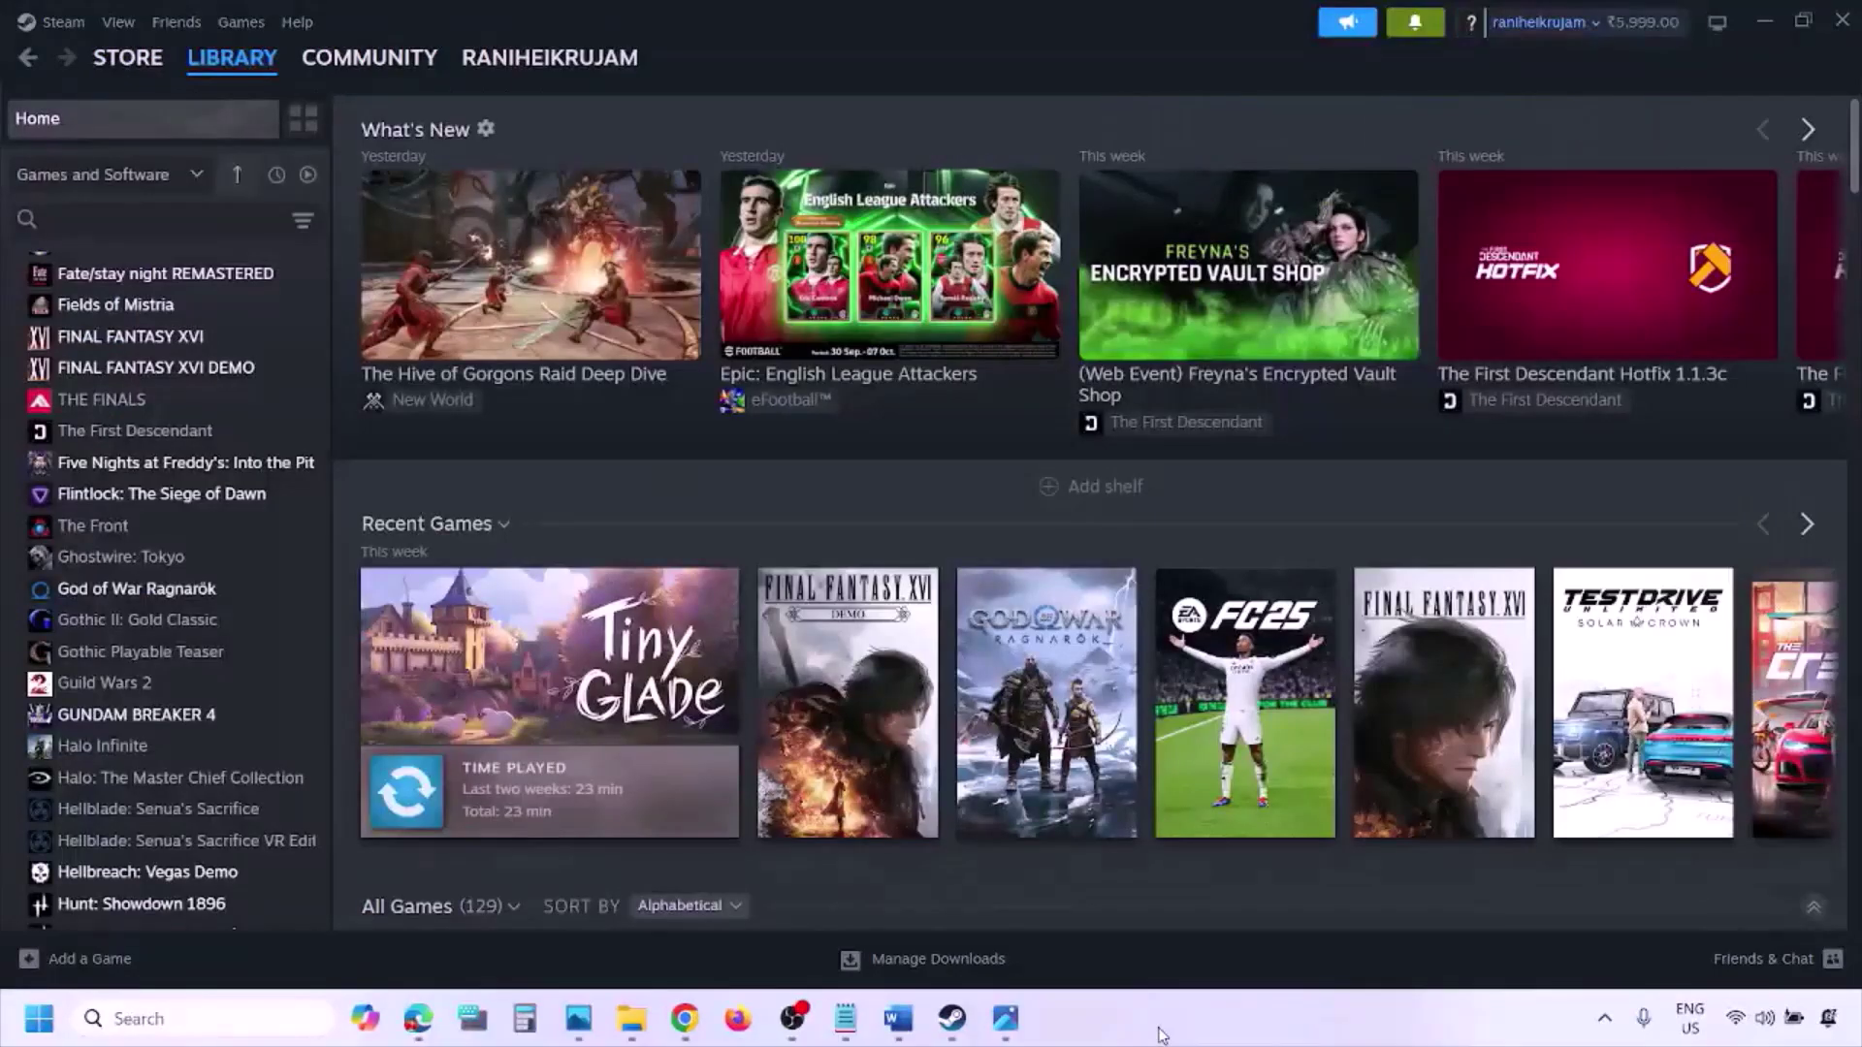
# - Show the Restart power option, then highlight Step 2 on running as administrator in the notes
pyautogui.press('super')
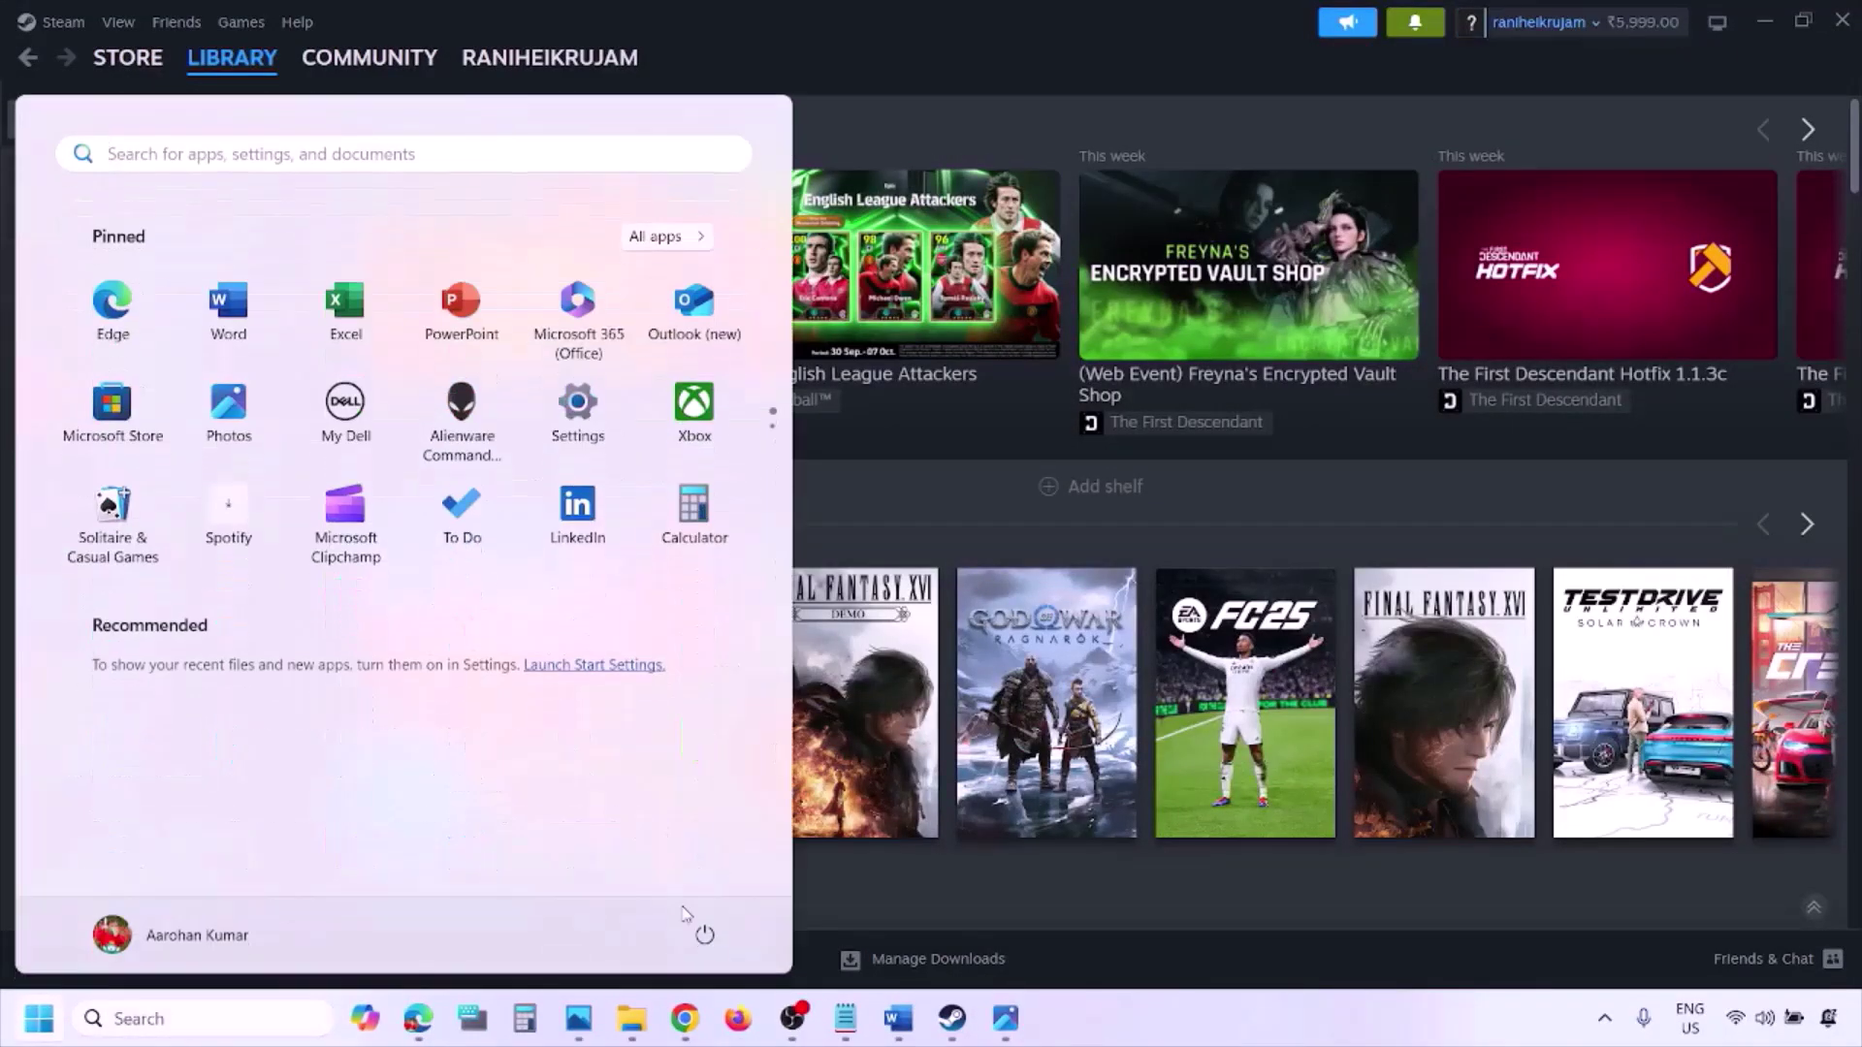
pyautogui.click(705, 933)
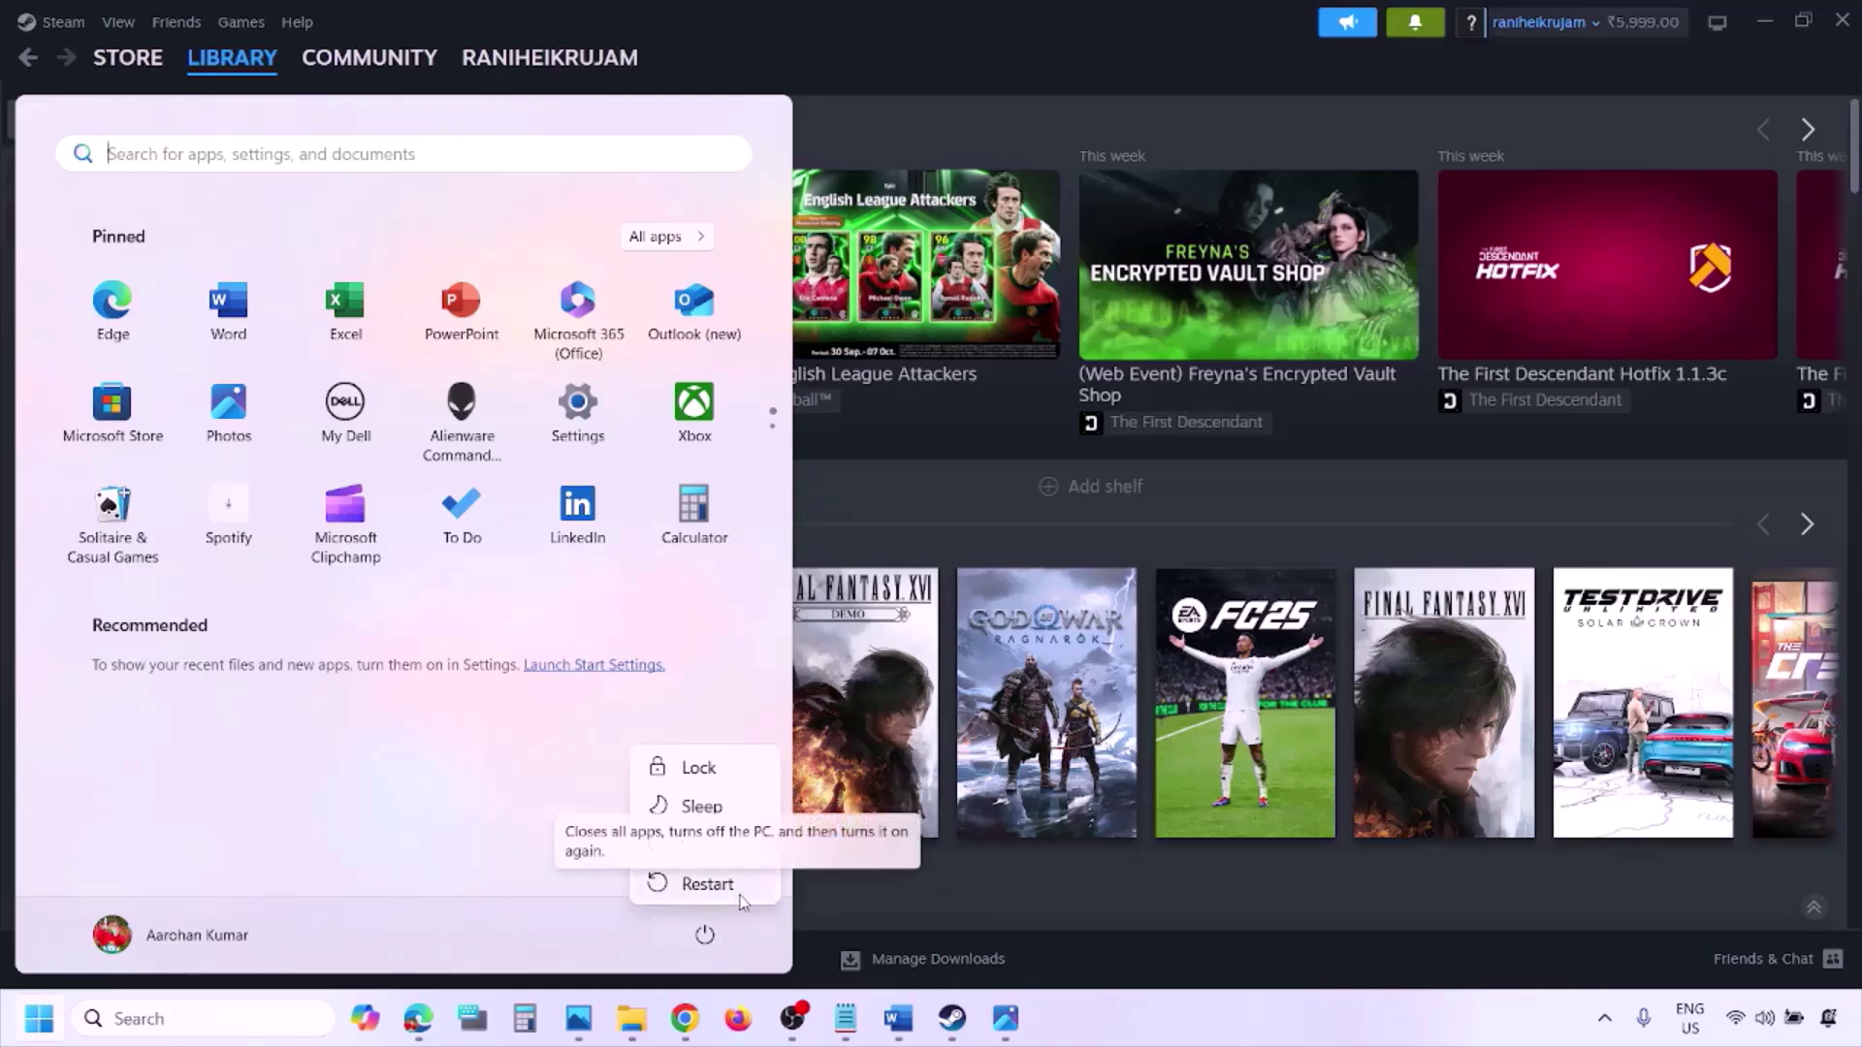
pyautogui.click(906, 1036)
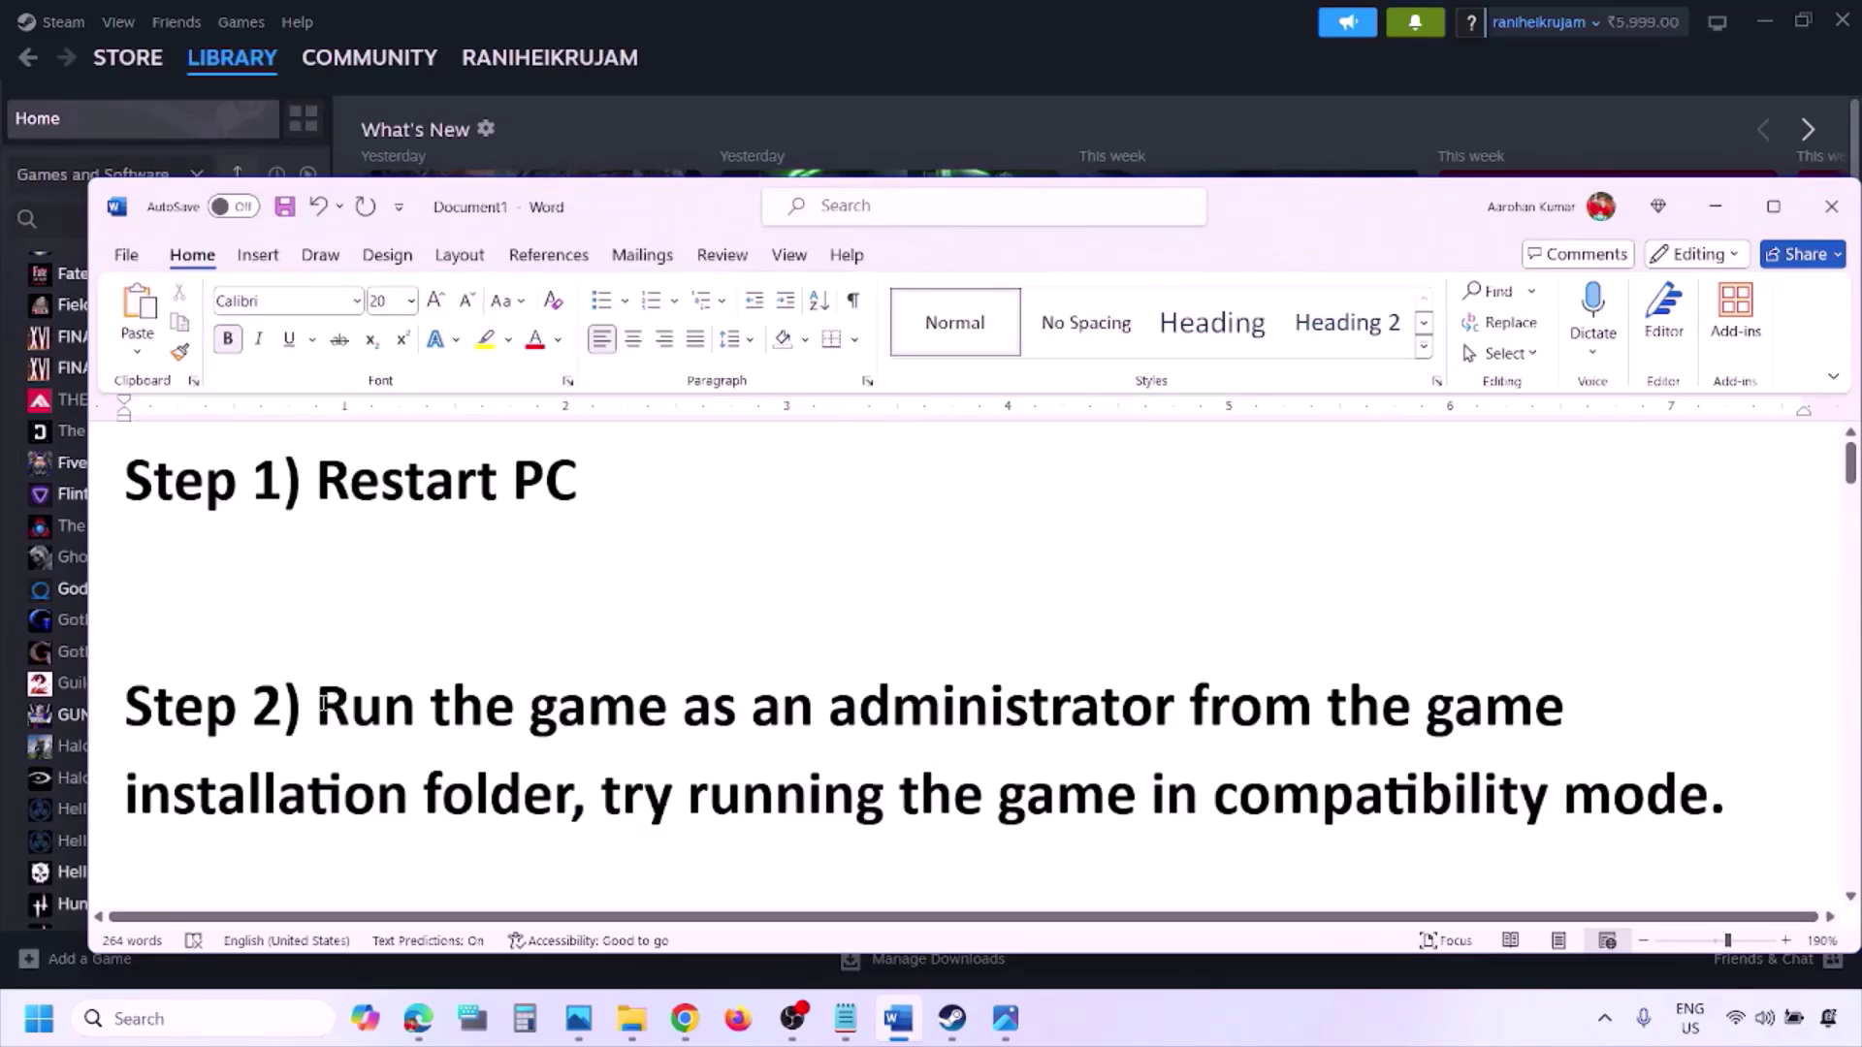
pyautogui.moveTo(323, 702); pyautogui.dragTo(527, 766)
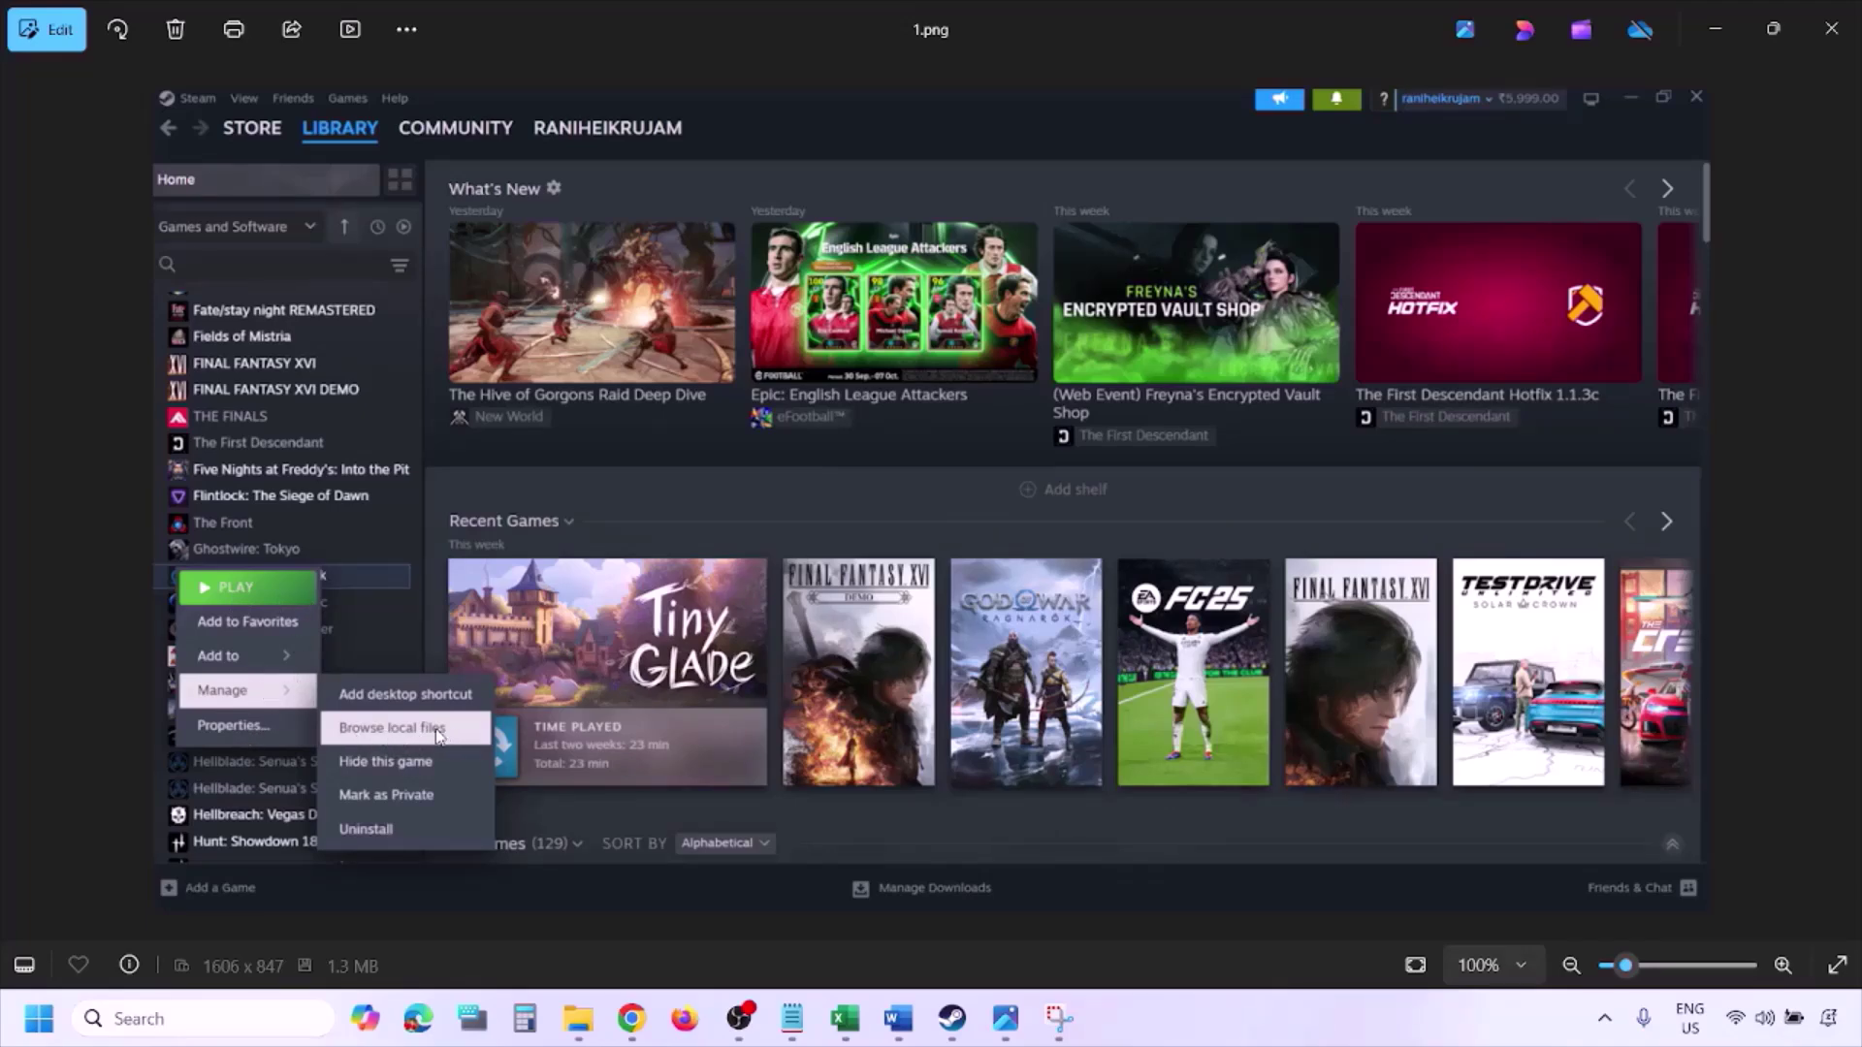
# - Step from 2.png to 3.png in Photos, zooming in on the ticked Run as administrator setting
pyautogui.scroll(2, 886, 669)
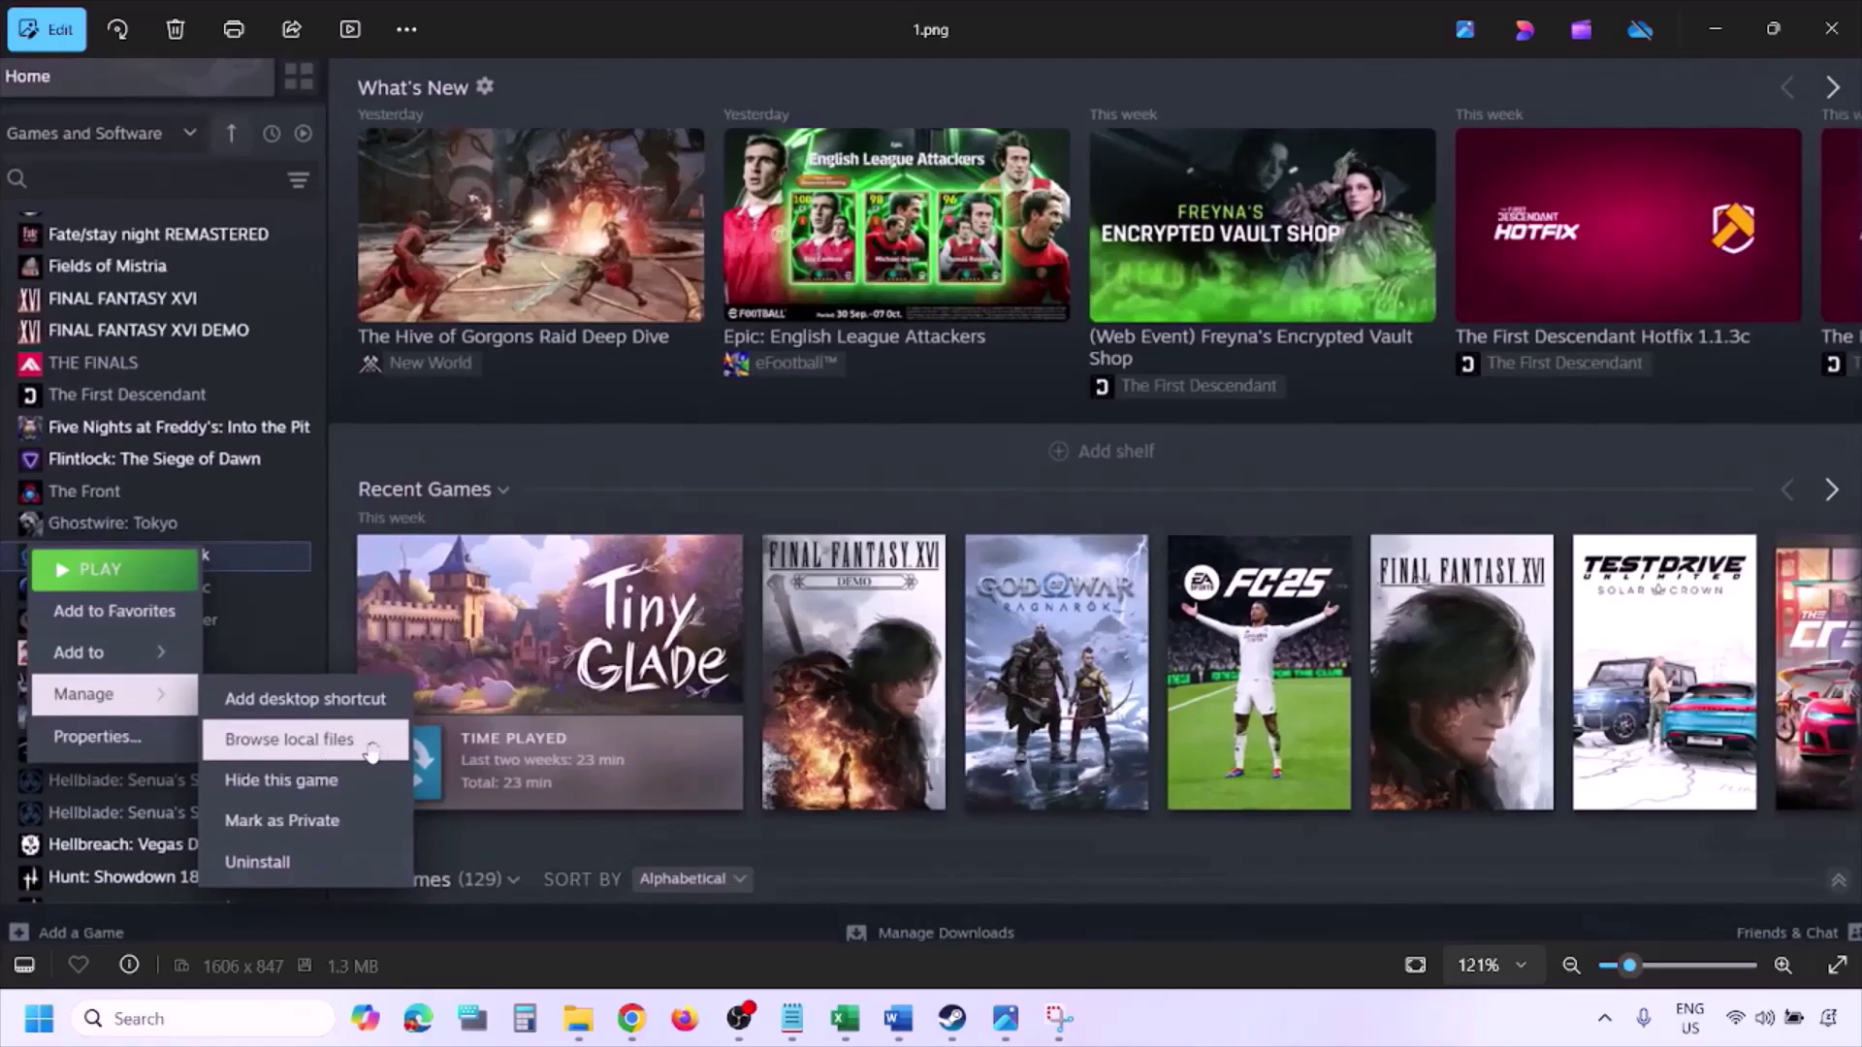
pyautogui.scroll(-2, 373, 749)
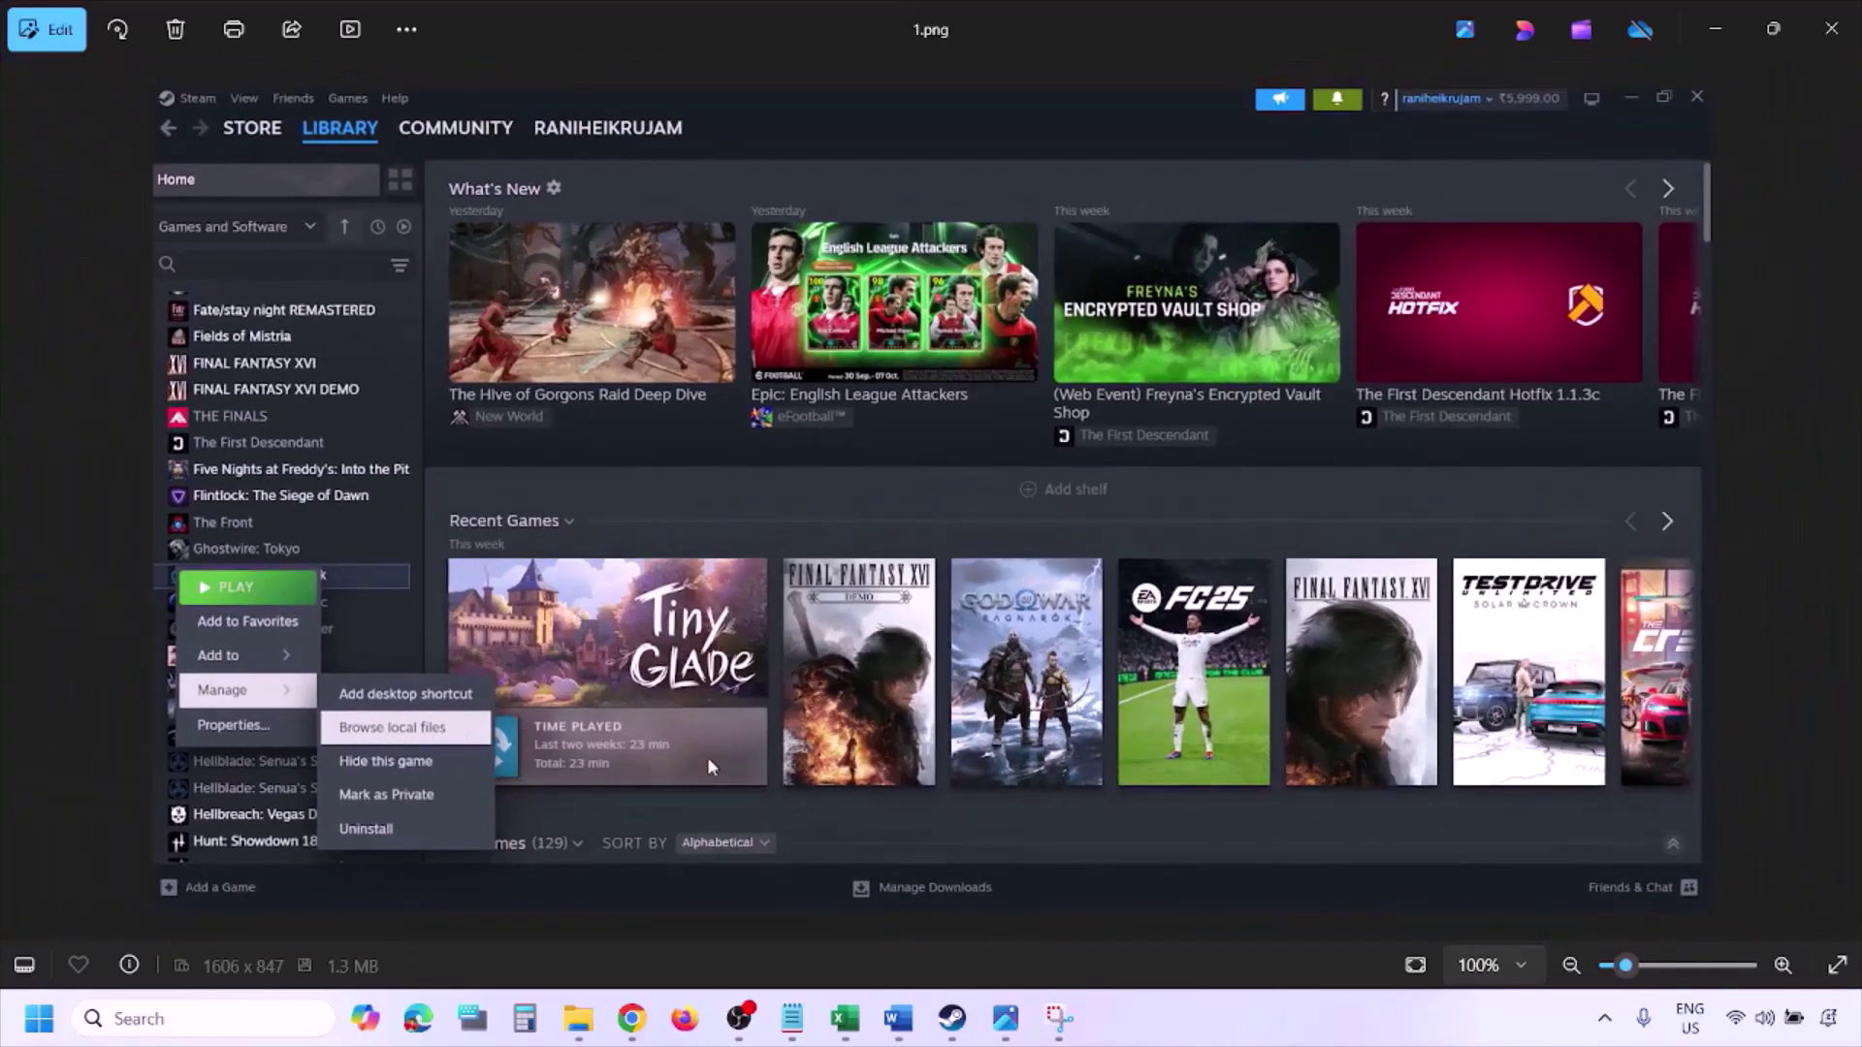
pyautogui.click(902, 676)
pyautogui.press('Right')
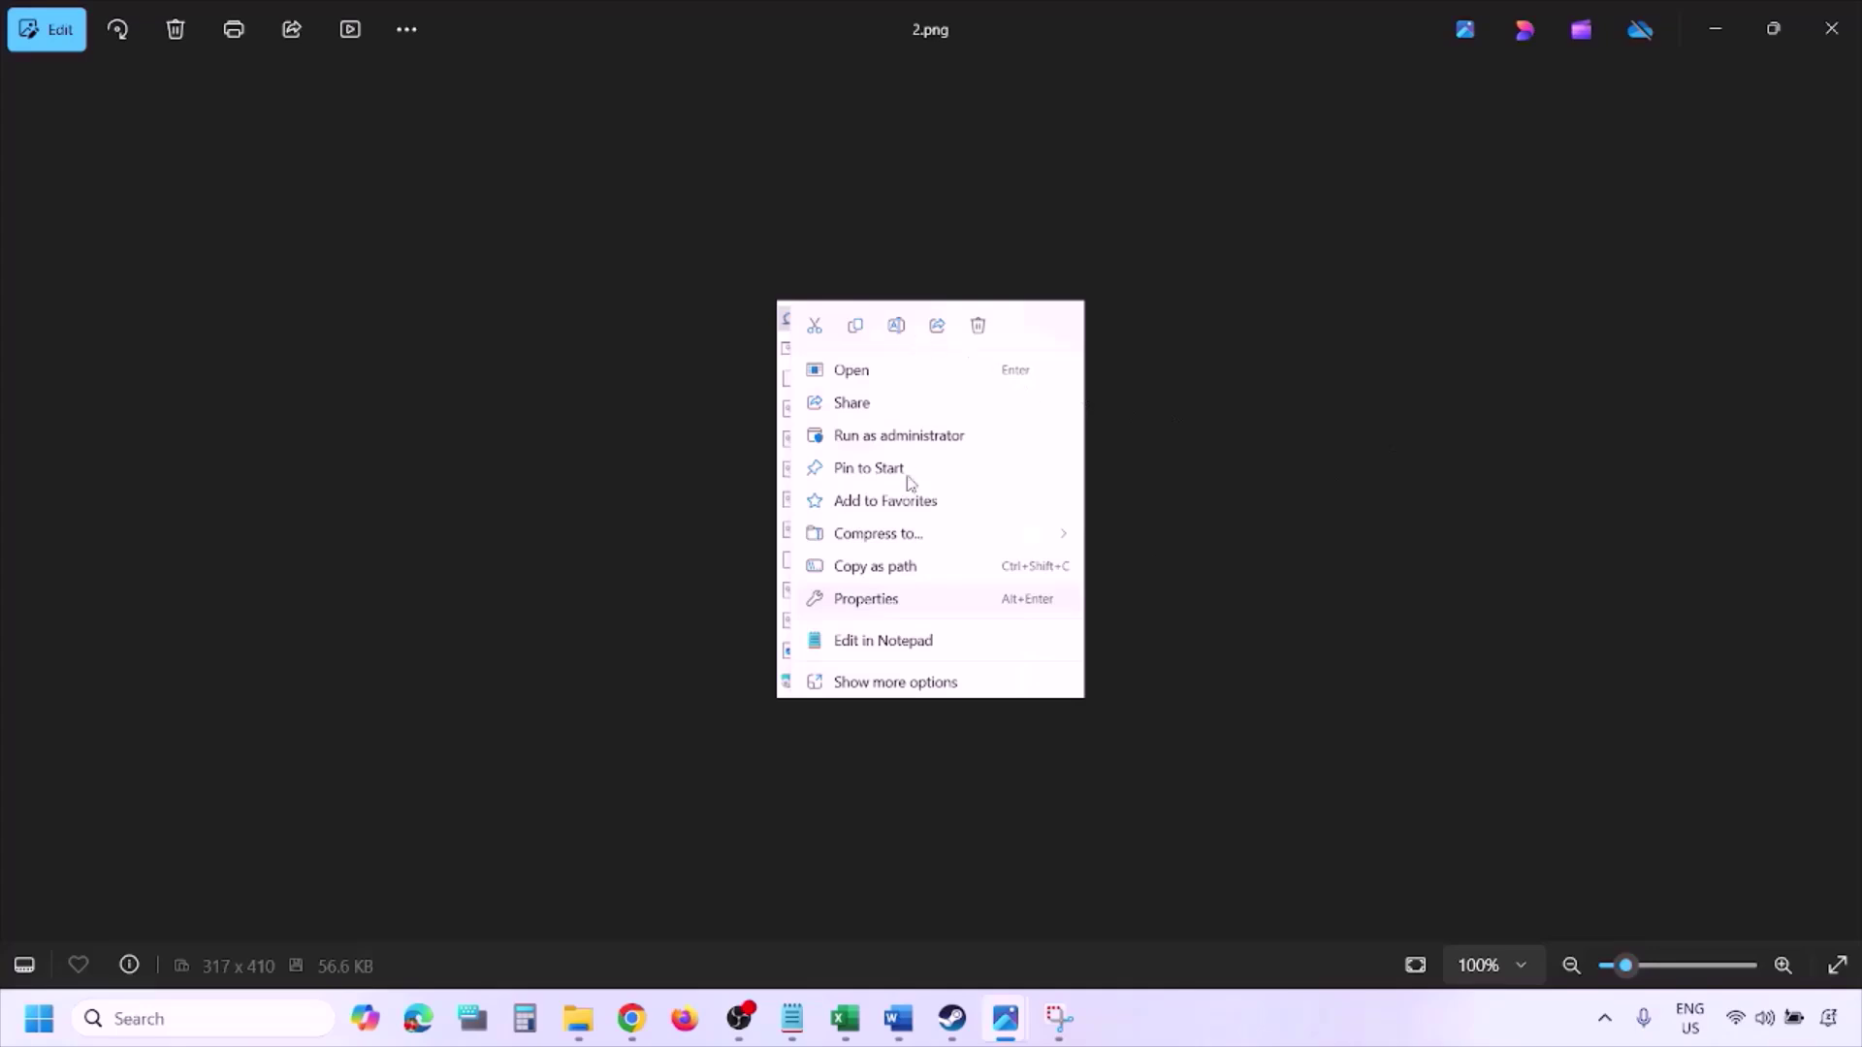
pyautogui.scroll(3, 920, 587)
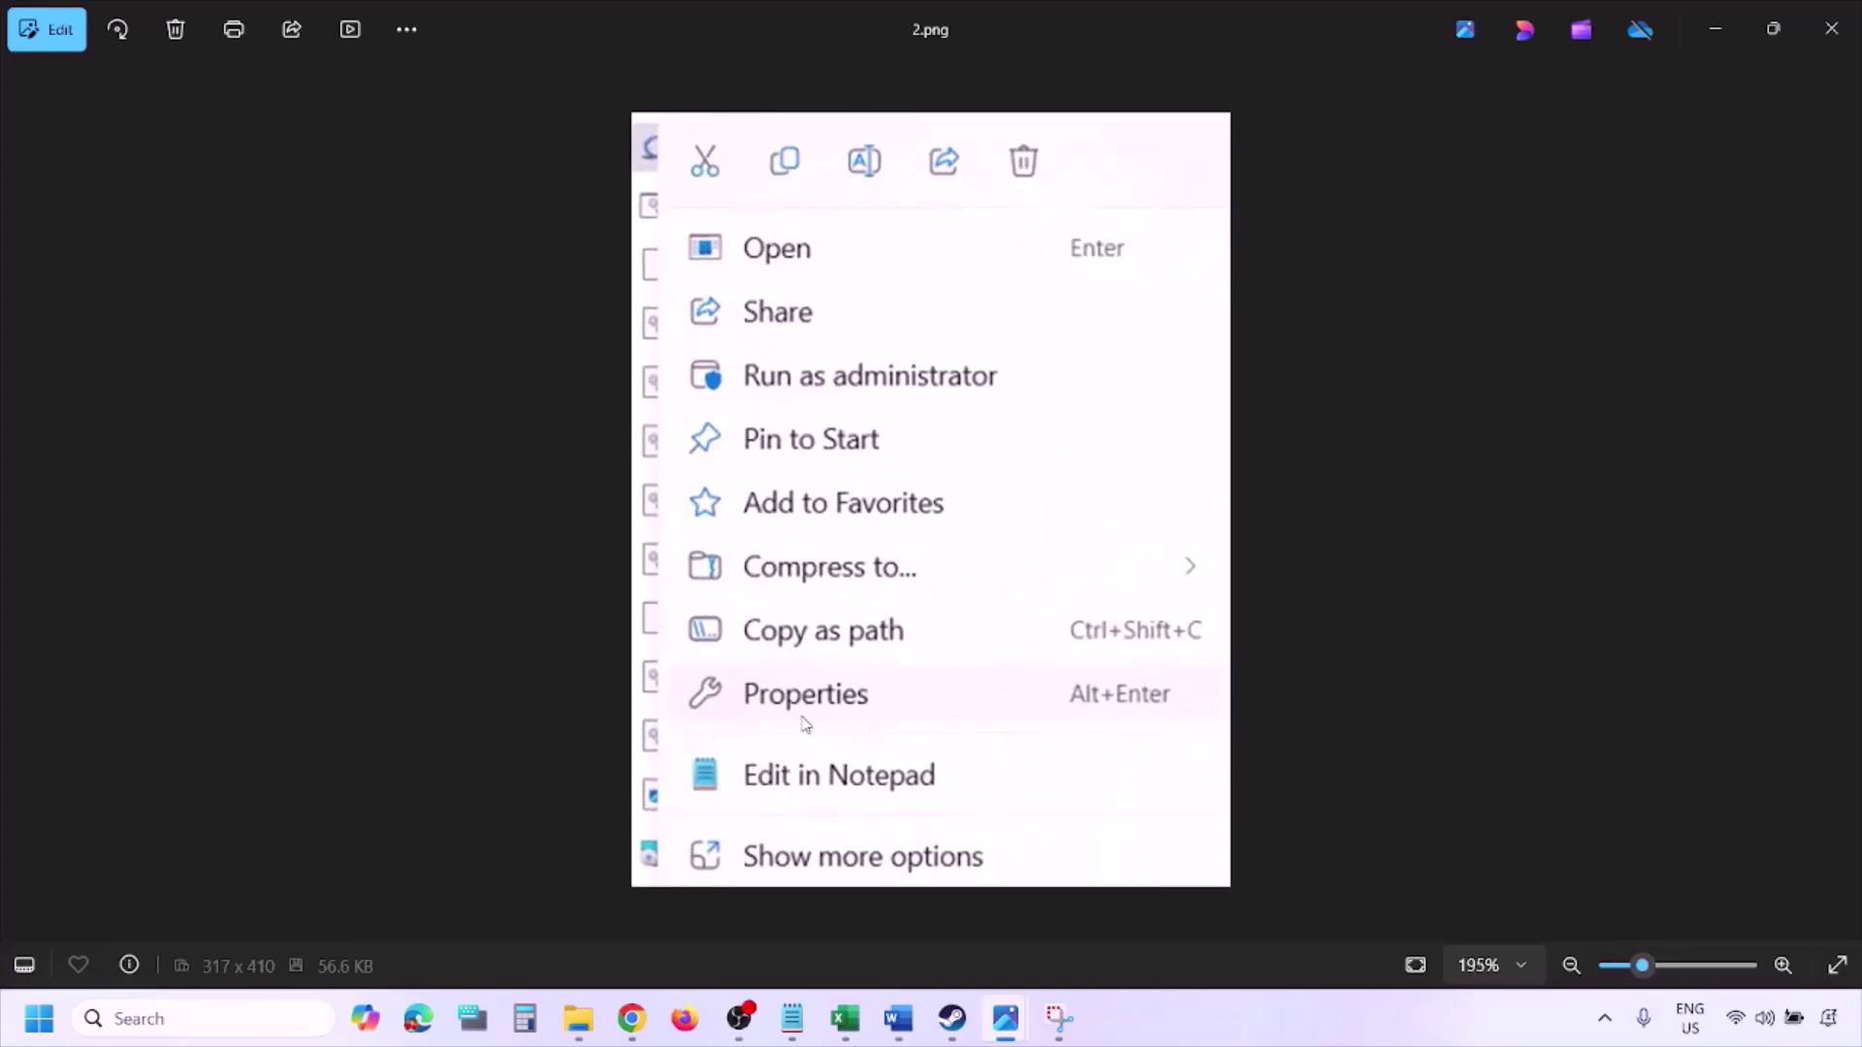
pyautogui.scroll(-3, 858, 715)
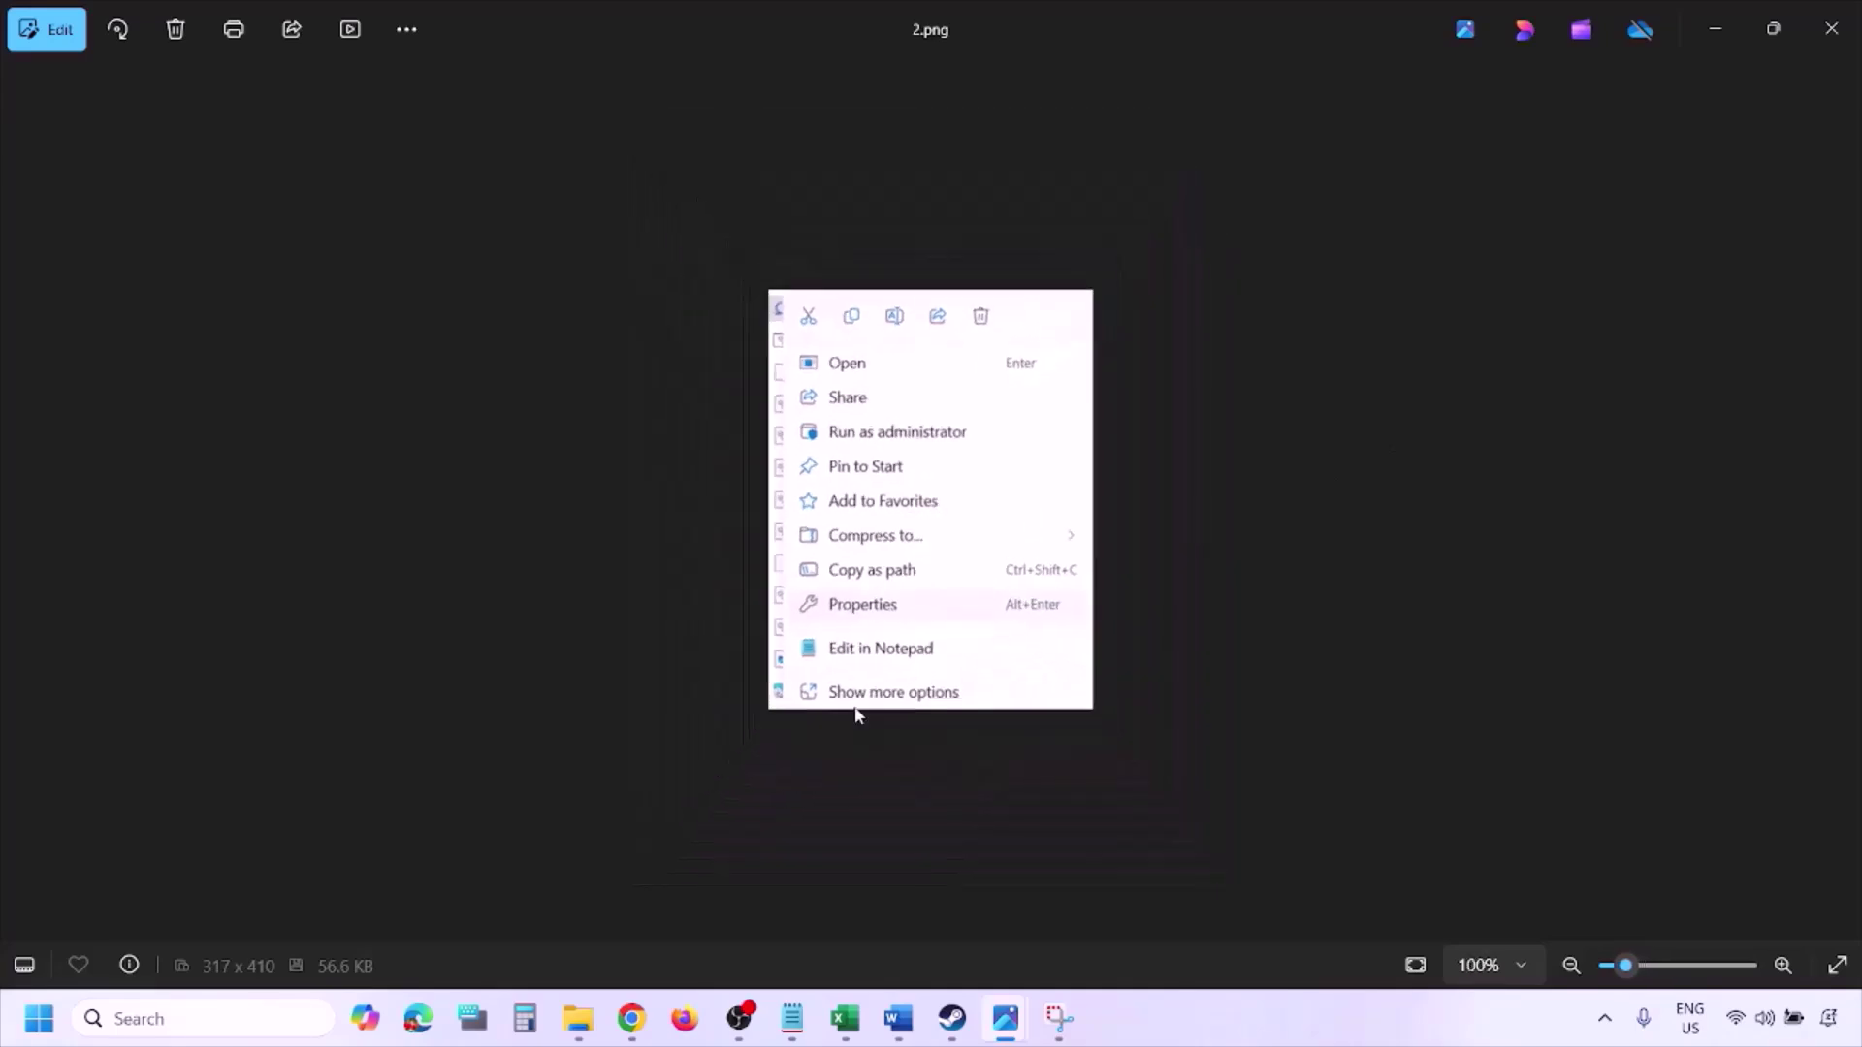
pyautogui.press('Right')
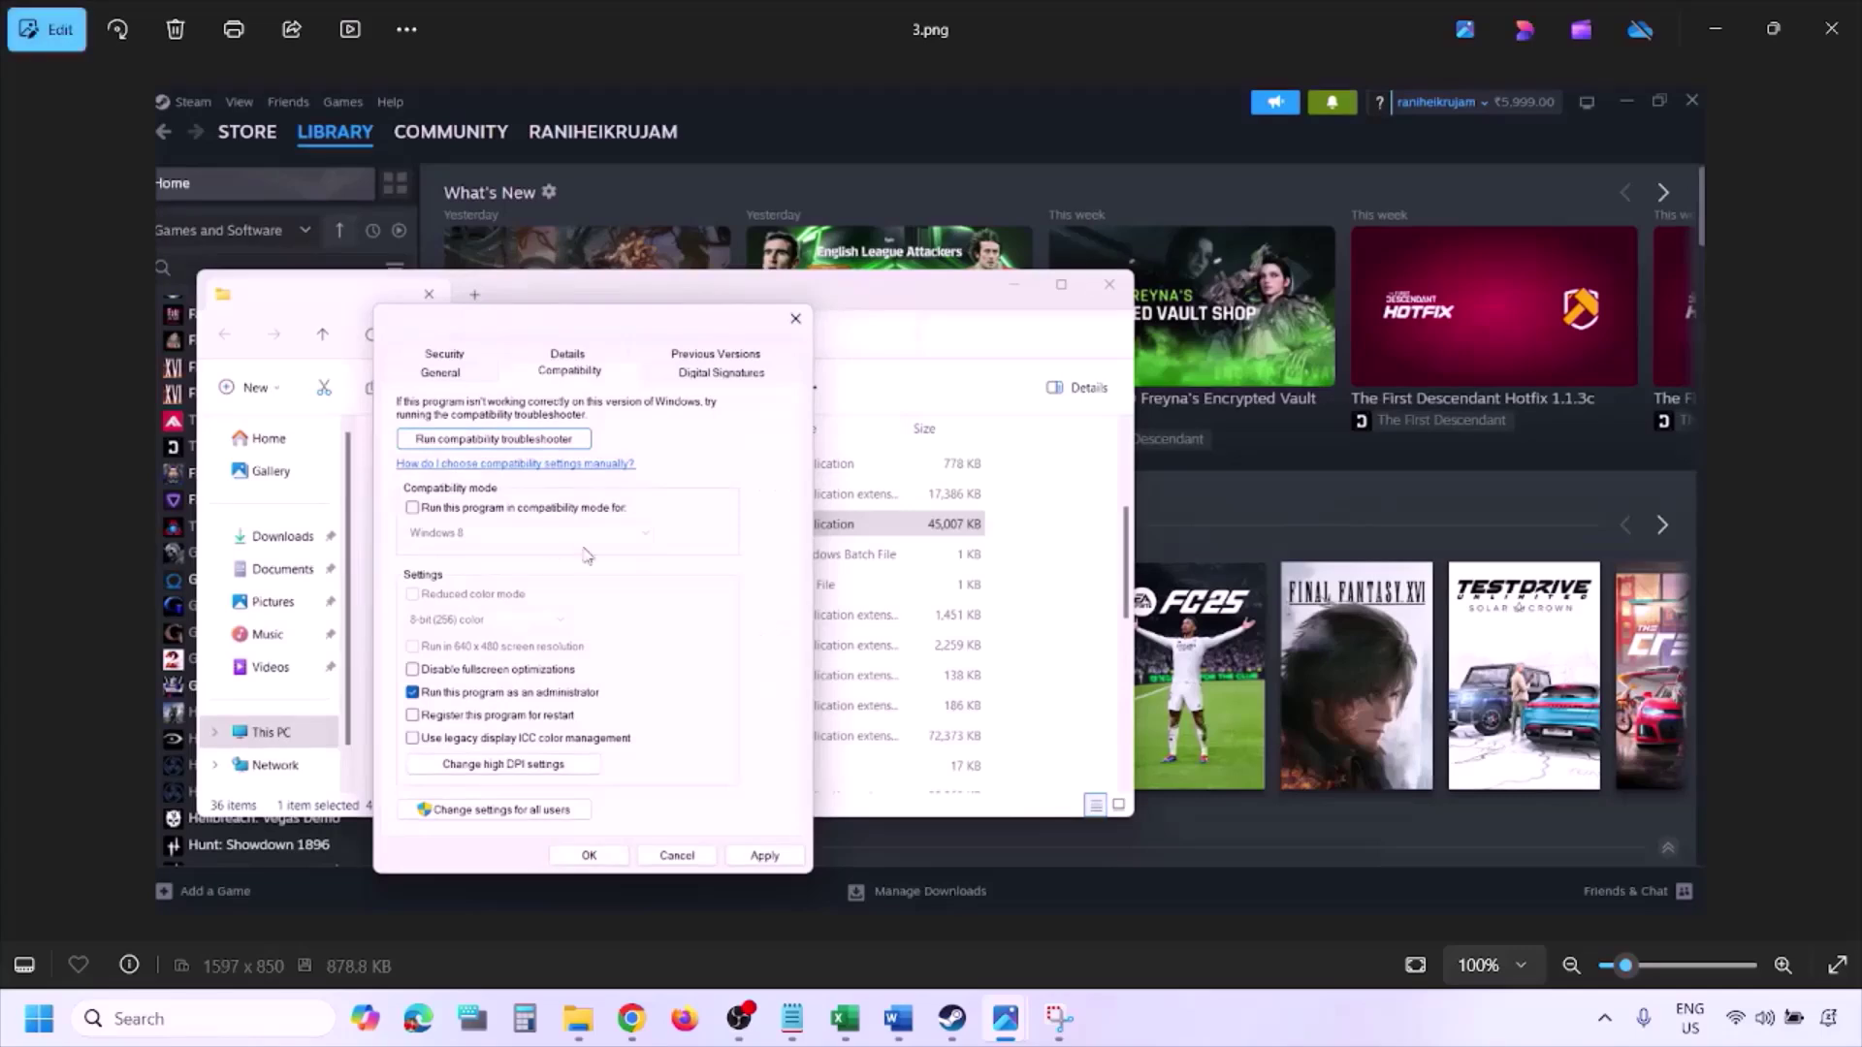
pyautogui.scroll(2, 555, 549)
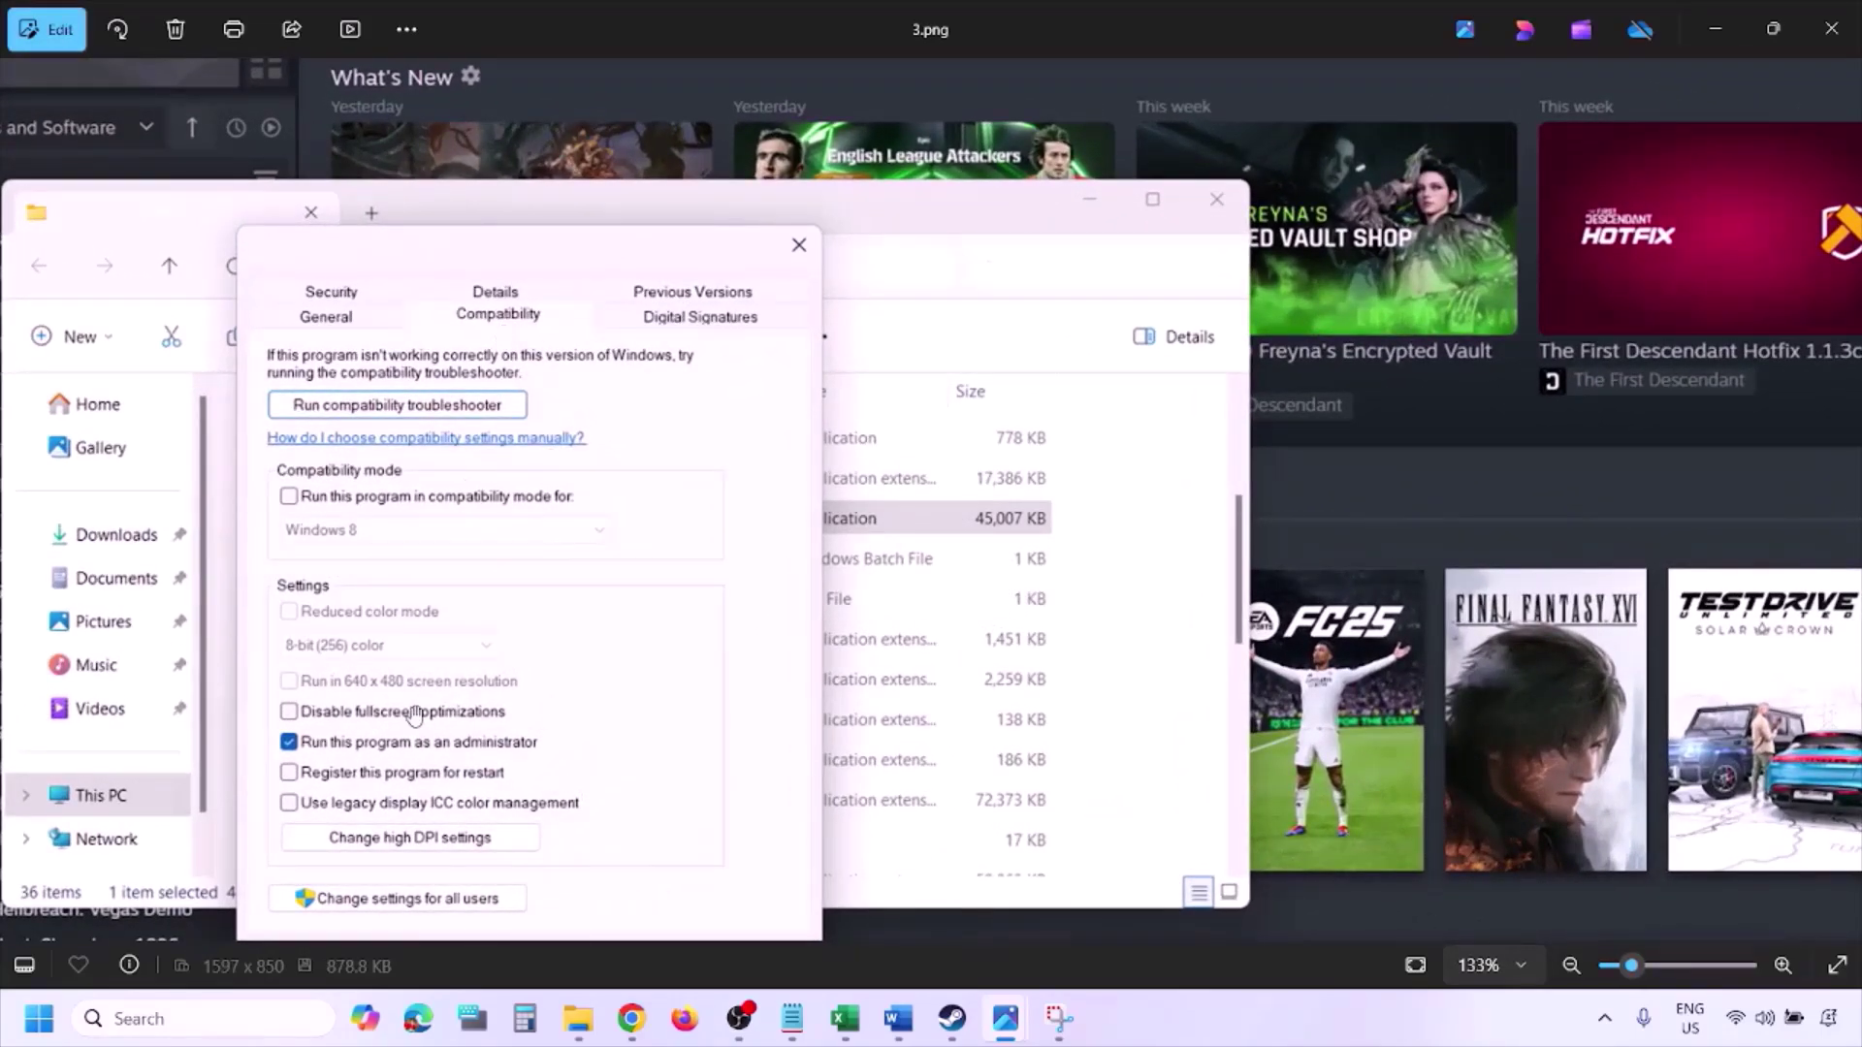
pyautogui.moveTo(412, 728); pyautogui.dragTo(411, 640)
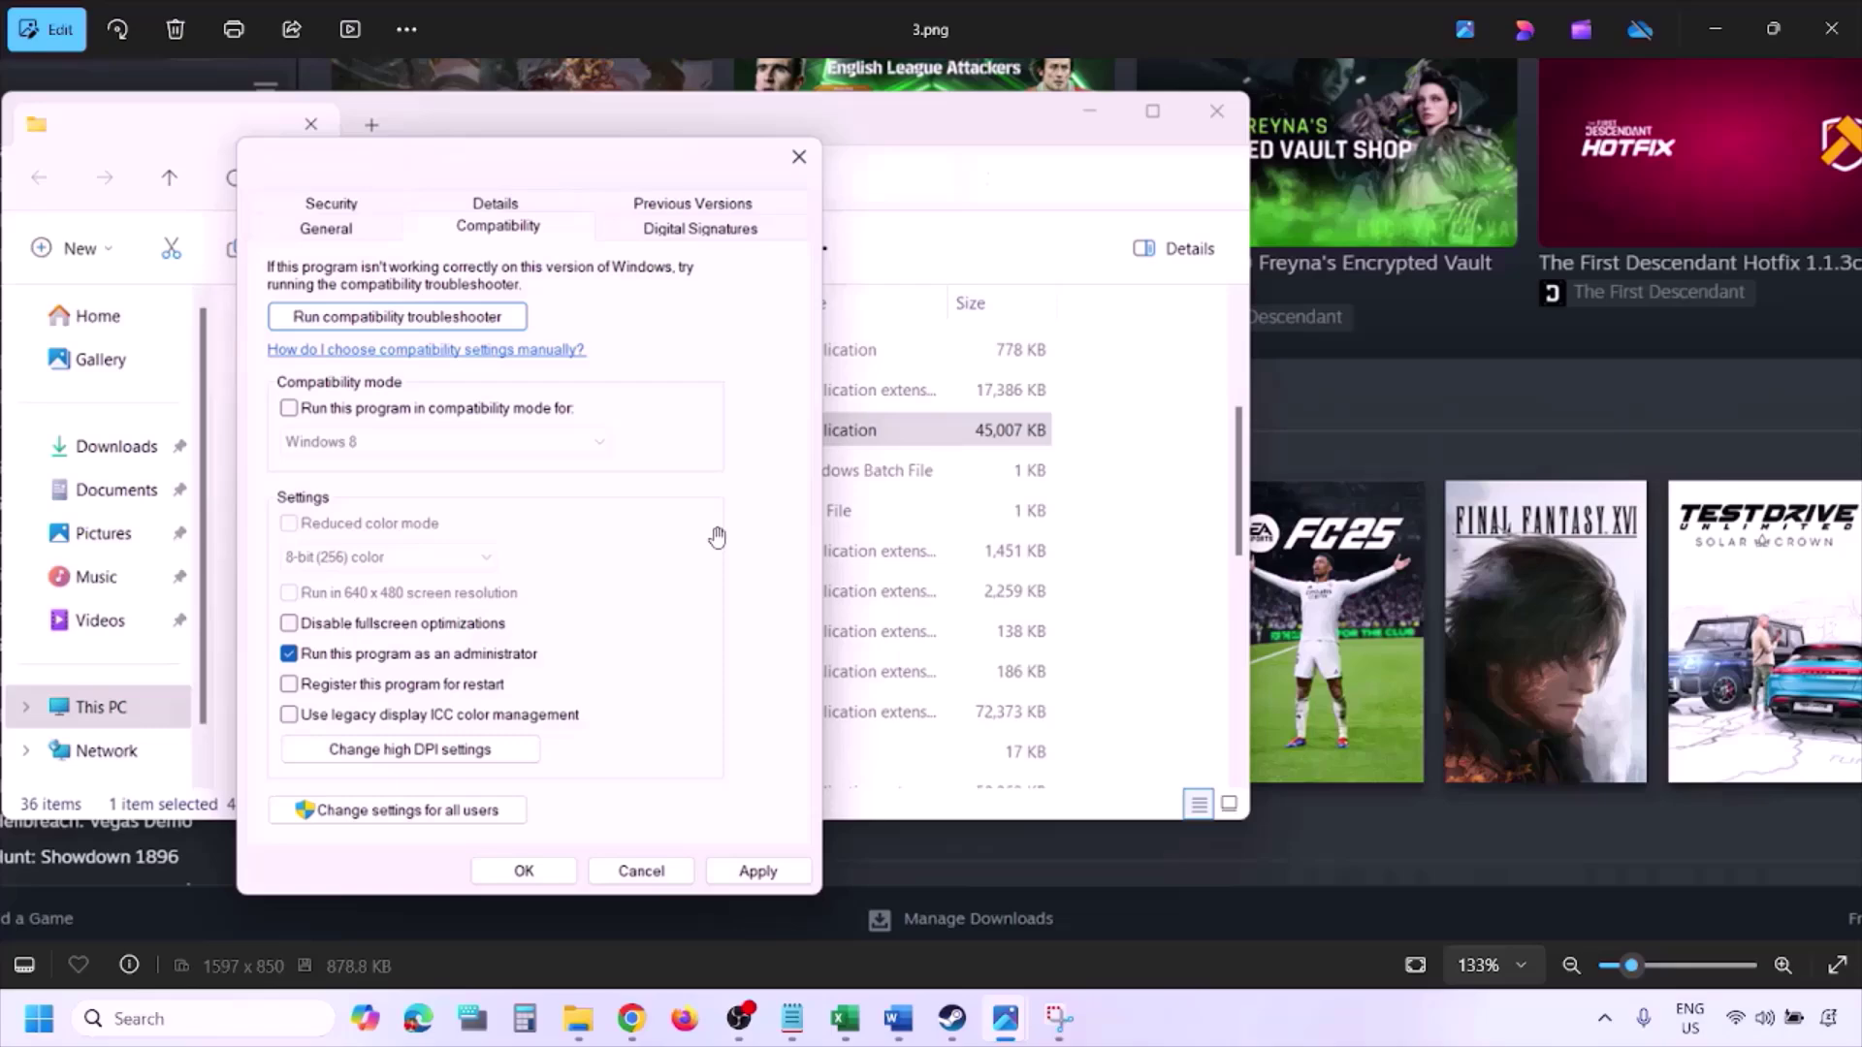
pyautogui.scroll(-2, 717, 538)
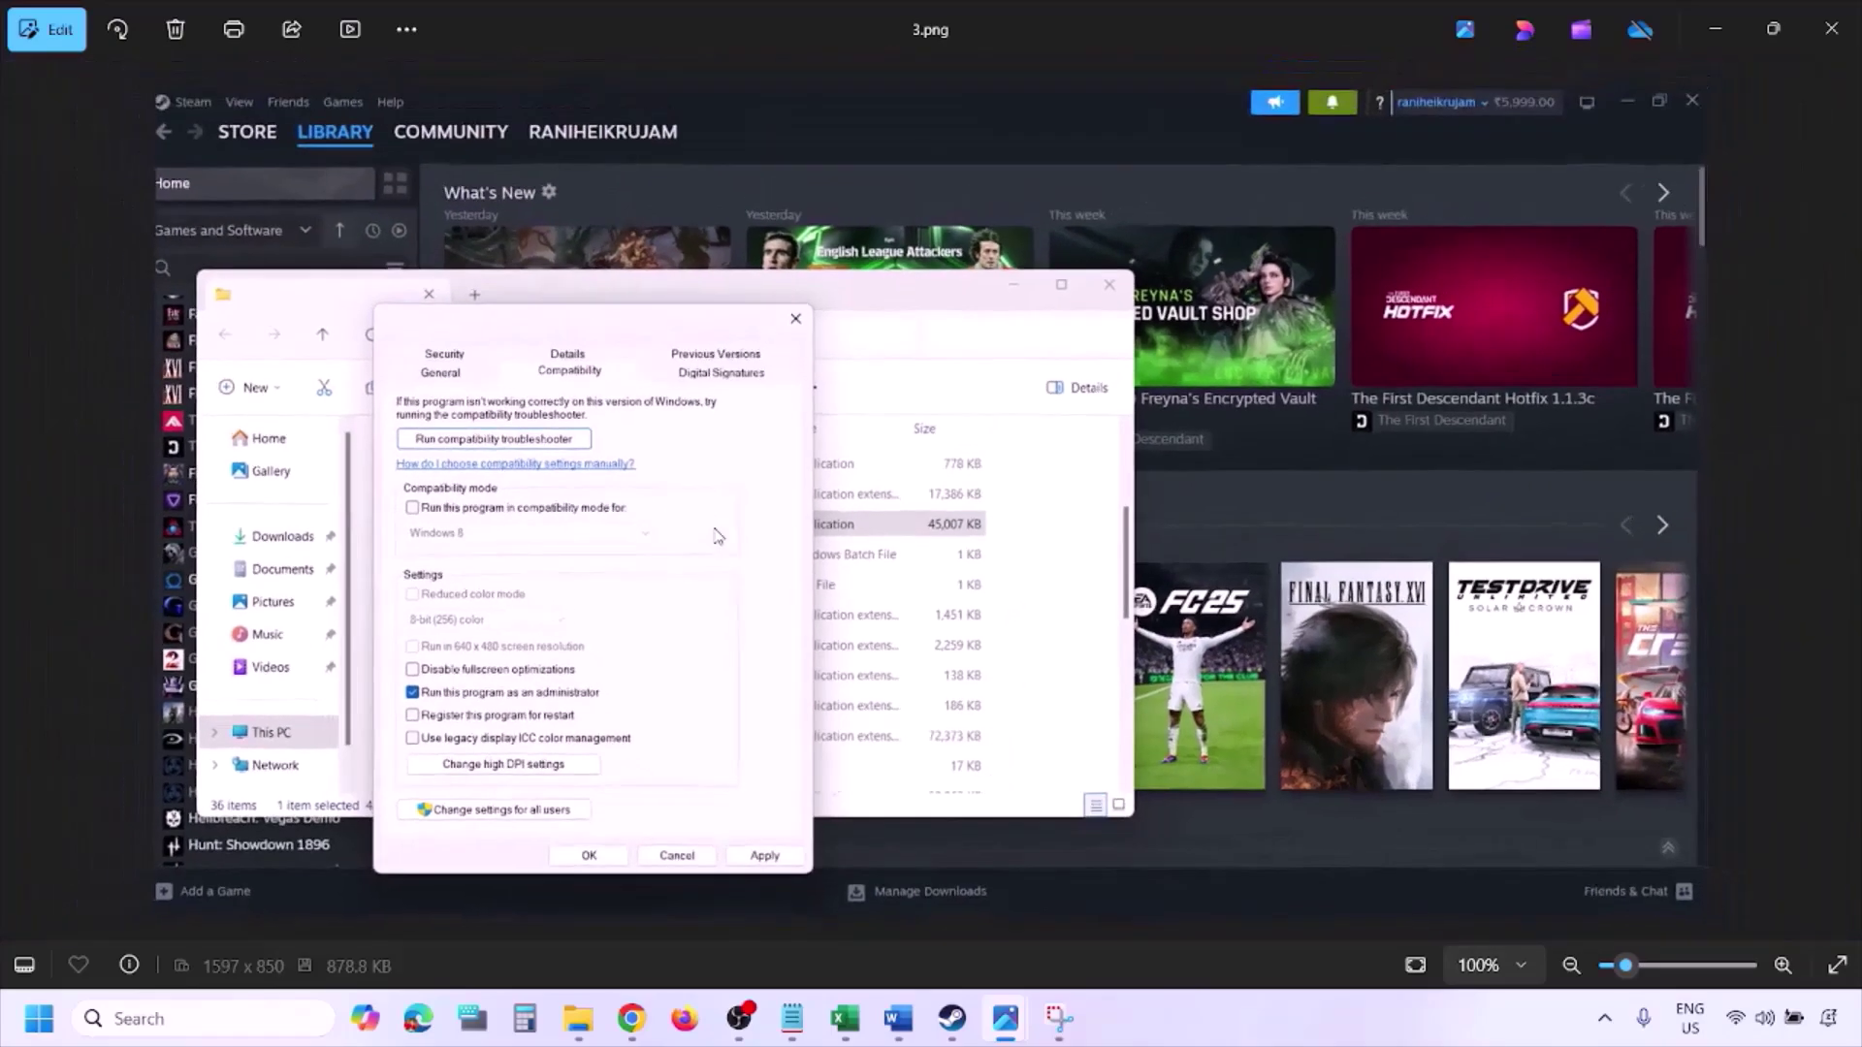
# - Show 4.png with compatibility mode ticked, zooming and panning across its options
pyautogui.press('Right')
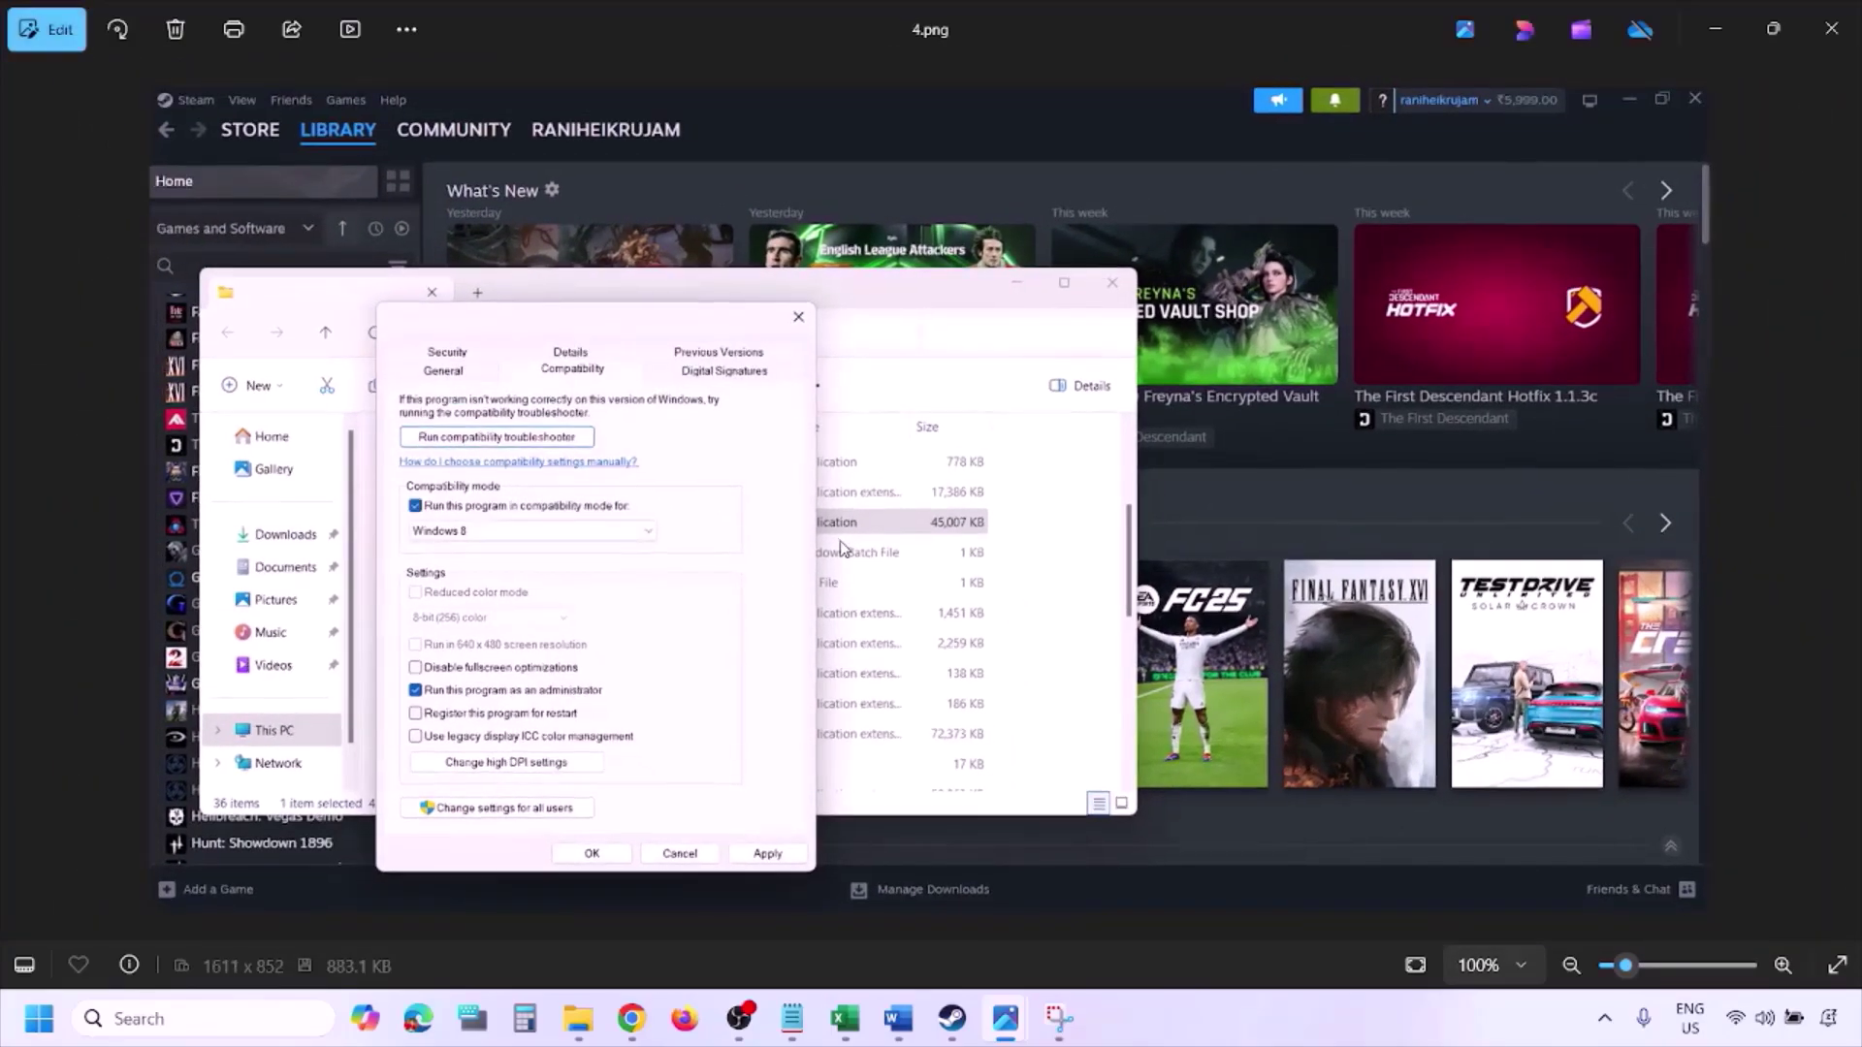
pyautogui.scroll(2, 840, 548)
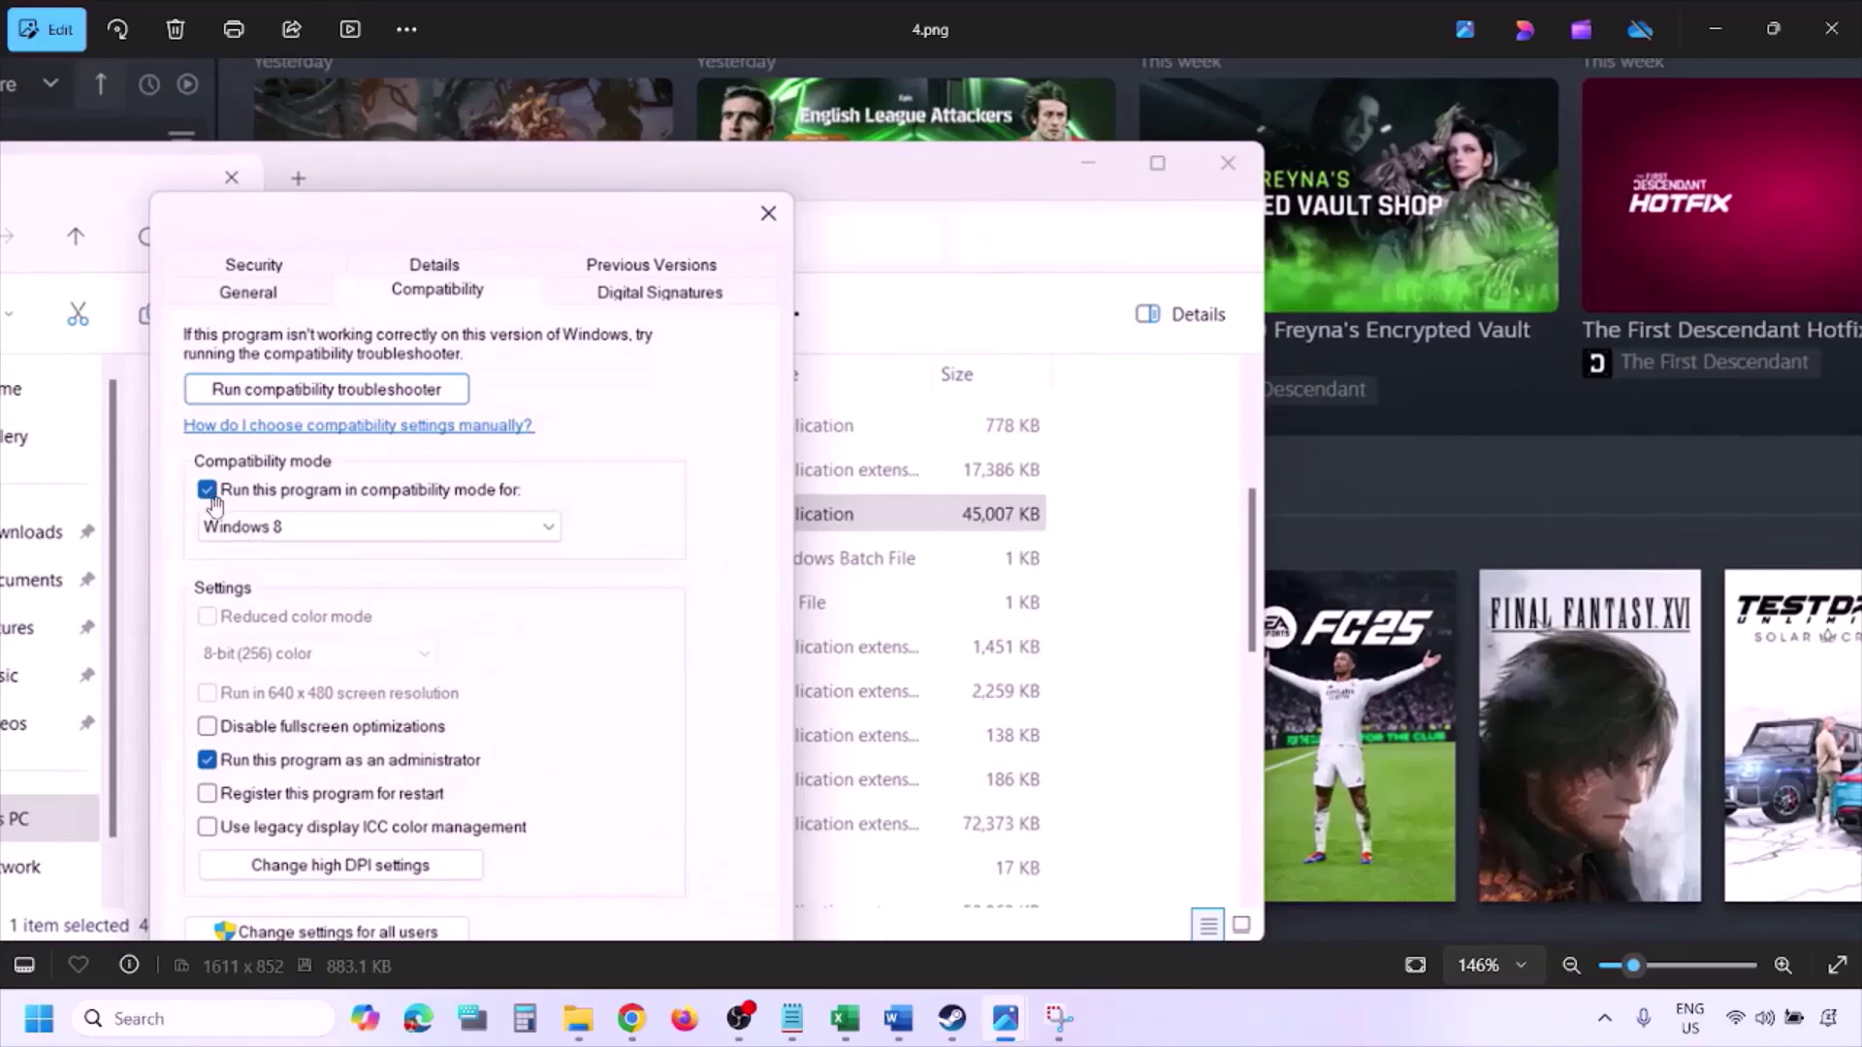
pyautogui.moveTo(242, 510); pyautogui.dragTo(254, 443)
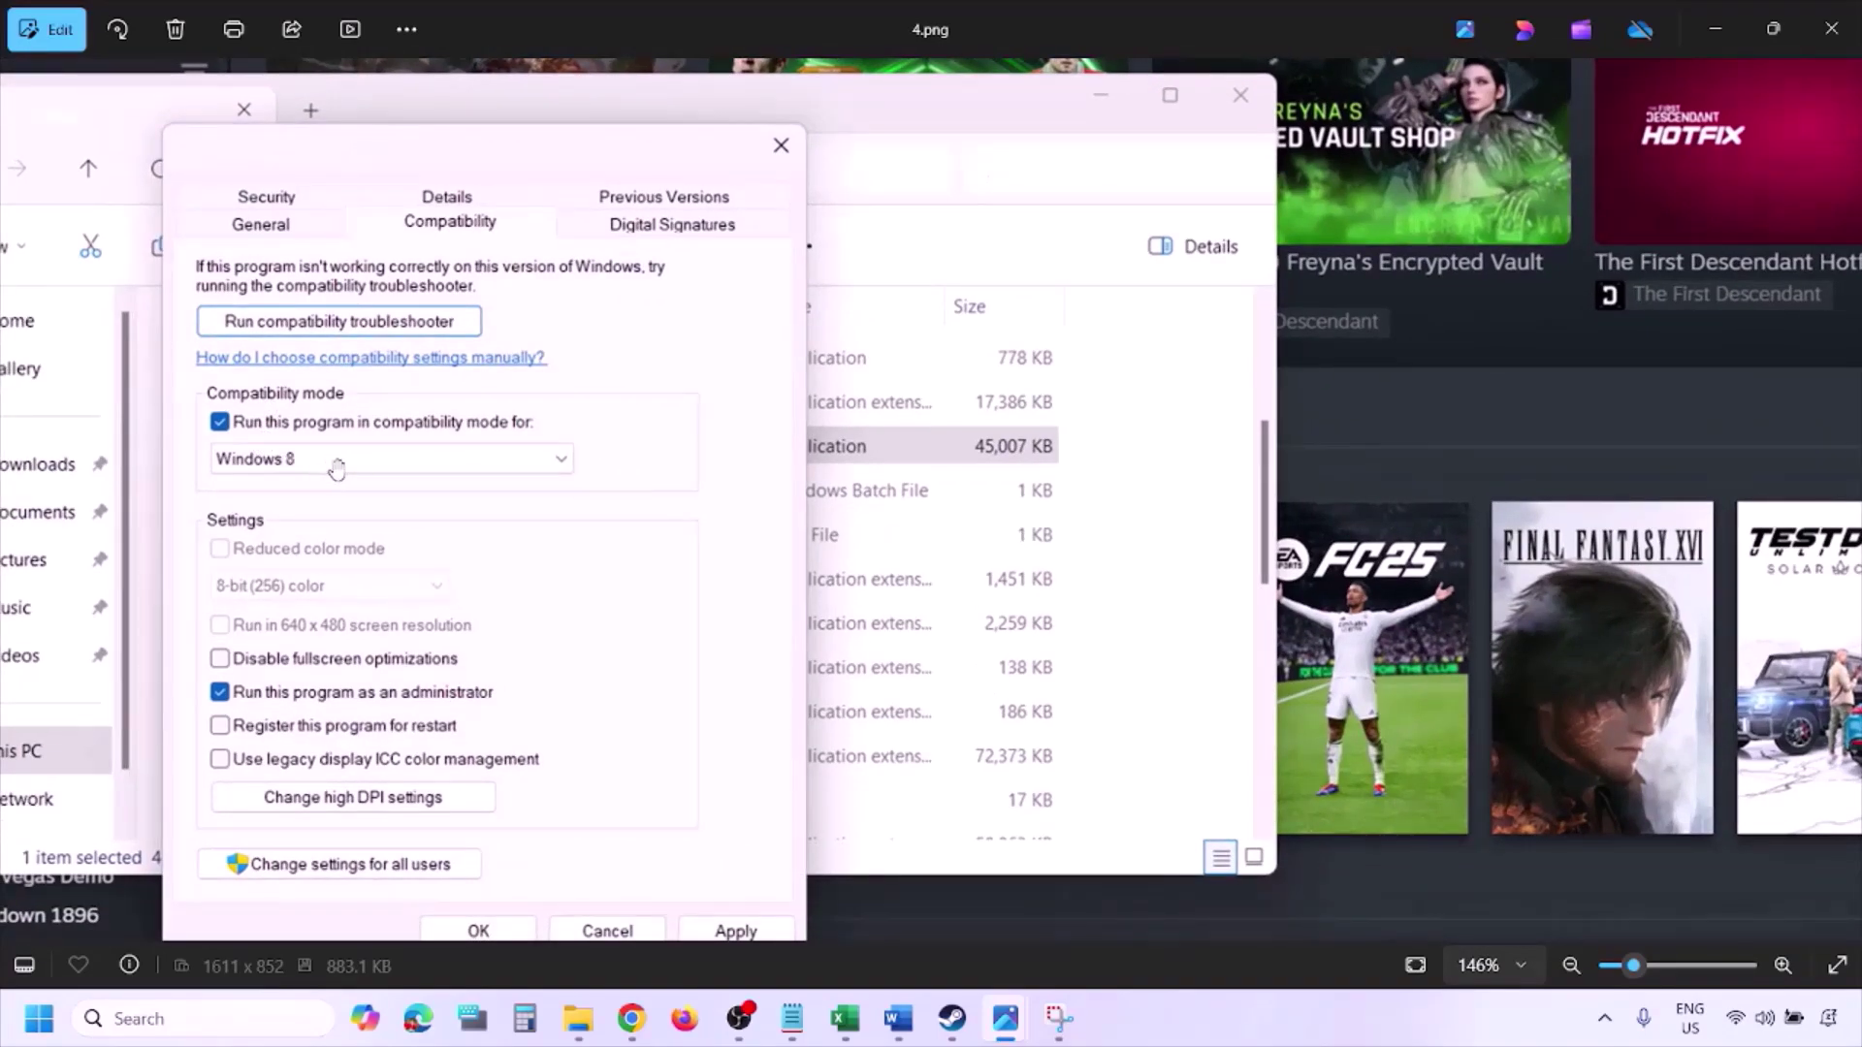
pyautogui.moveTo(715, 727); pyautogui.dragTo(726, 669)
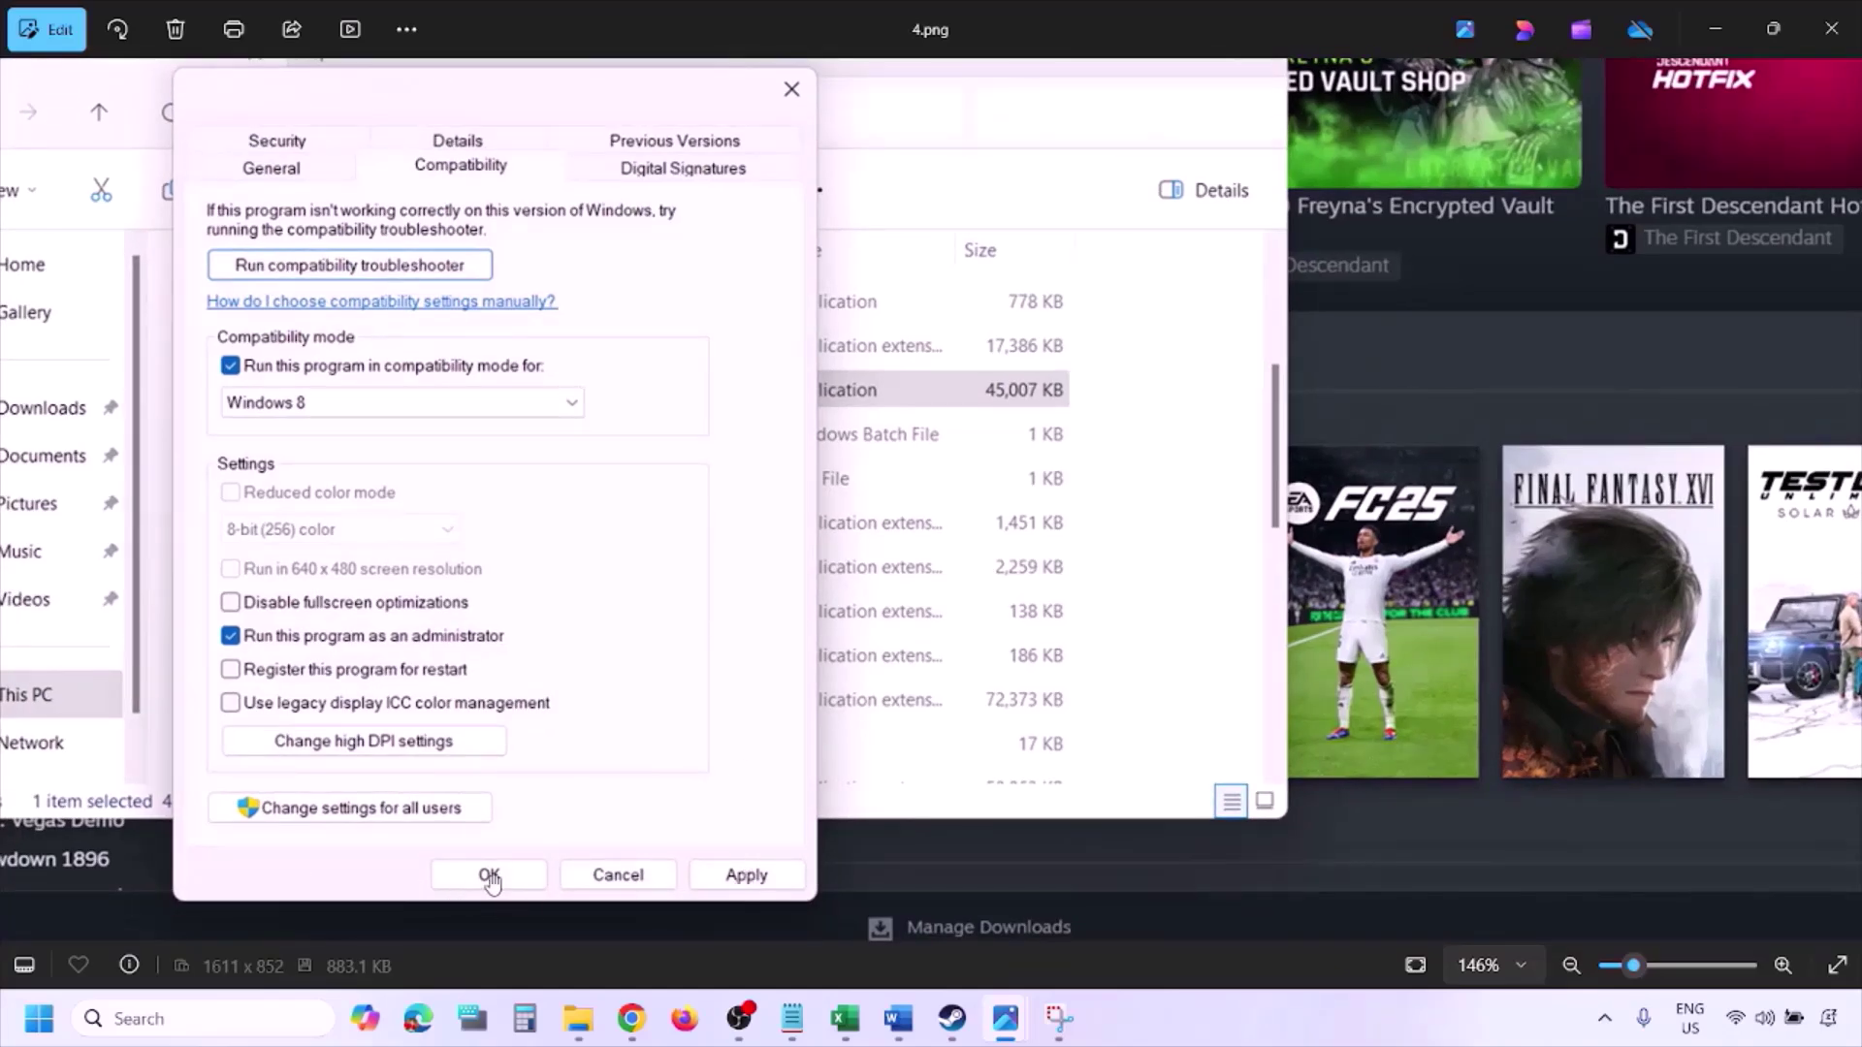
pyautogui.scroll(-4, 999, 679)
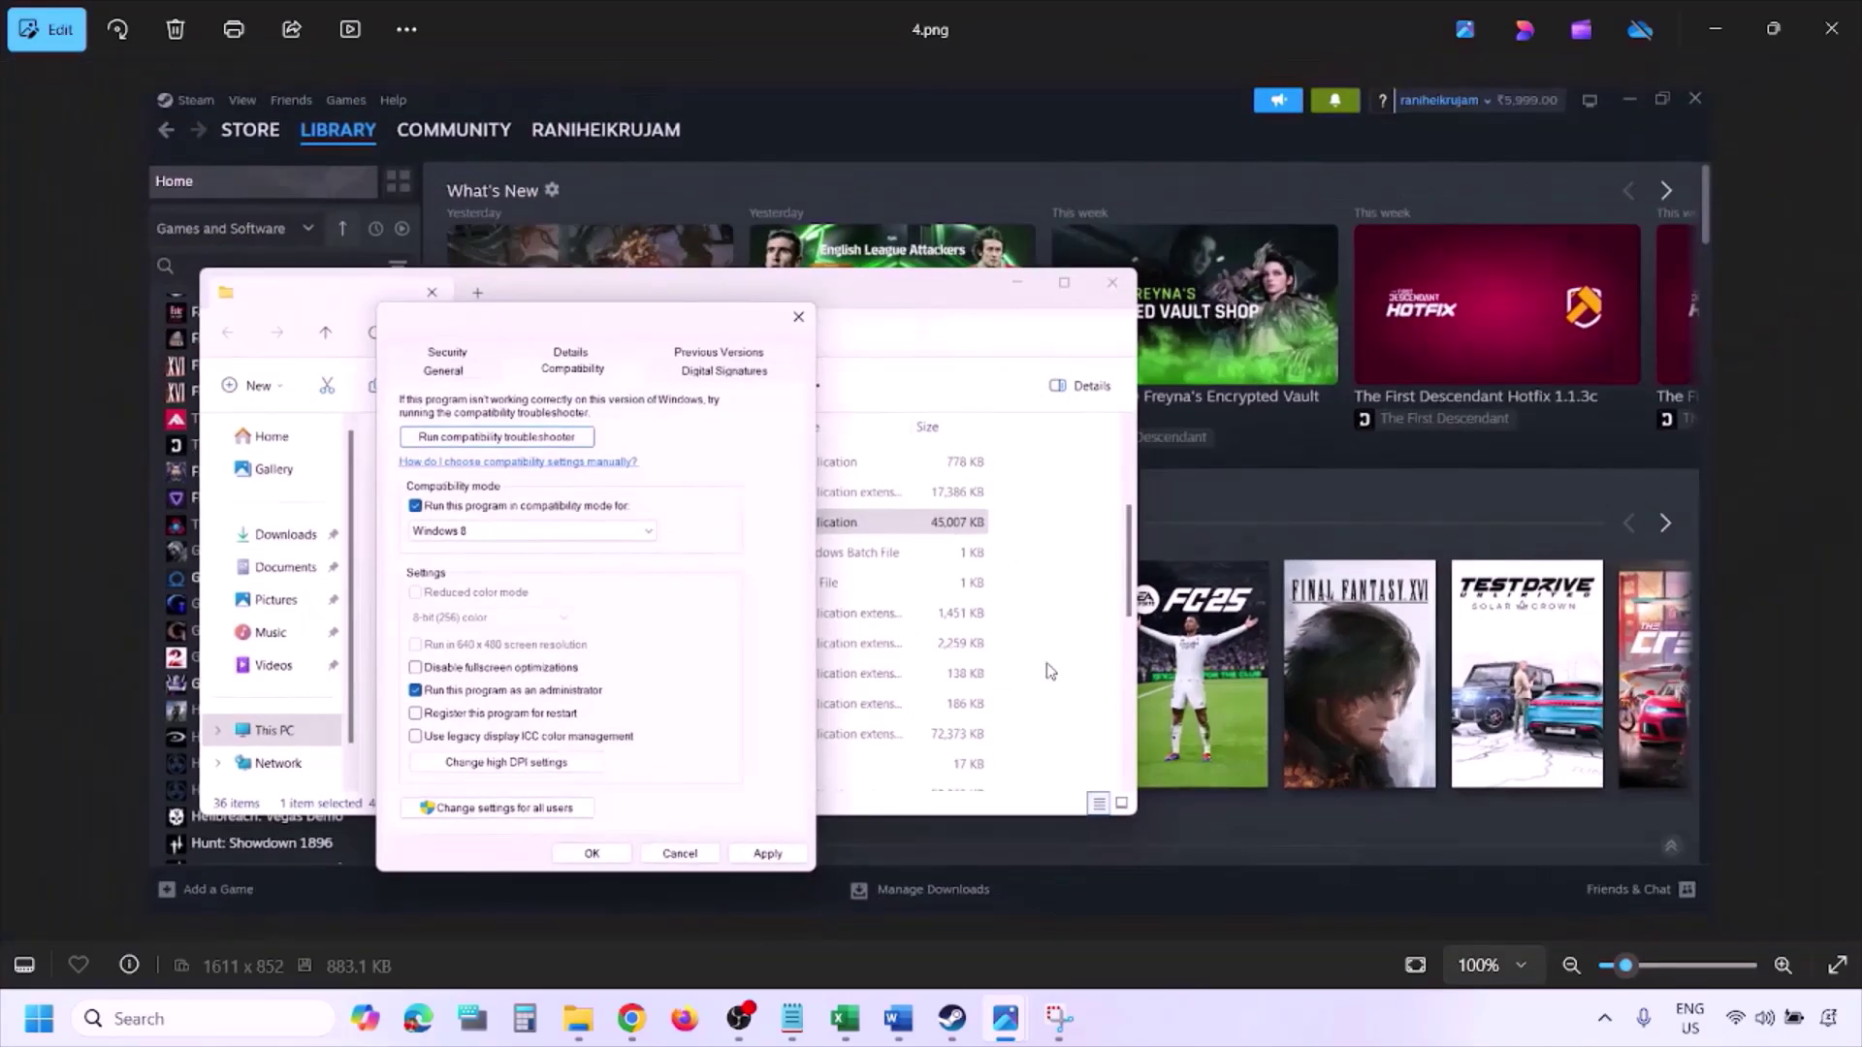
# - Step through the Windows versions list to the Windows 7 compatibility screenshot, zooming on its ticked settings
pyautogui.press('Right')
pyautogui.scroll(4, 603, 579)
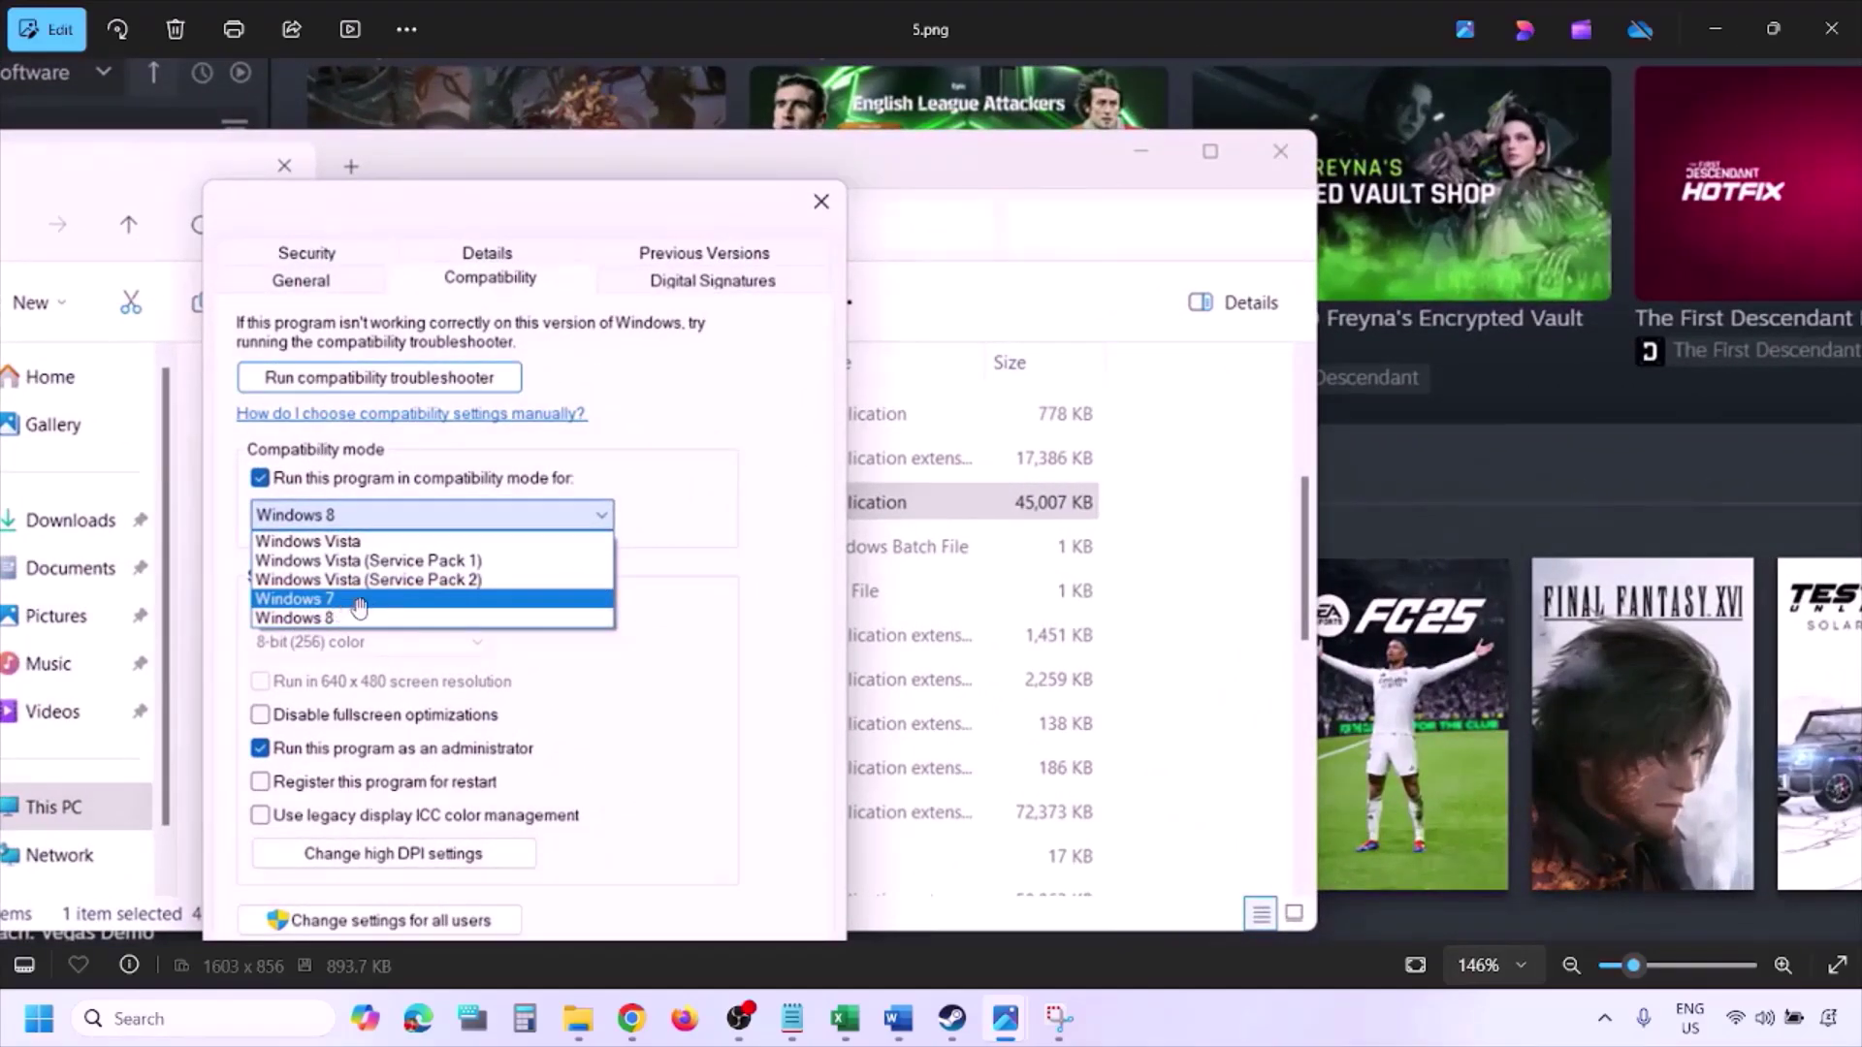
pyautogui.scroll(-4, 562, 732)
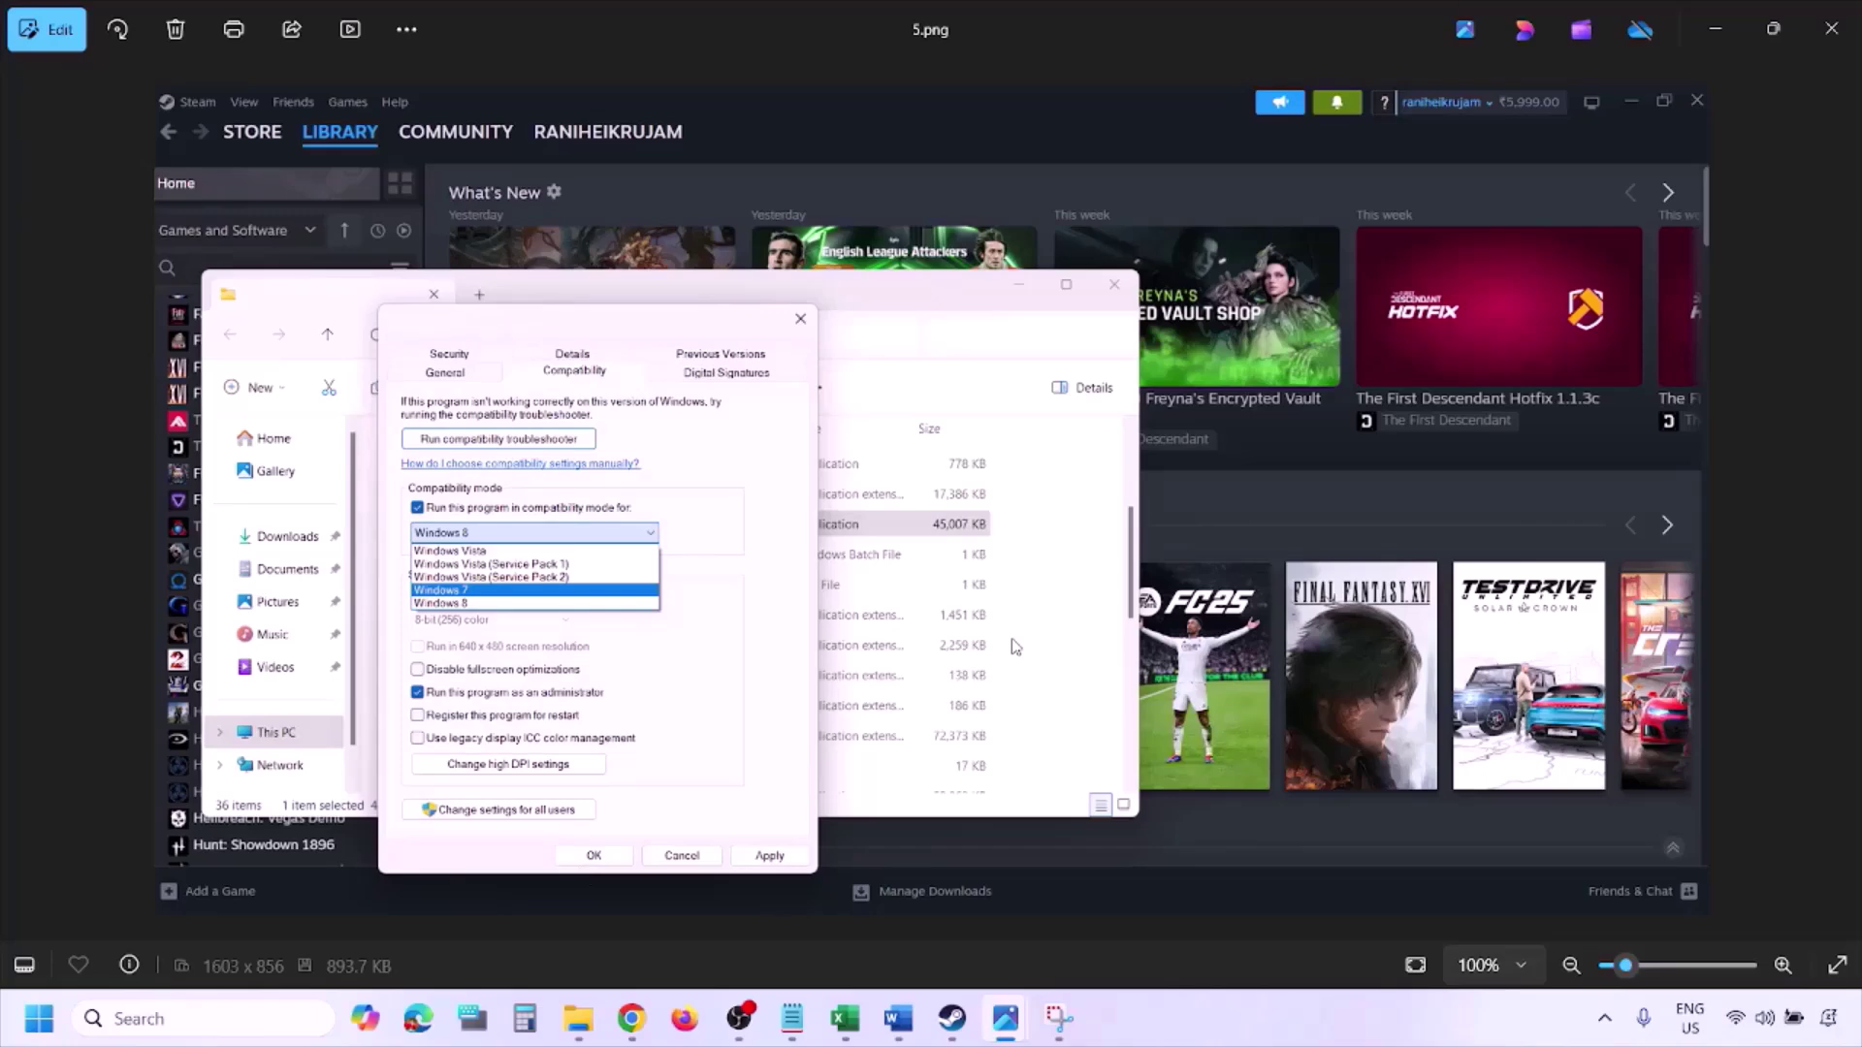
pyautogui.press('Right')
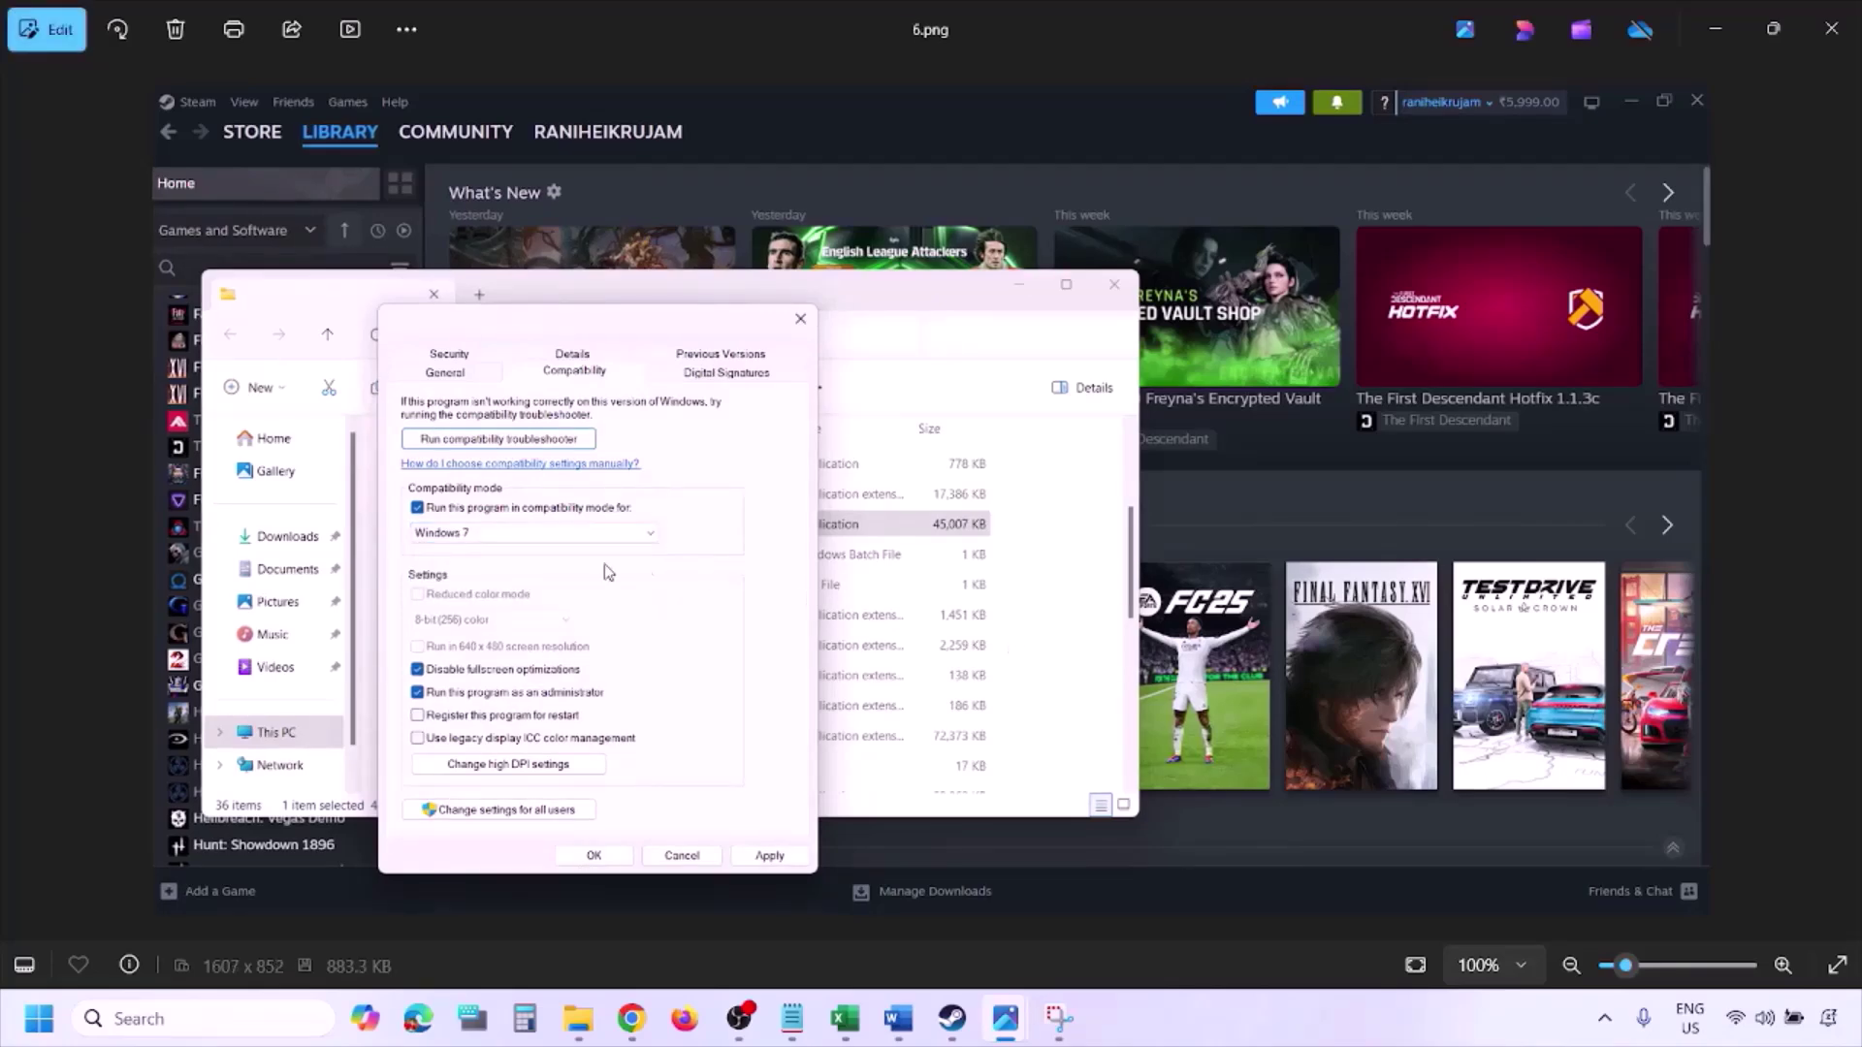
pyautogui.scroll(4, 607, 575)
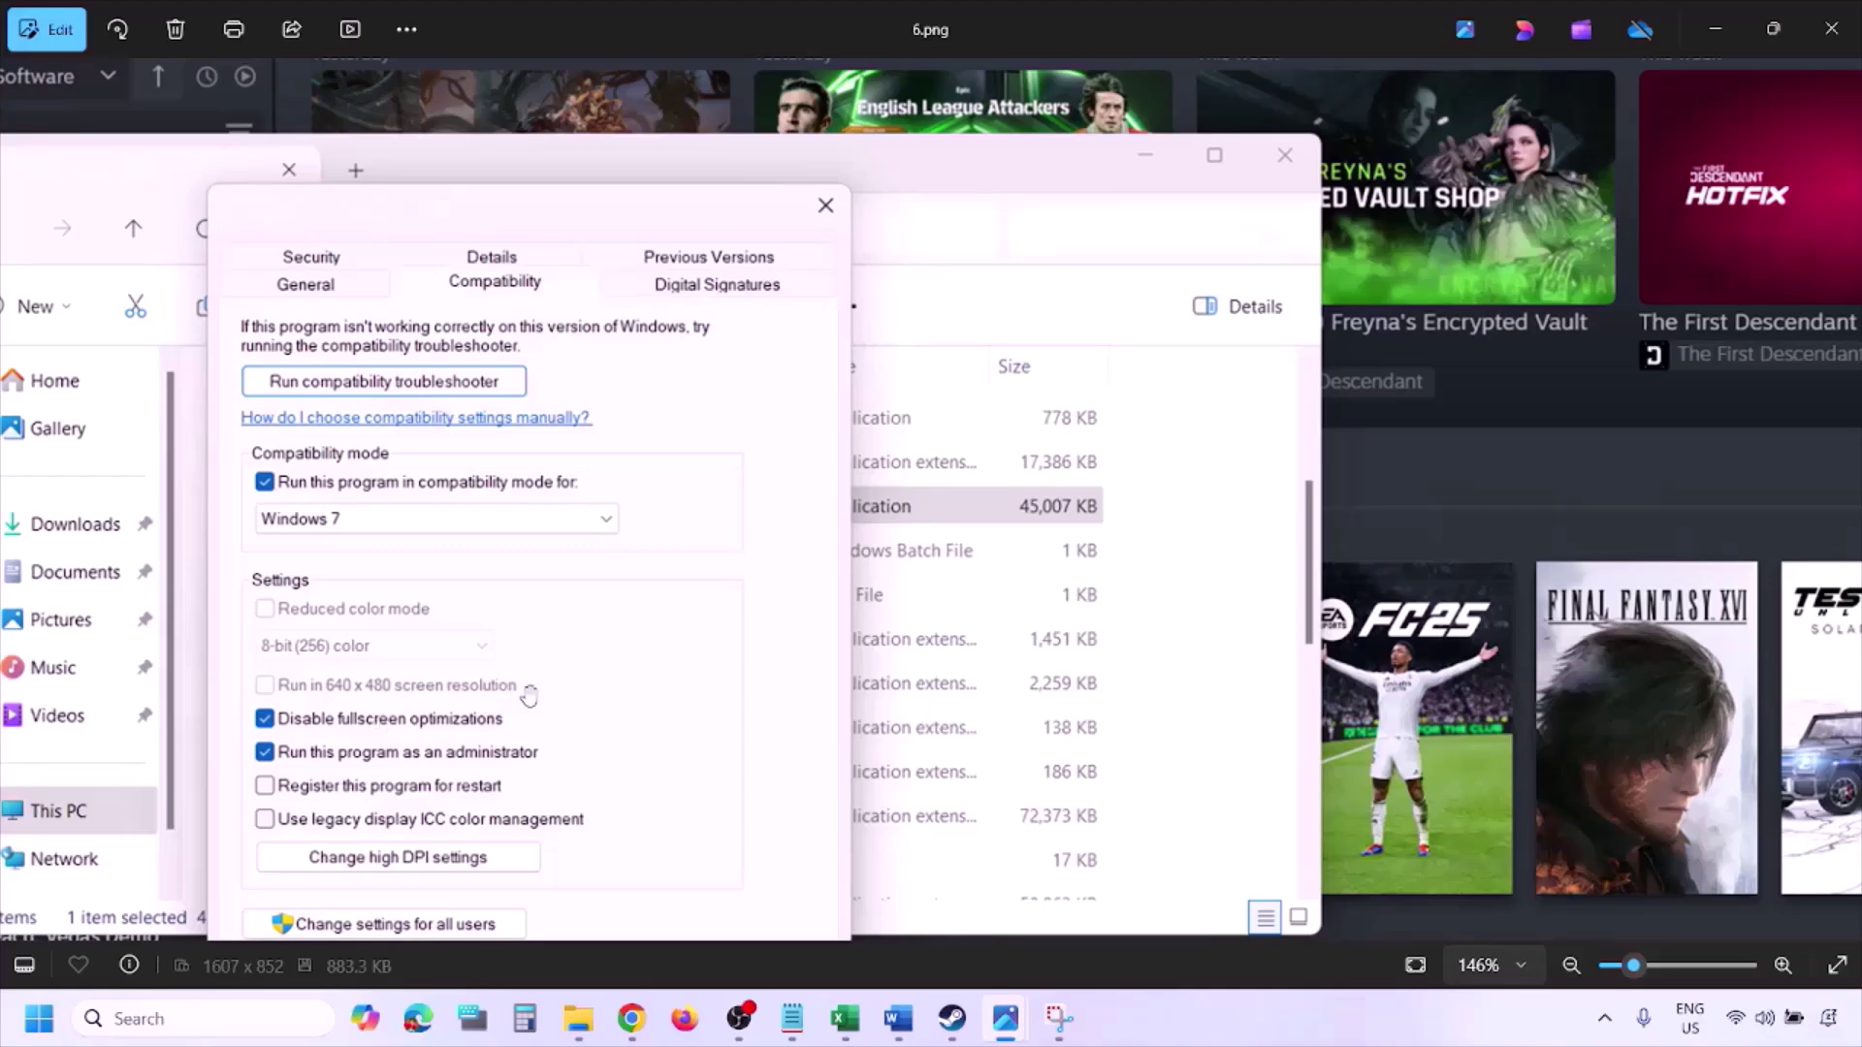
pyautogui.moveTo(530, 630); pyautogui.dragTo(613, 497)
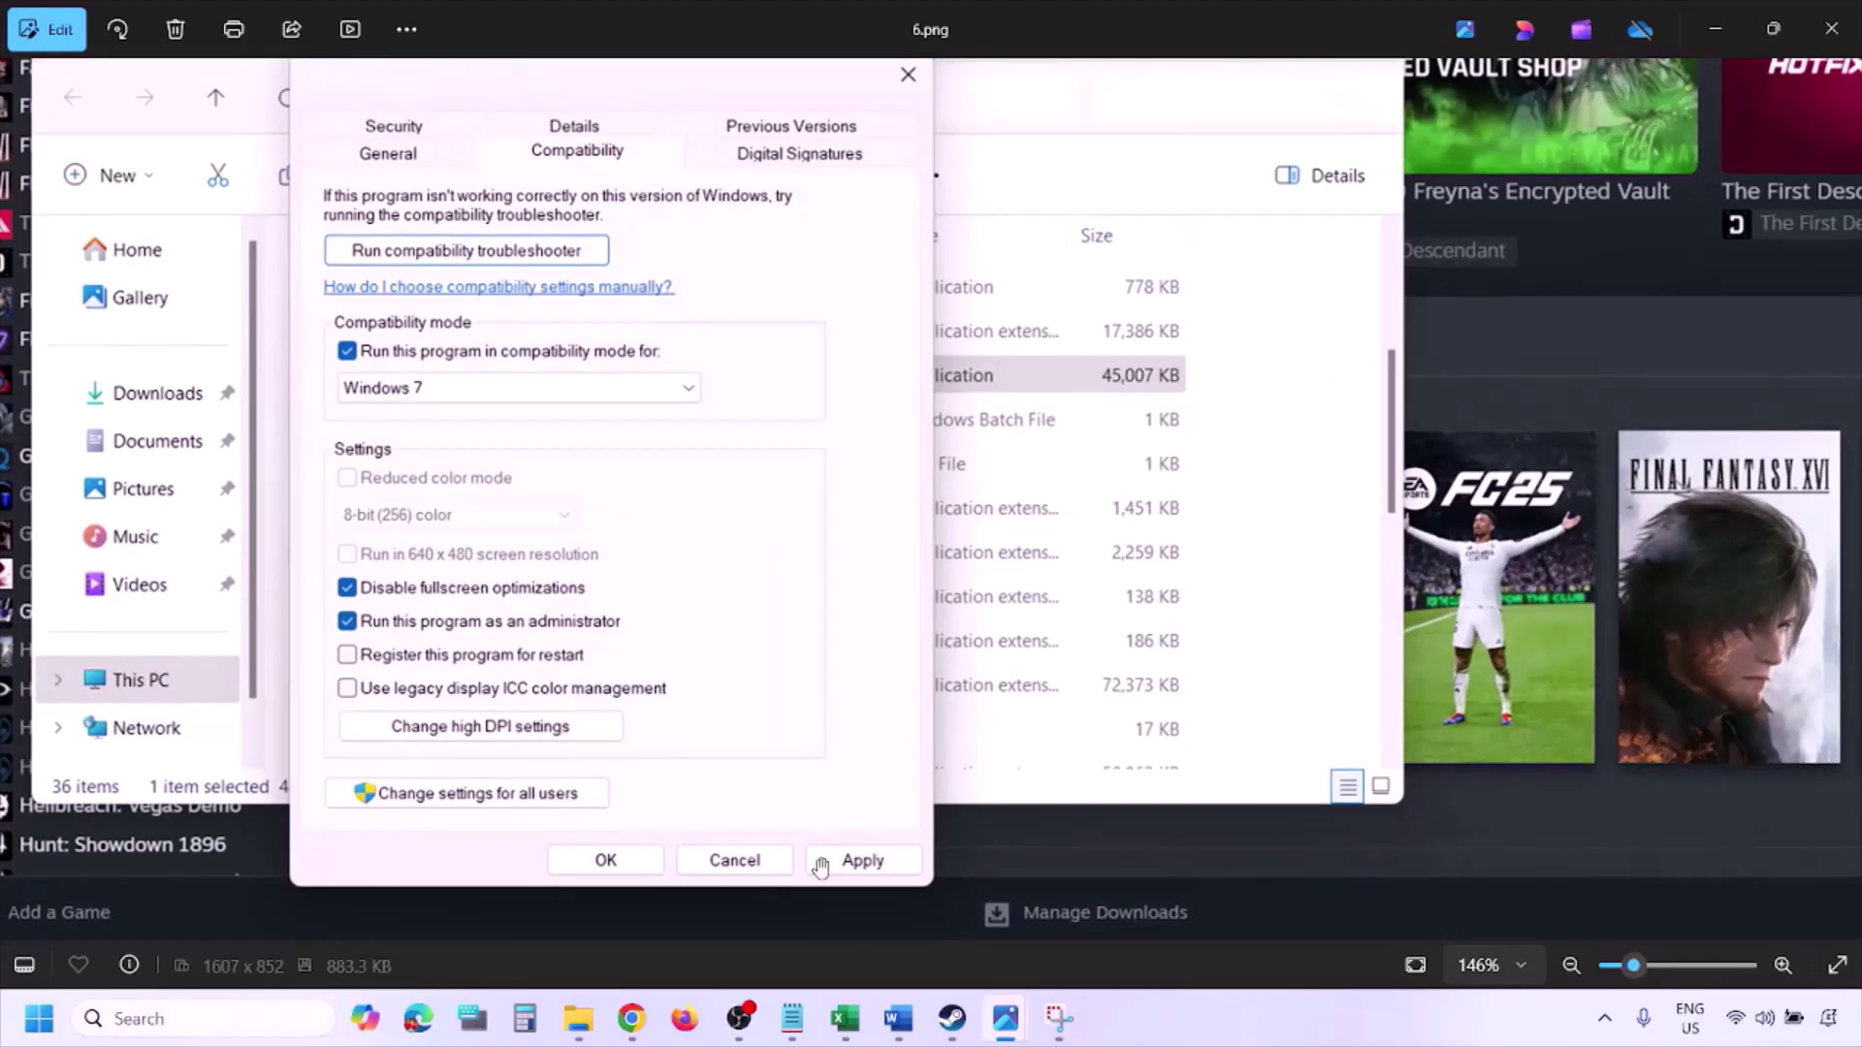
pyautogui.scroll(-3, 577, 851)
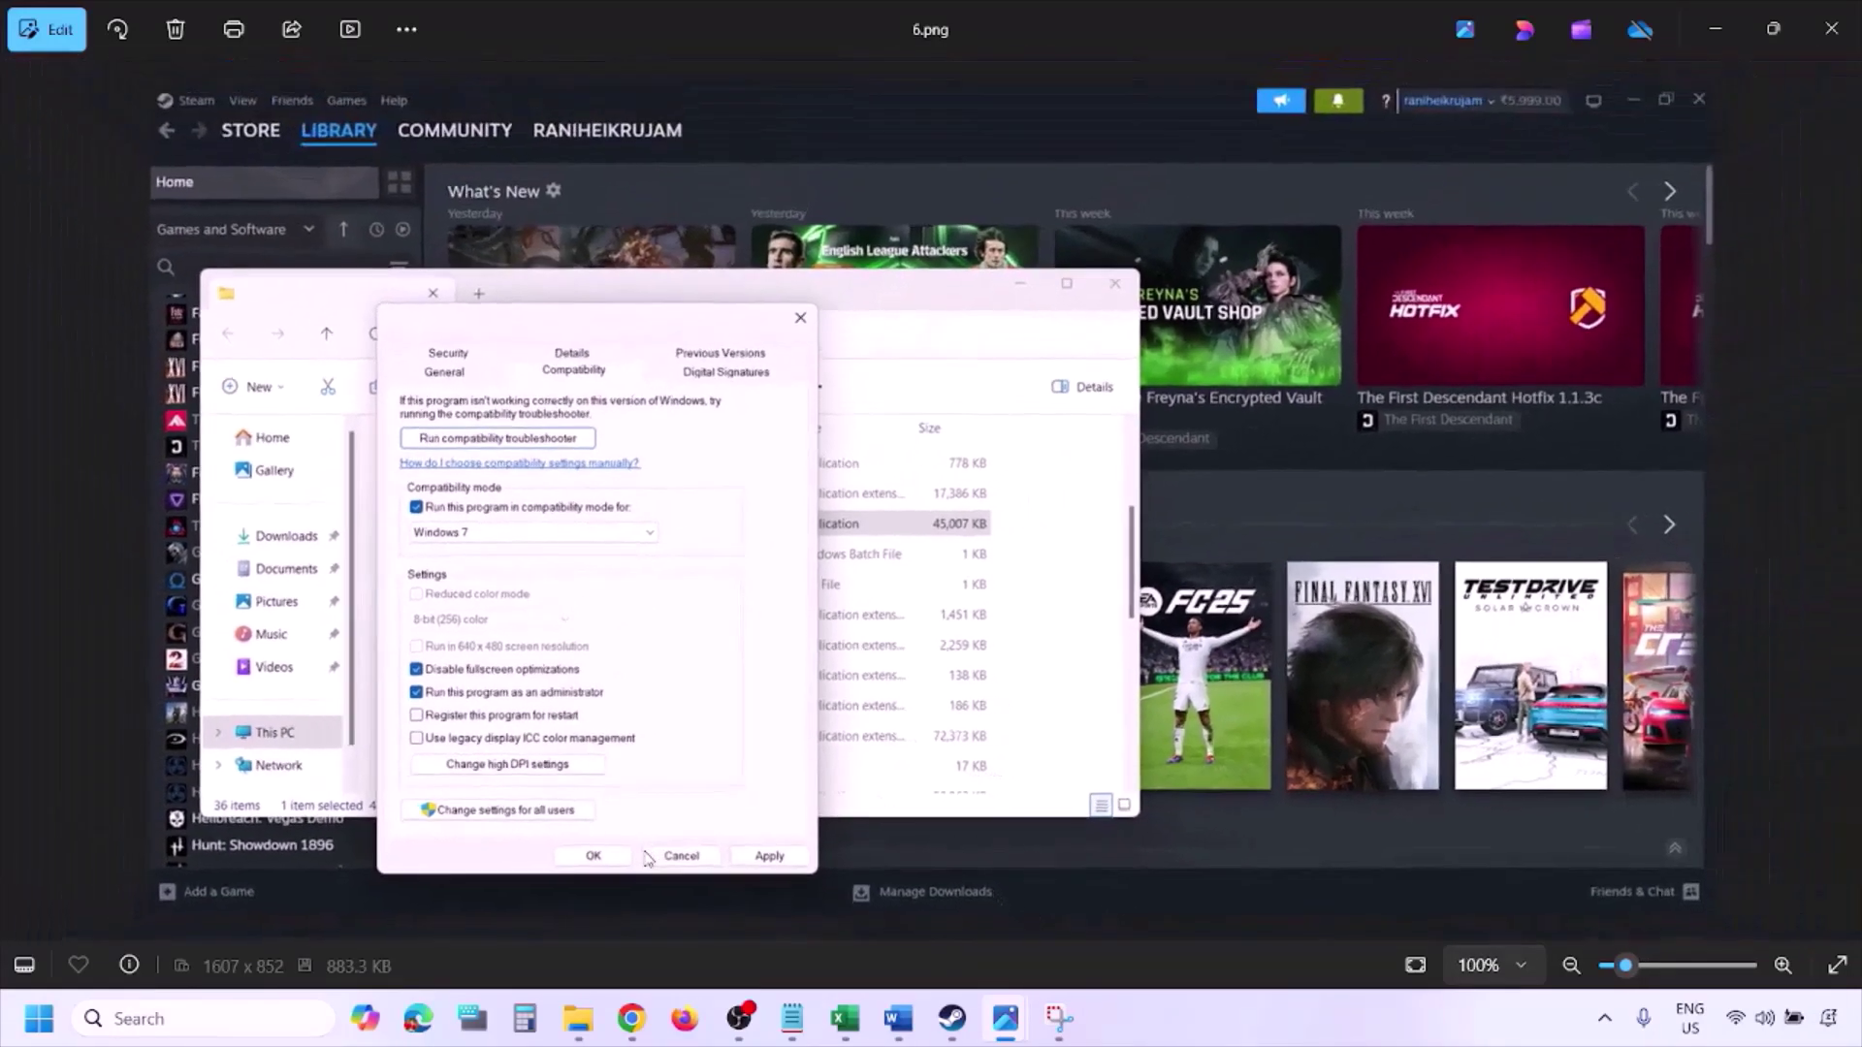
pyautogui.scroll(3, 511, 662)
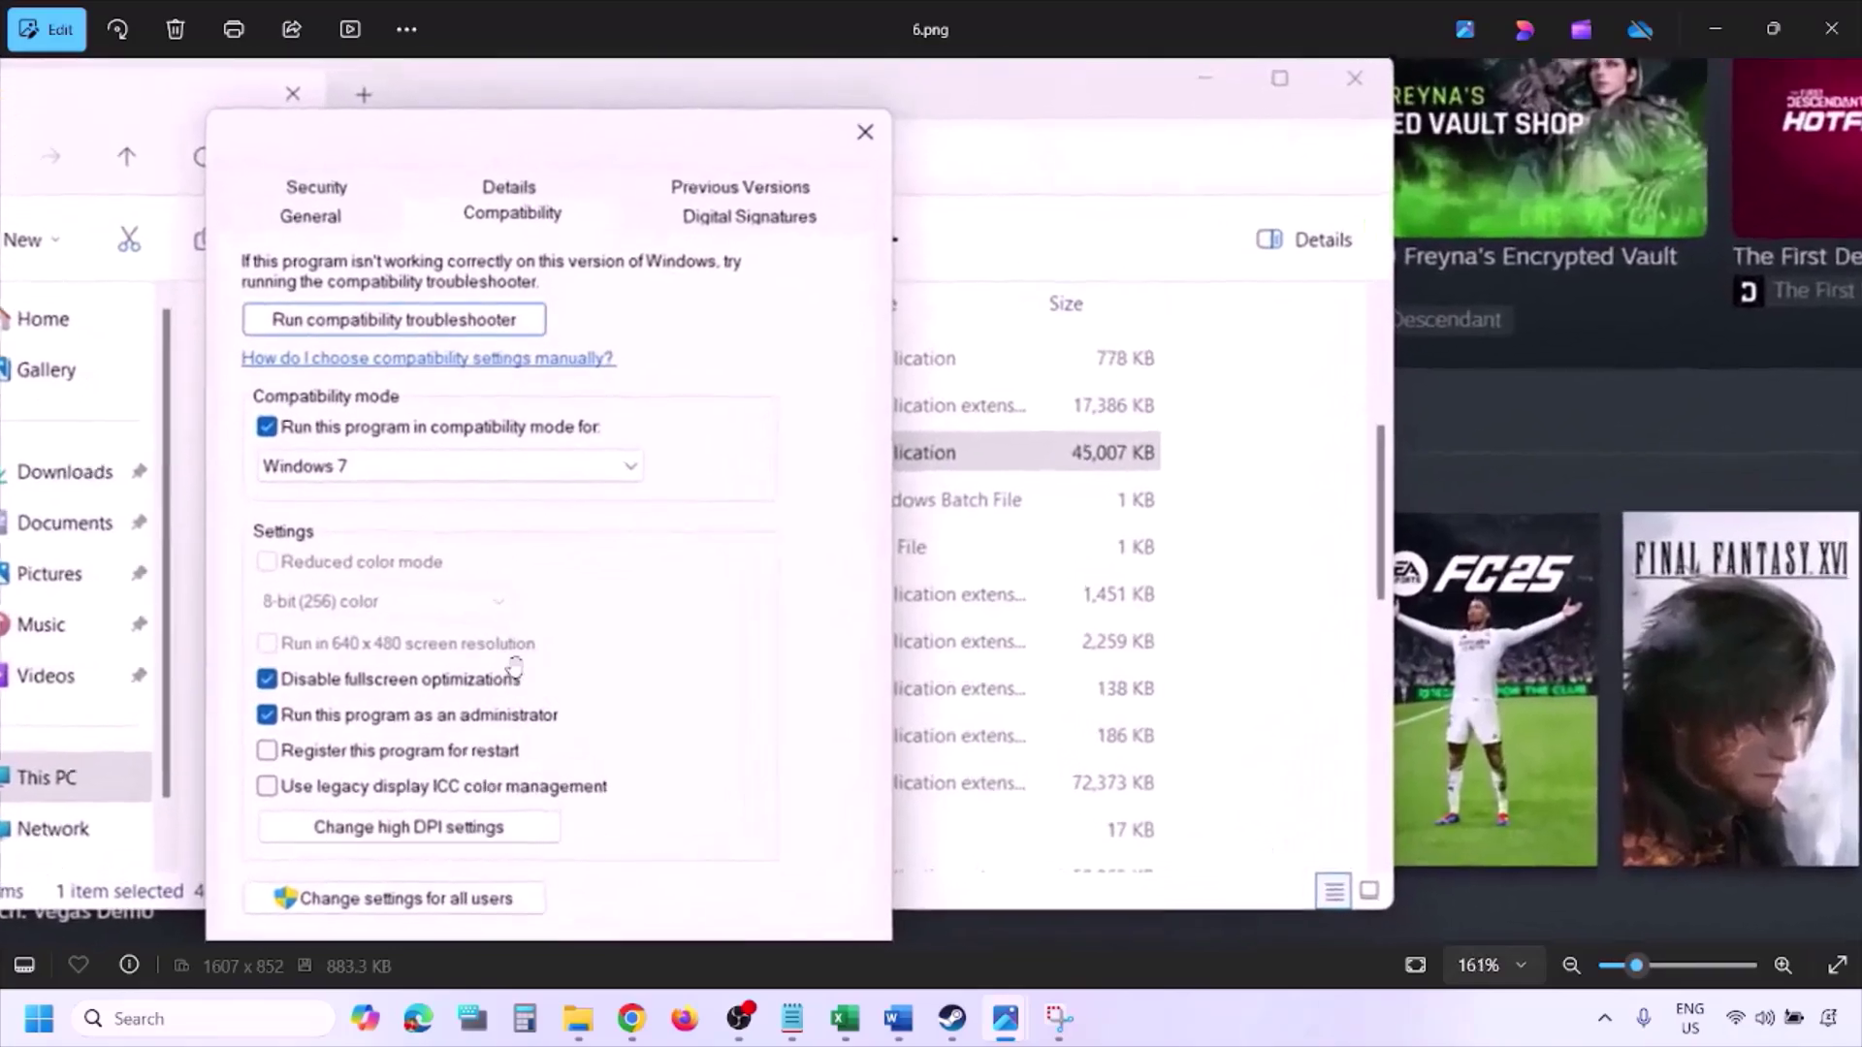
pyautogui.moveTo(405, 632); pyautogui.dragTo(460, 618)
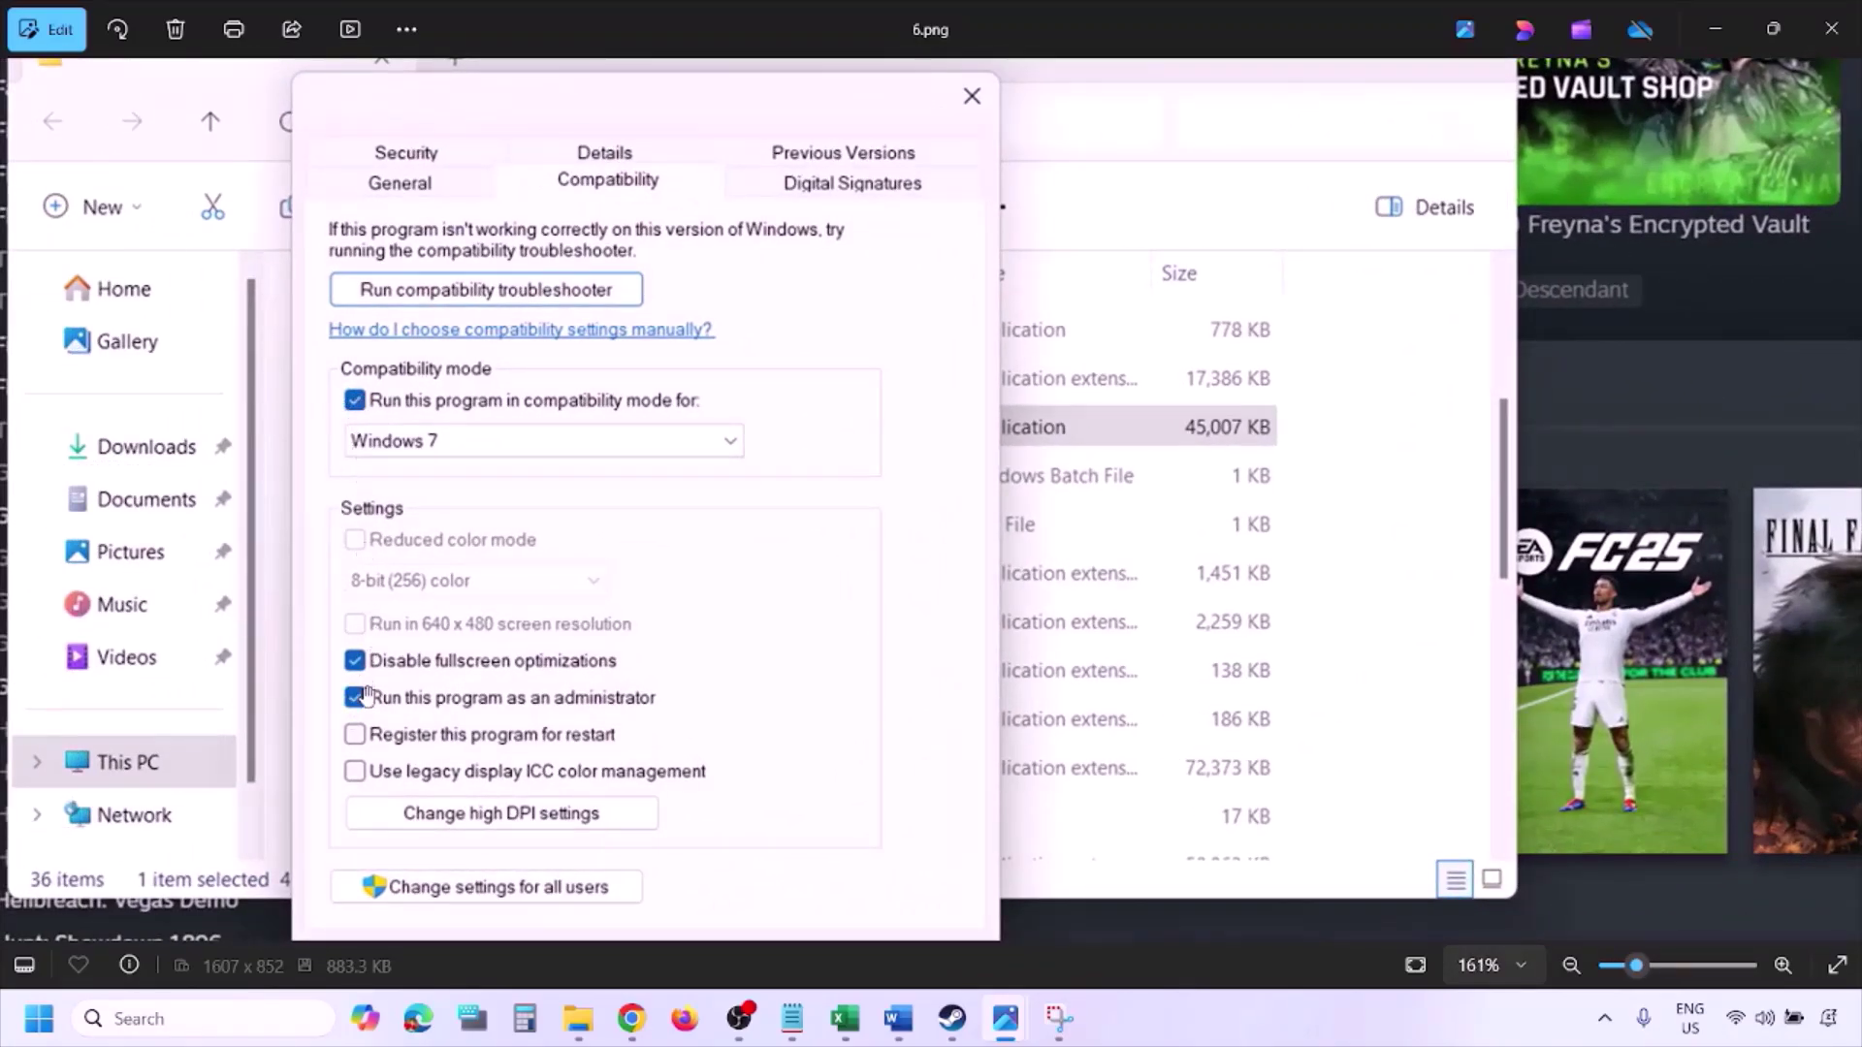
pyautogui.scroll(-3, 528, 570)
# - Show 7.png with every compatibility option unticked, then return to the Word notes
pyautogui.press('Right')
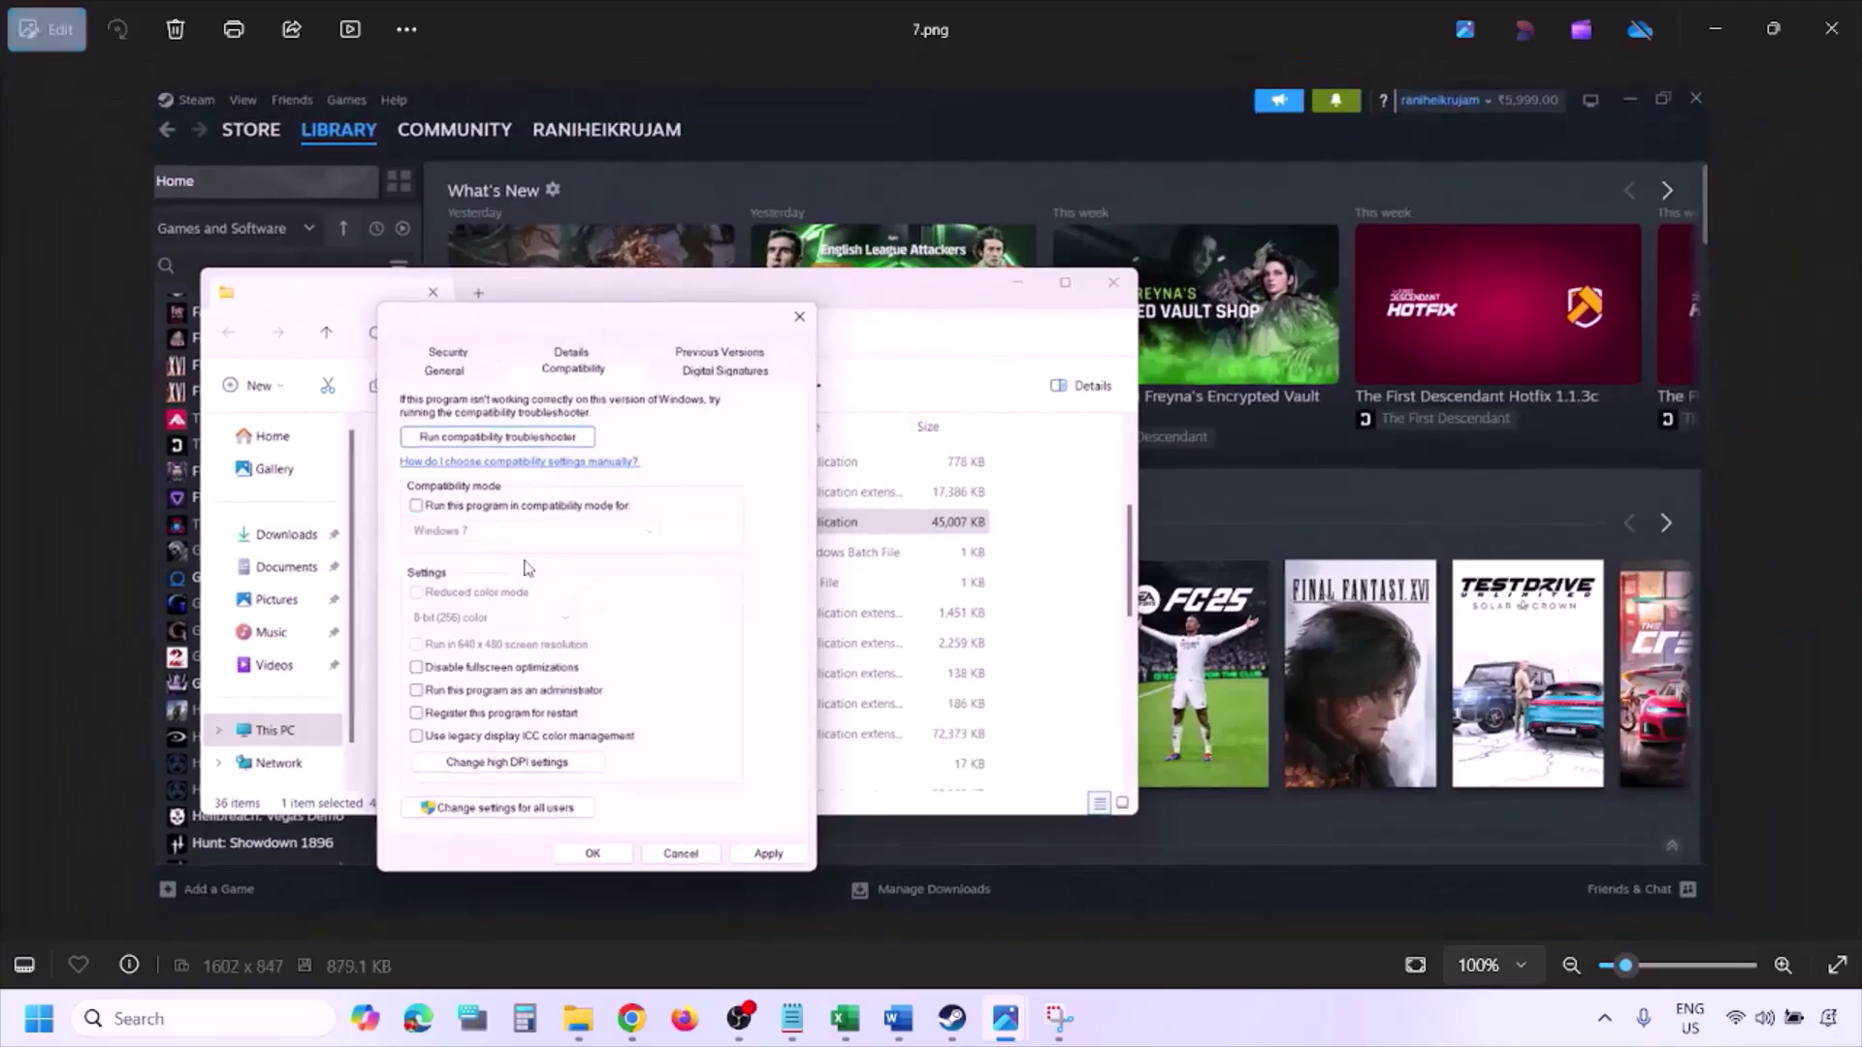
pyautogui.scroll(3, 528, 570)
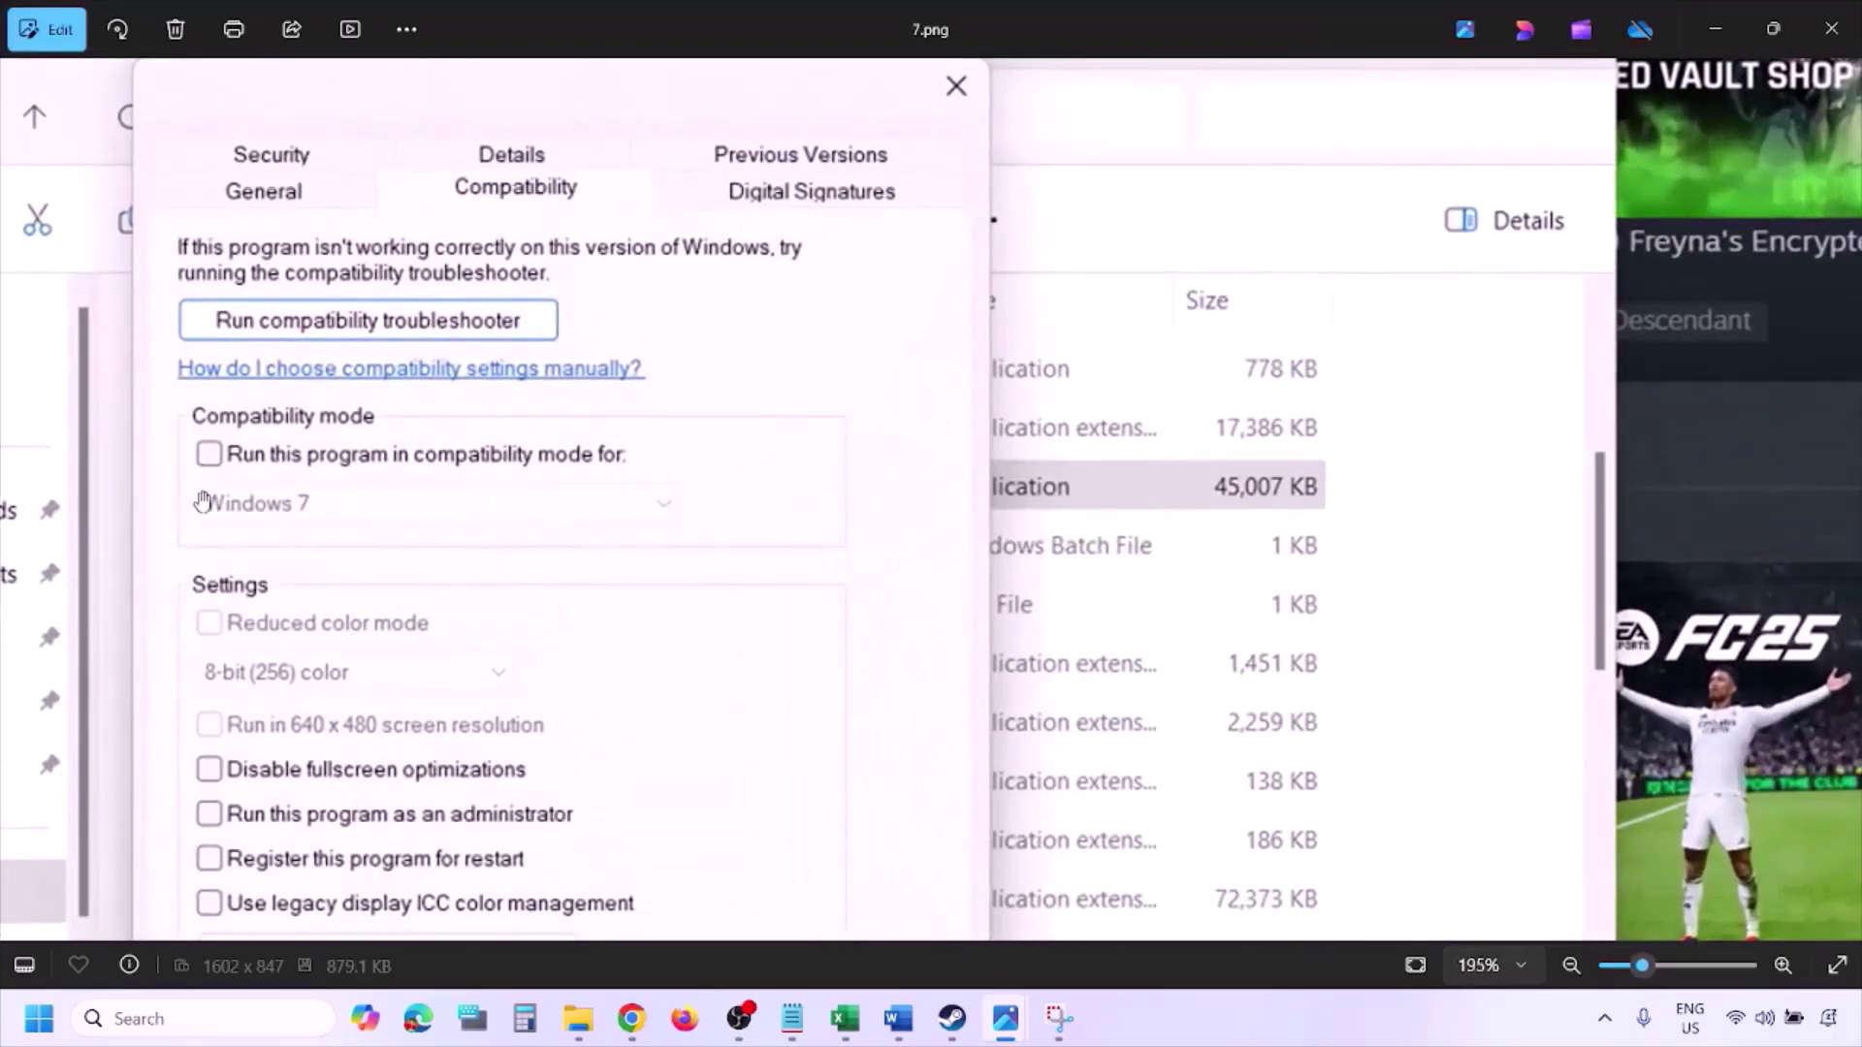
pyautogui.scroll(-3, 281, 668)
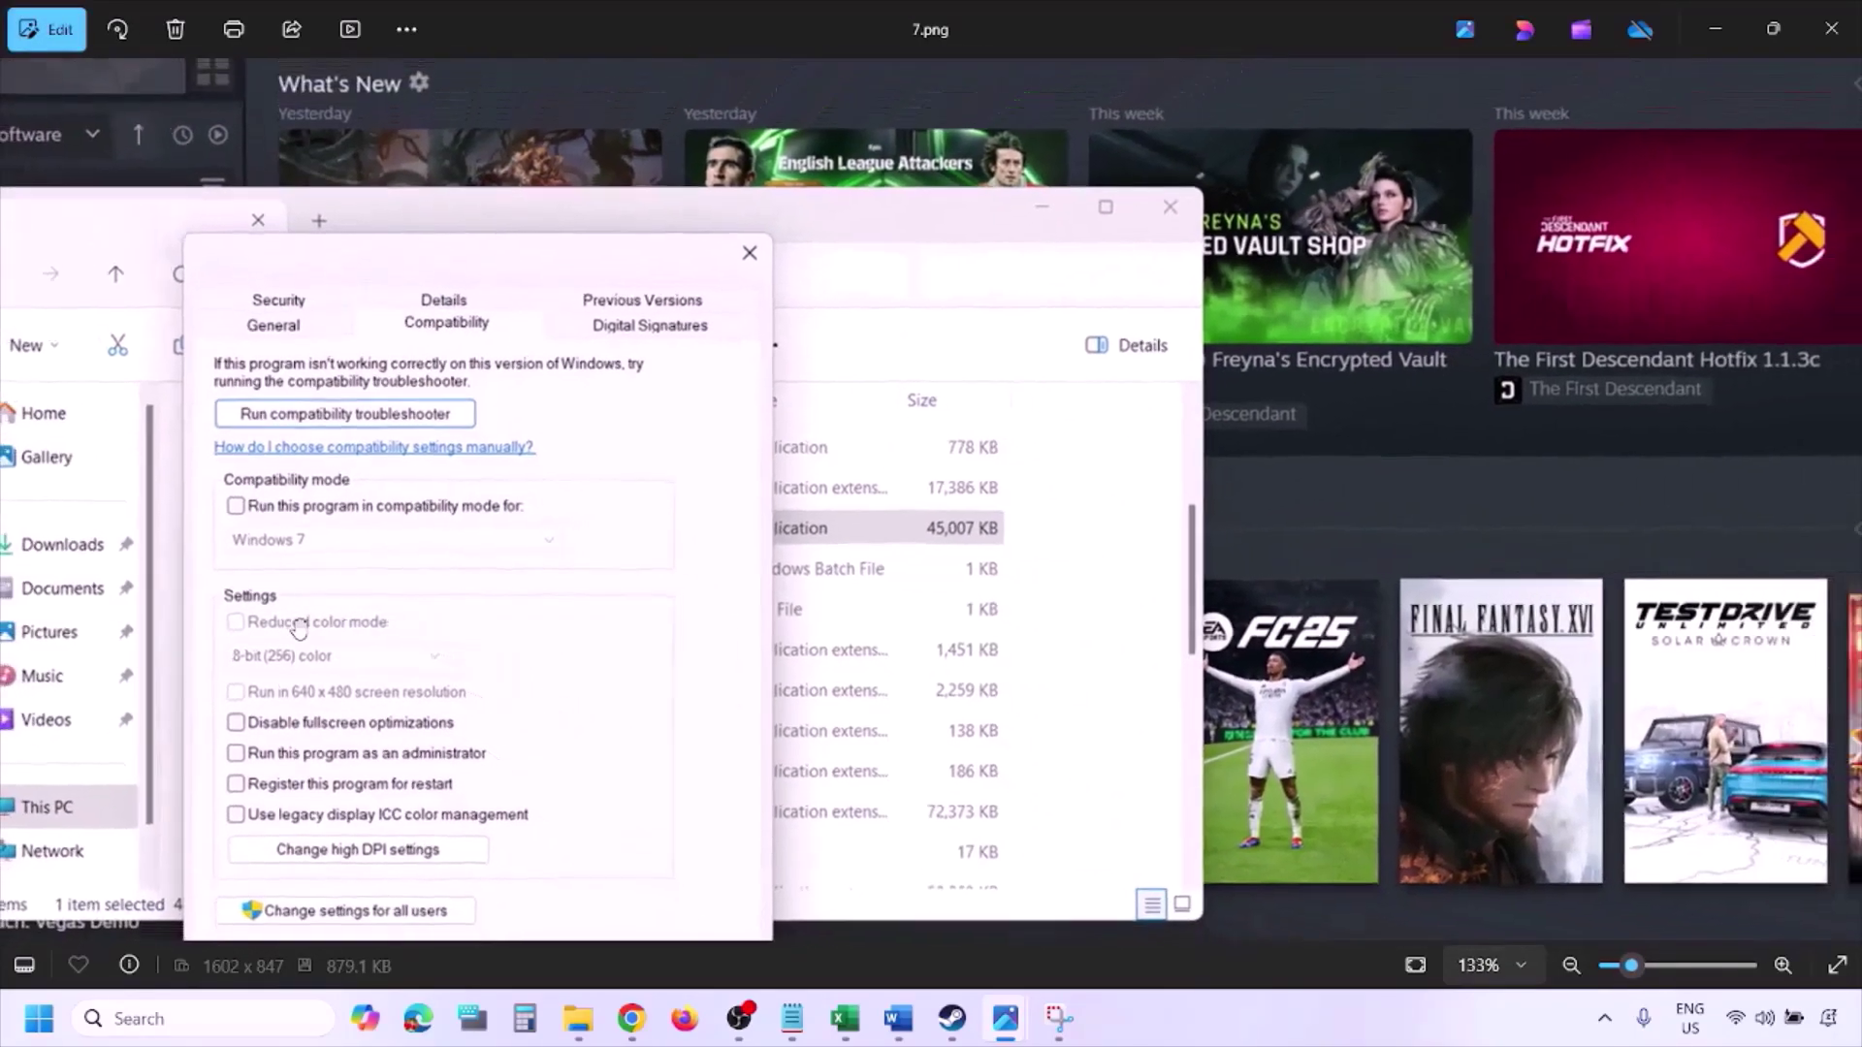
pyautogui.moveTo(475, 655); pyautogui.dragTo(481, 519)
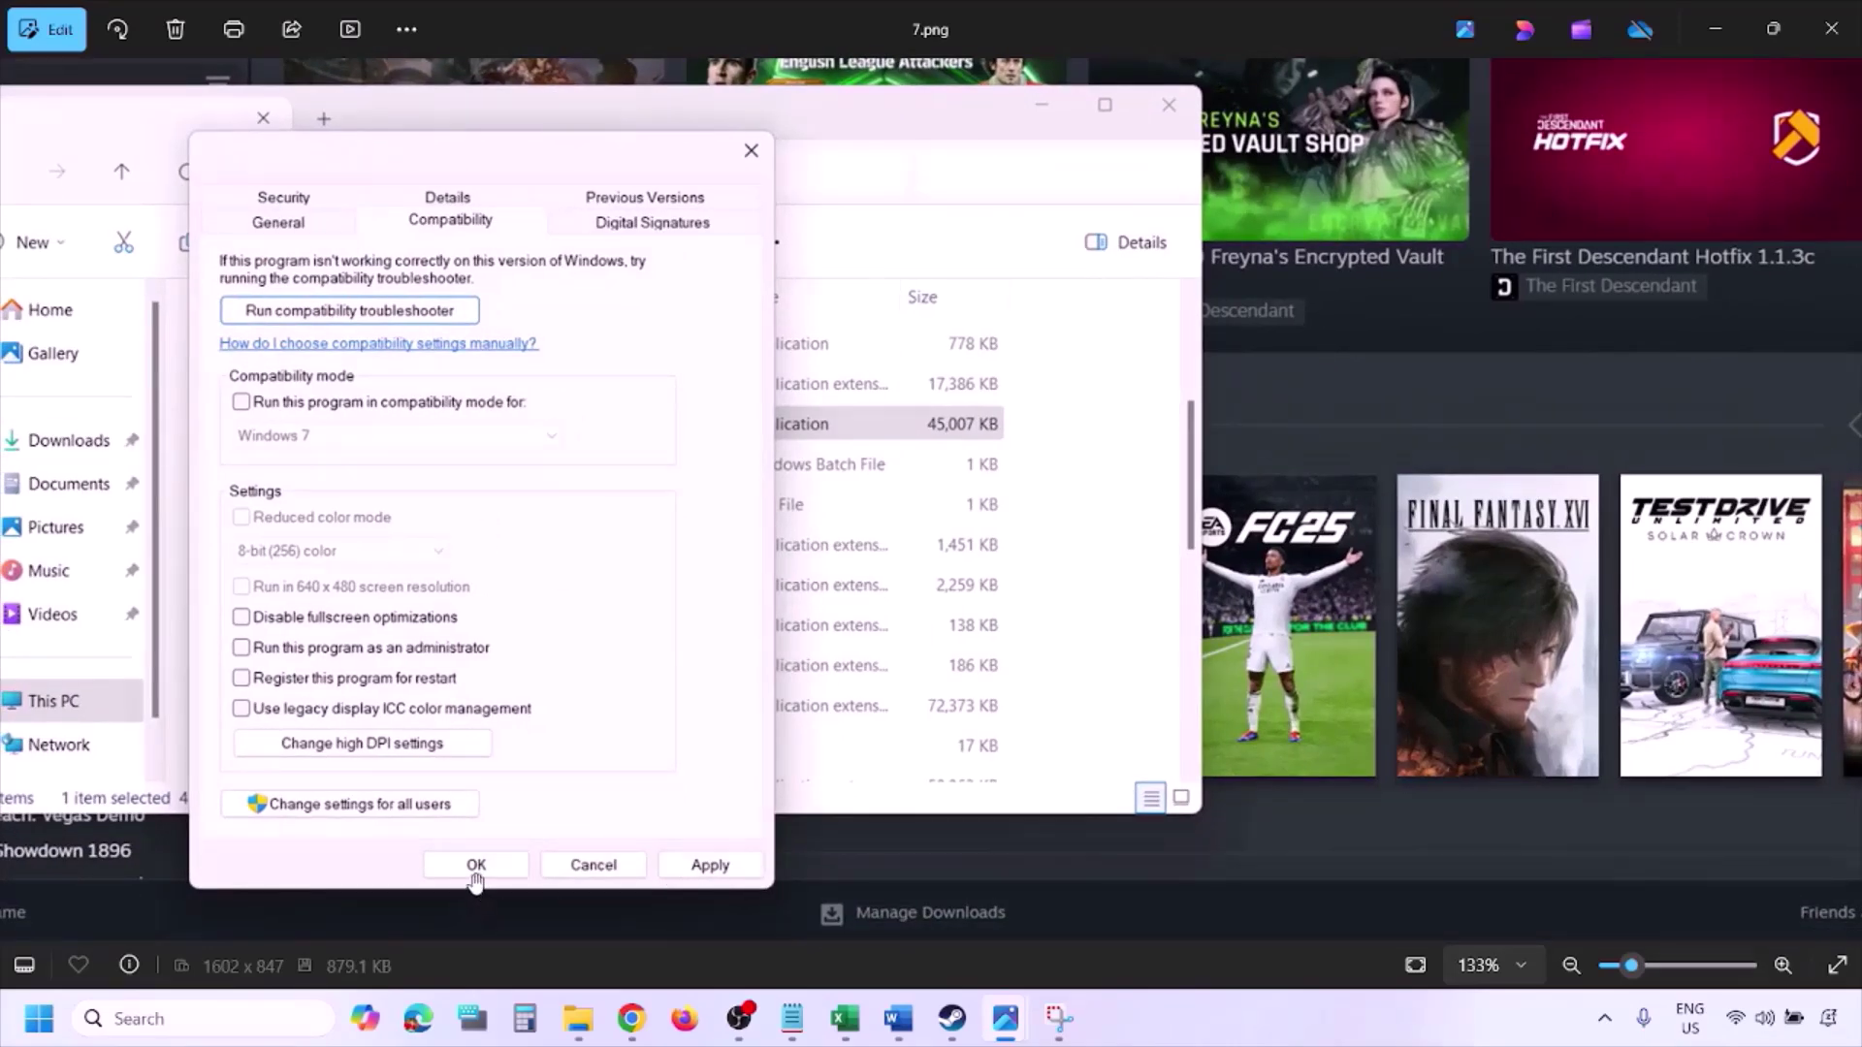
pyautogui.click(1159, 1031)
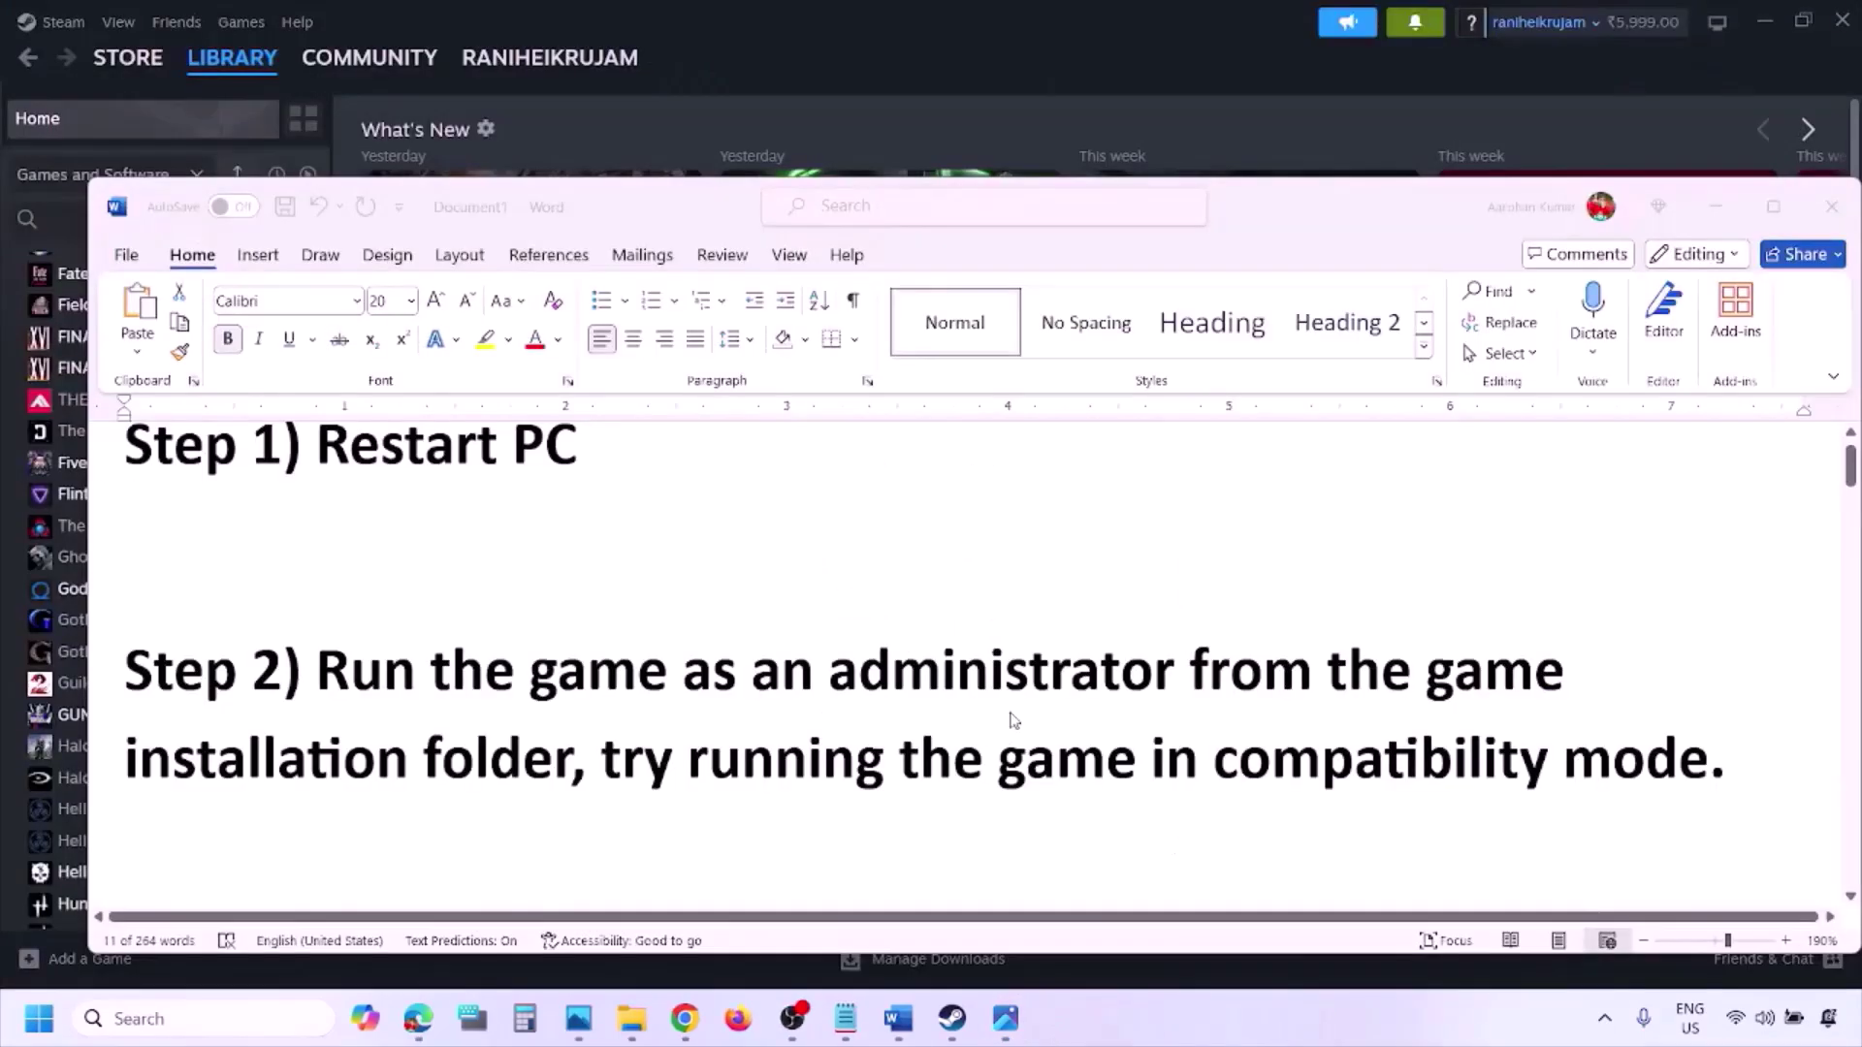
# - Scroll the notes to Step 3) Verify the game files and bring Photos back up
pyautogui.scroll(-3, 1011, 719)
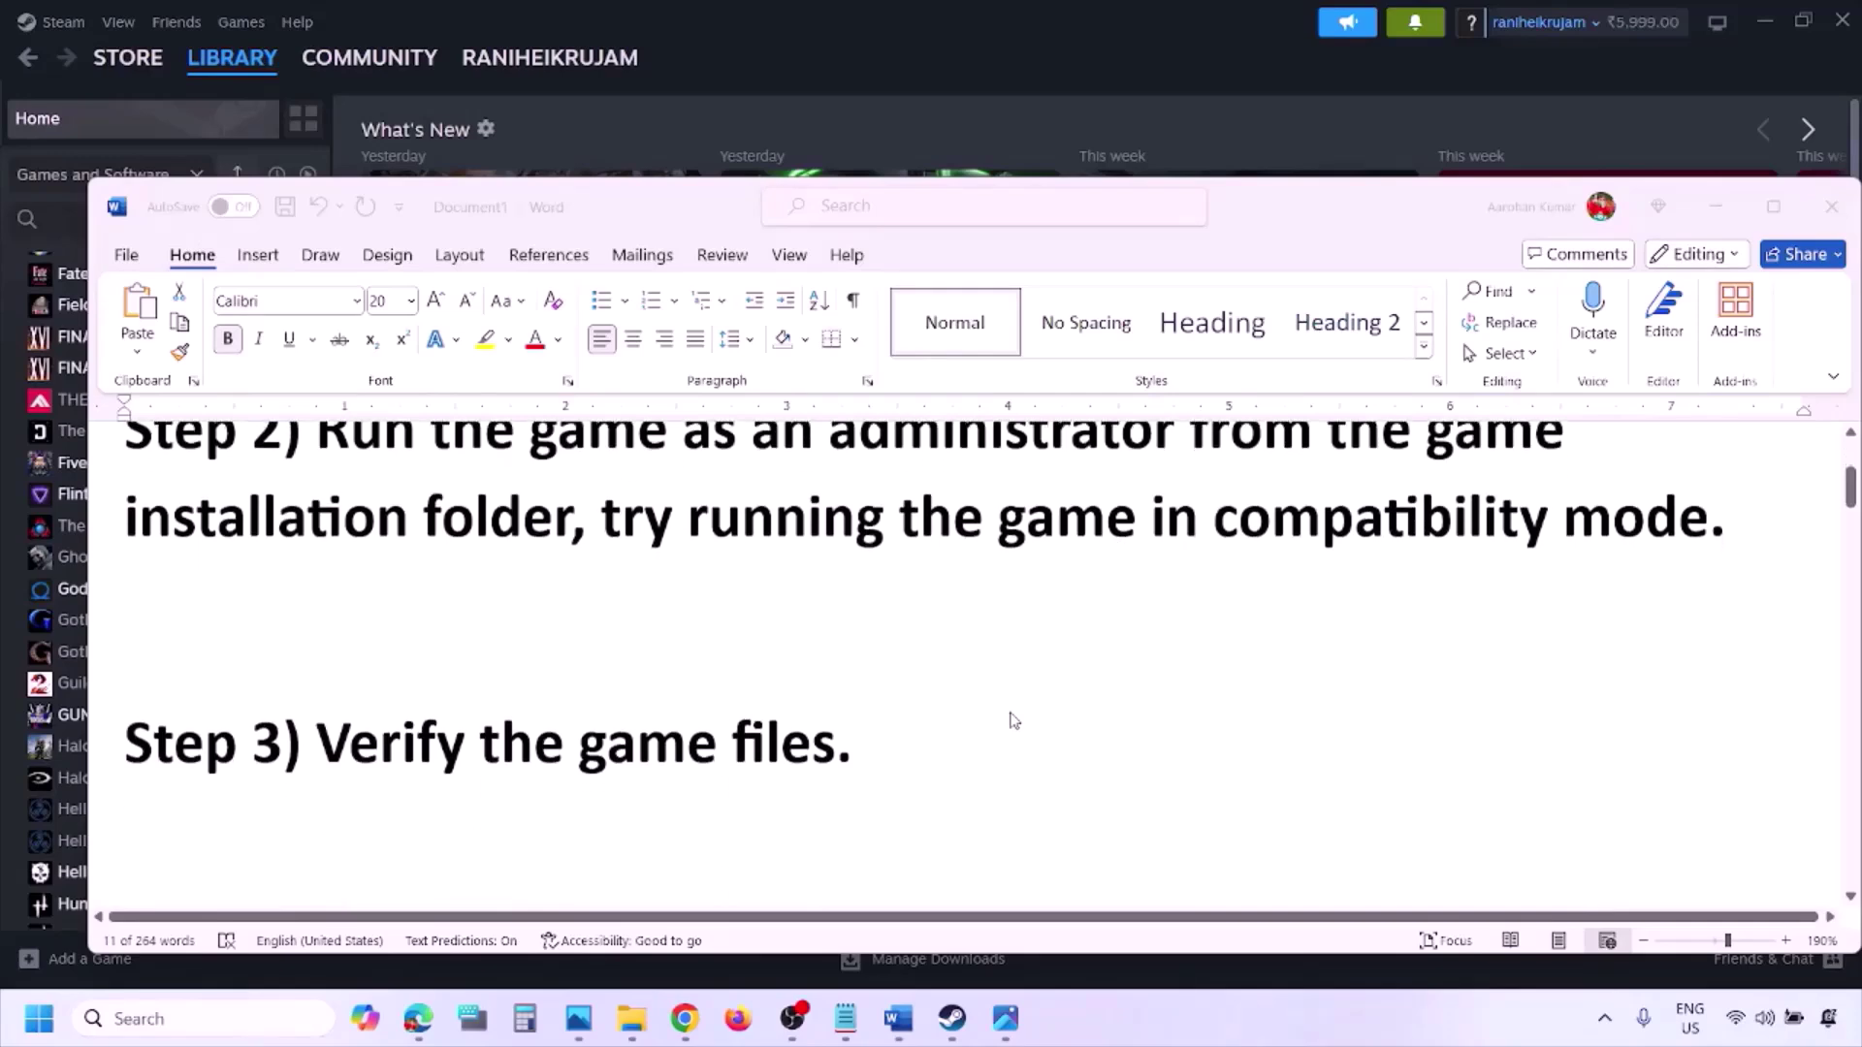
pyautogui.click(1176, 958)
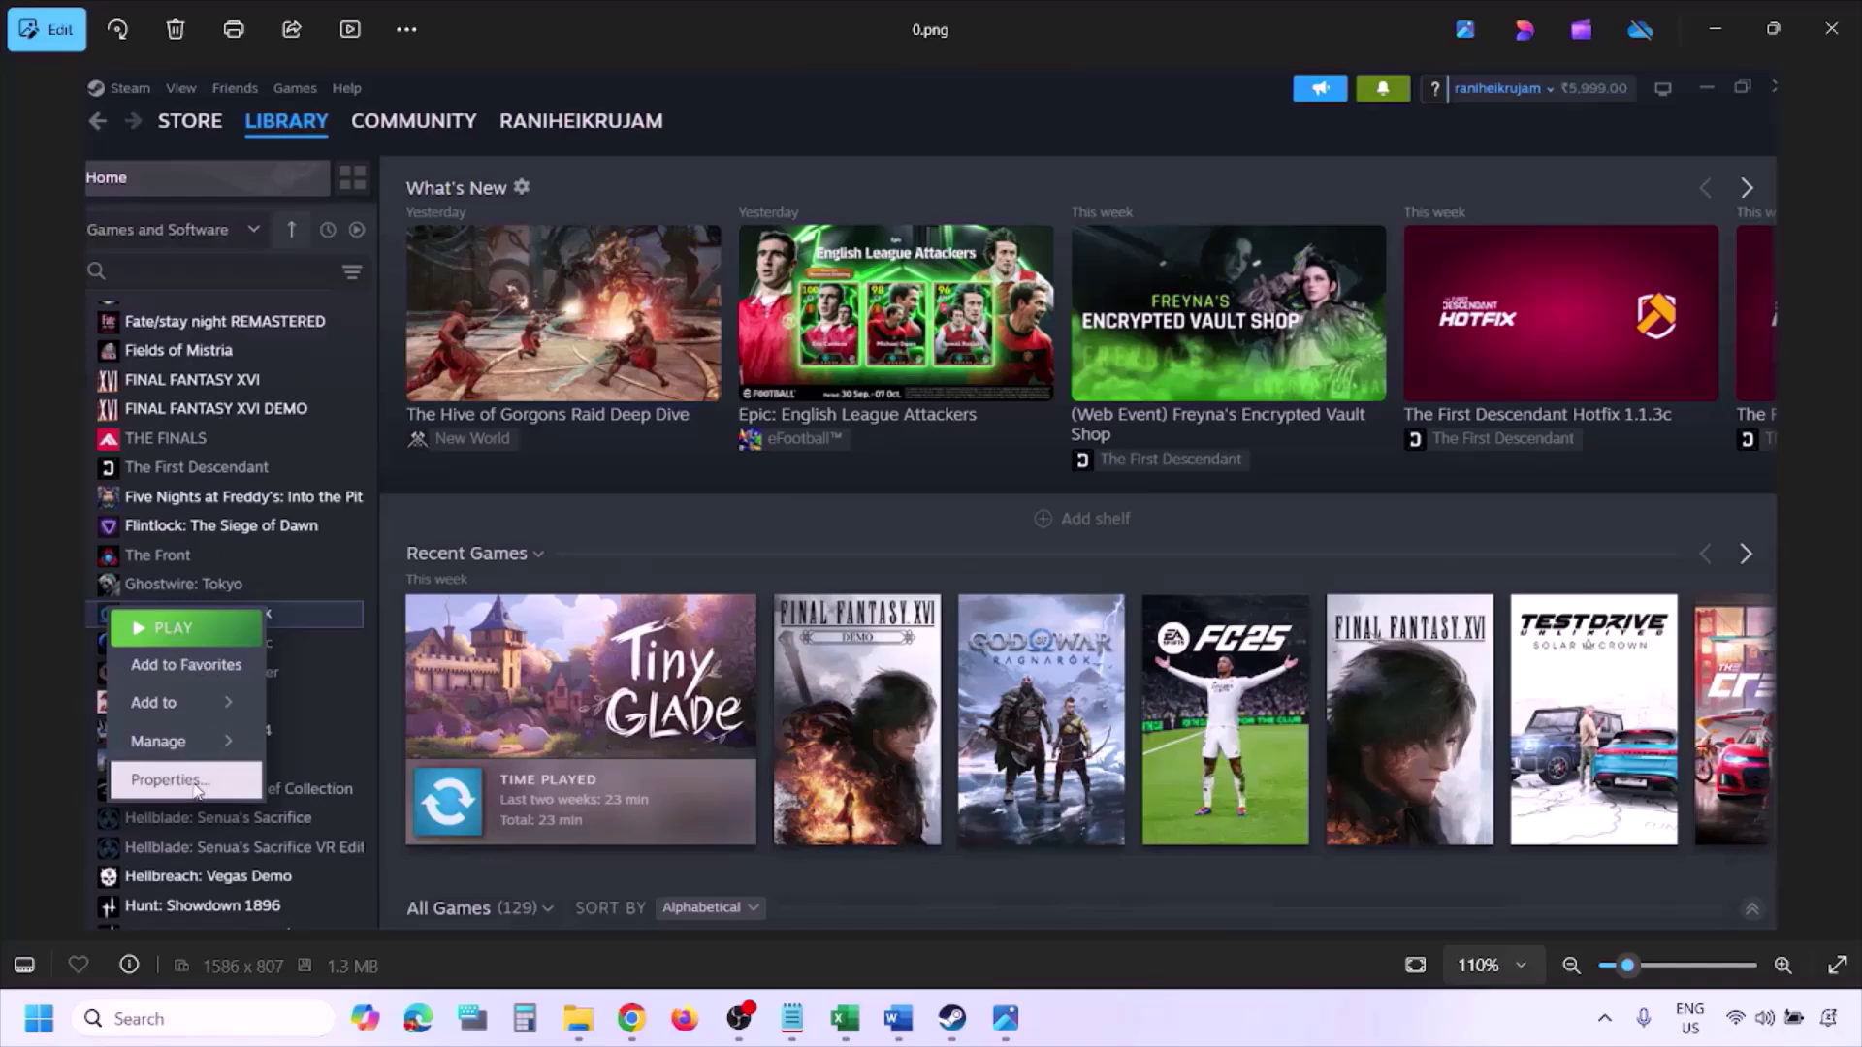
# - Show the Steam Installed Files verify-integrity screenshot, then scroll the notes to Step 4 on antivirus/firewall
pyautogui.scroll(-1, 667, 608)
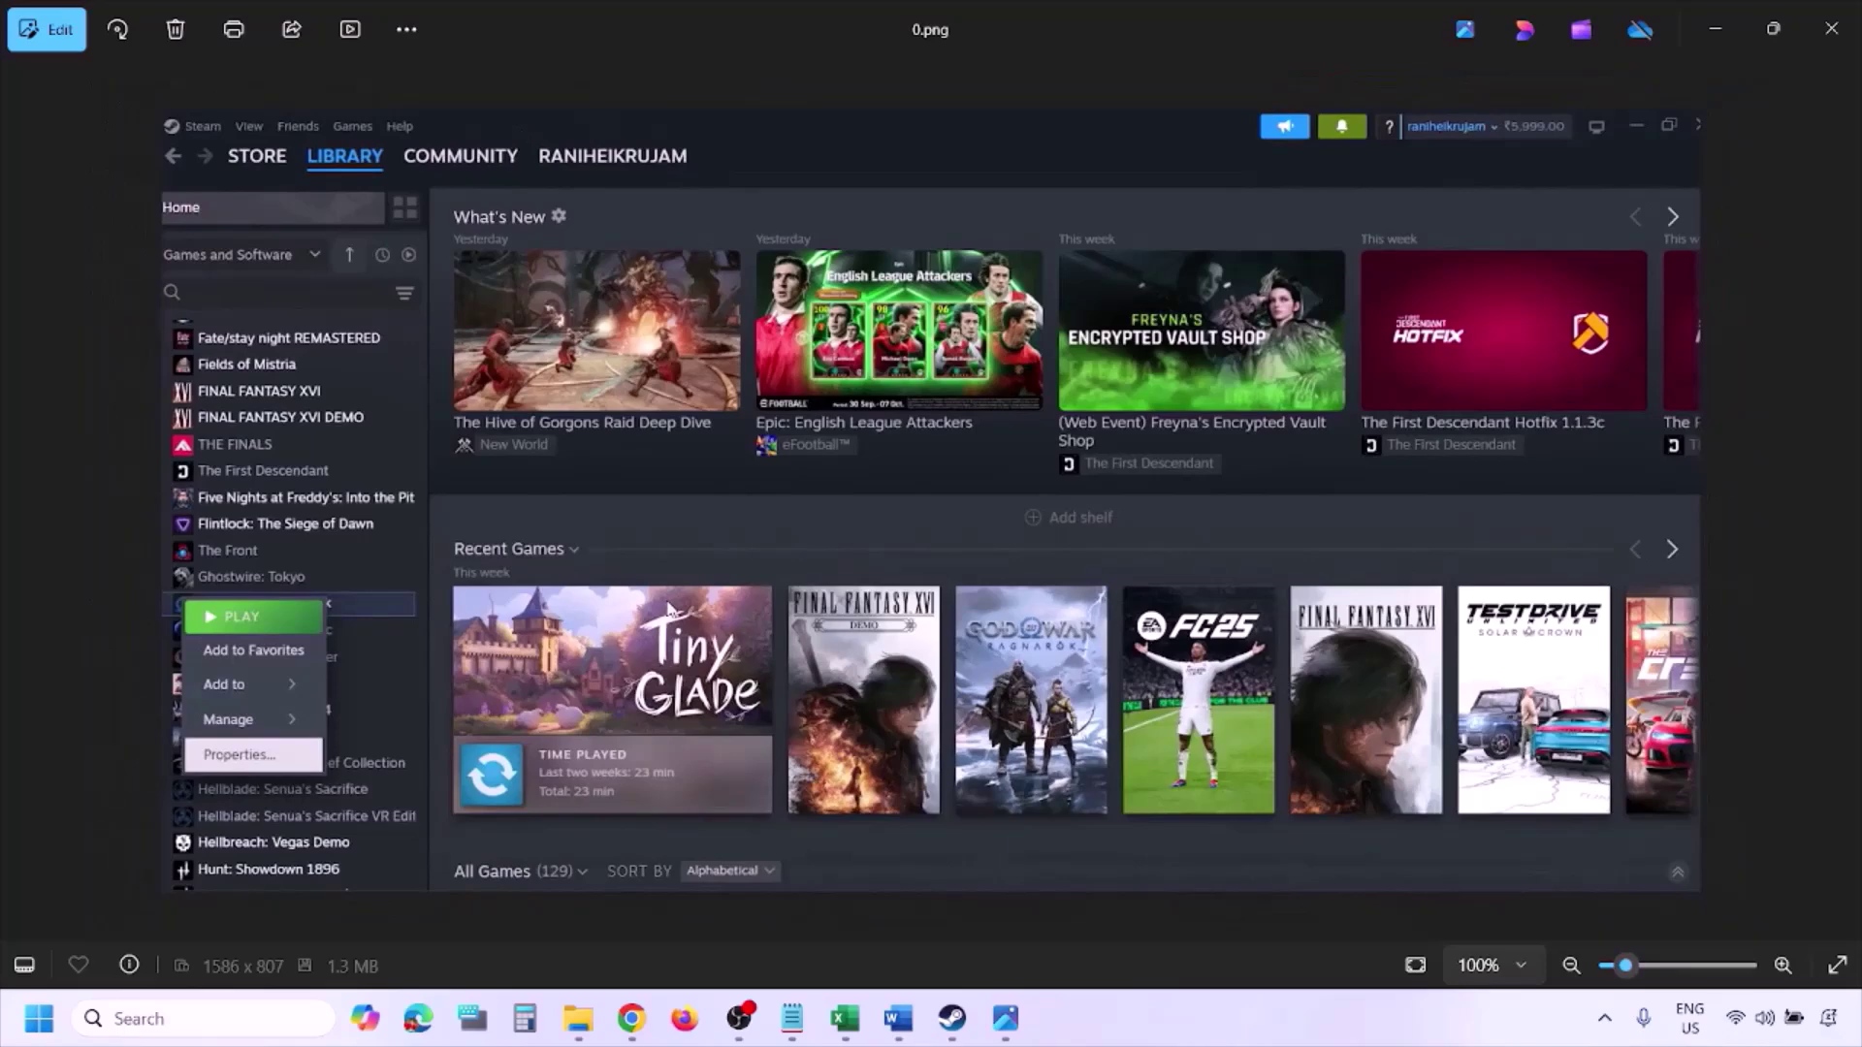
pyautogui.press('Right')
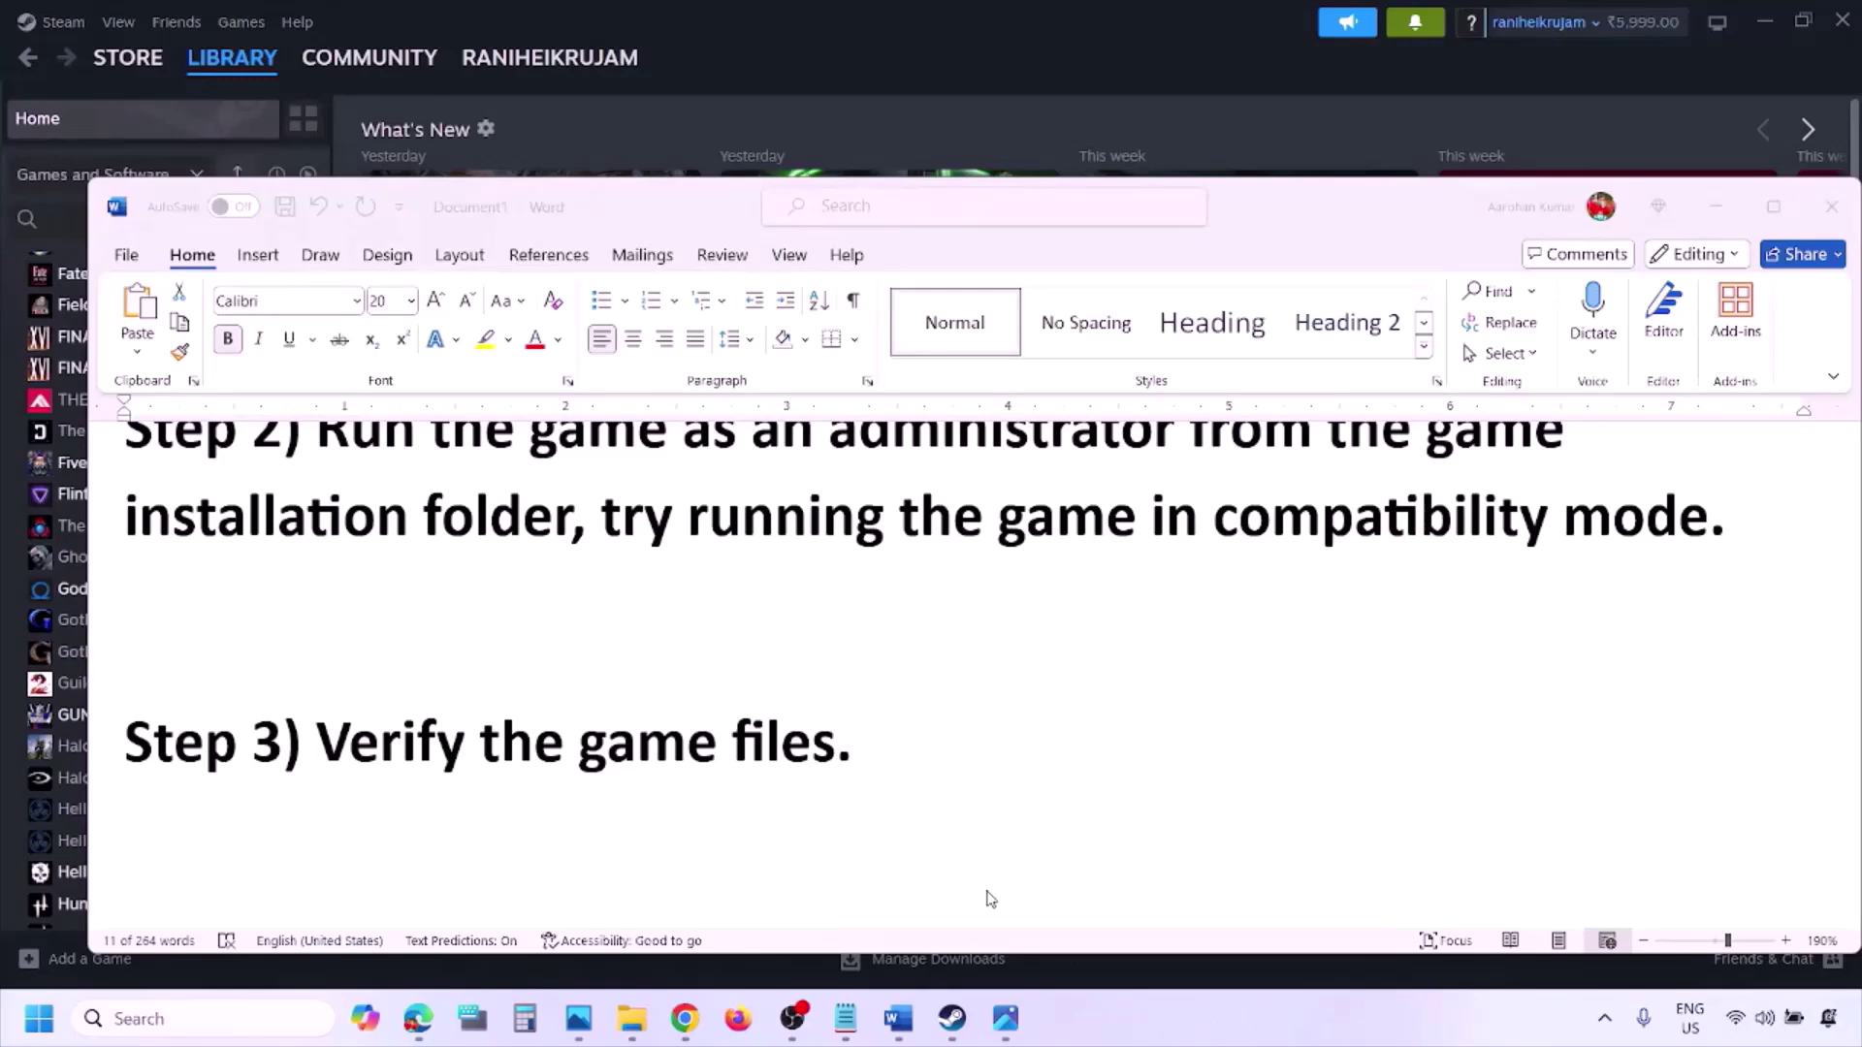
pyautogui.scroll(-3, 987, 896)
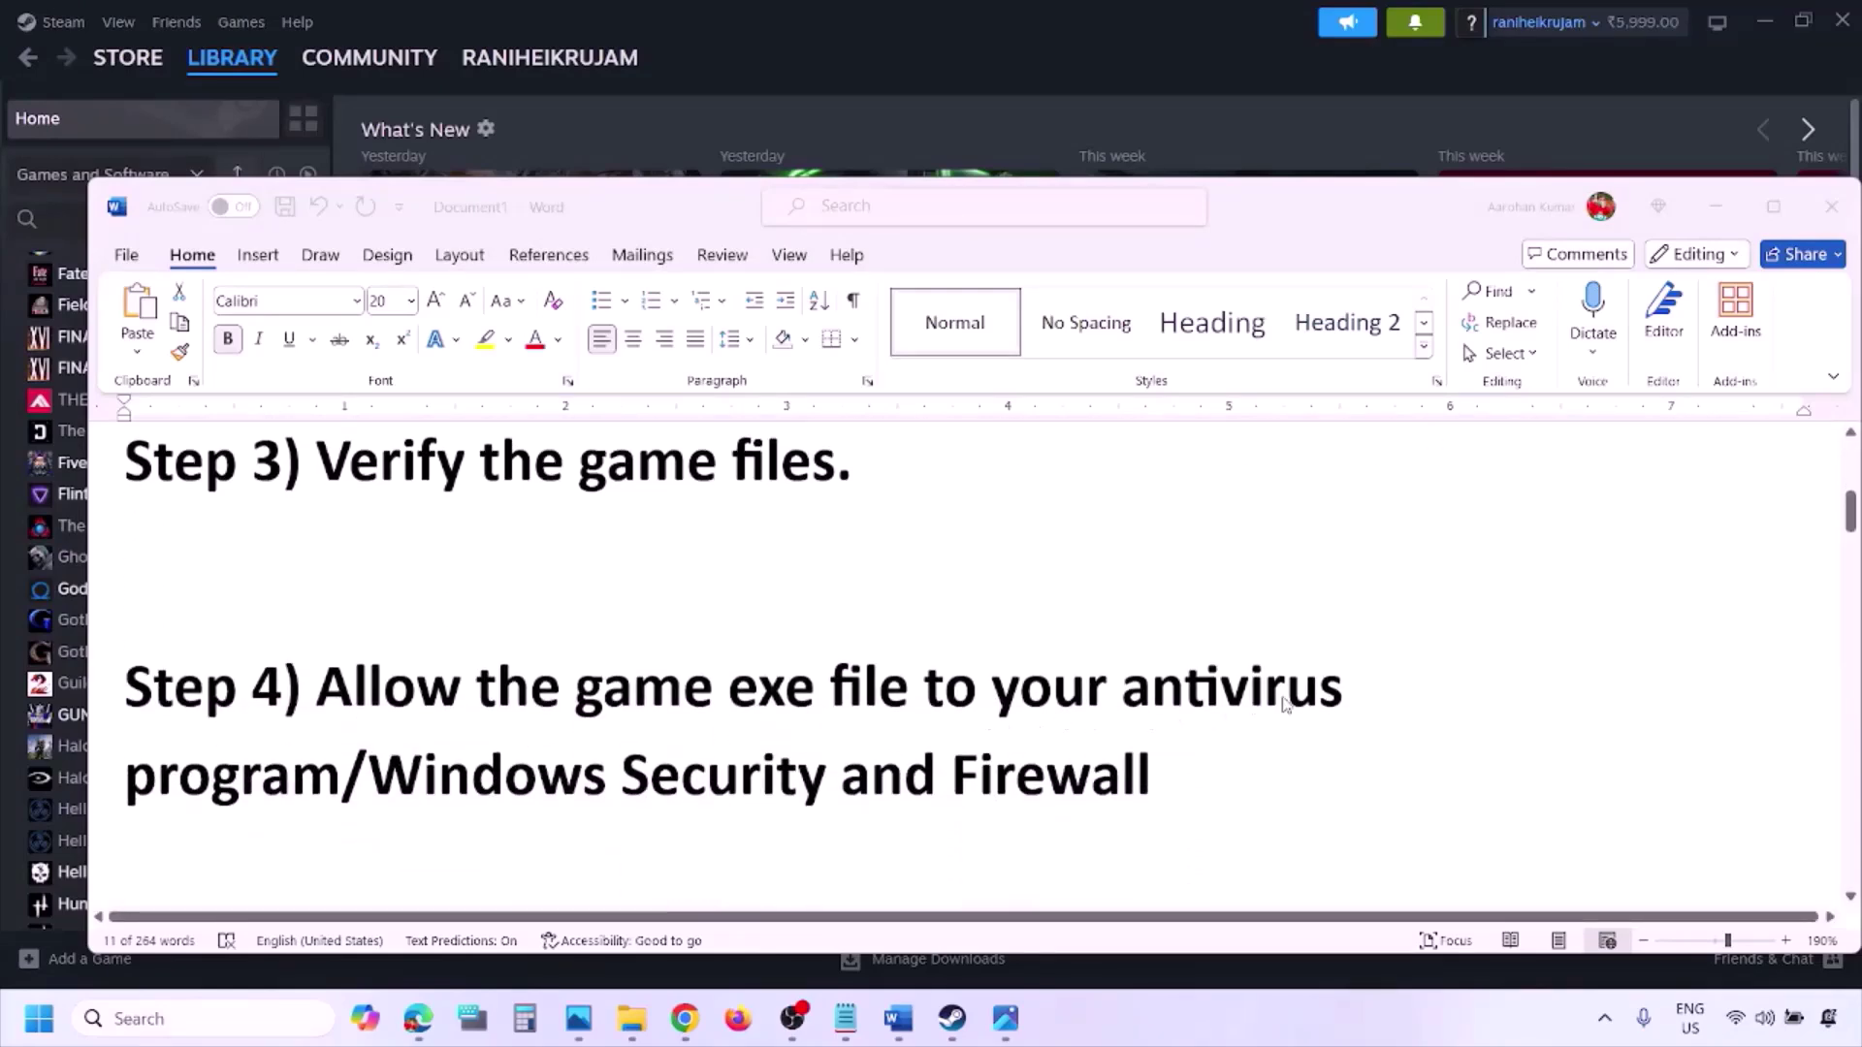
# - Highlight Windows Security in the Step 4 notes, then hide Word to reveal the Steam library
pyautogui.click(341, 772)
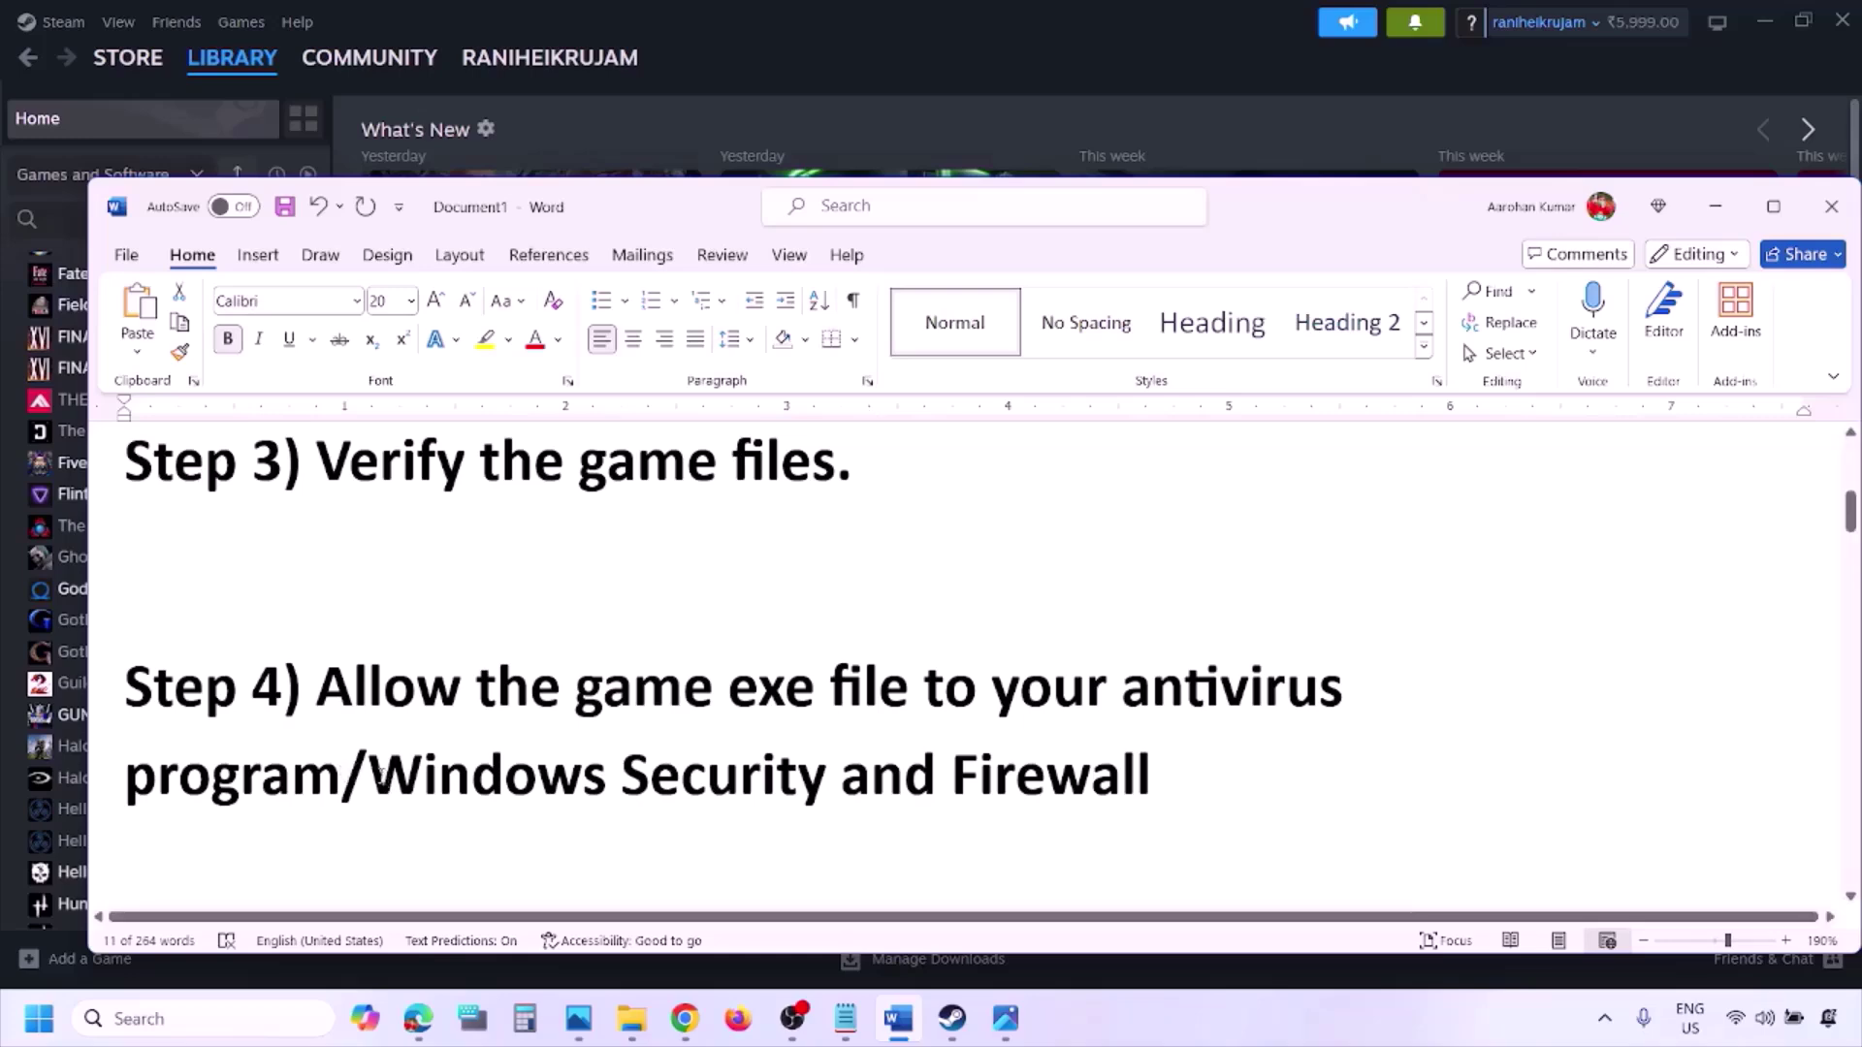
pyautogui.moveTo(381, 779); pyautogui.dragTo(840, 780)
pyautogui.click(1237, 1038)
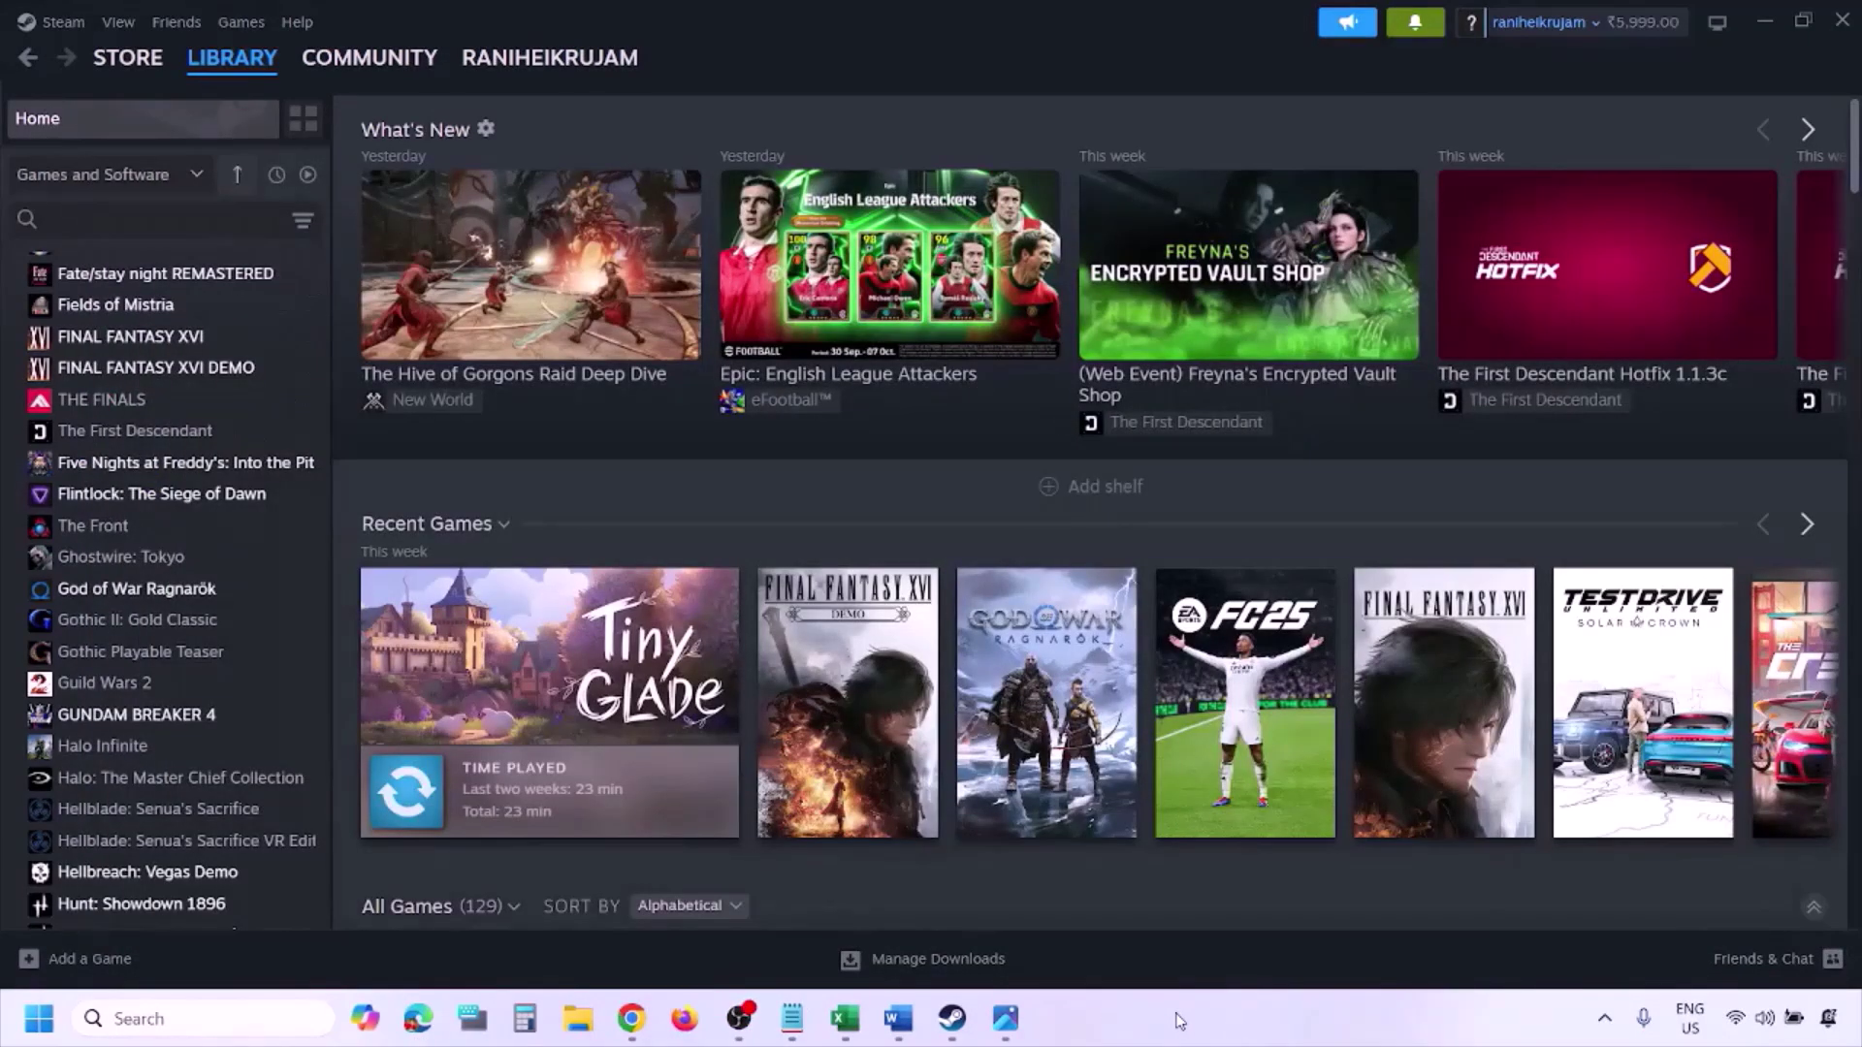
# - Go from Settings through Virus & threat protection and ransomware protection to Controlled folder access's allowed apps, and begin adding one
pyautogui.press('super+i')
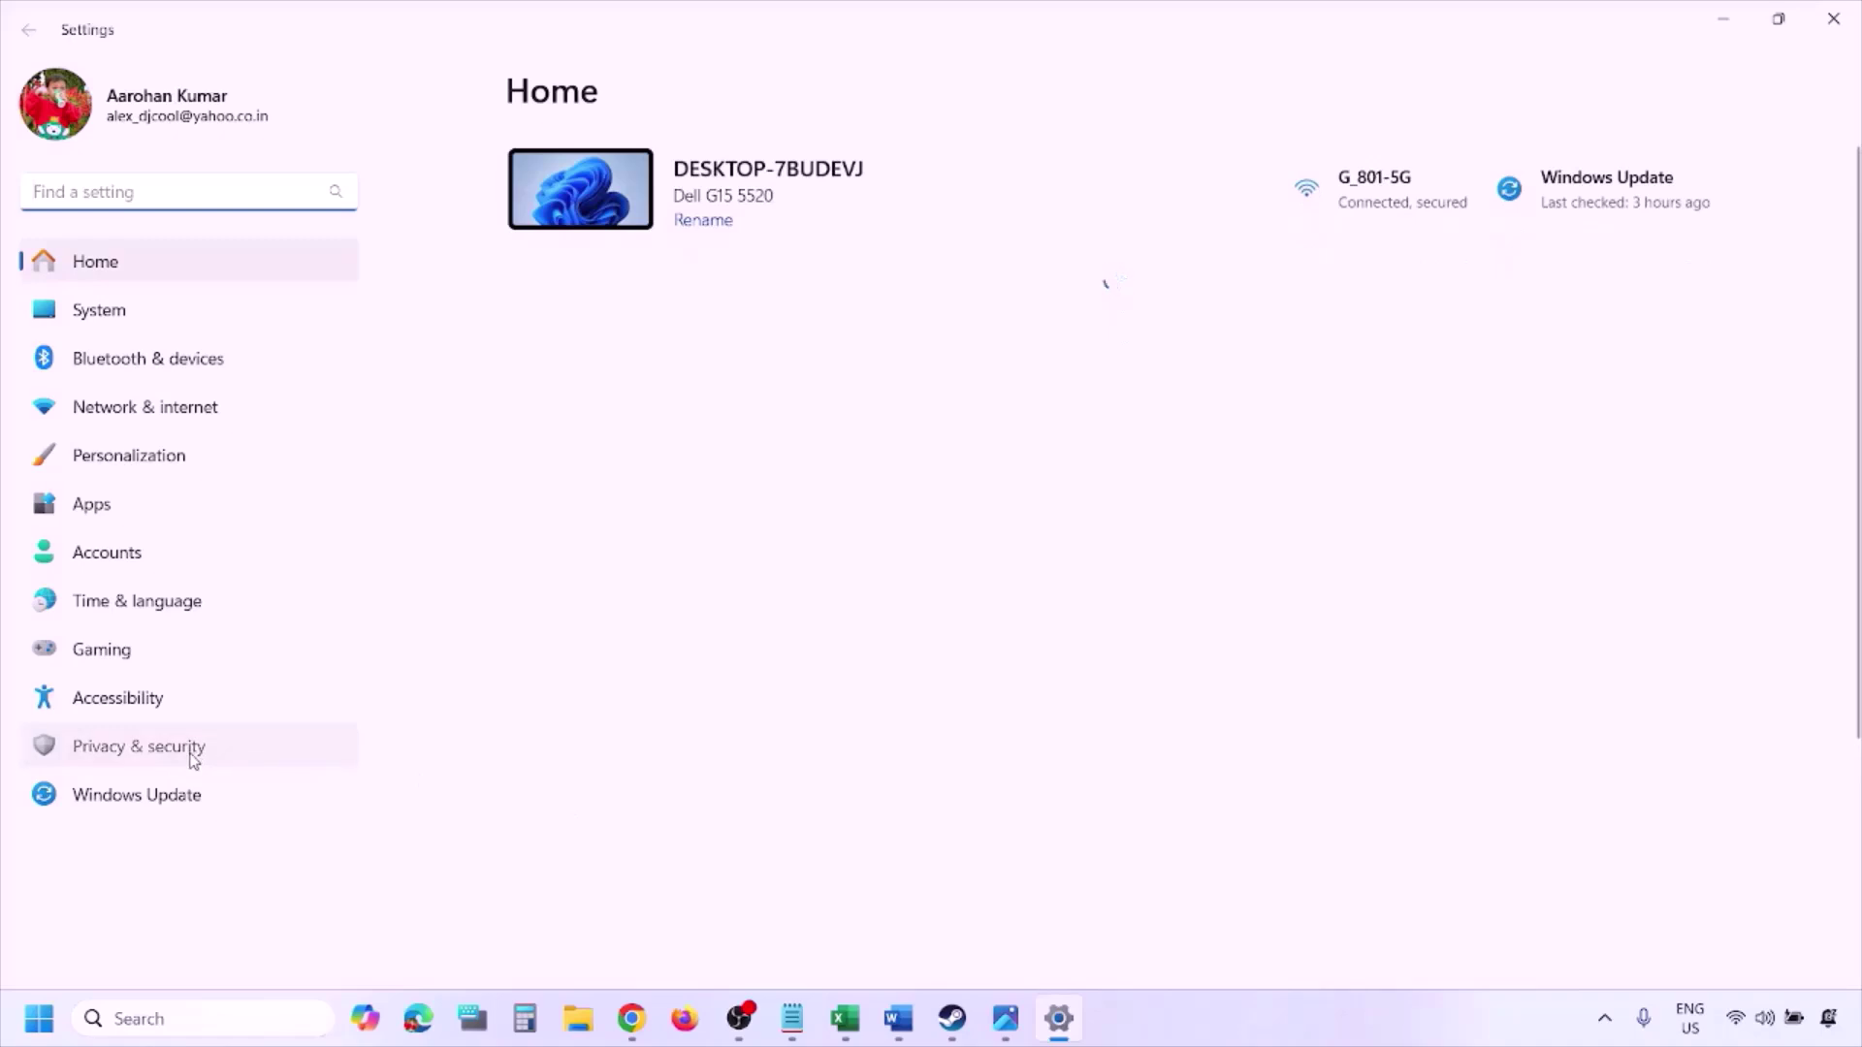
pyautogui.click(194, 760)
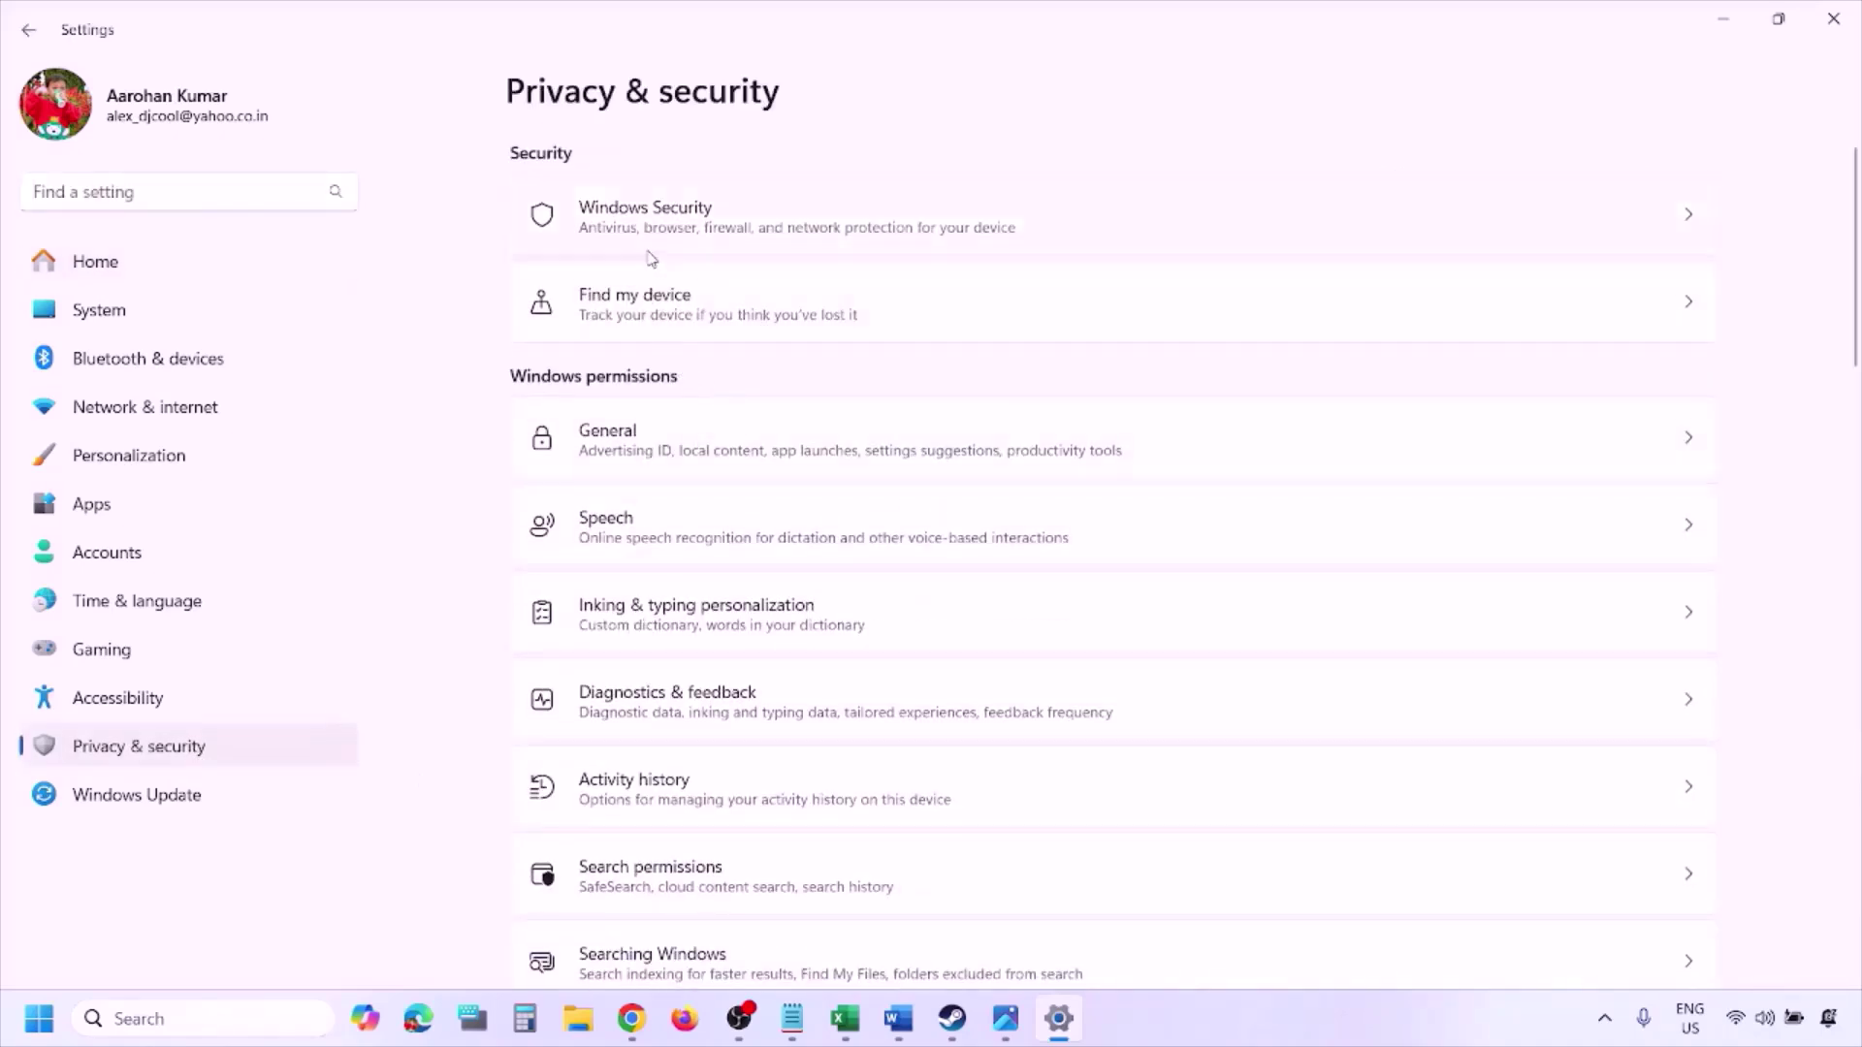
pyautogui.click(671, 230)
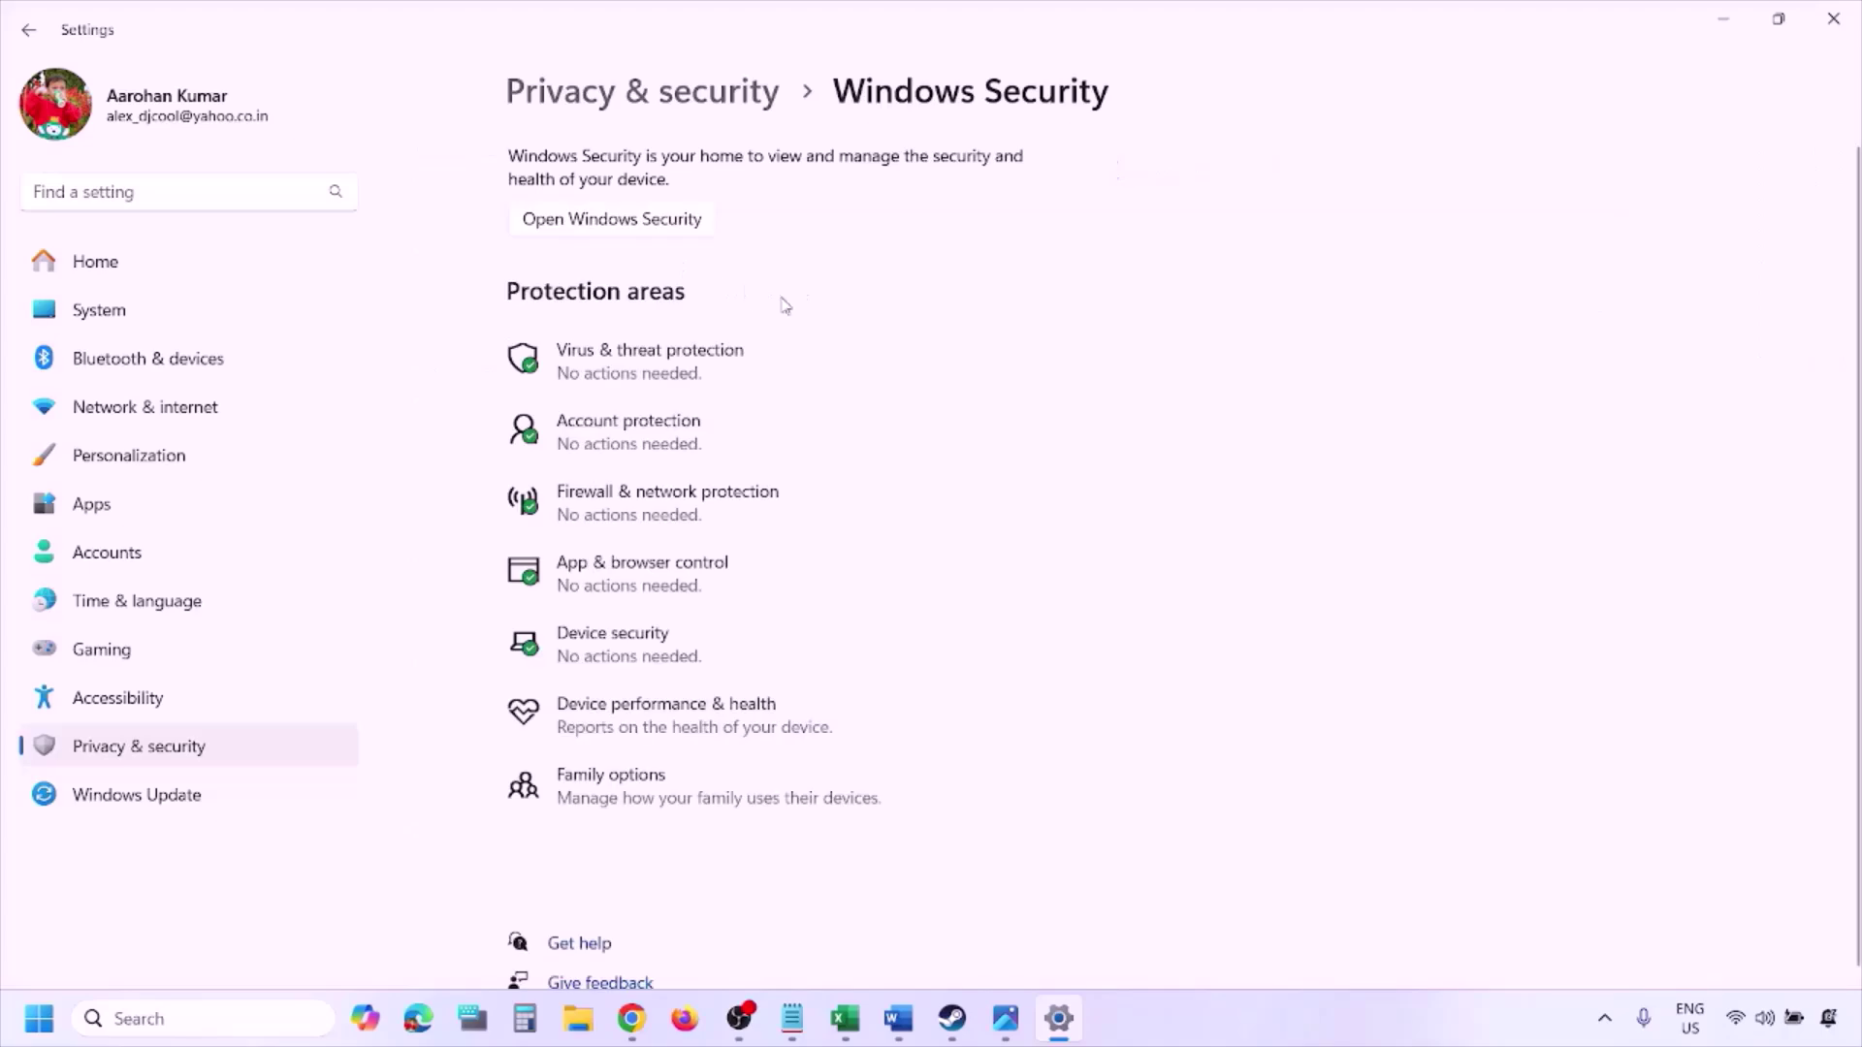
pyautogui.click(680, 376)
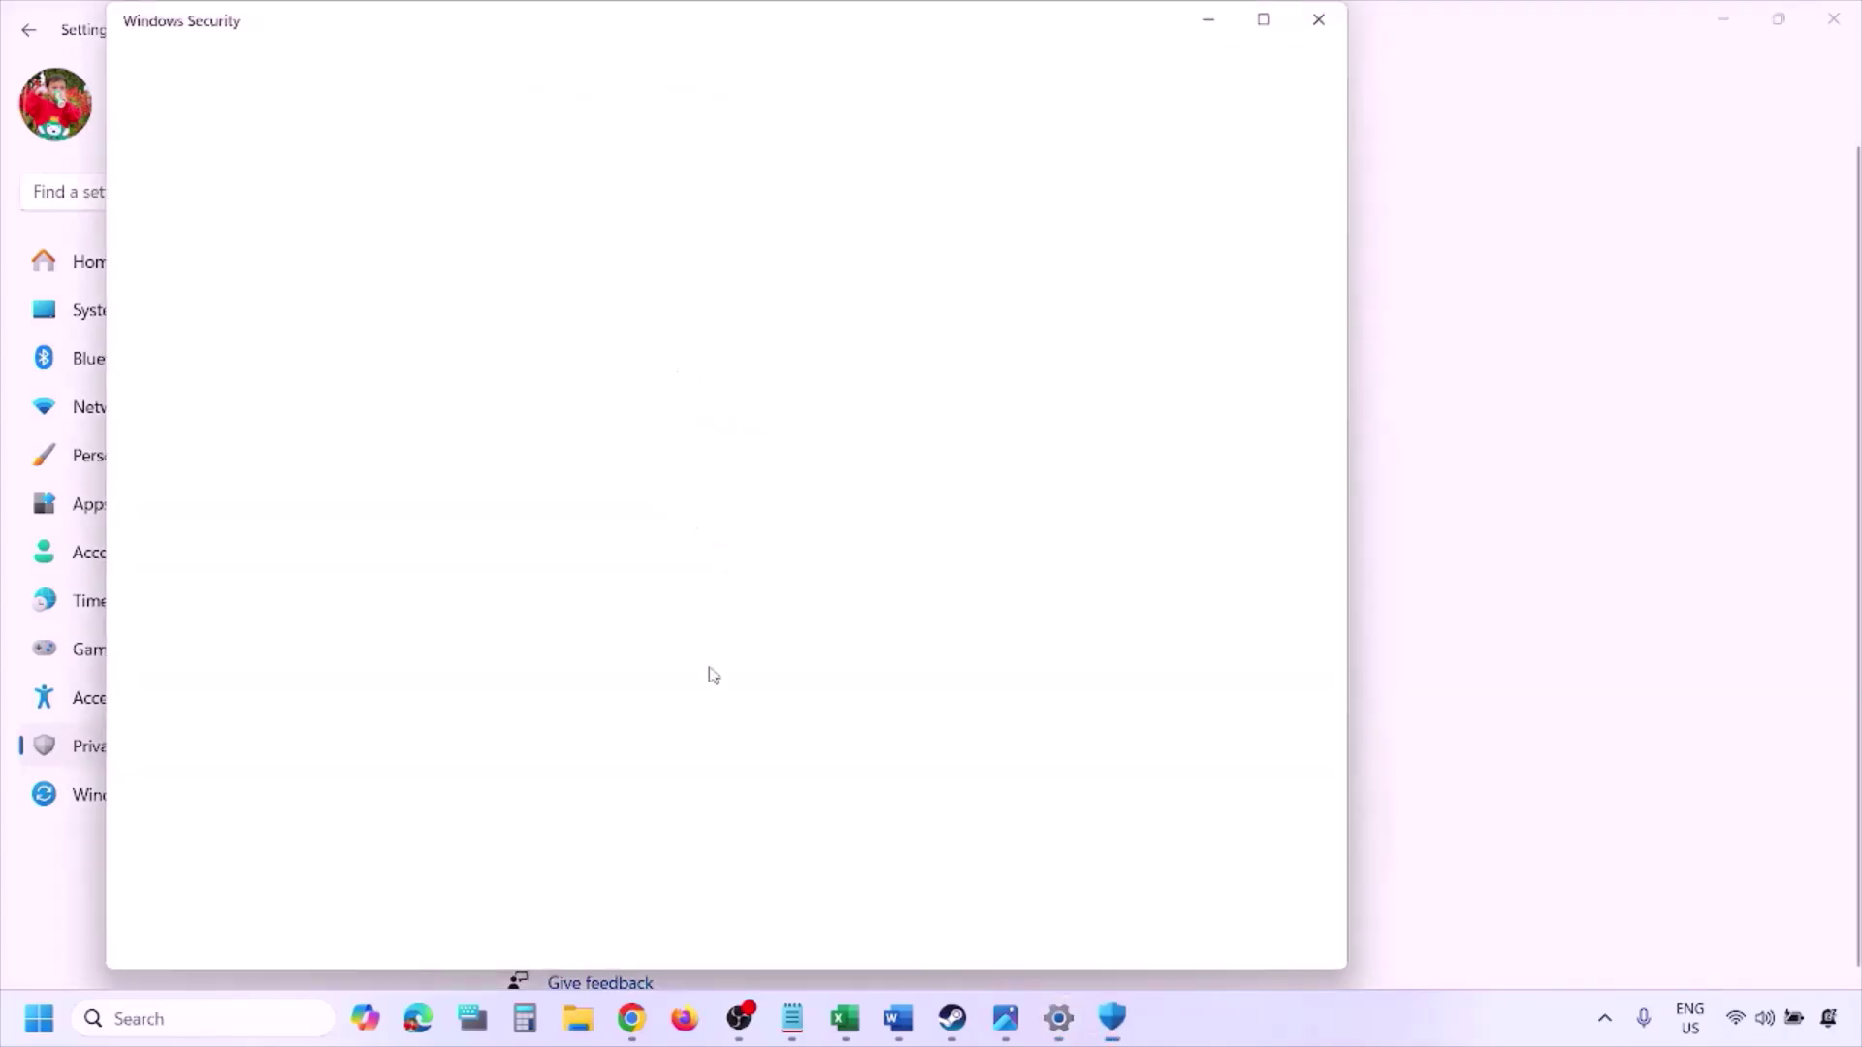
pyautogui.scroll(-4, 708, 673)
pyautogui.scroll(1, 713, 675)
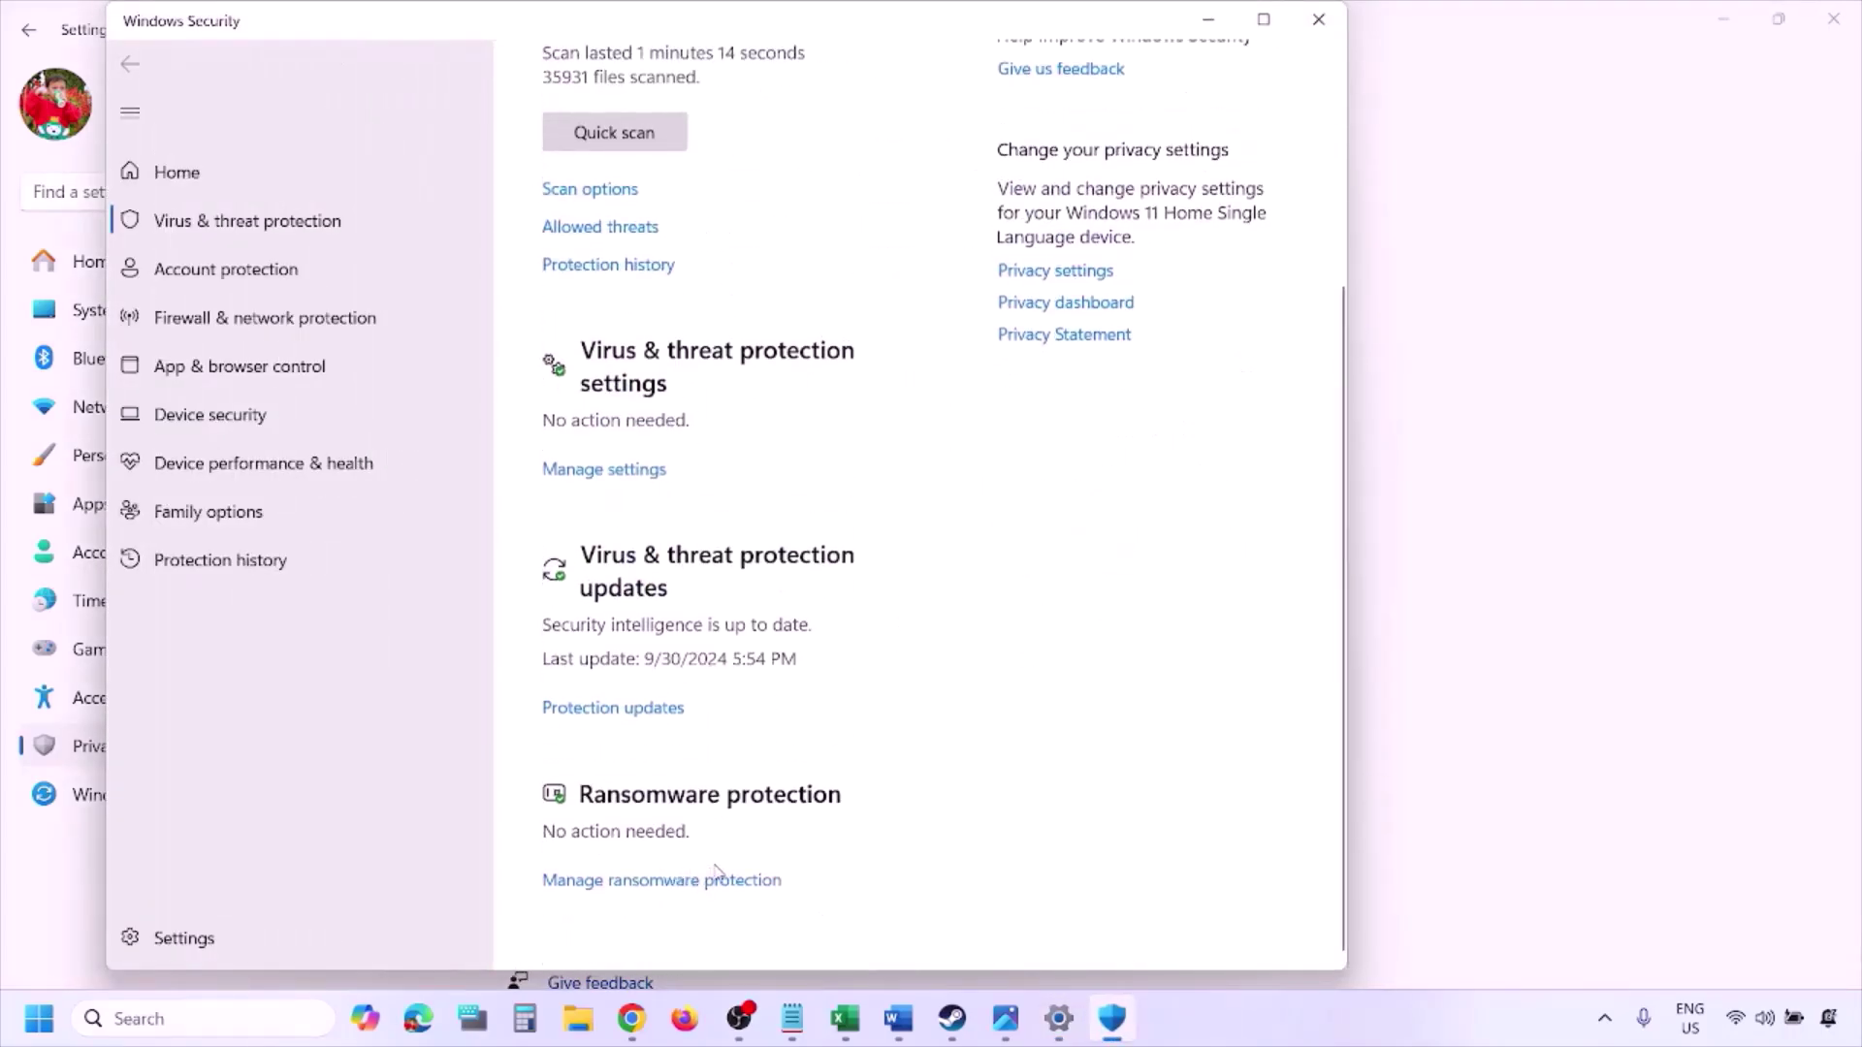
pyautogui.click(683, 896)
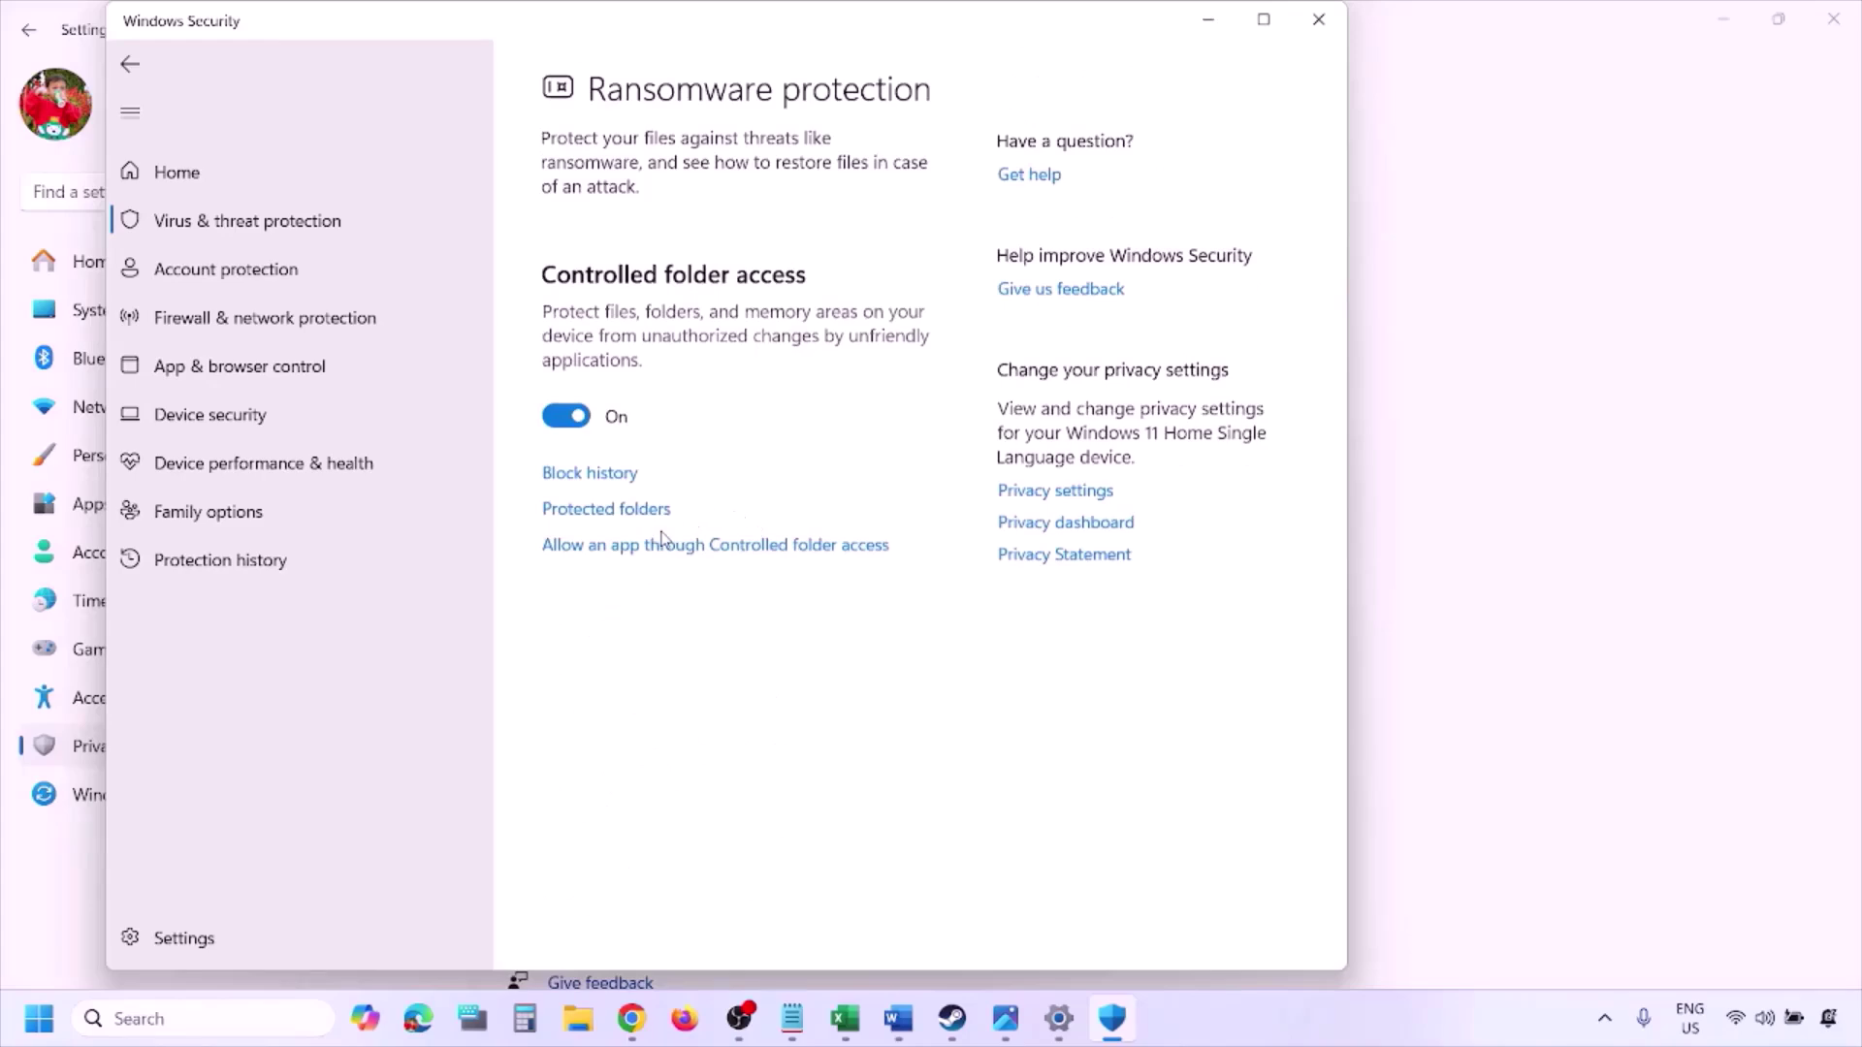
pyautogui.click(705, 547)
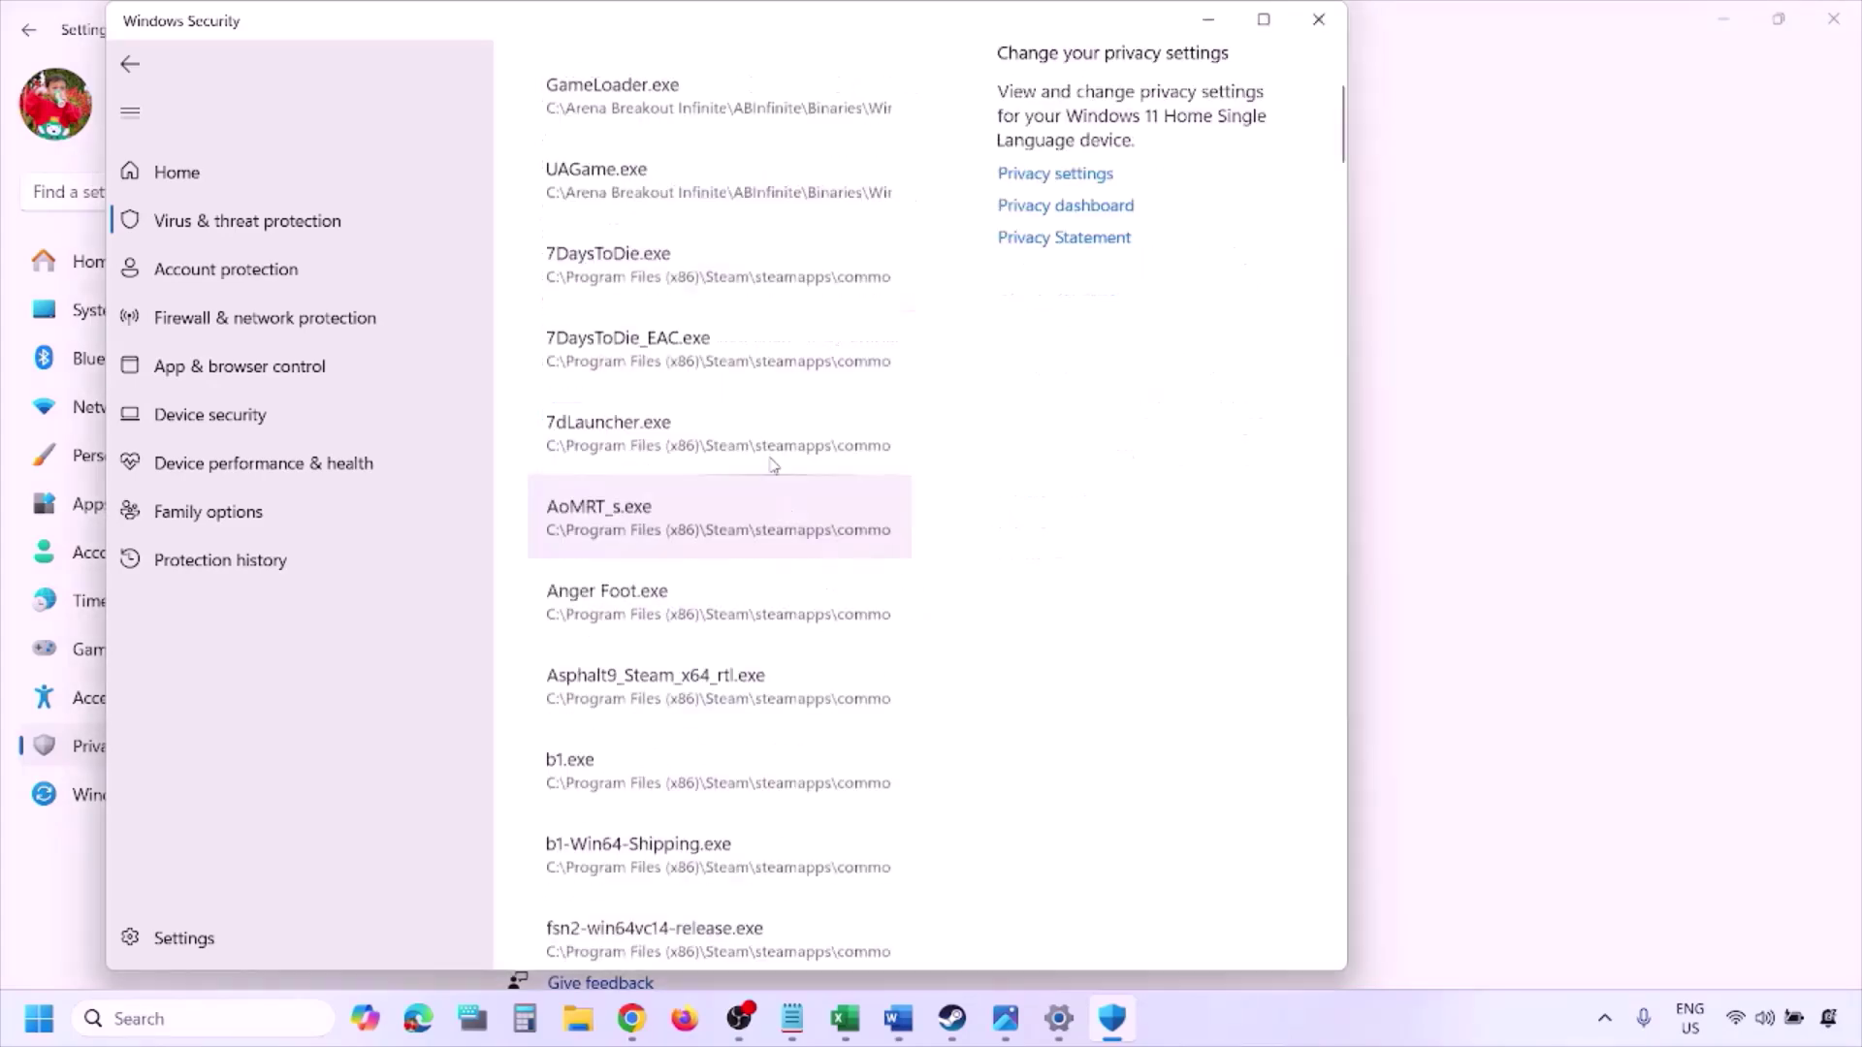
pyautogui.scroll(3, 569, 278)
pyautogui.click(687, 330)
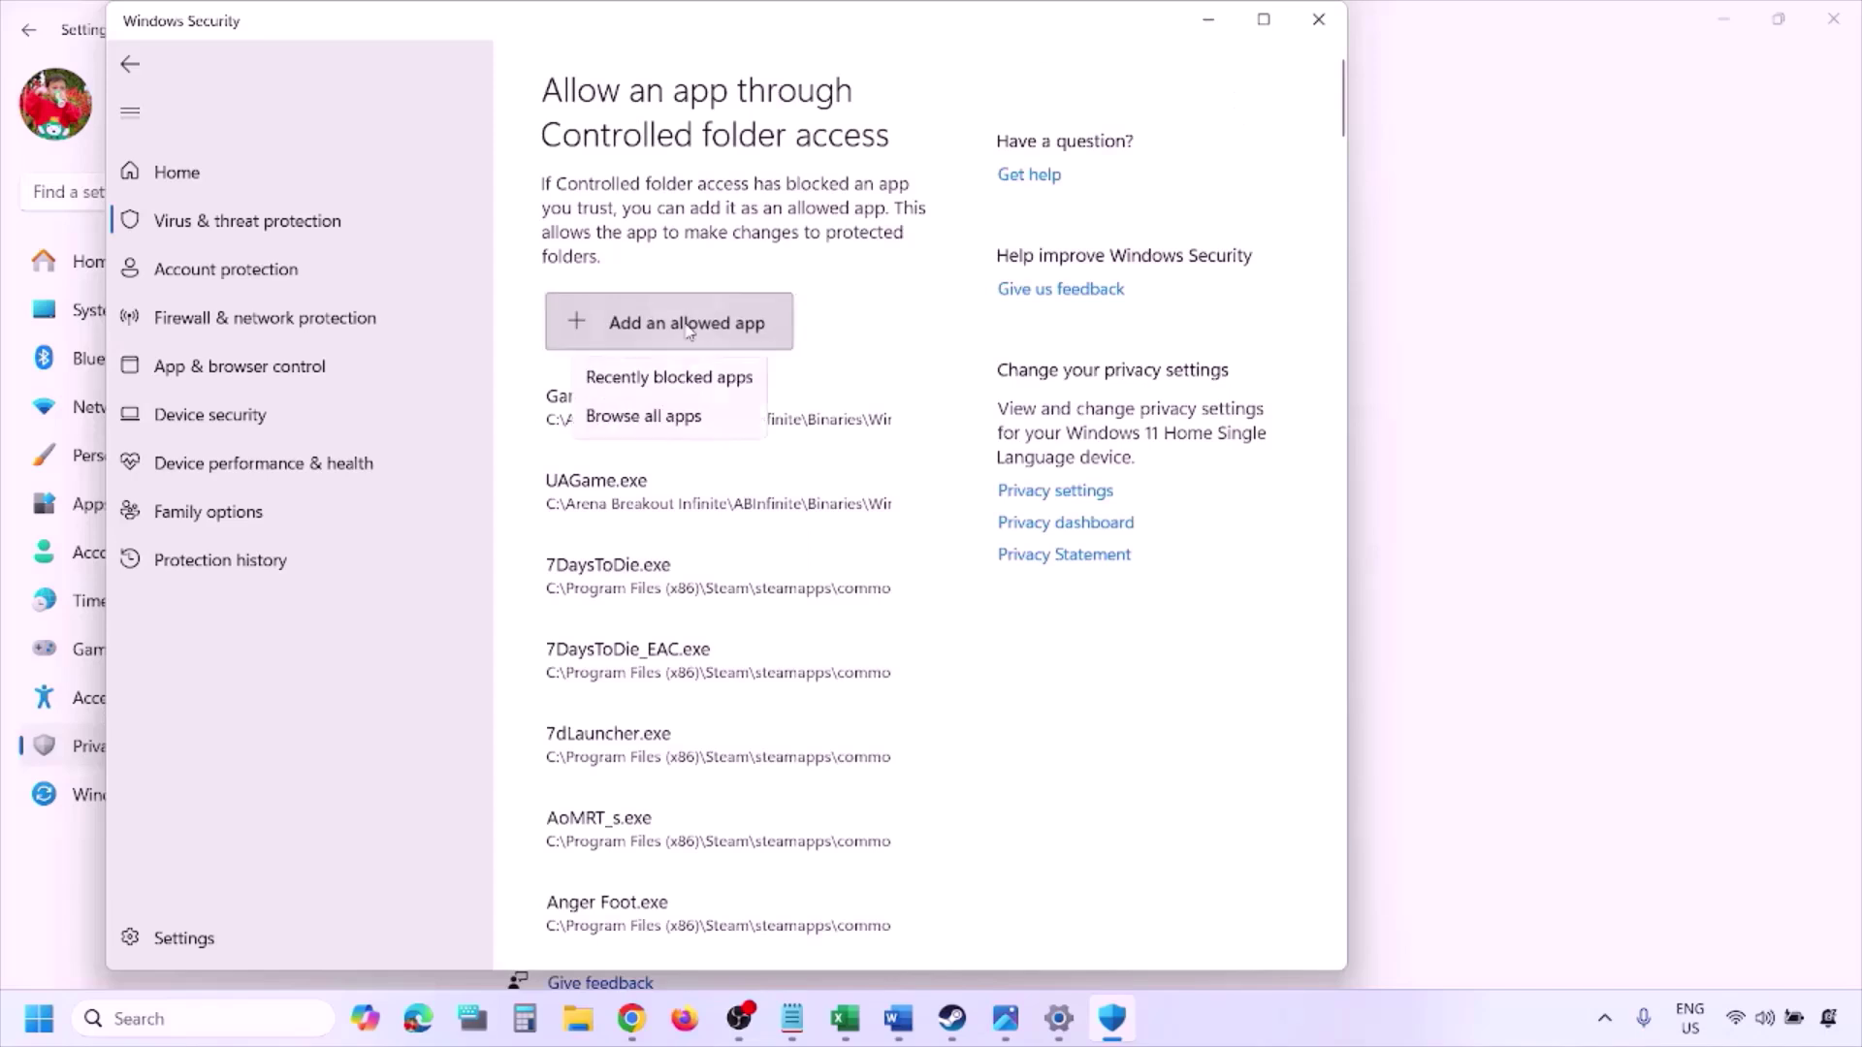
pyautogui.click(700, 425)
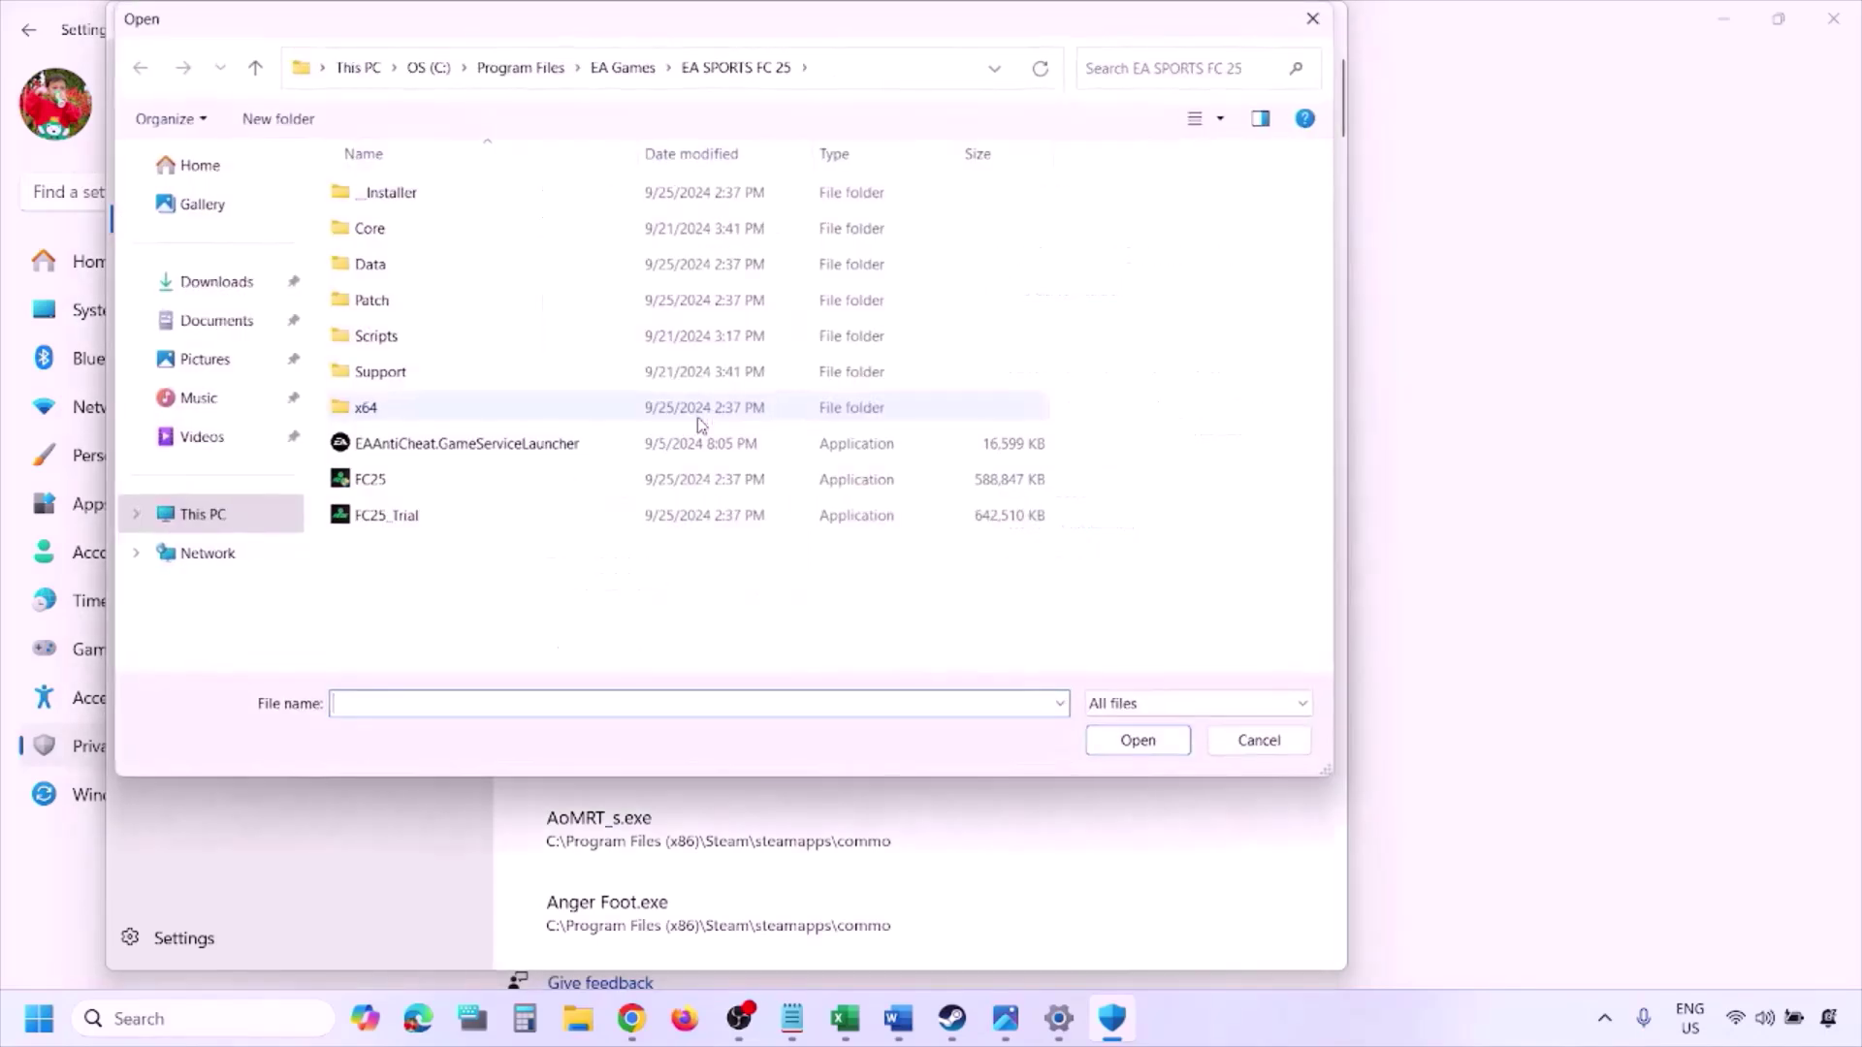
pyautogui.click(205, 514)
pyautogui.click(475, 219)
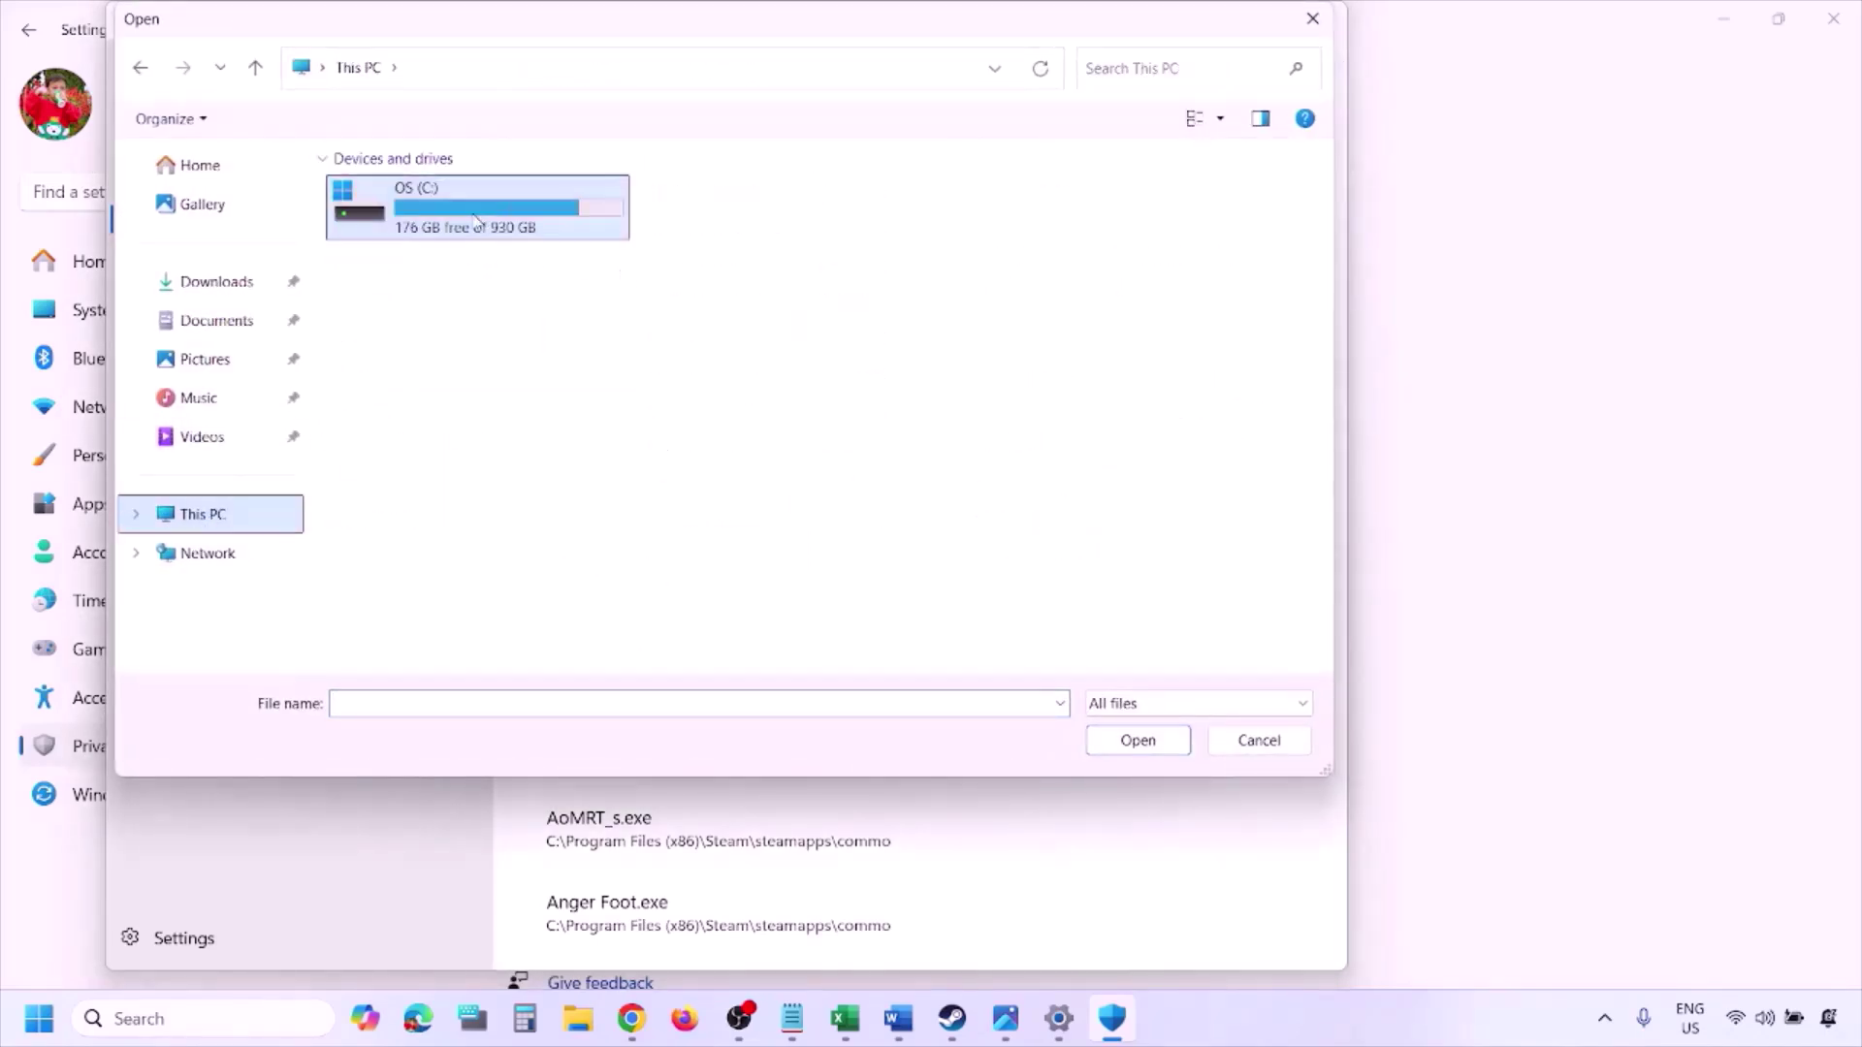
pyautogui.doubleClick(487, 221)
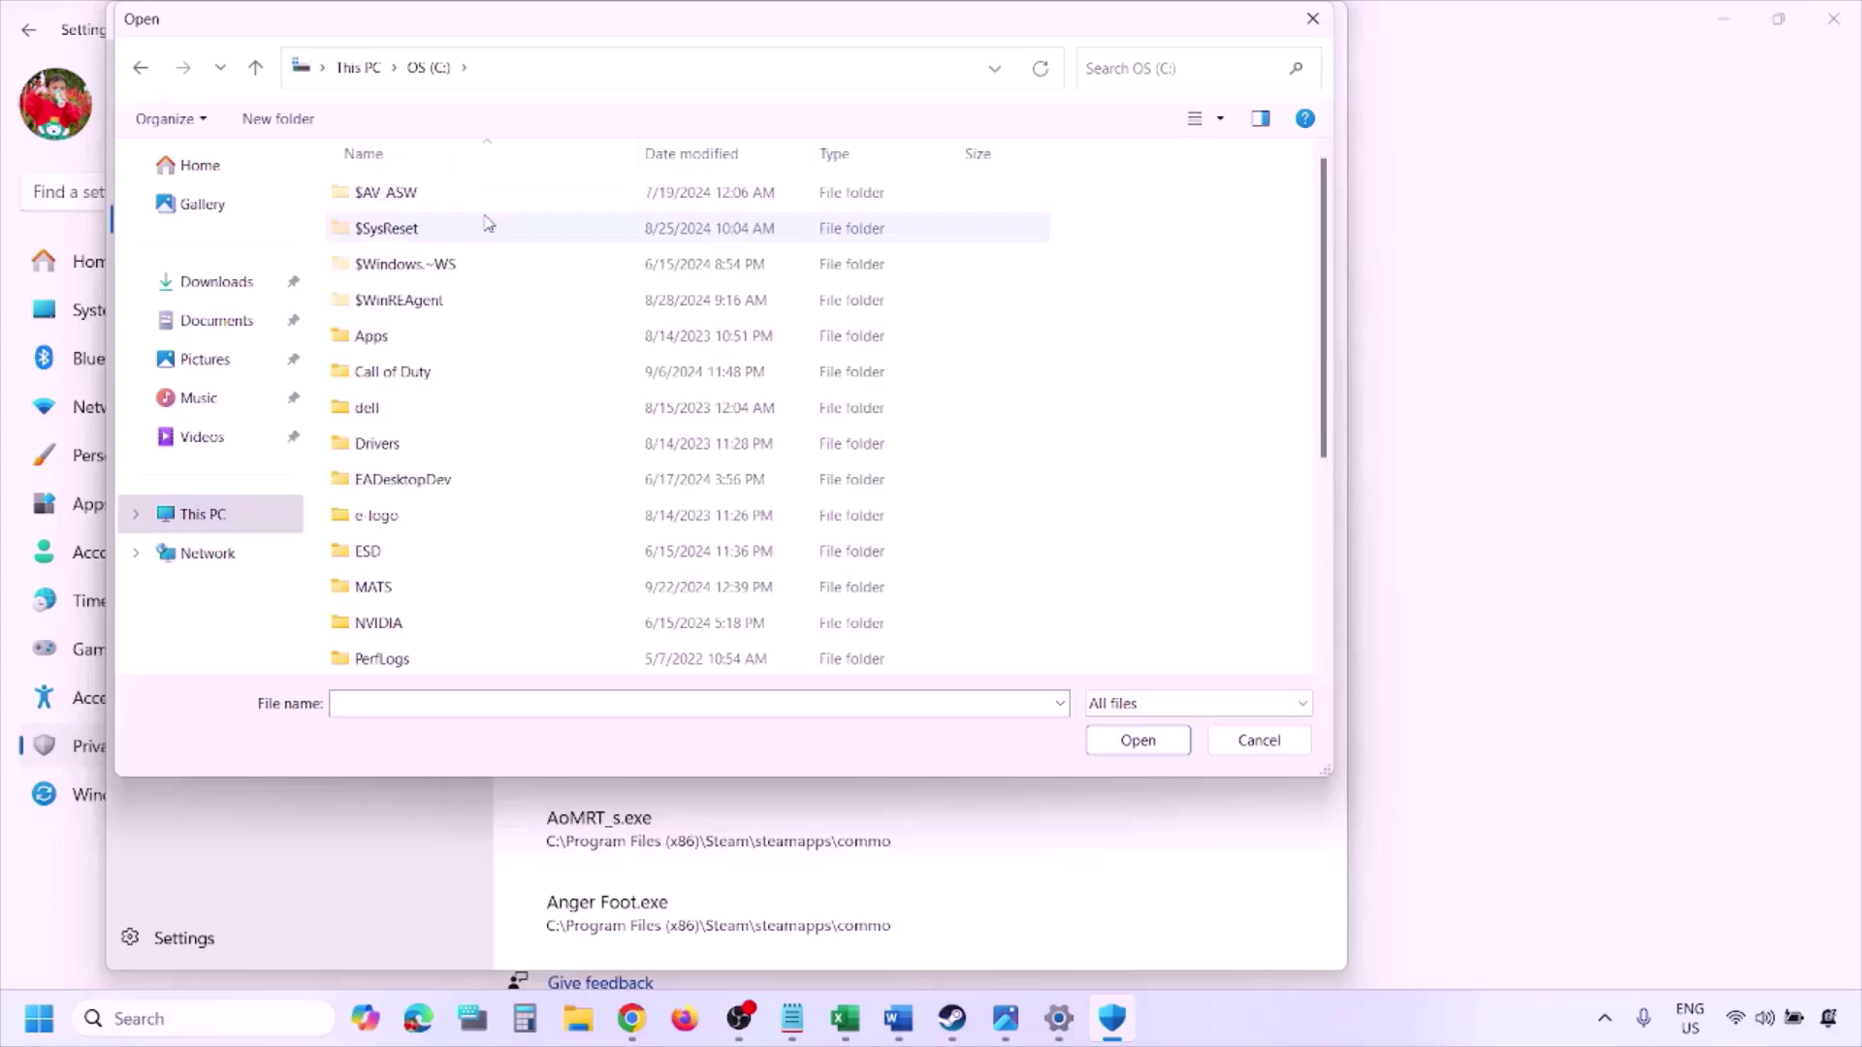
pyautogui.scroll(-5, 482, 224)
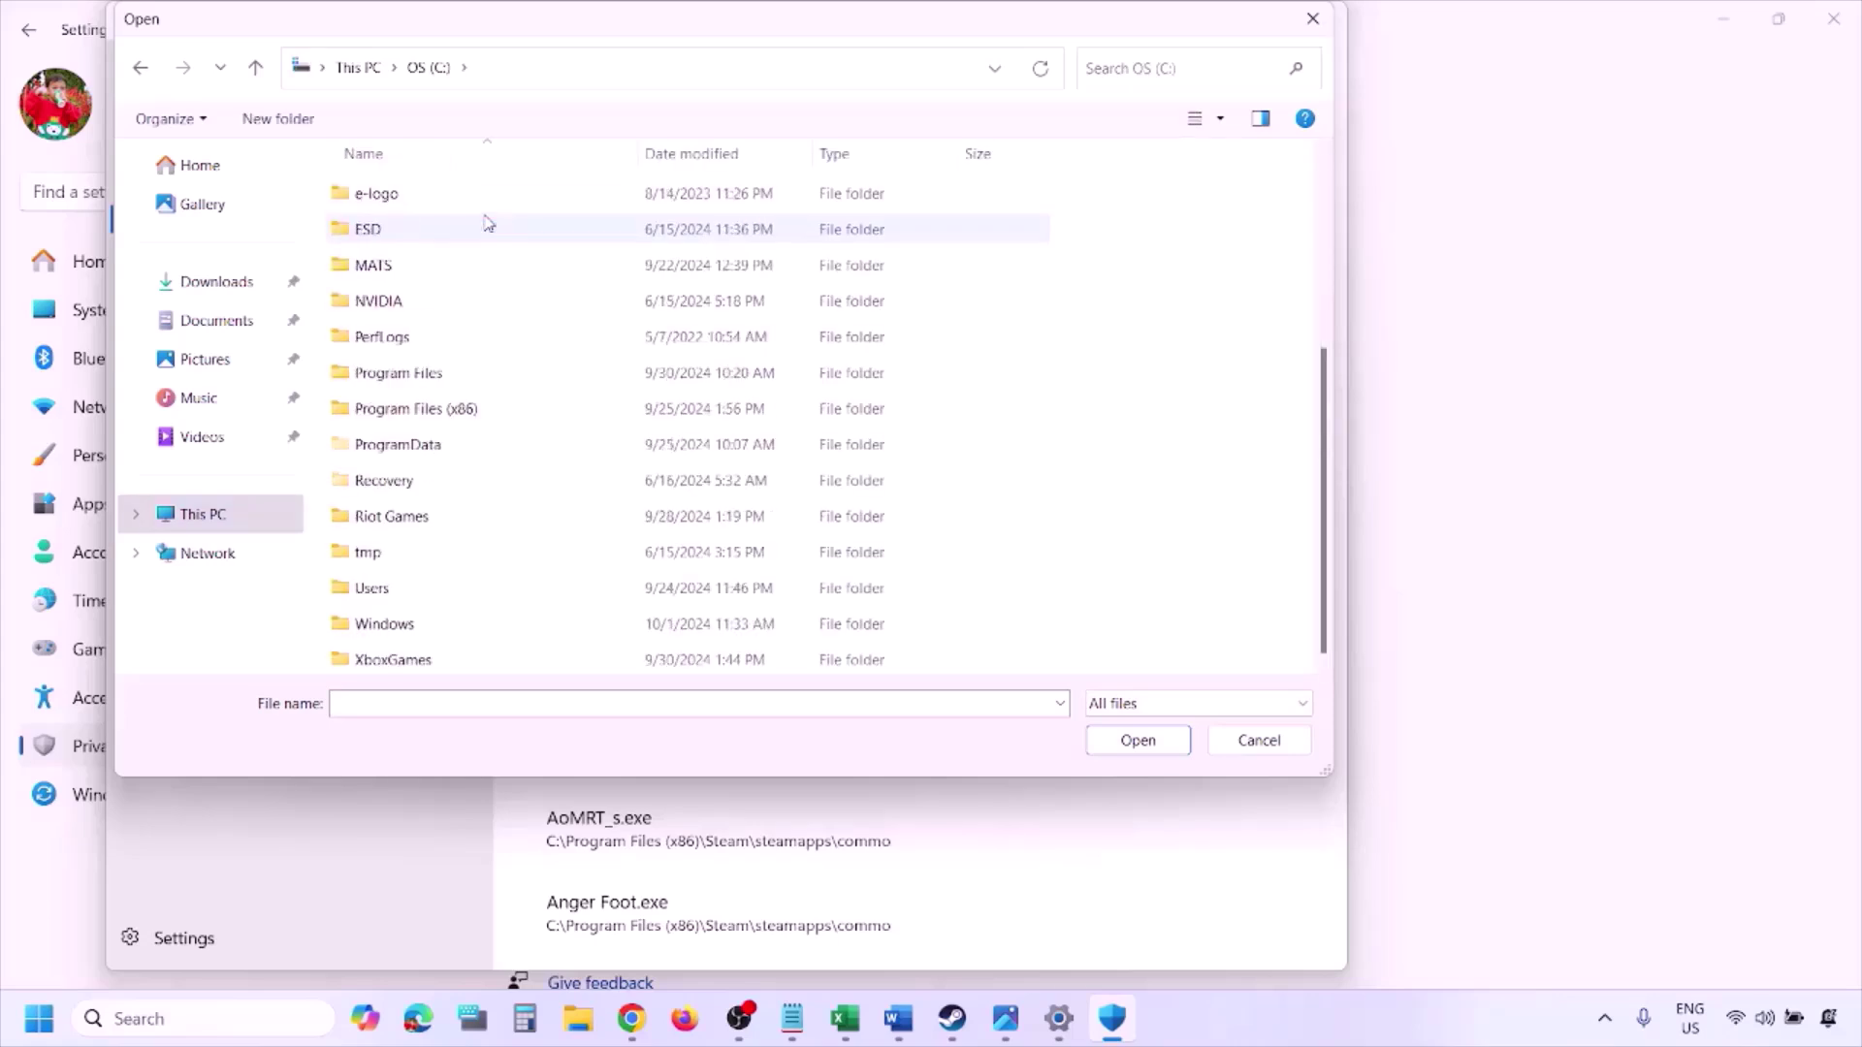
pyautogui.doubleClick(466, 409)
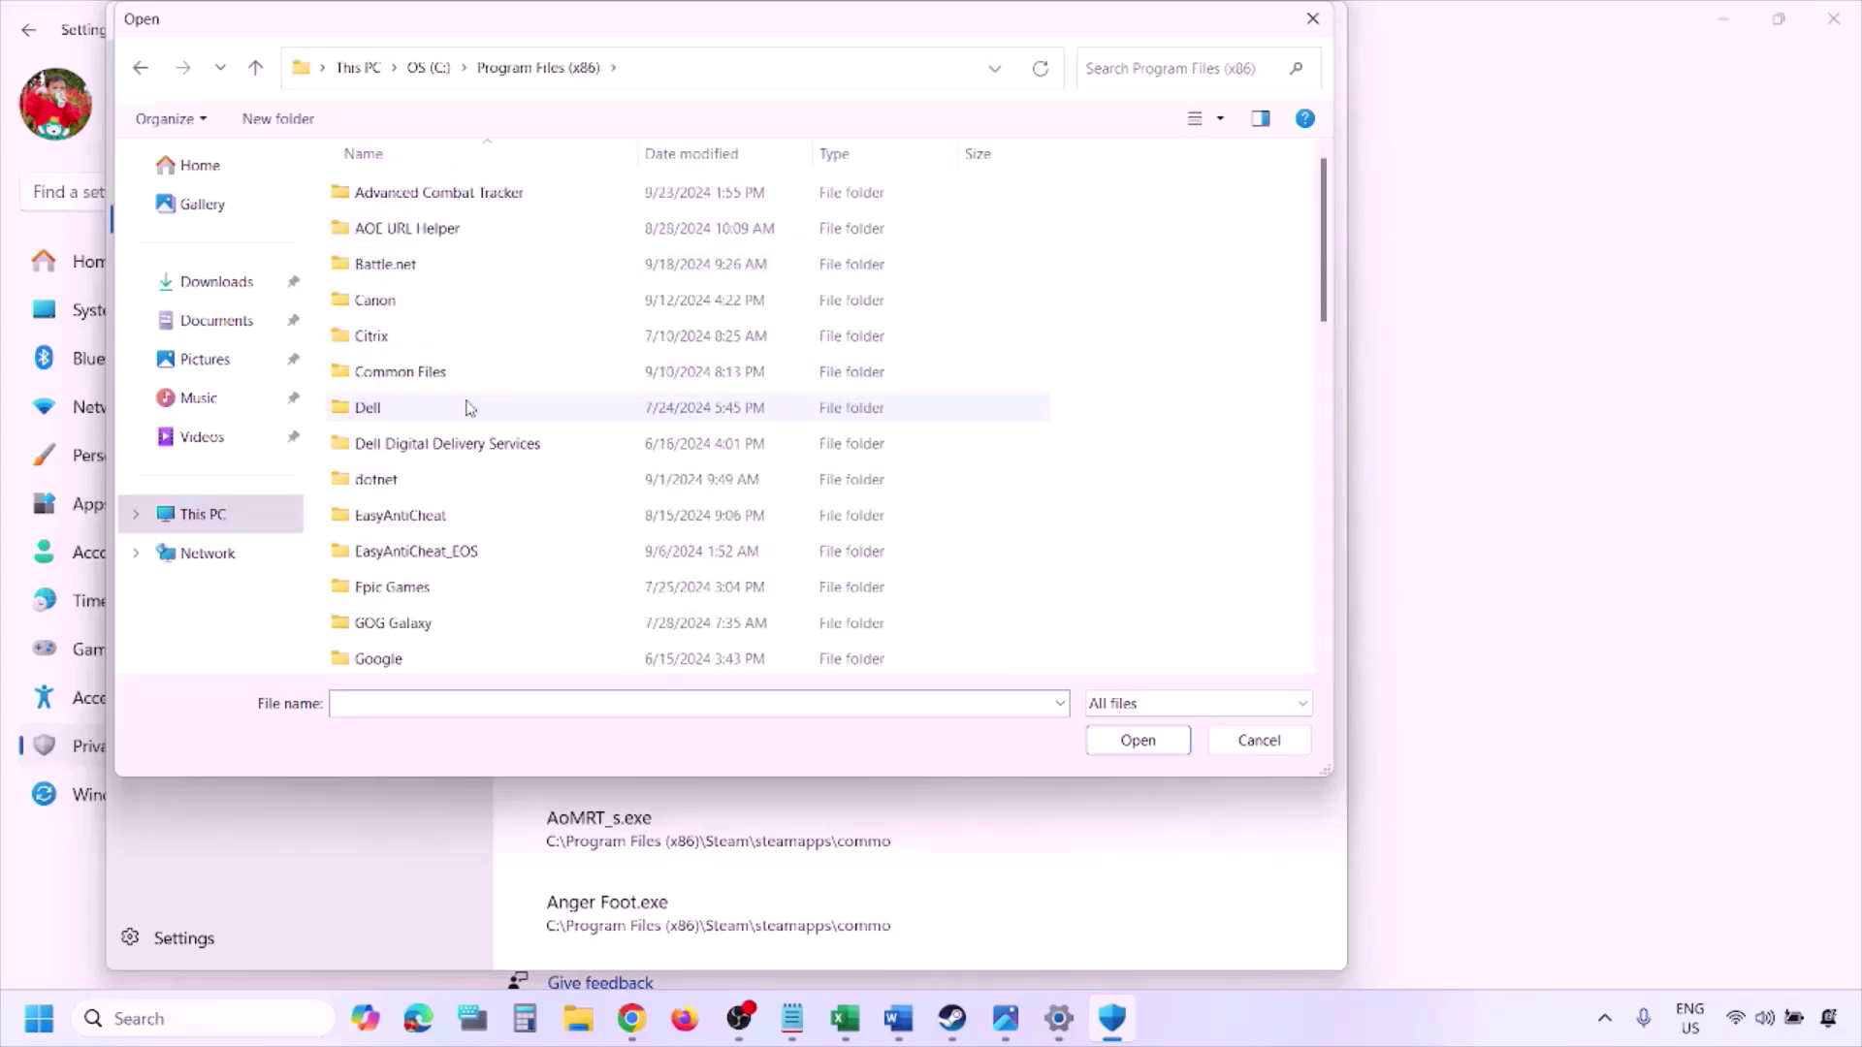
pyautogui.scroll(-4, 469, 407)
pyautogui.scroll(-4, 469, 407)
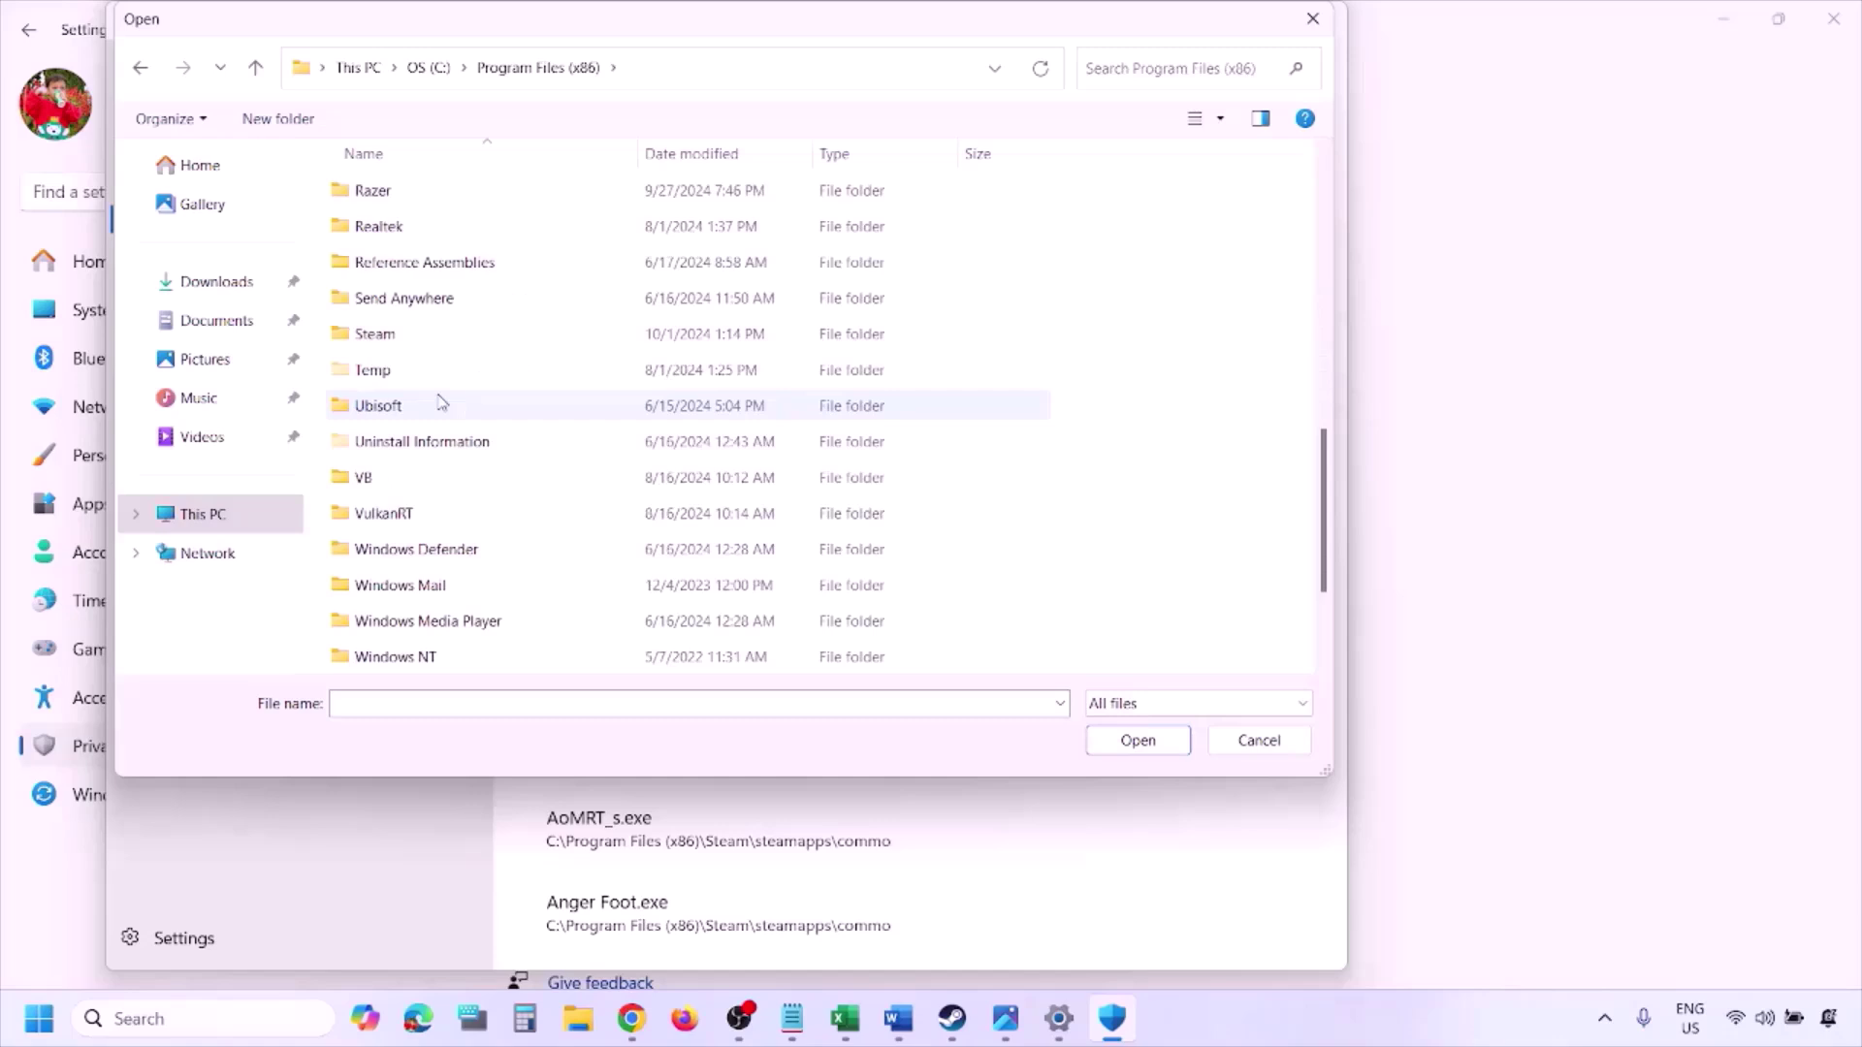
pyautogui.doubleClick(419, 334)
pyautogui.scroll(-4, 431, 429)
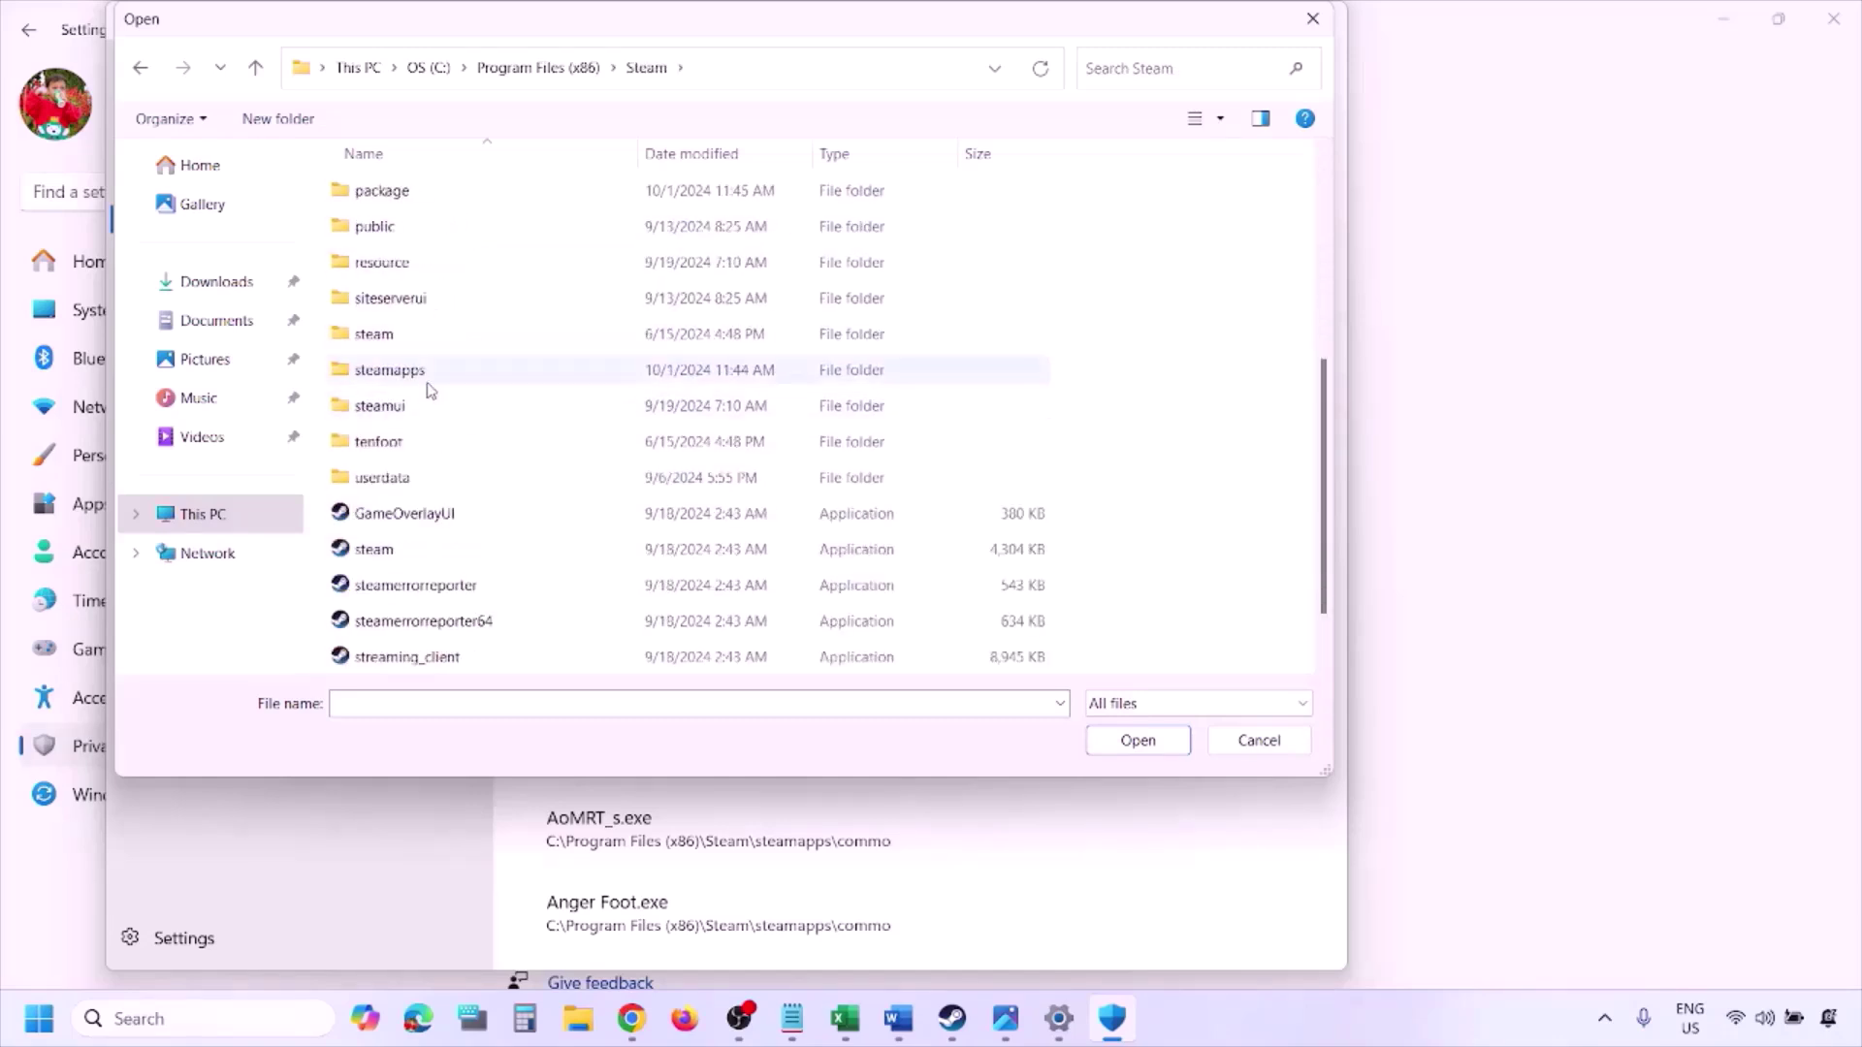
pyautogui.doubleClick(425, 376)
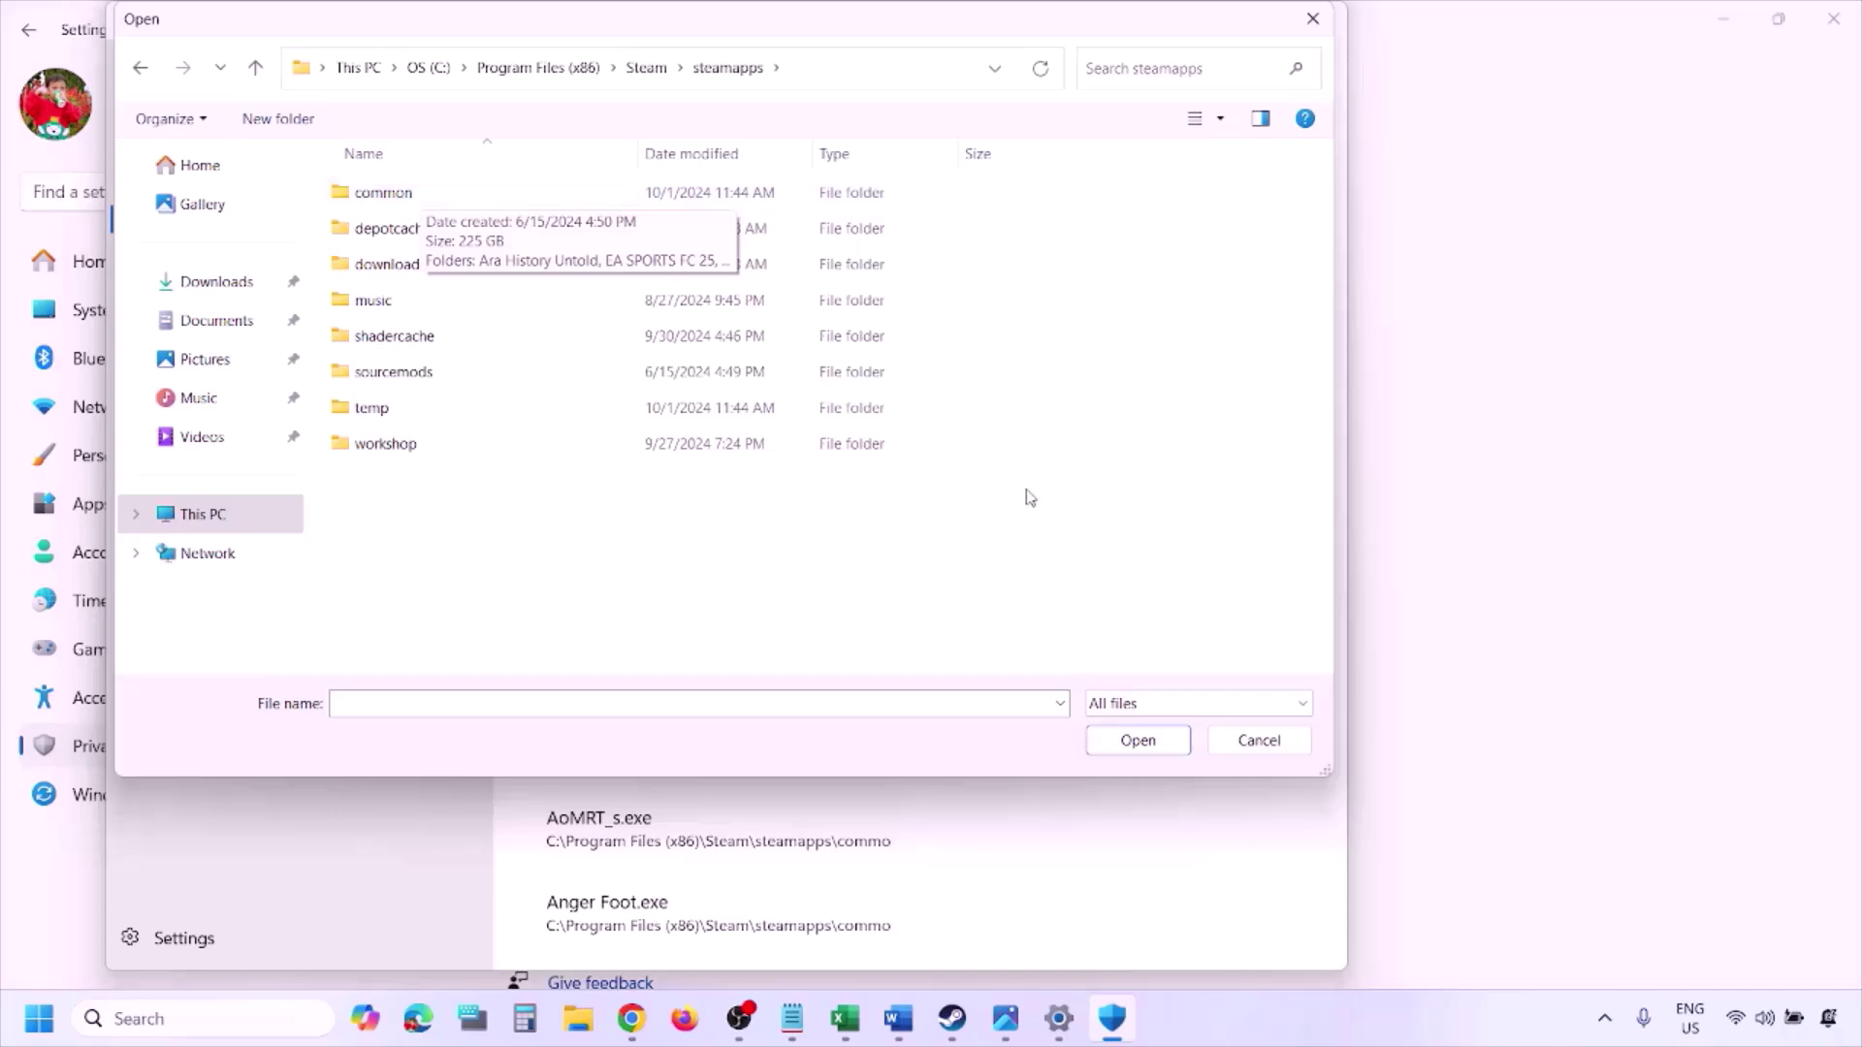
pyautogui.click(1252, 751)
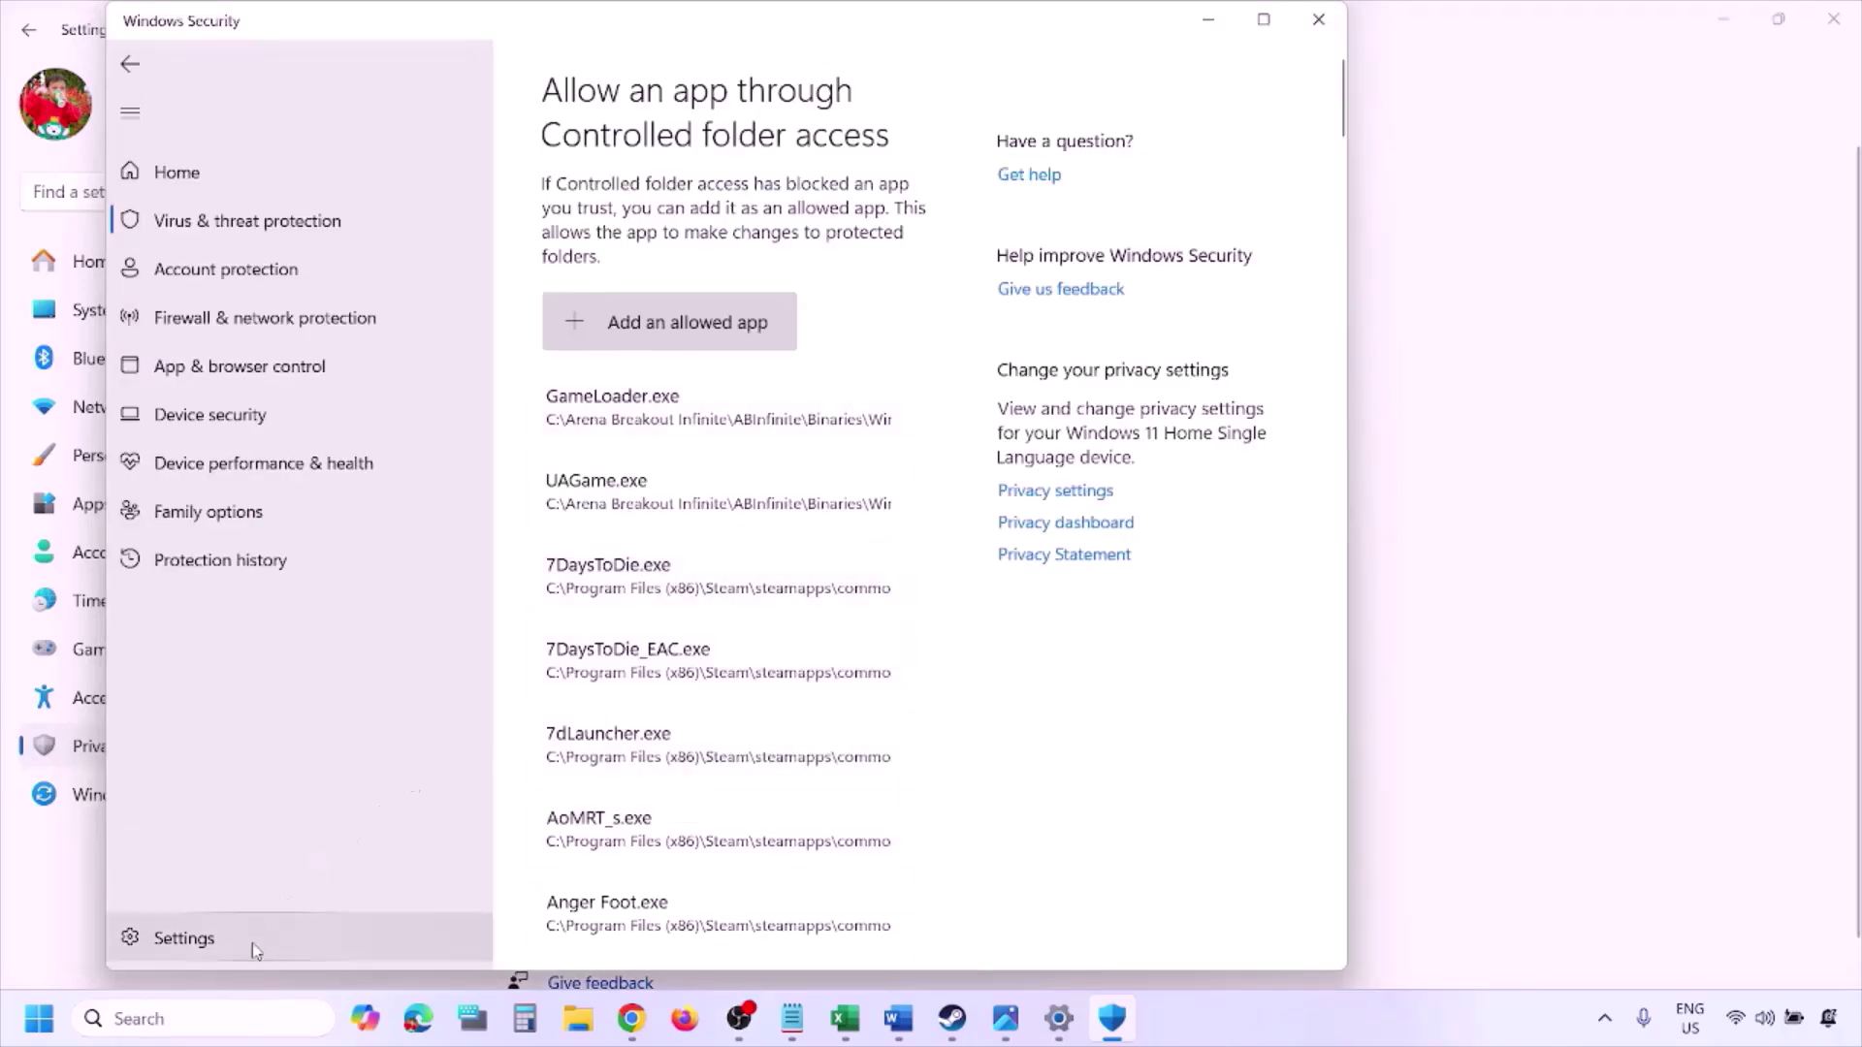
# - Open Control Panel's System and Security > Windows Defender Firewall list of allowed apps
pyautogui.click(192, 1019)
pyautogui.write('ontrol')
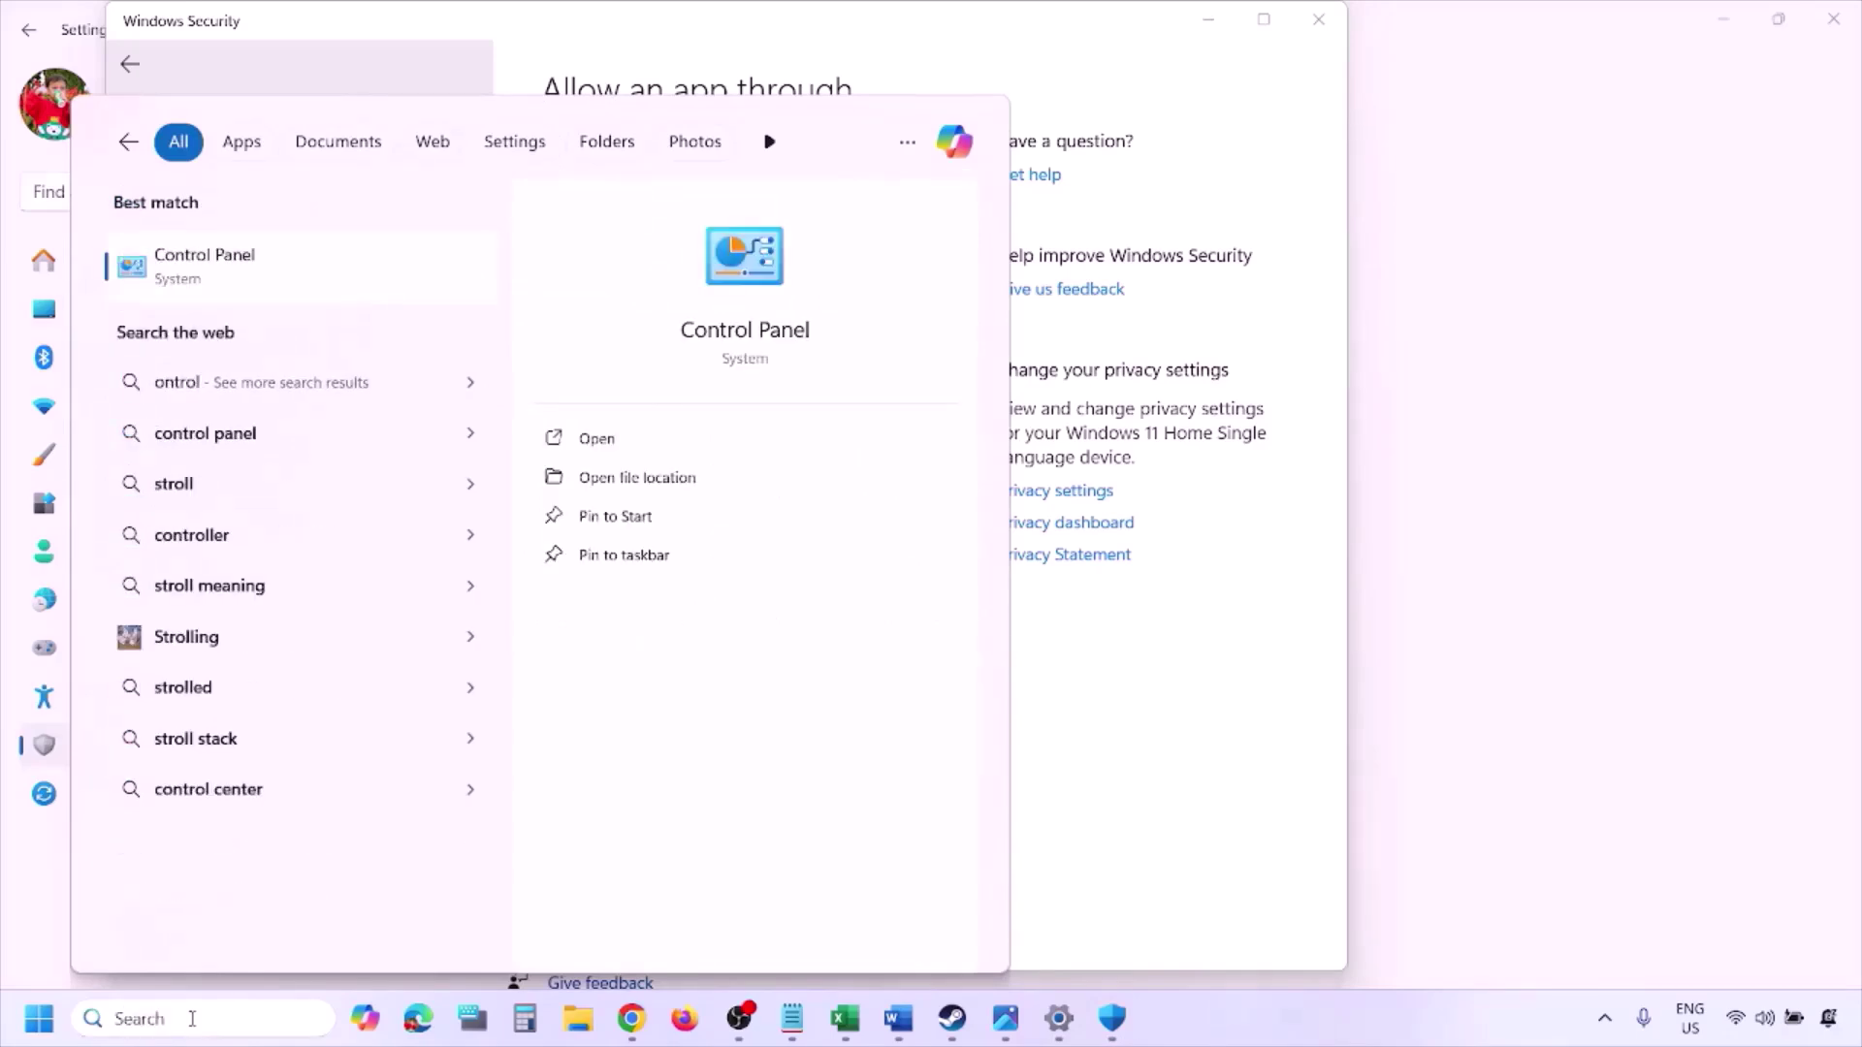
pyautogui.press('Return')
pyautogui.click(641, 195)
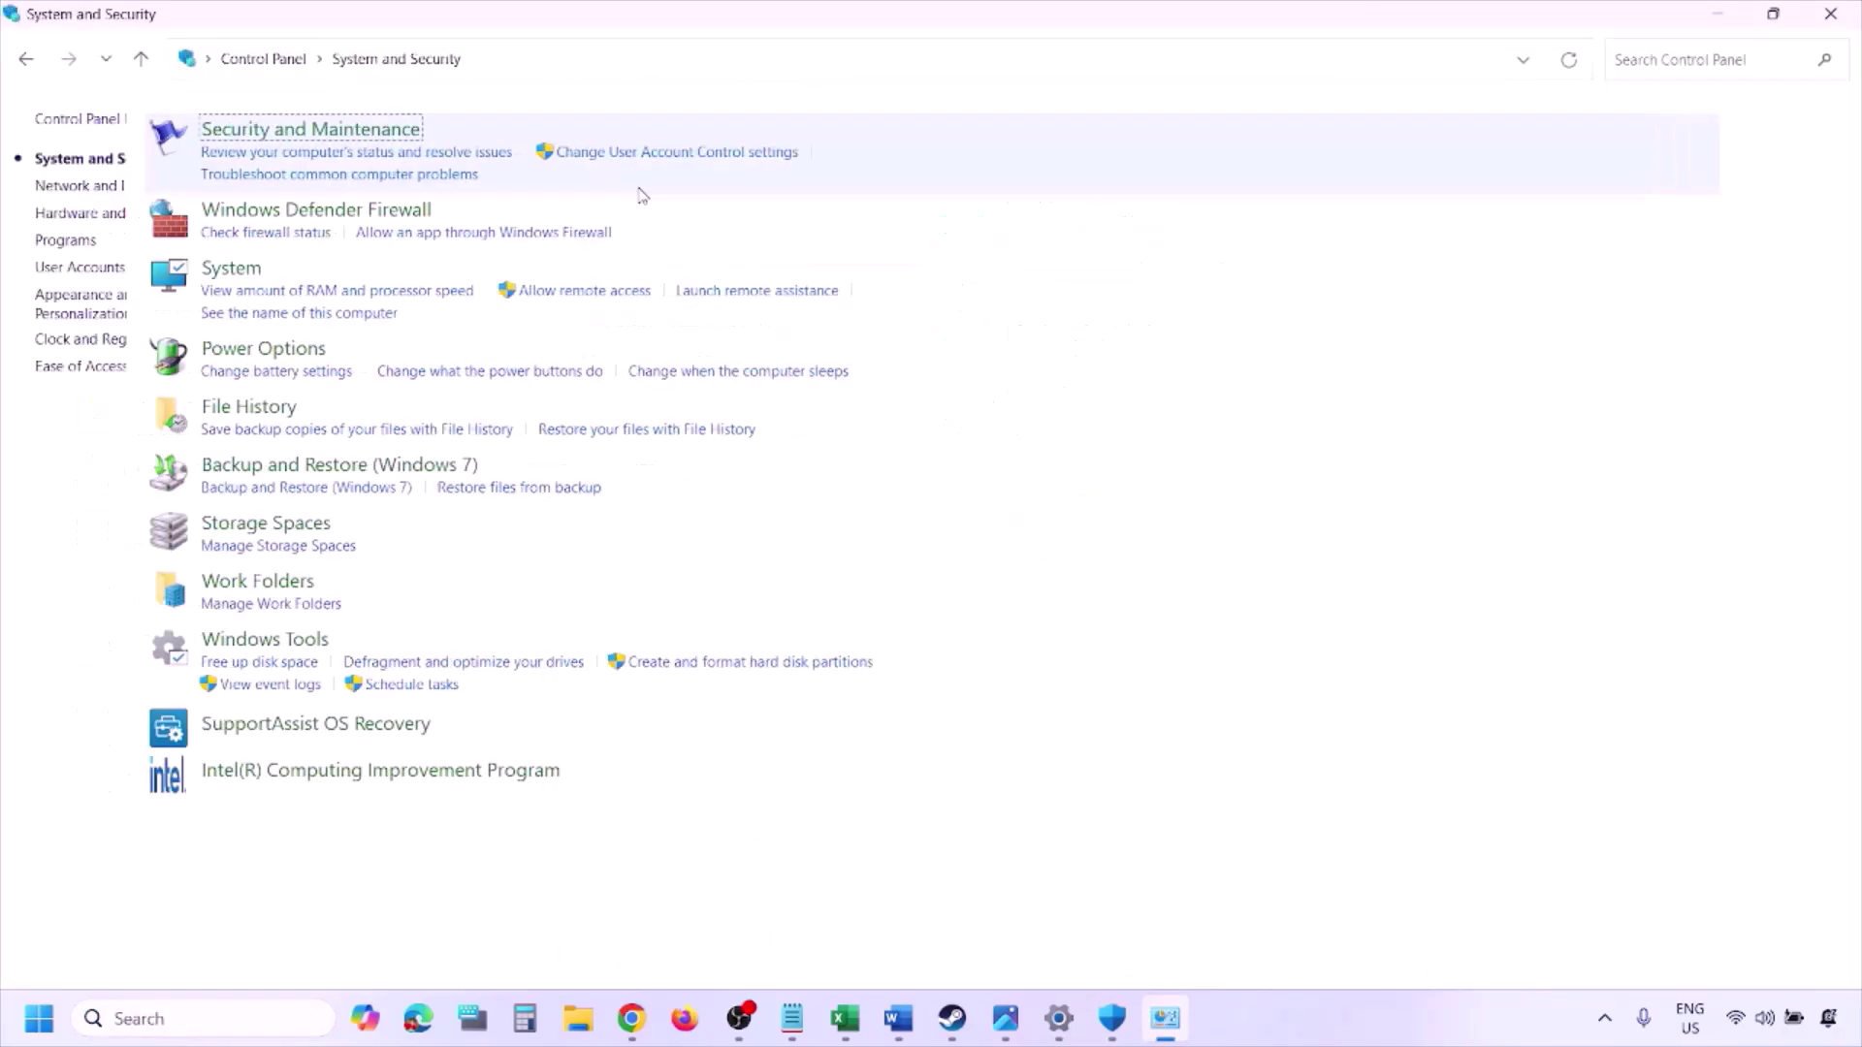
pyautogui.click(502, 212)
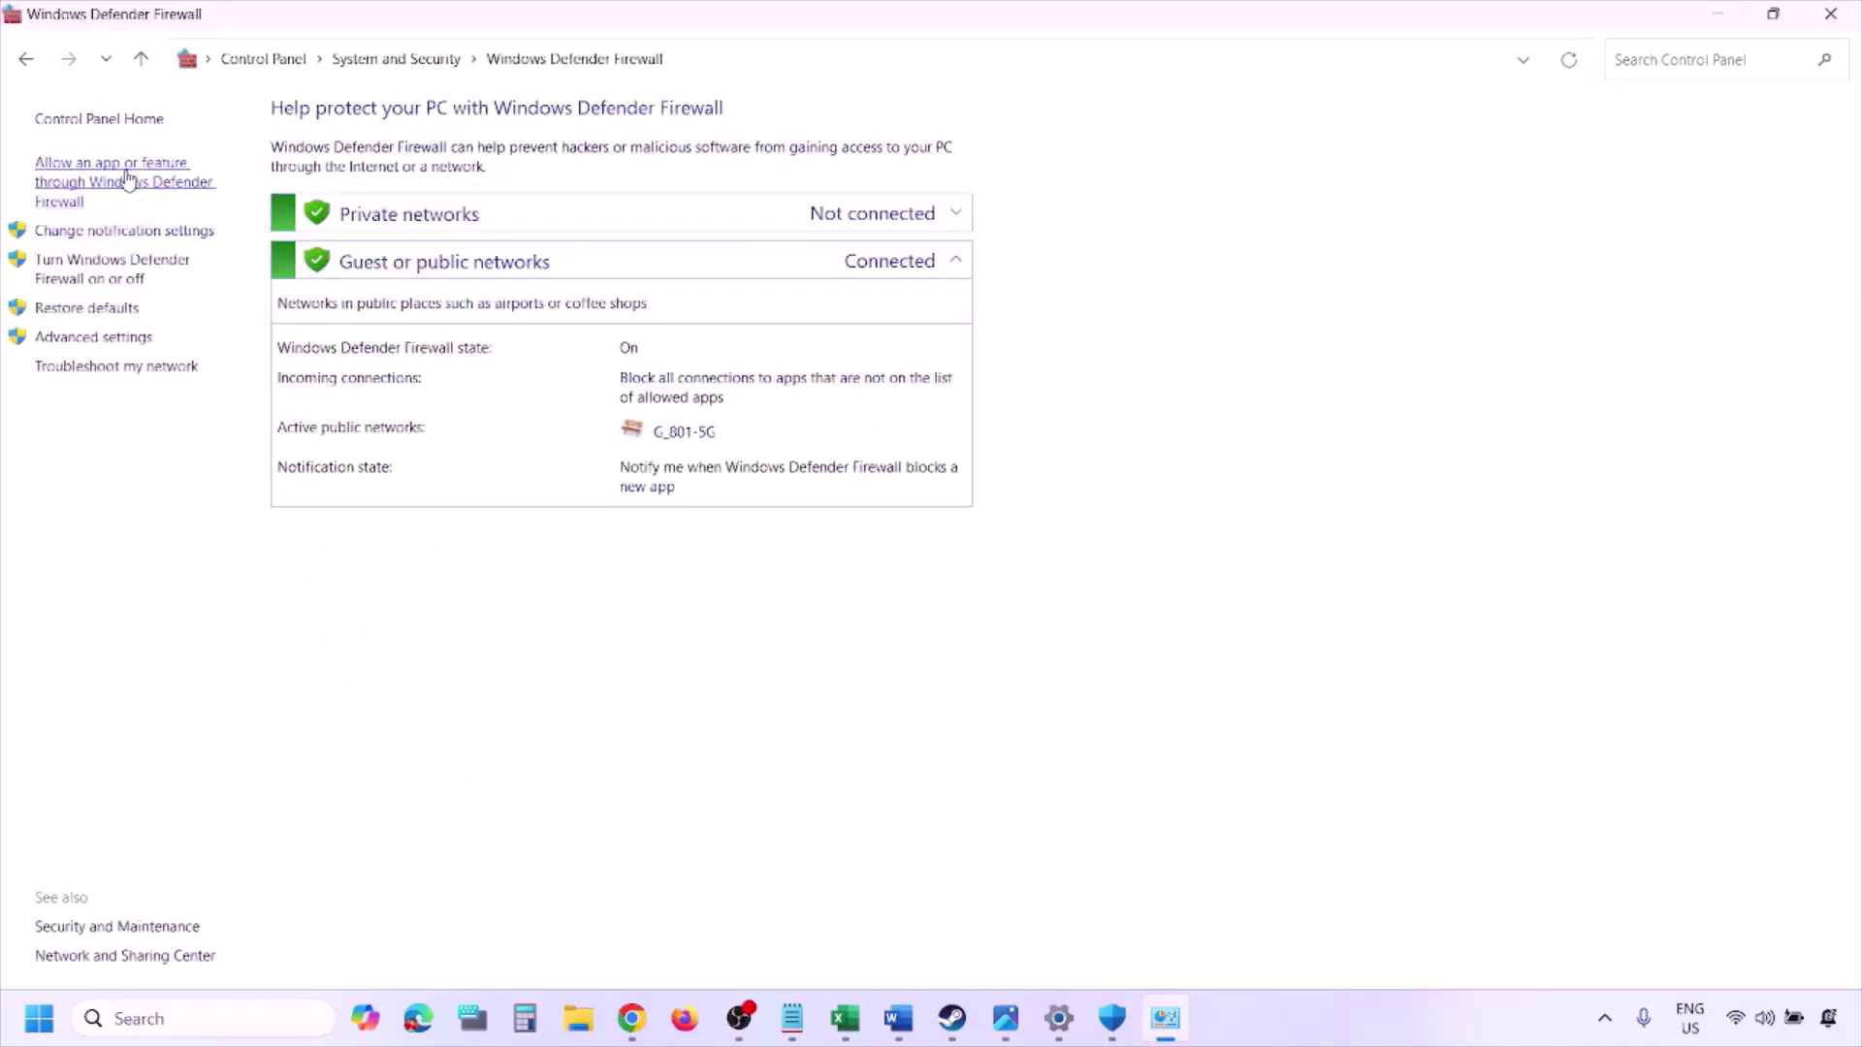
pyautogui.click(127, 180)
# - Start adding another app via Change settings and Browse, then cancel without adding and close the window
pyautogui.click(1257, 186)
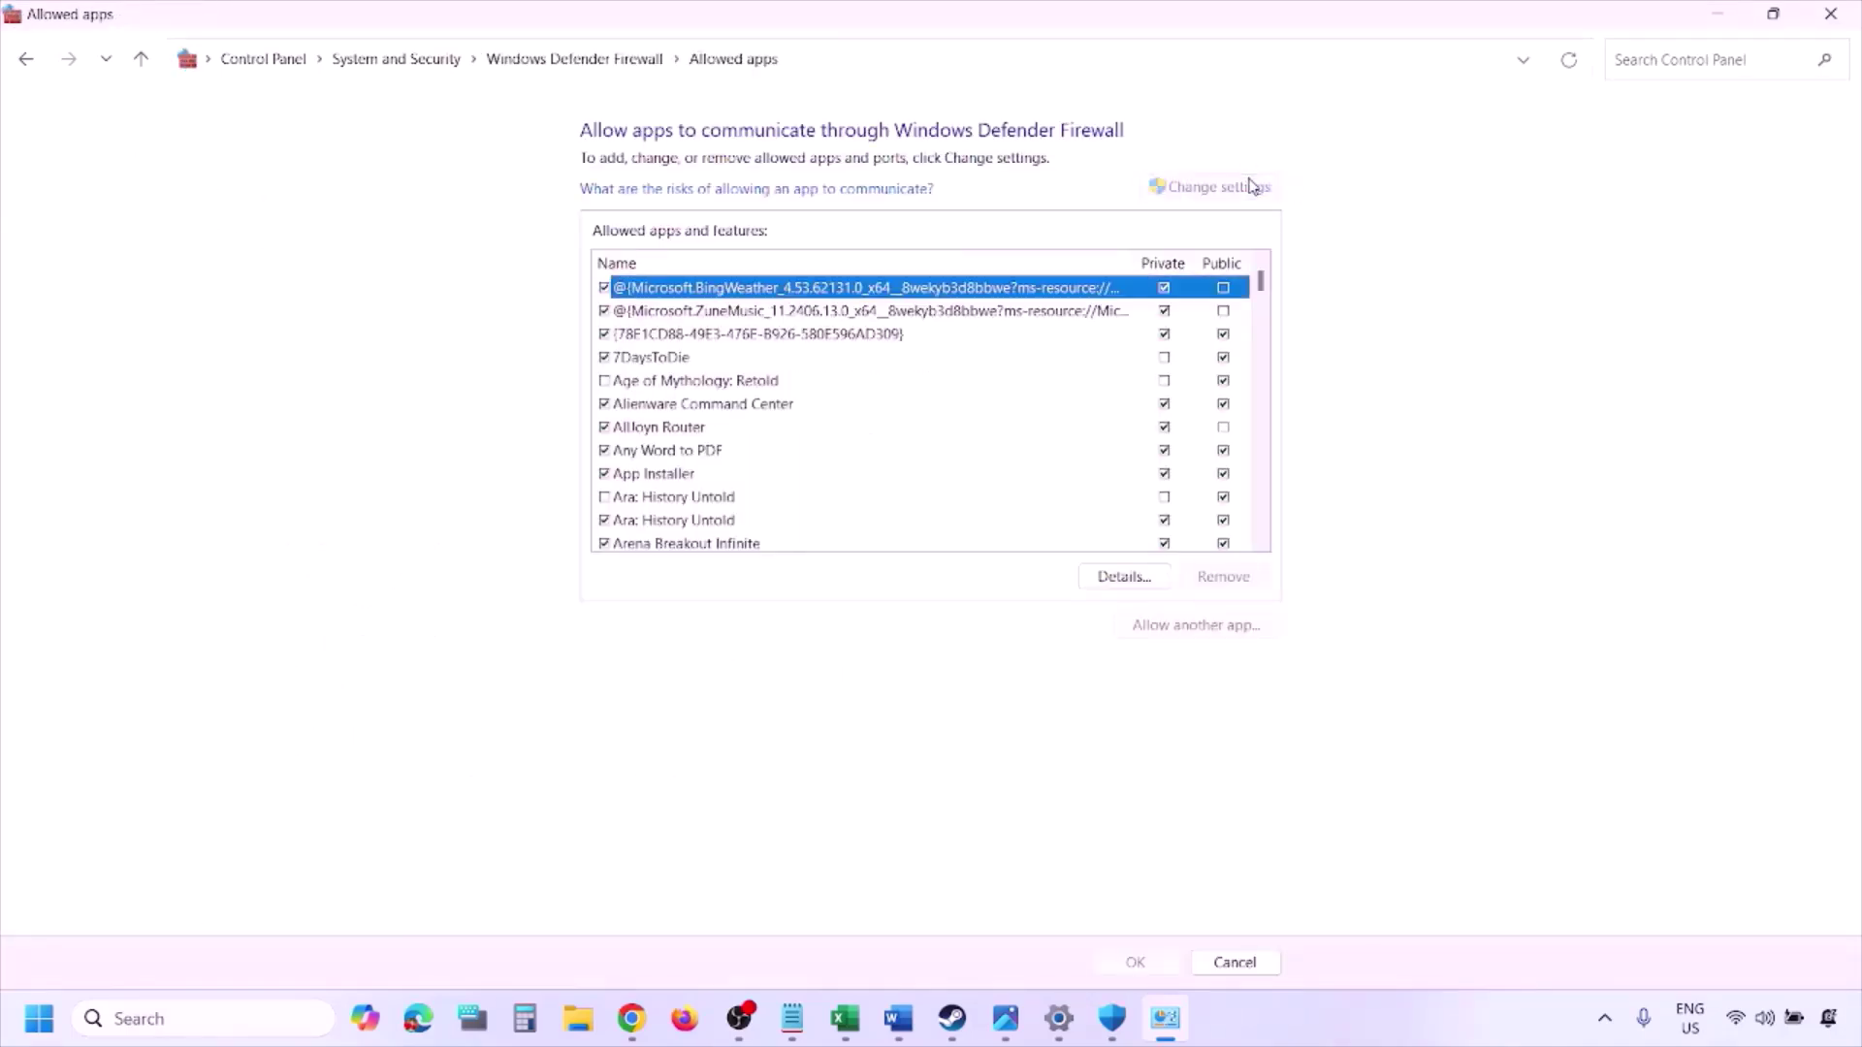
pyautogui.click(1208, 626)
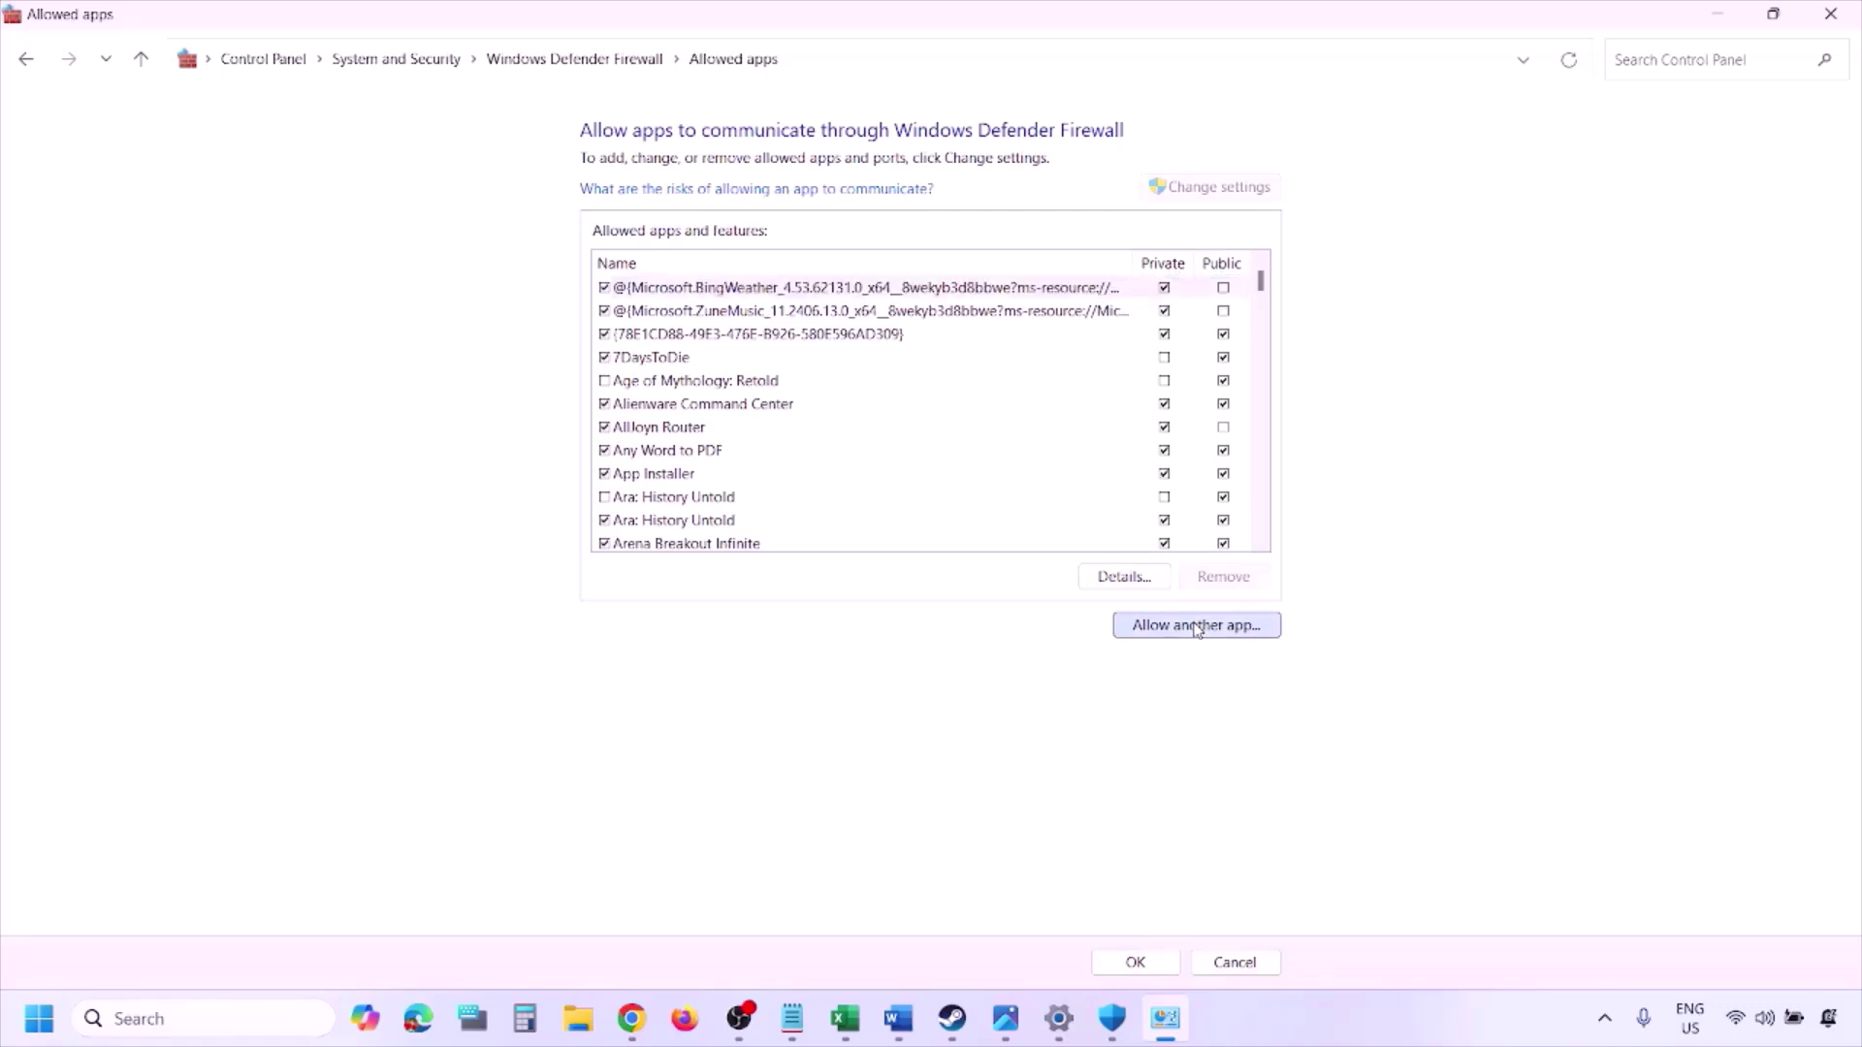
pyautogui.click(1097, 623)
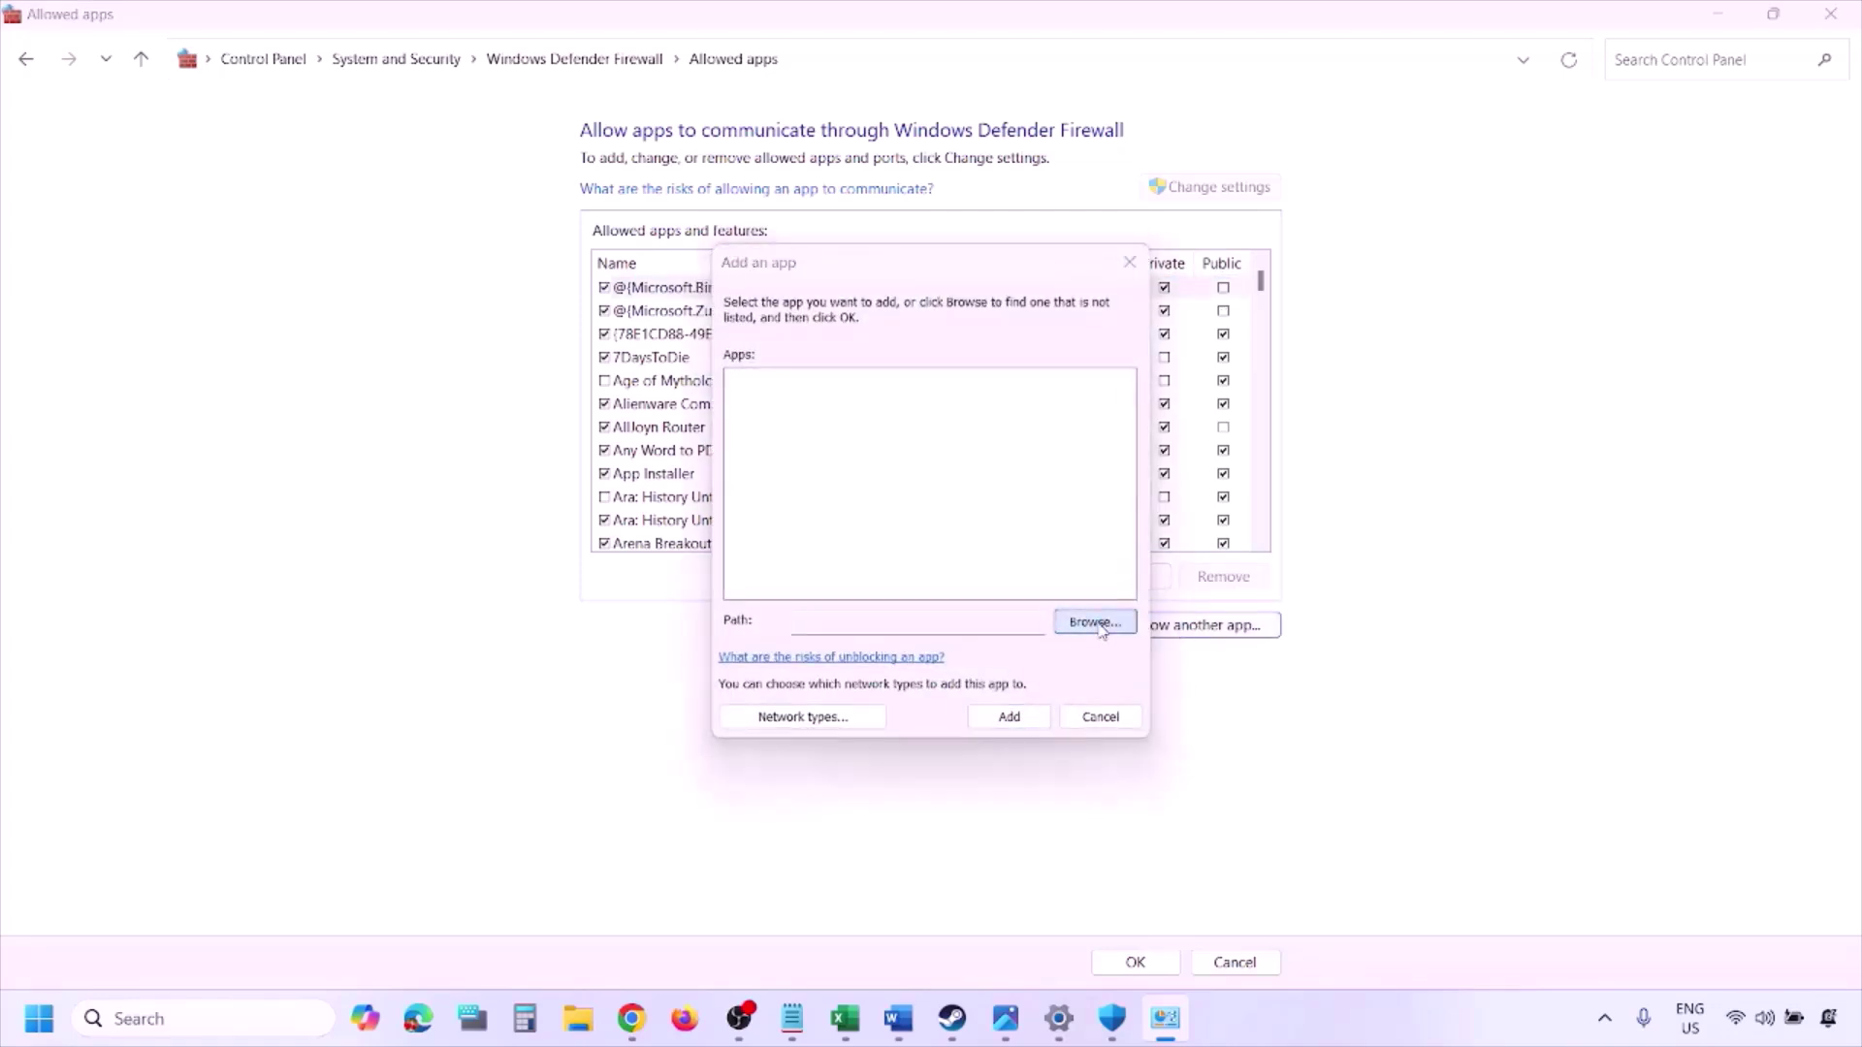
pyautogui.click(854, 640)
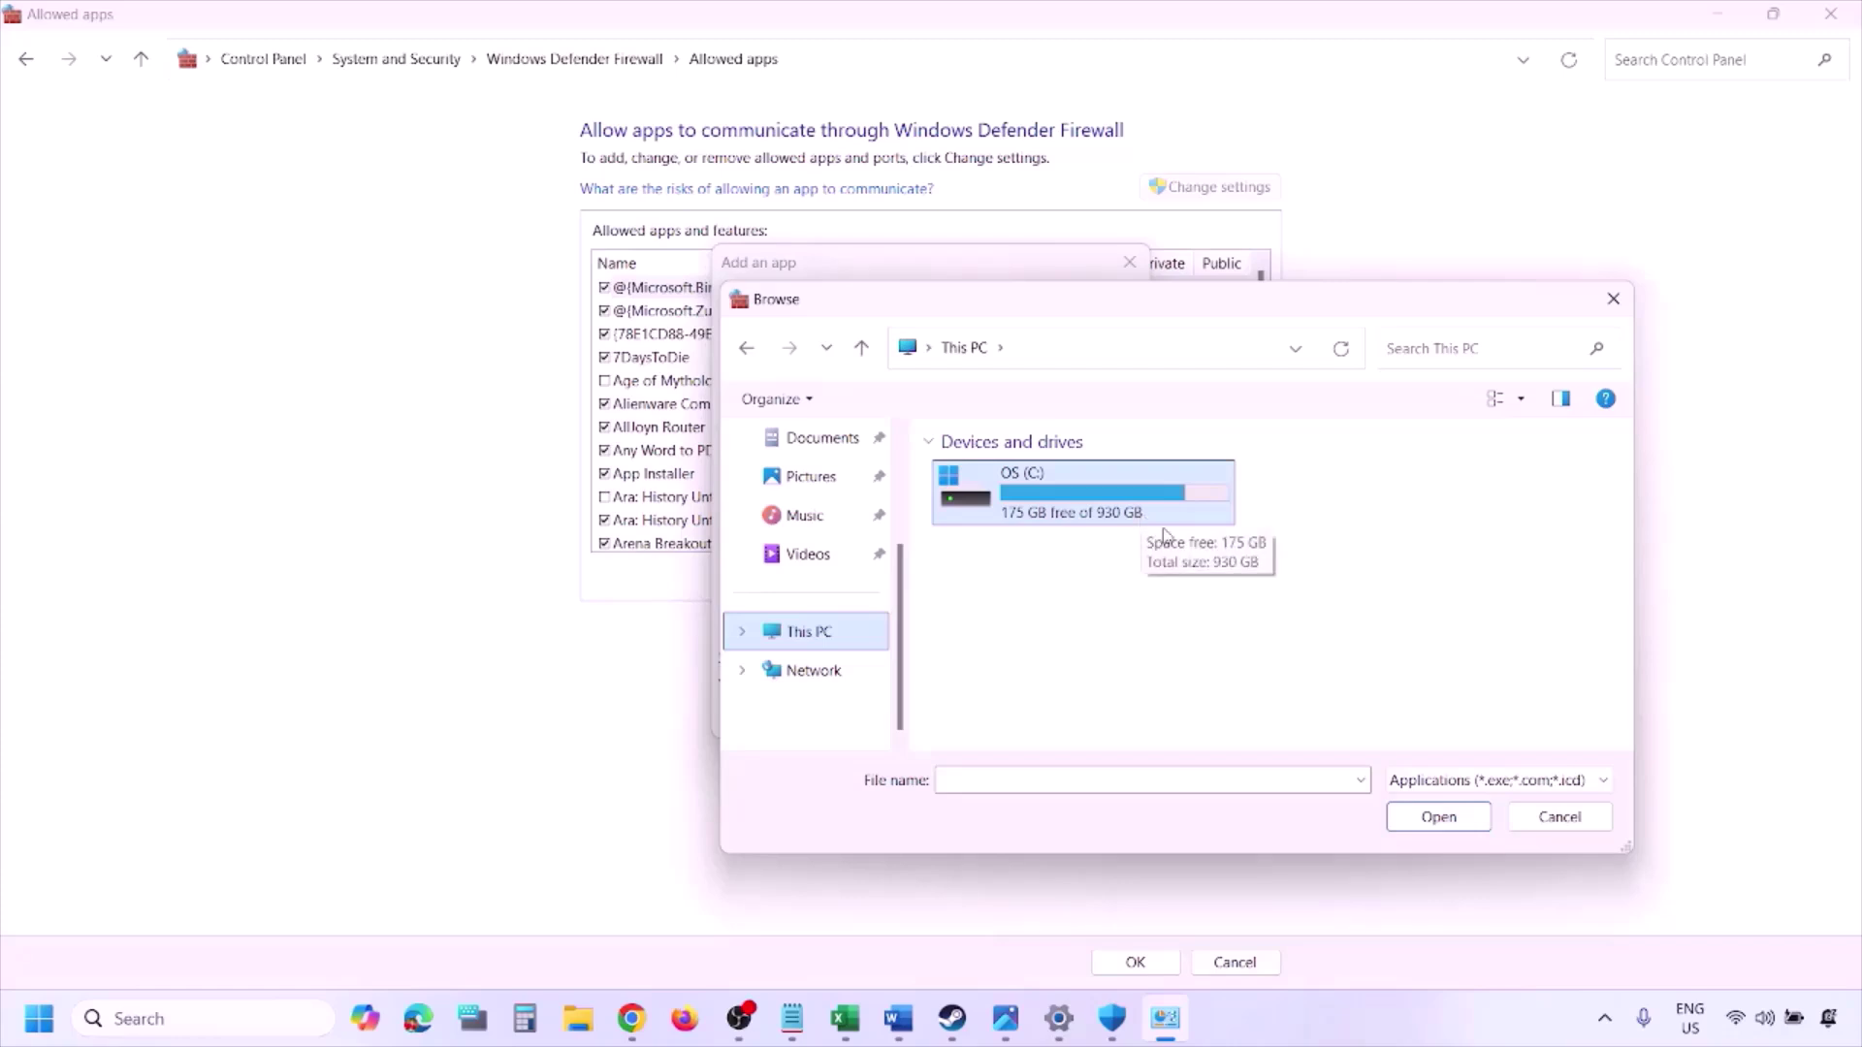
pyautogui.click(1536, 825)
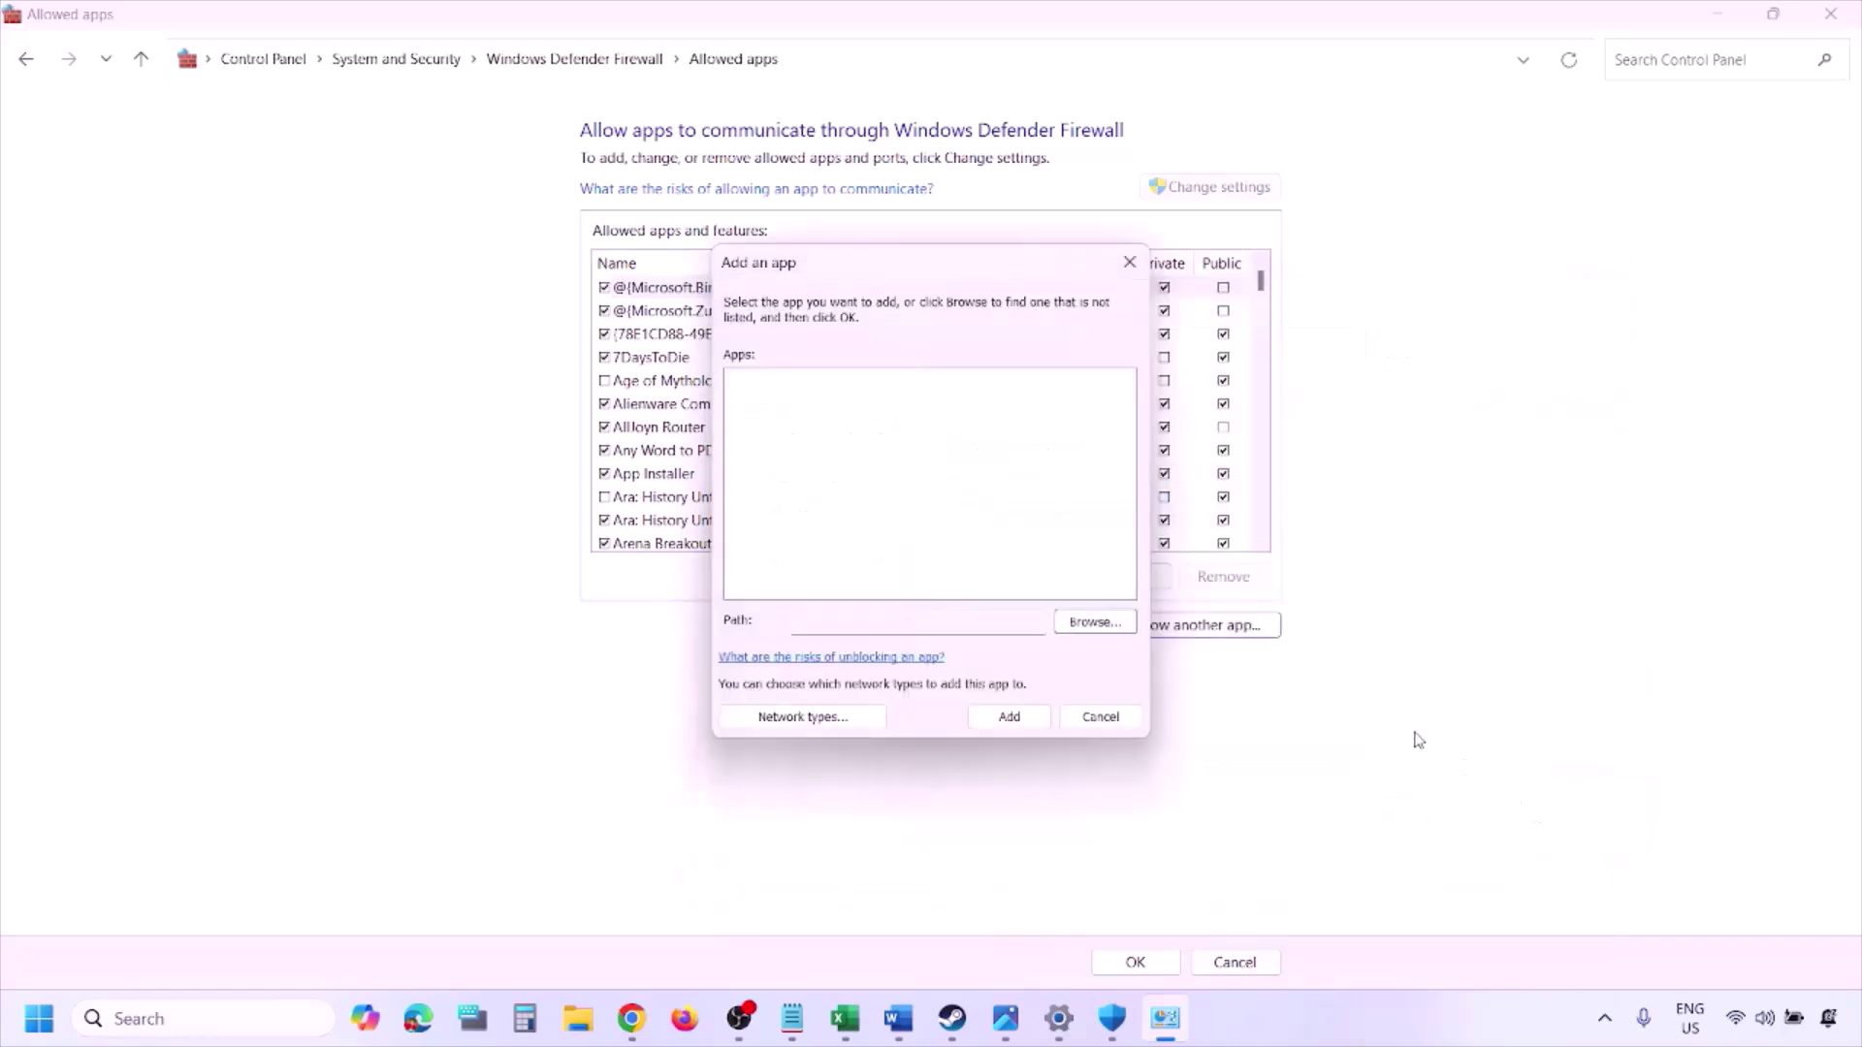
pyautogui.click(1088, 720)
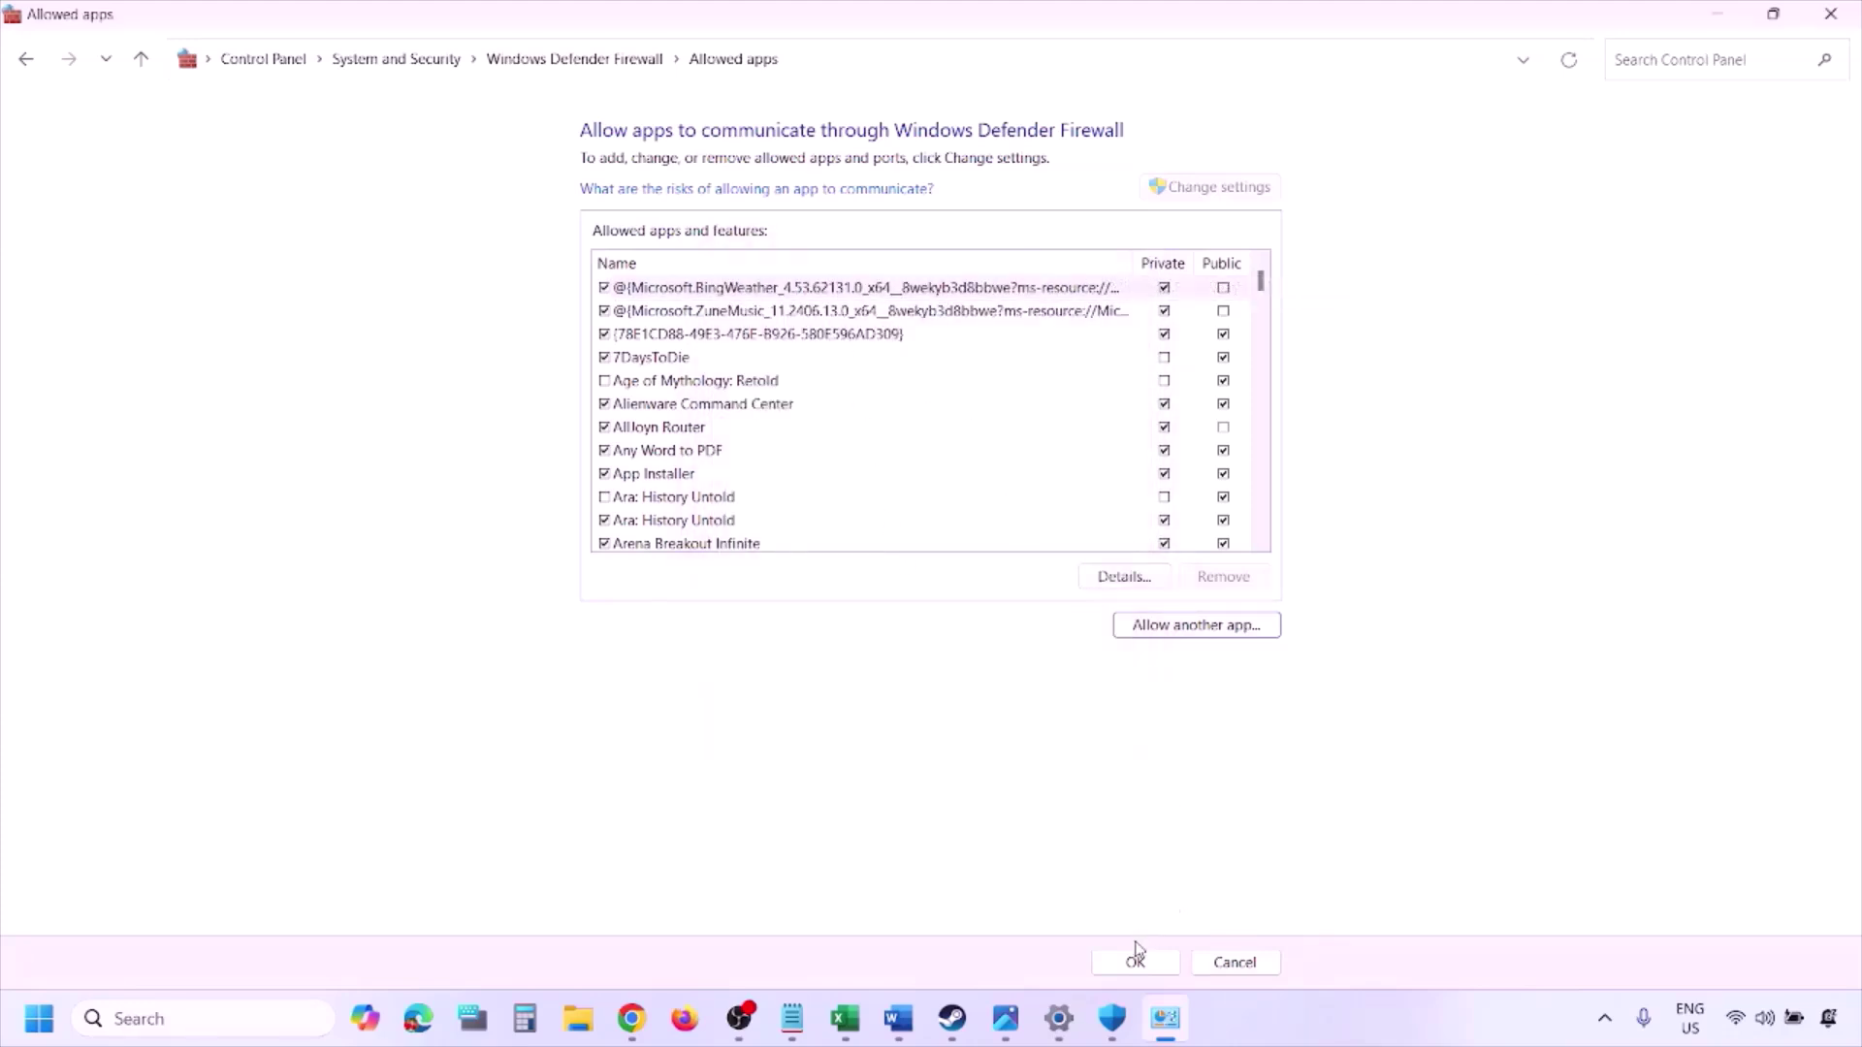
pyautogui.click(1830, 14)
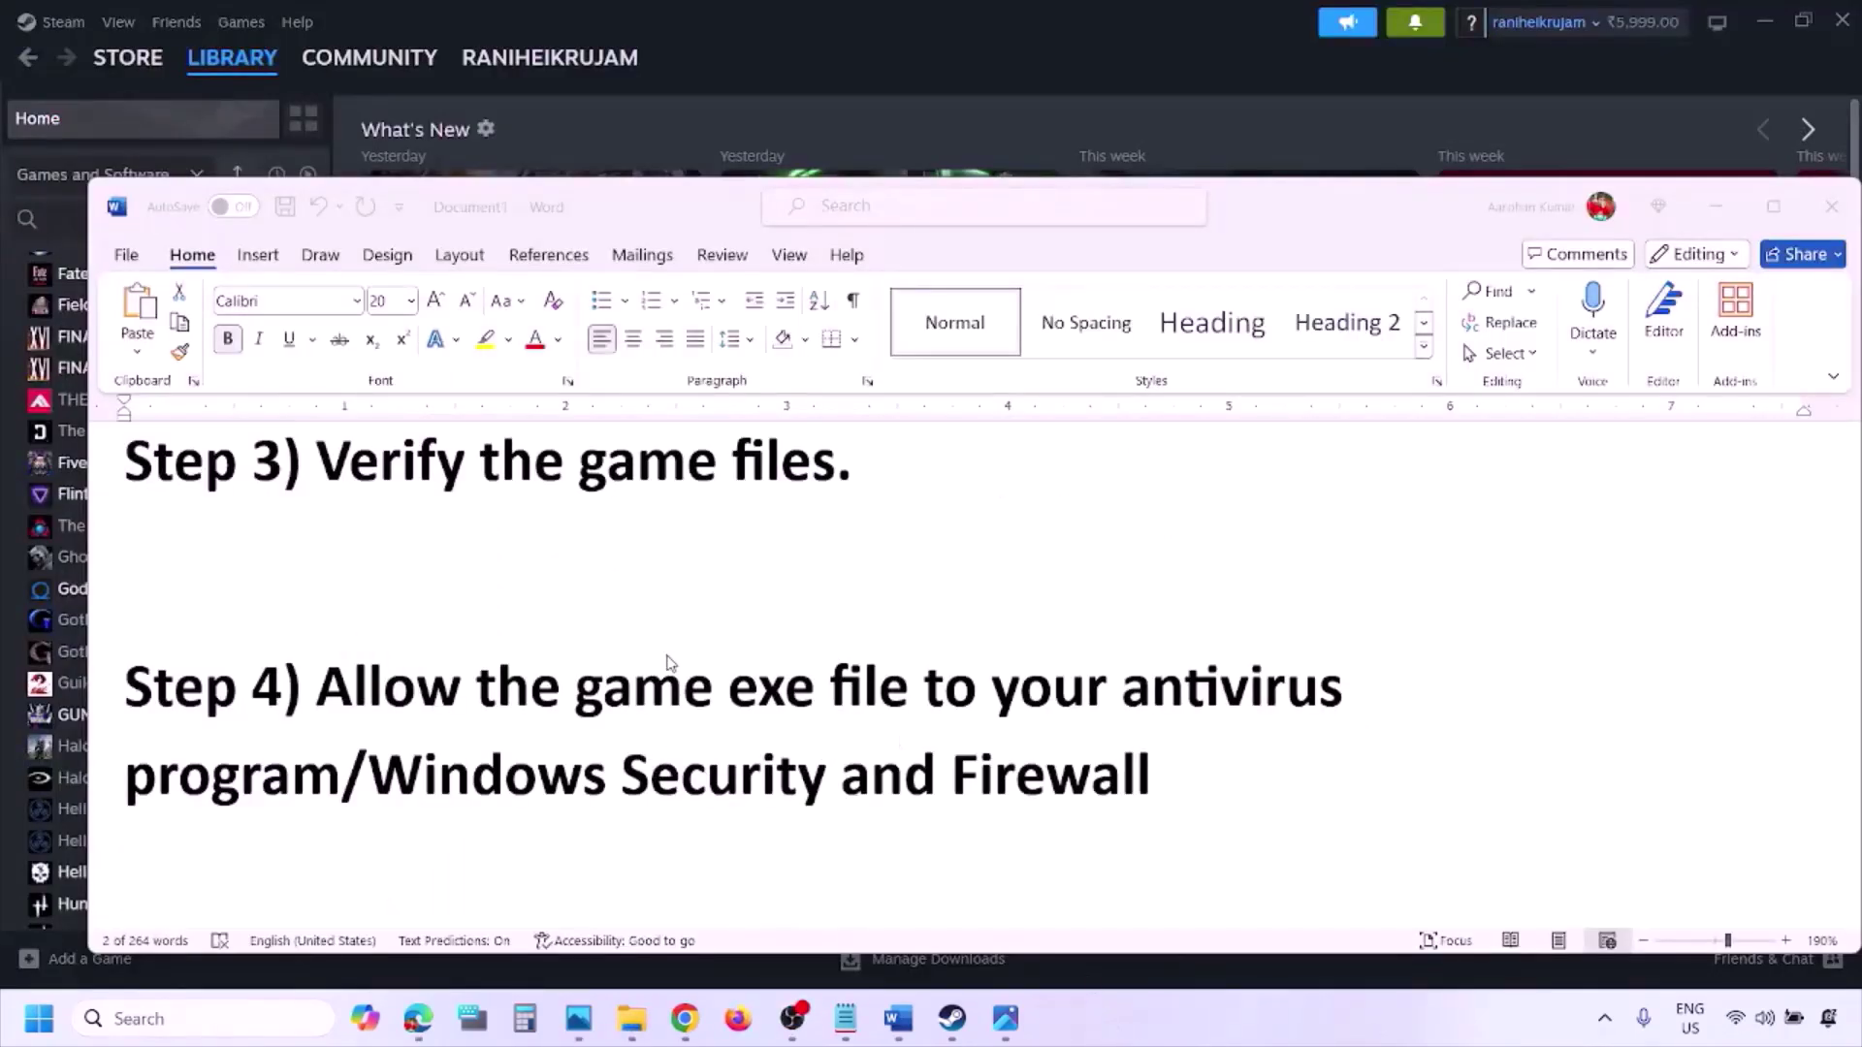
# - Review Step 5's clean-install notes, selecting 'Perform' and the NVIDIA and AMD links, then switch to the NVIDIA page
pyautogui.scroll(-5, 669, 669)
pyautogui.scroll(-3, 623, 679)
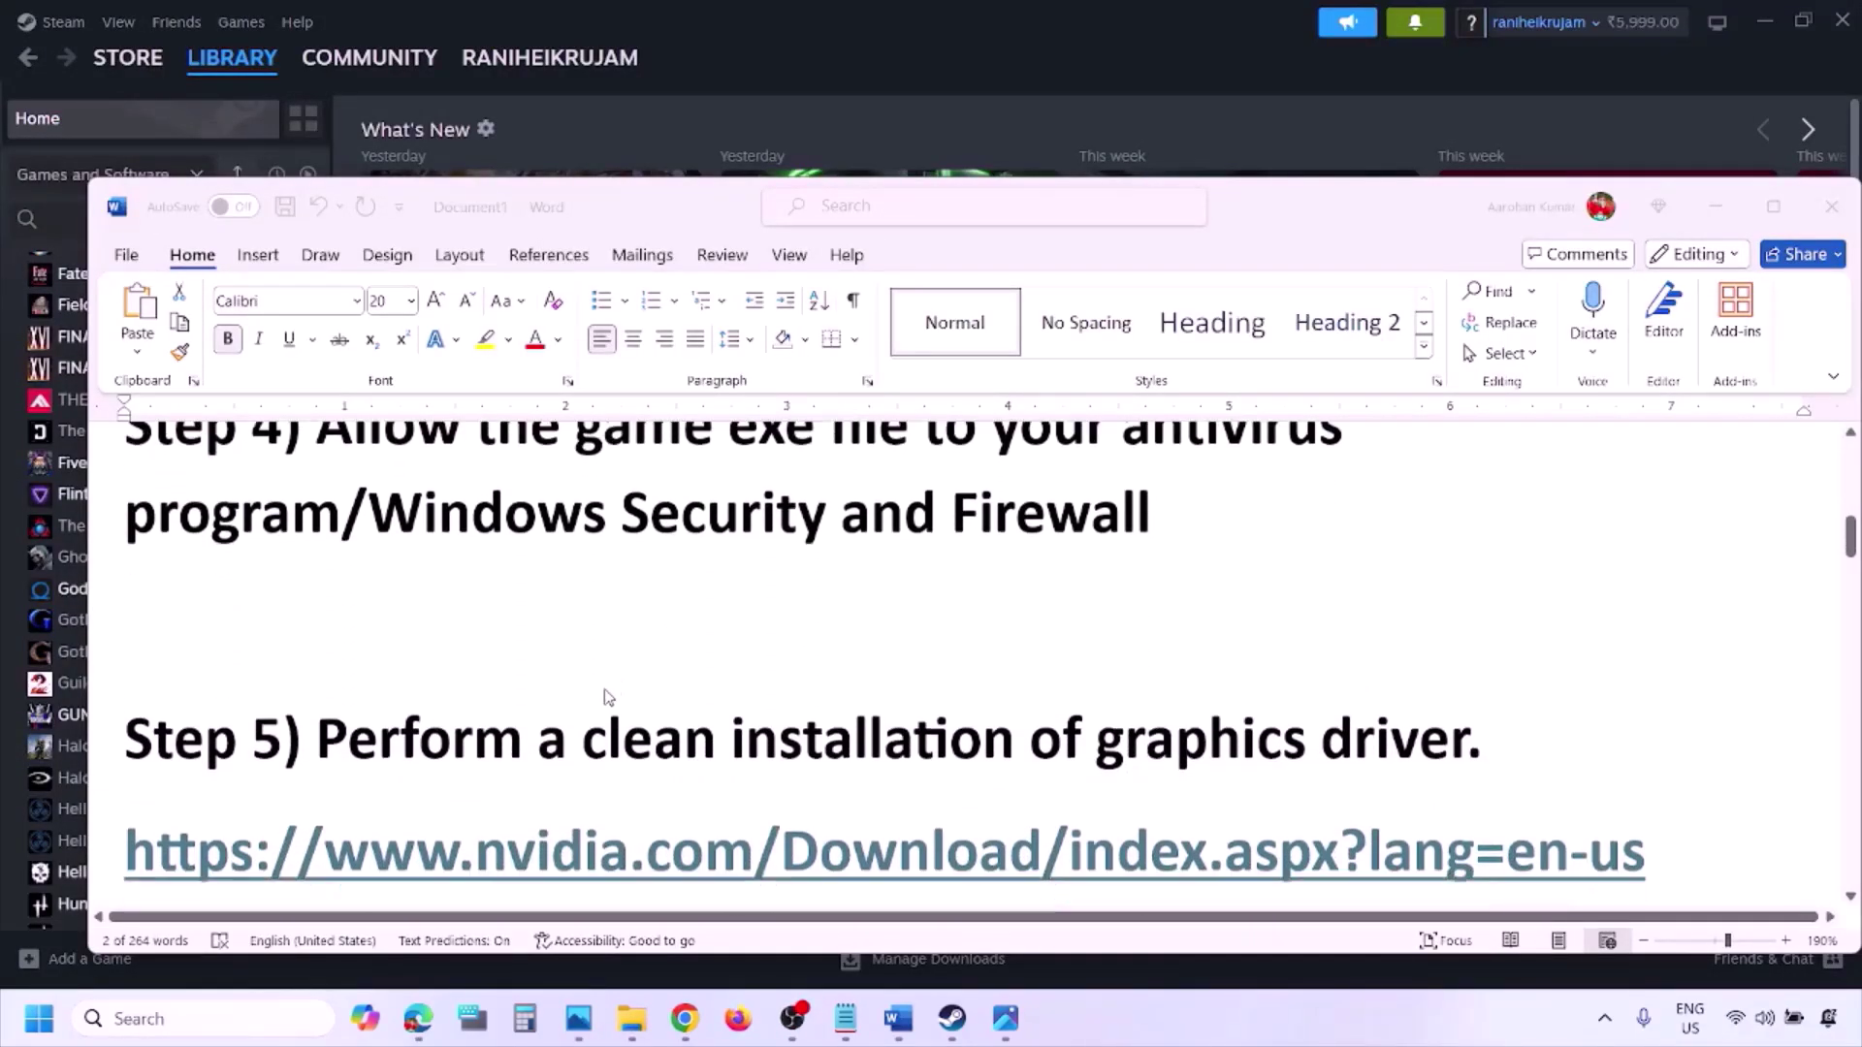
pyautogui.doubleClick(461, 633)
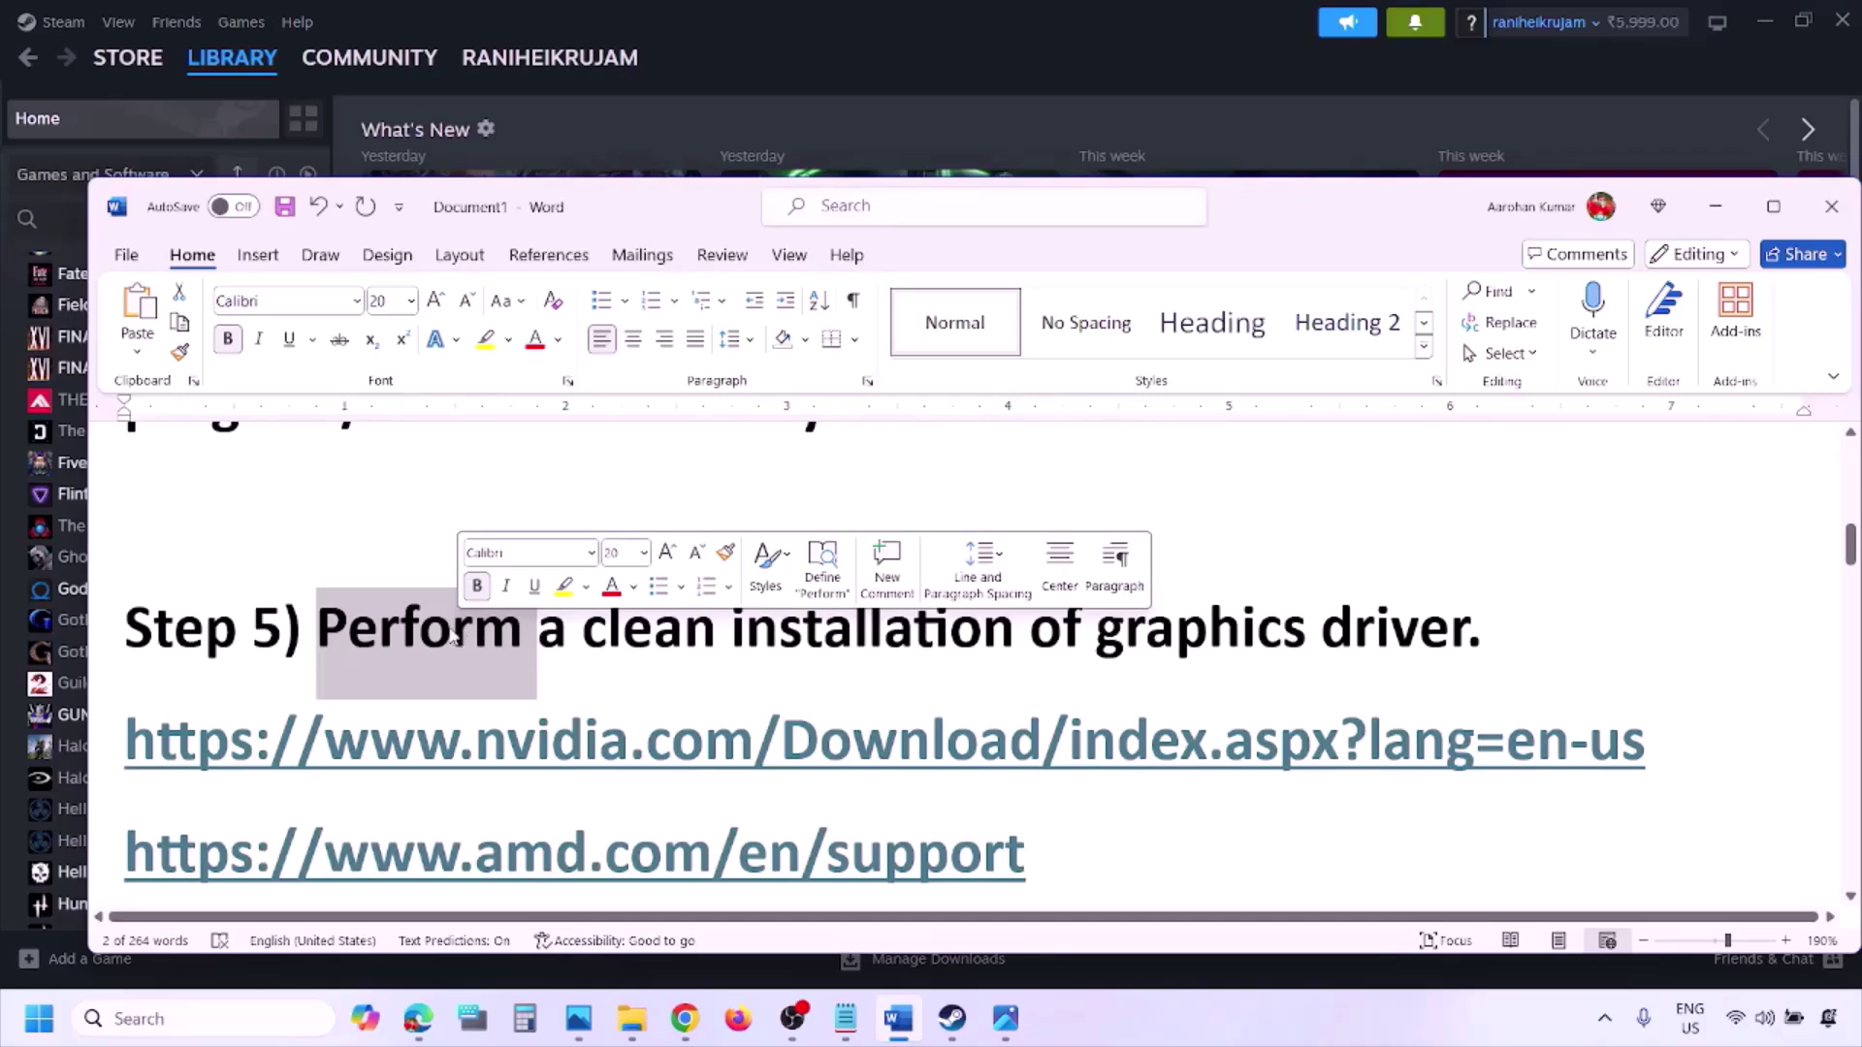
pyautogui.moveTo(417, 742); pyautogui.dragTo(667, 747)
pyautogui.scroll(-1, 669, 761)
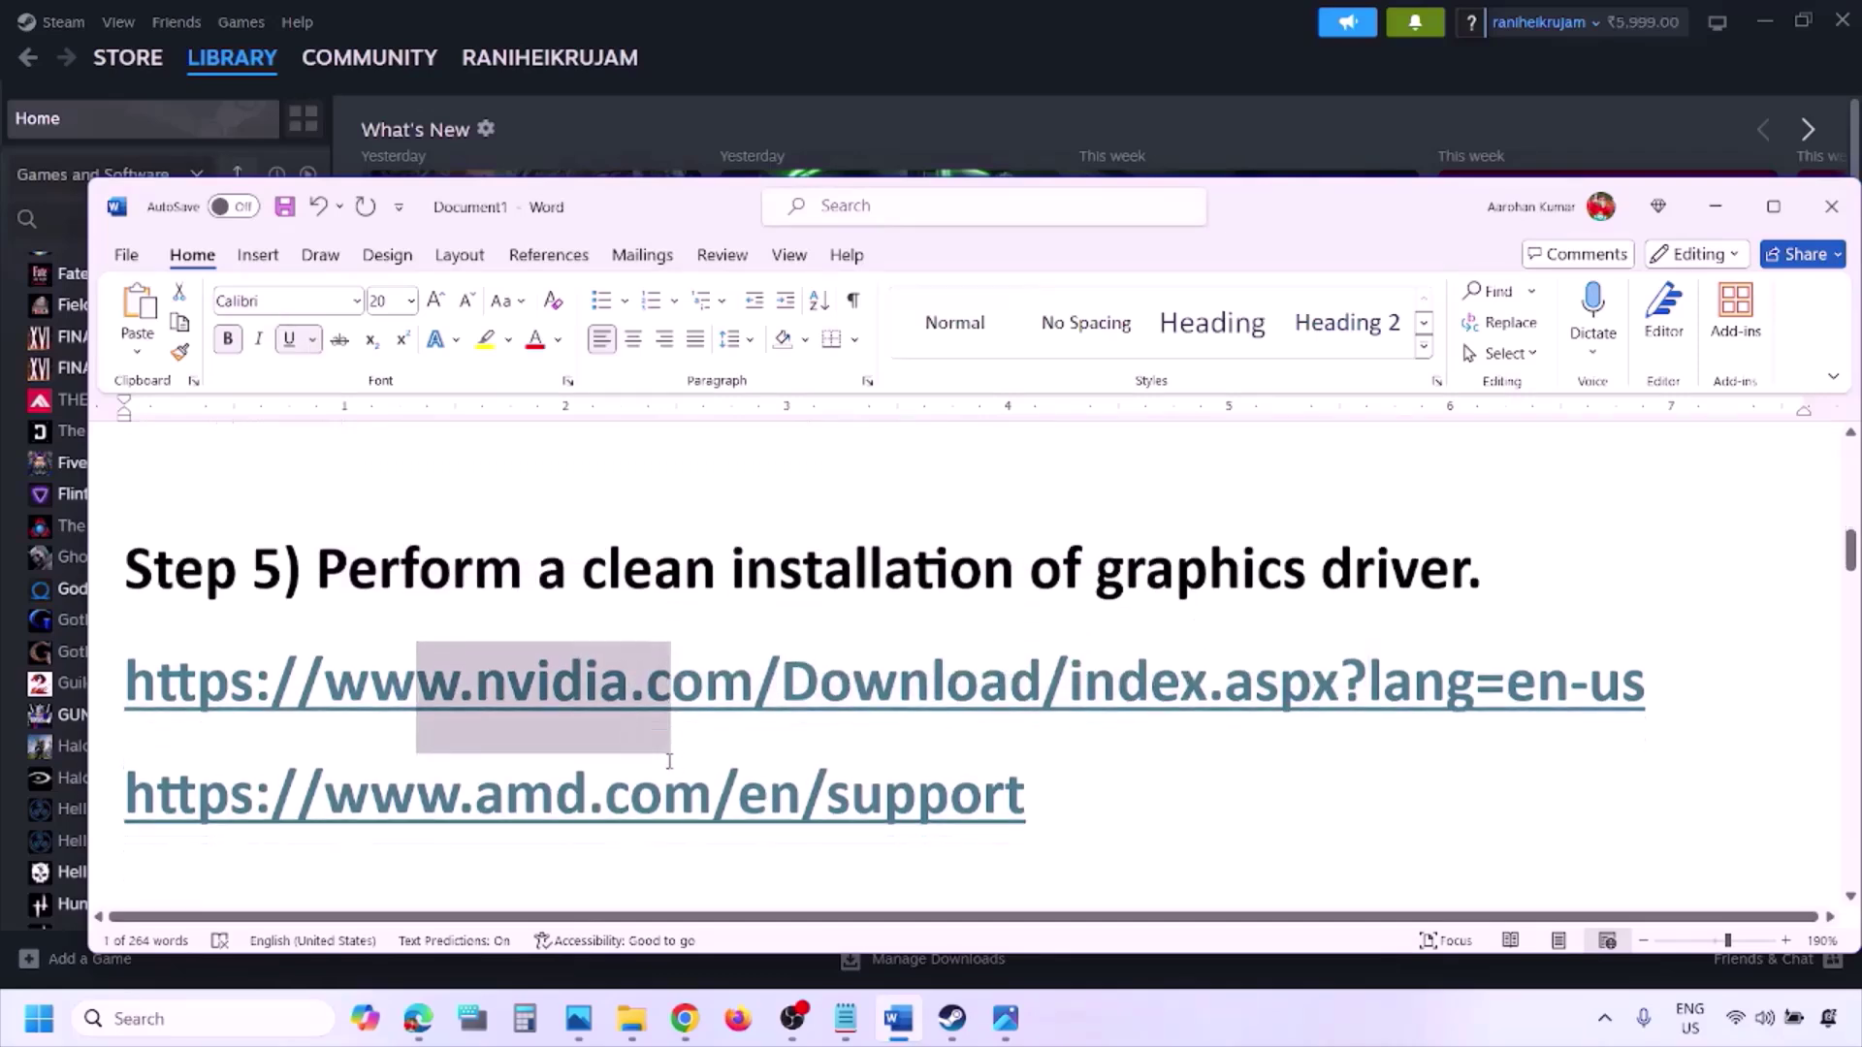
pyautogui.scroll(-1, 669, 761)
pyautogui.moveTo(414, 782); pyautogui.dragTo(979, 781)
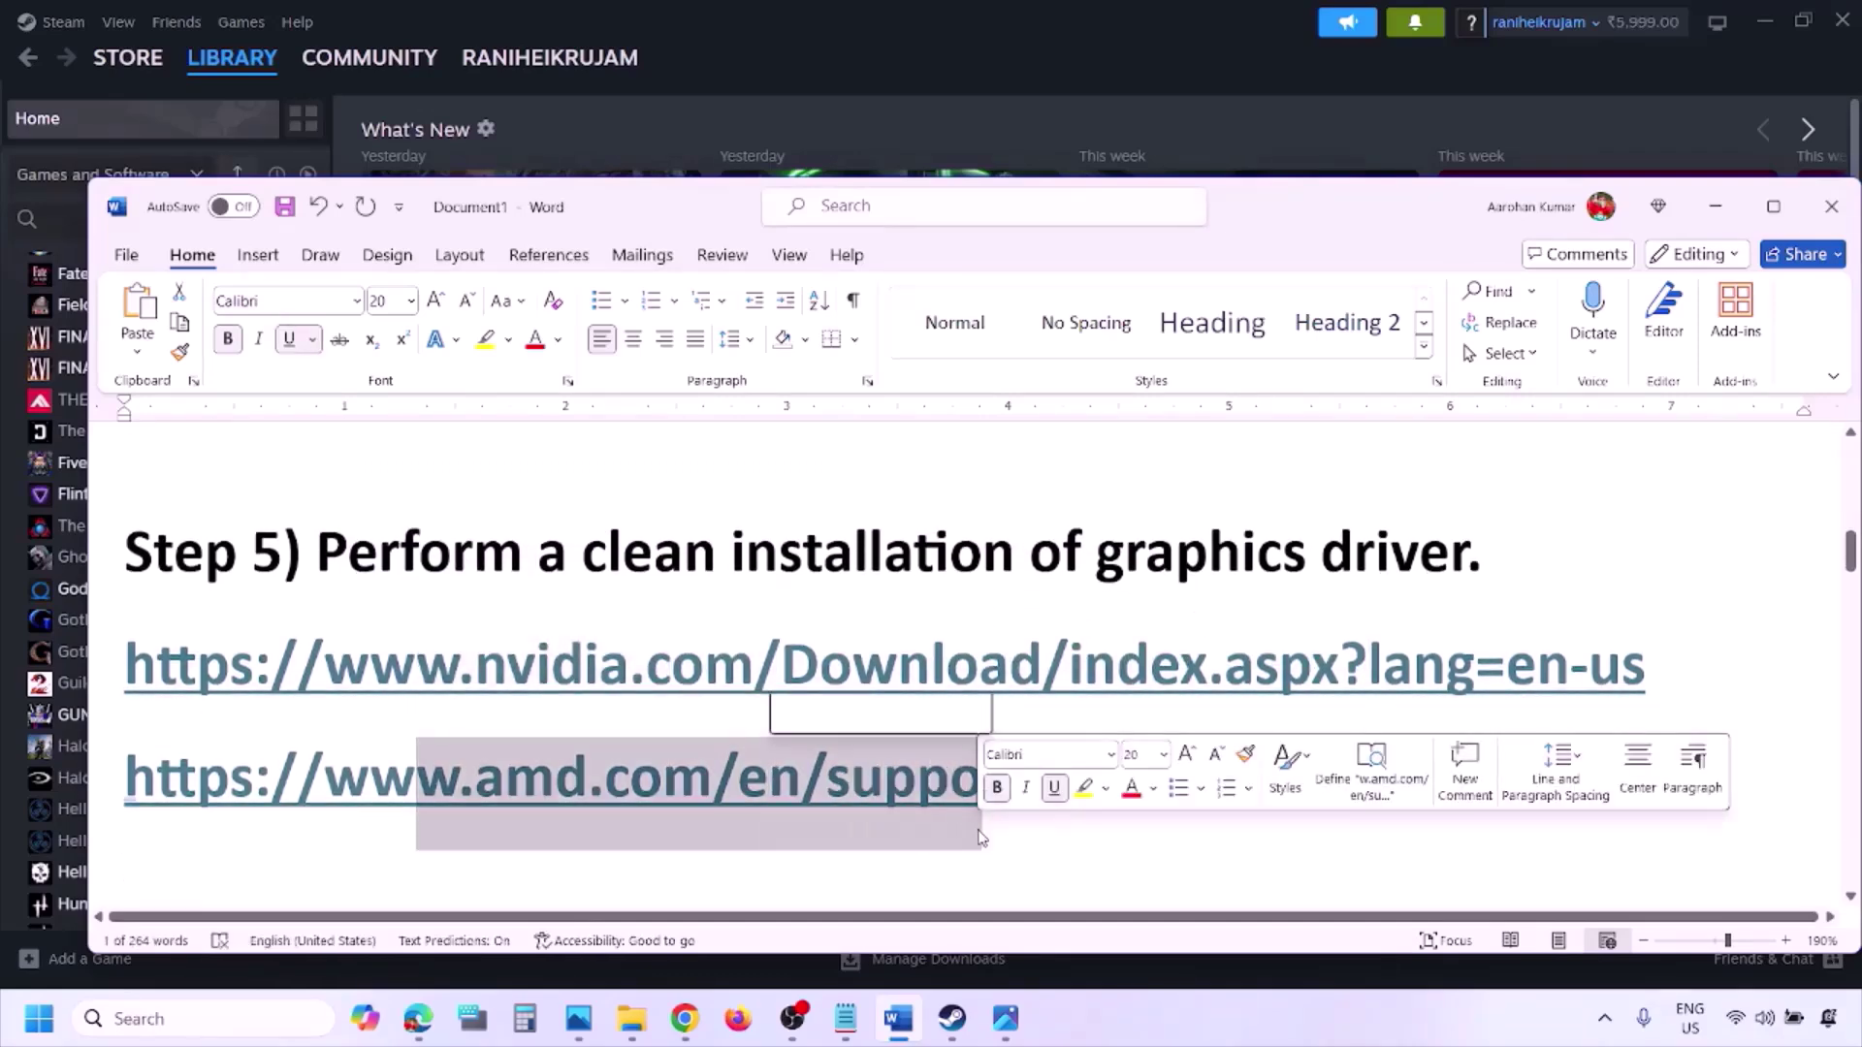
pyautogui.click(1223, 1003)
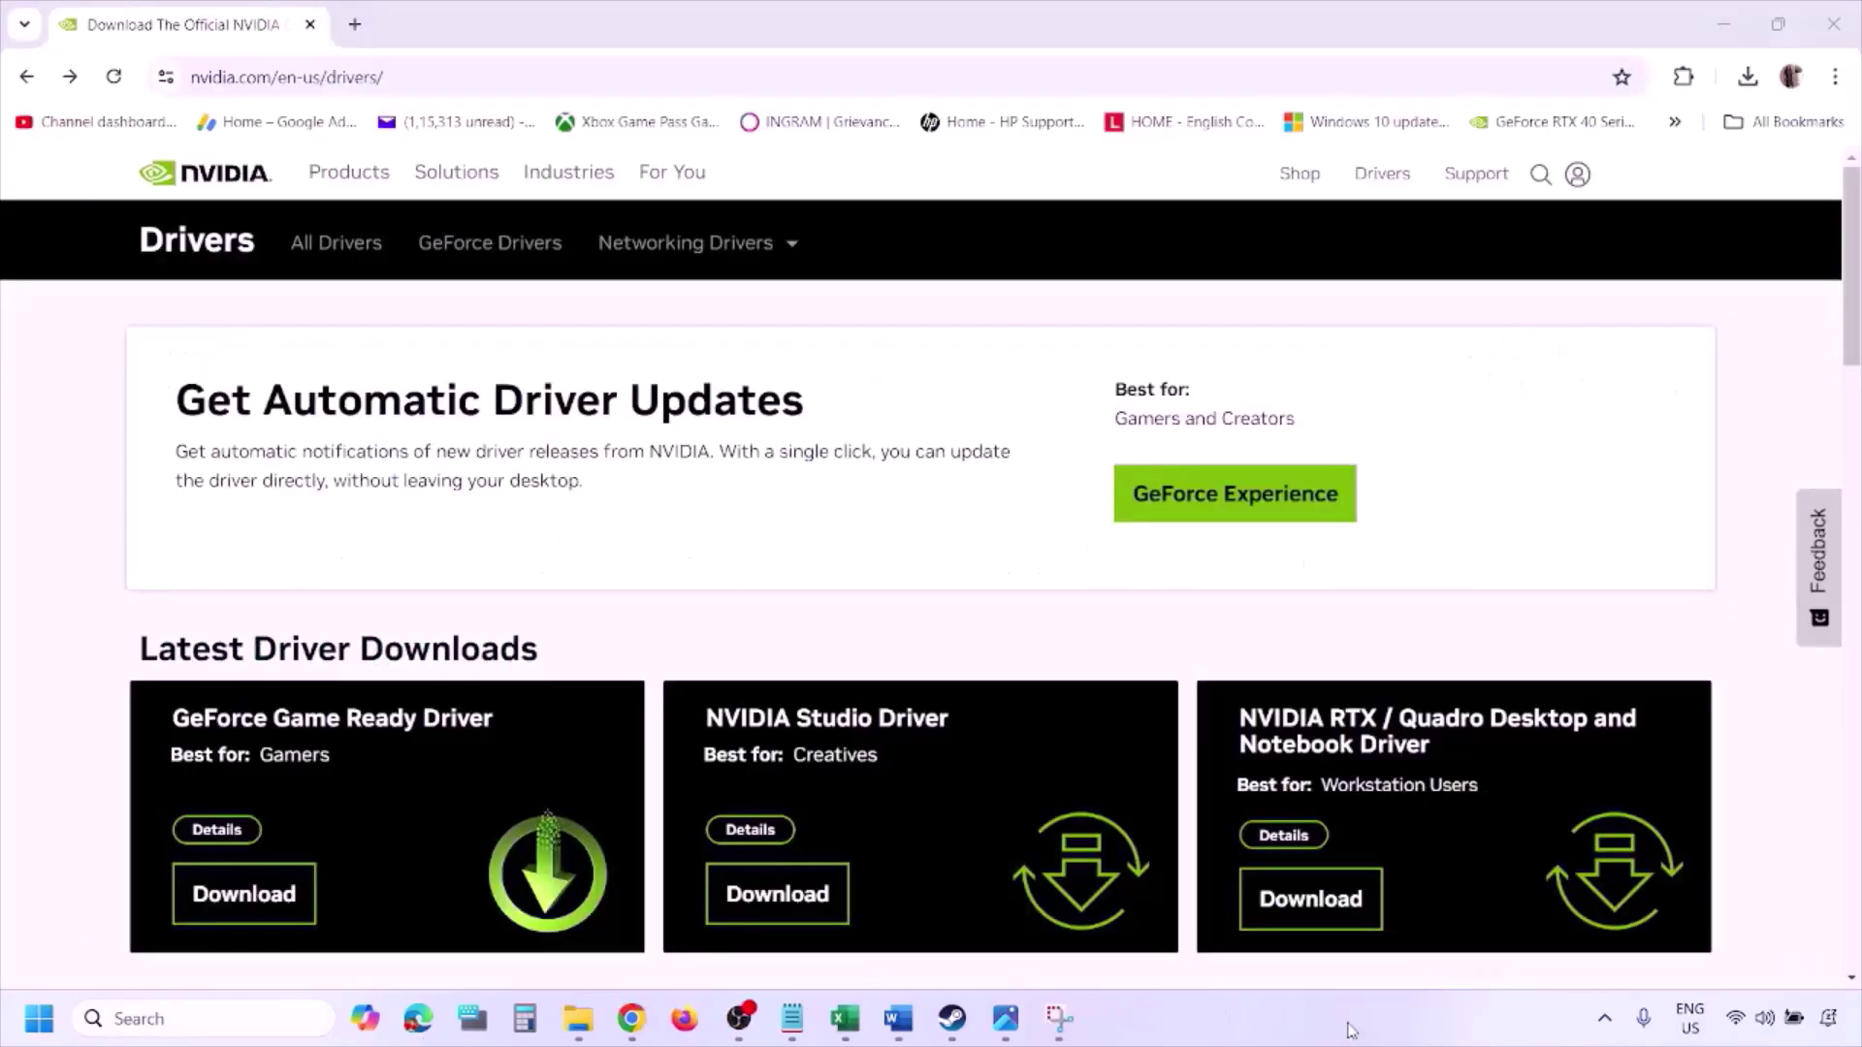
# - Run a manual NVIDIA driver search for GeForce RTX 3050 Laptop GPU on Windows 11, then view the results screenshot
pyautogui.scroll(-8, 435, 594)
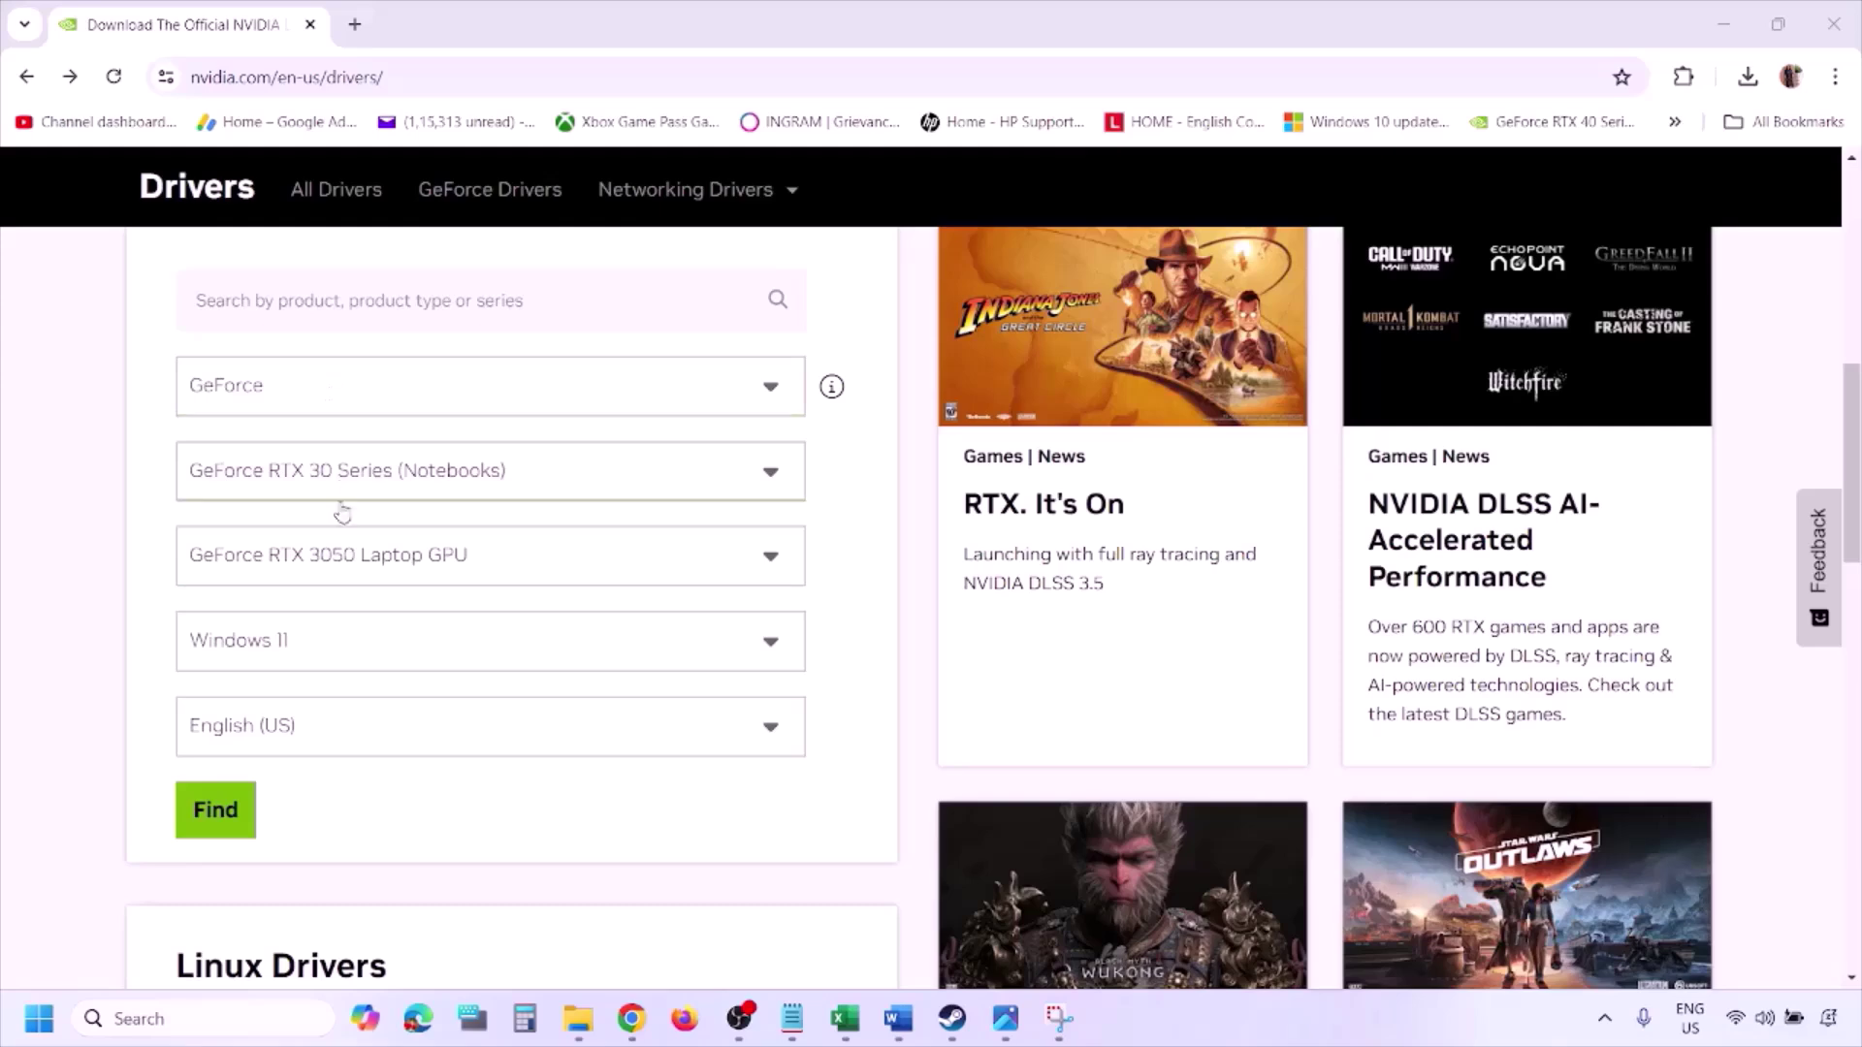
pyautogui.click(306, 646)
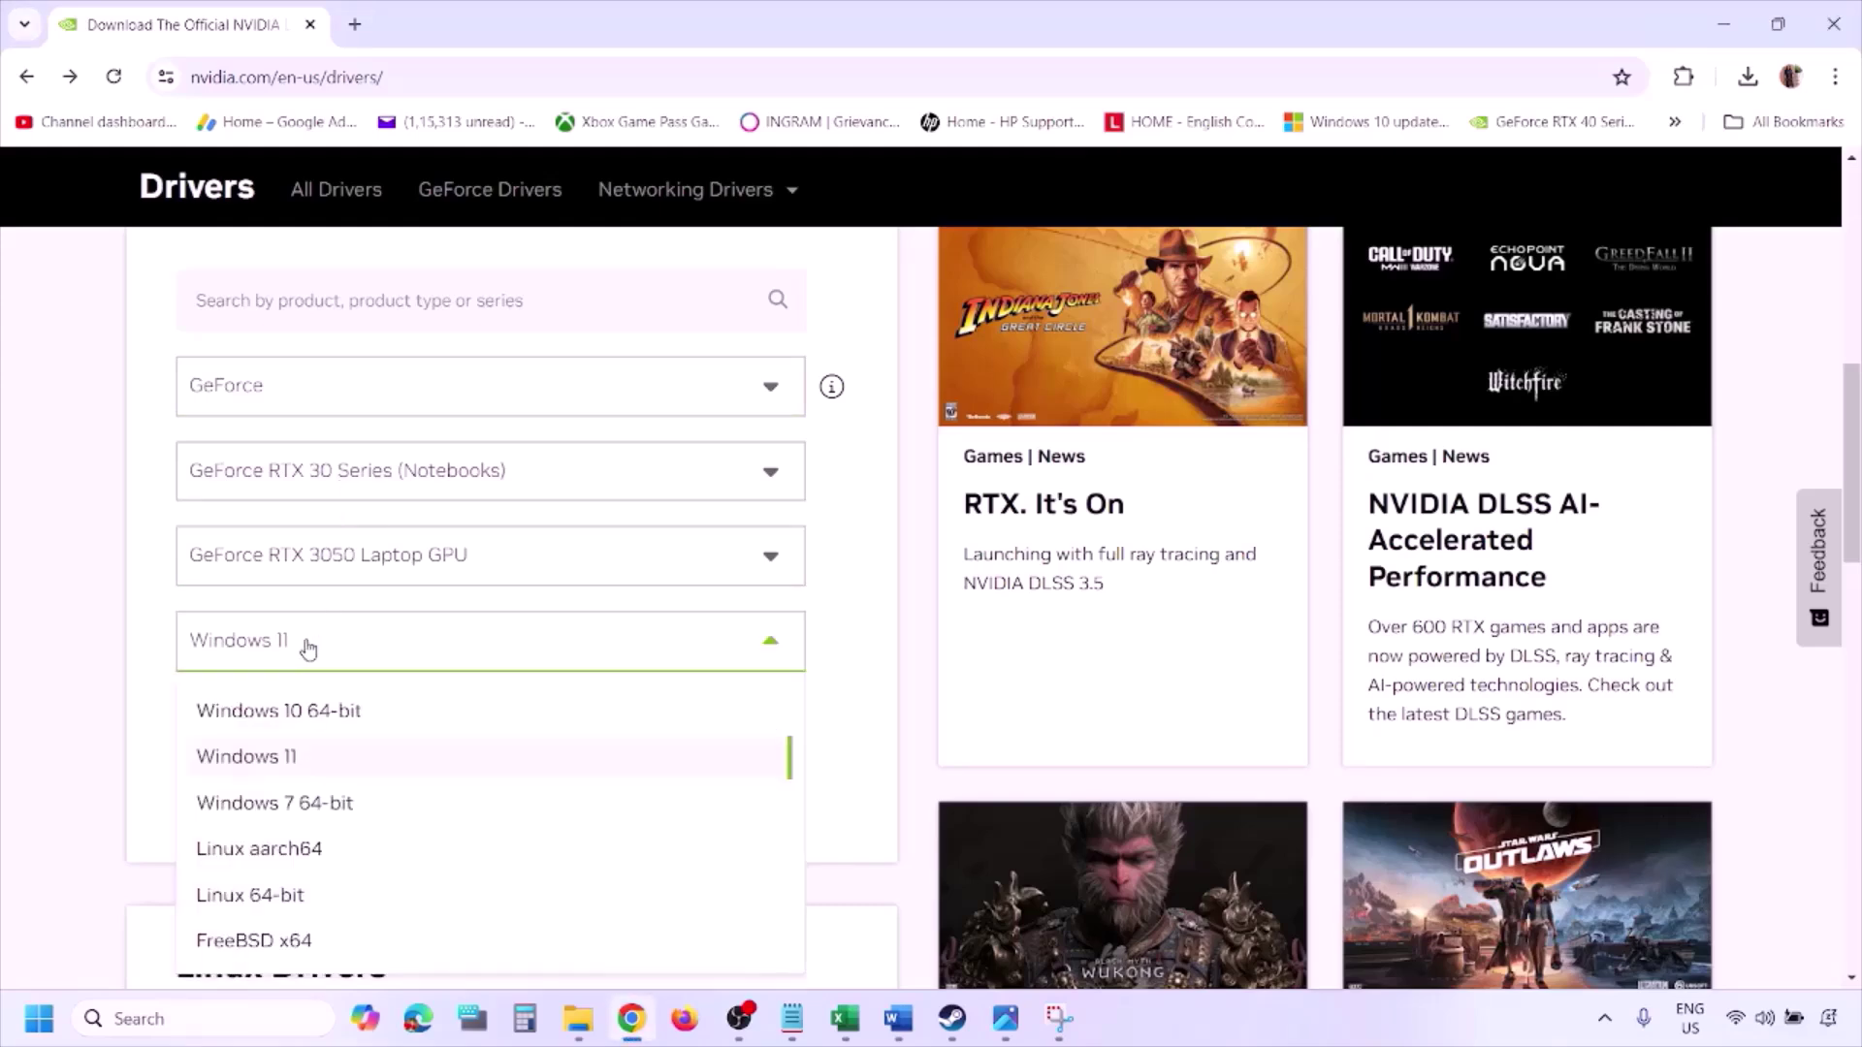
pyautogui.click(275, 760)
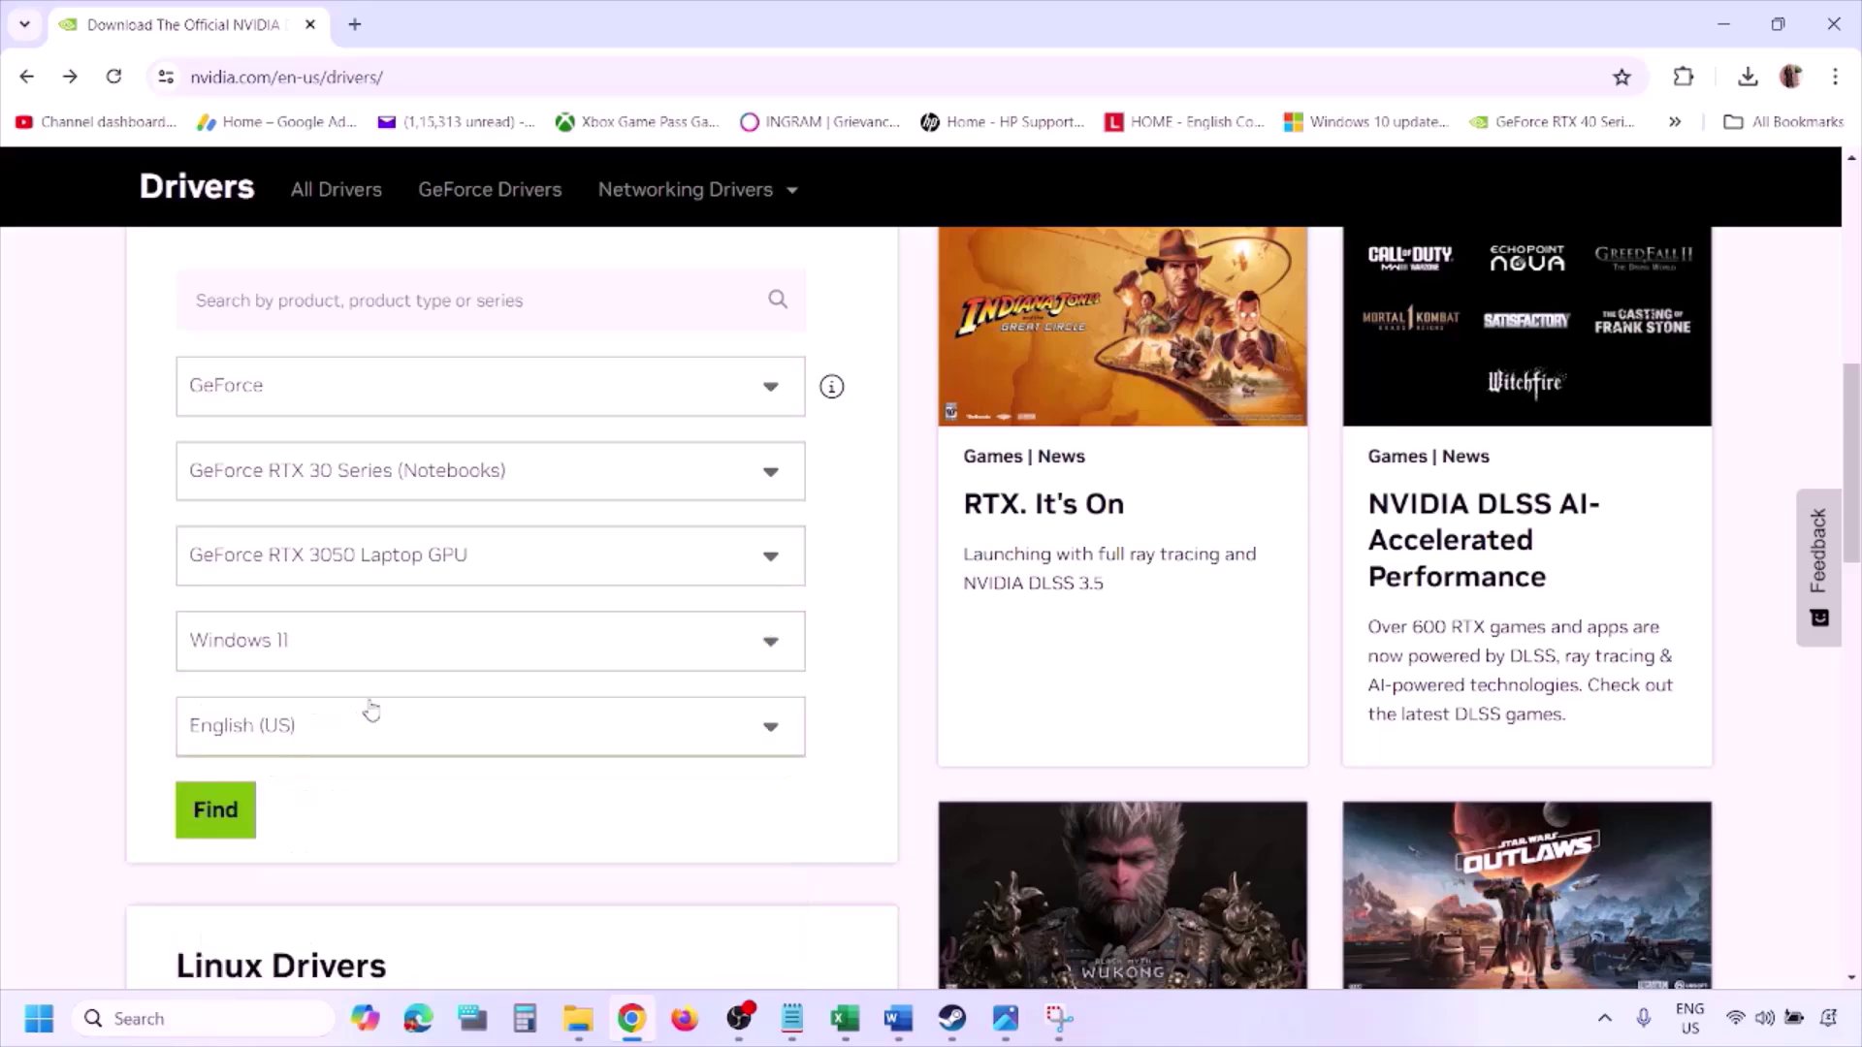
pyautogui.click(218, 811)
pyautogui.click(1006, 1020)
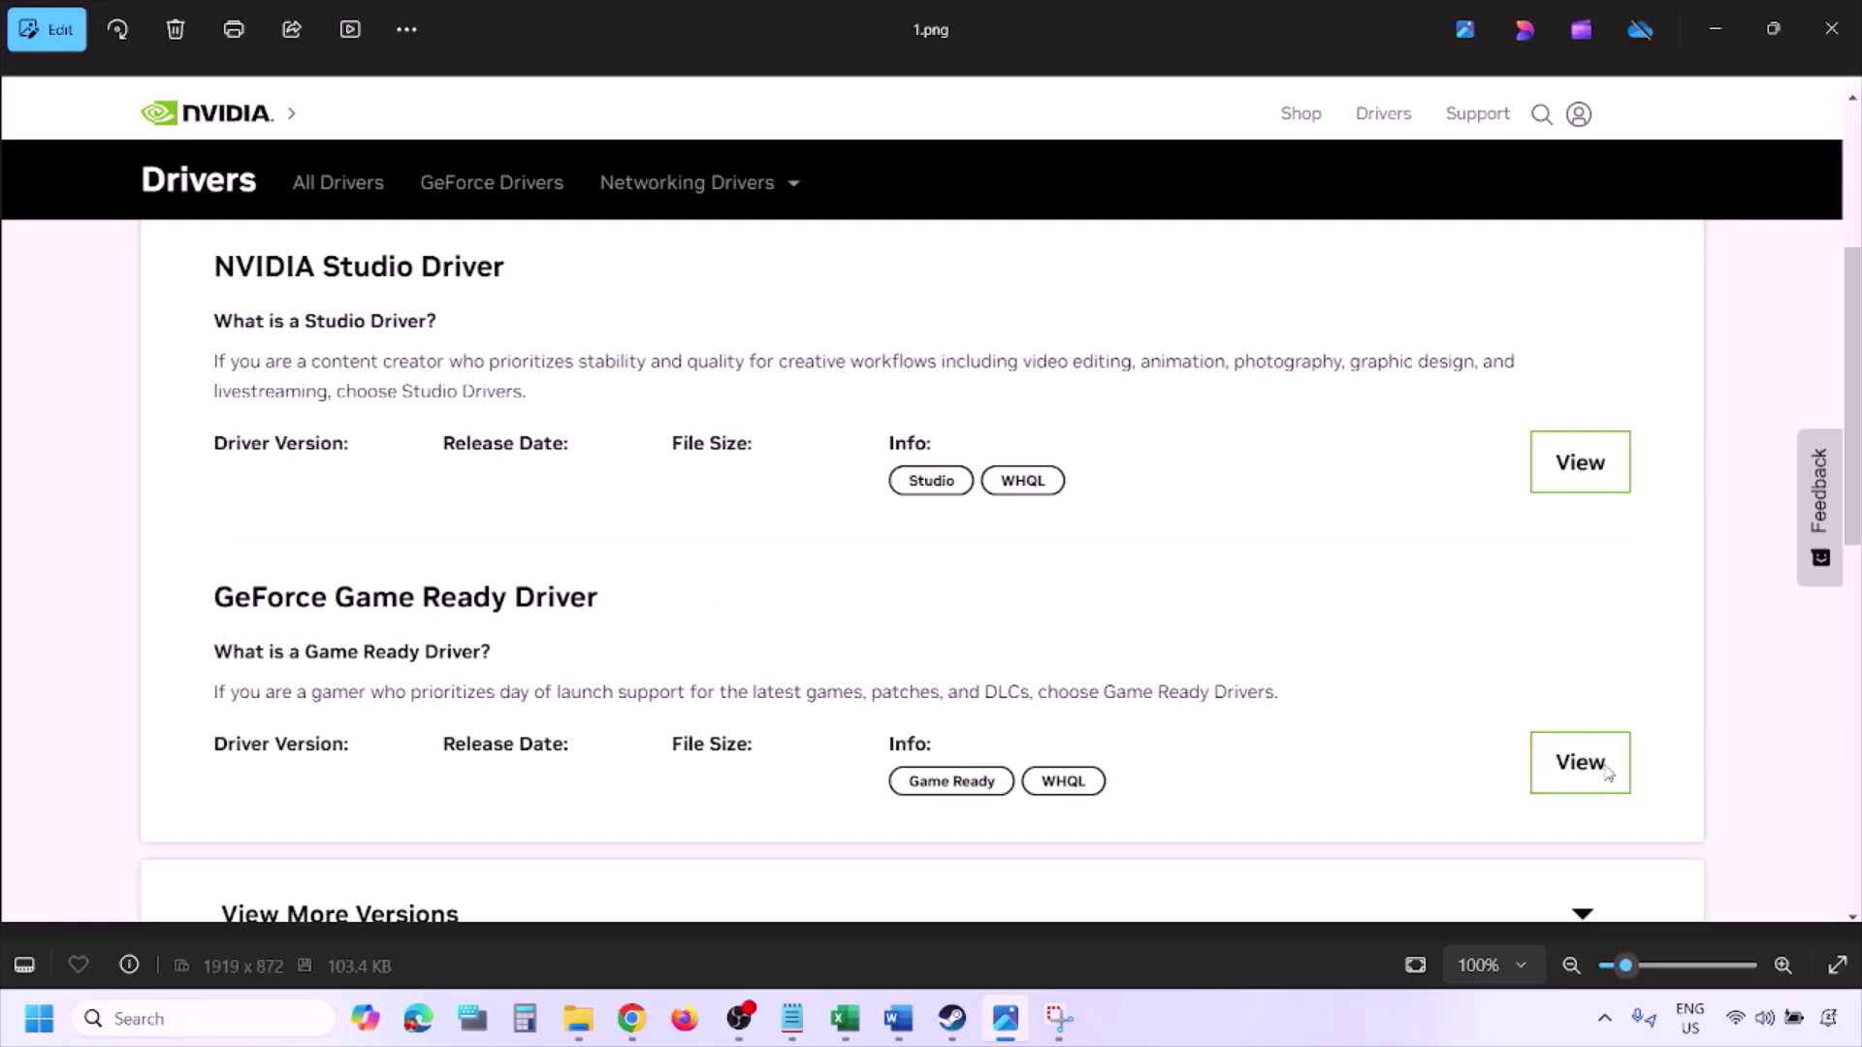
# - Step through screenshots 2.png to 5.png, ending on the NVIDIA custom installation options with clean install ticked
pyautogui.press('Right')
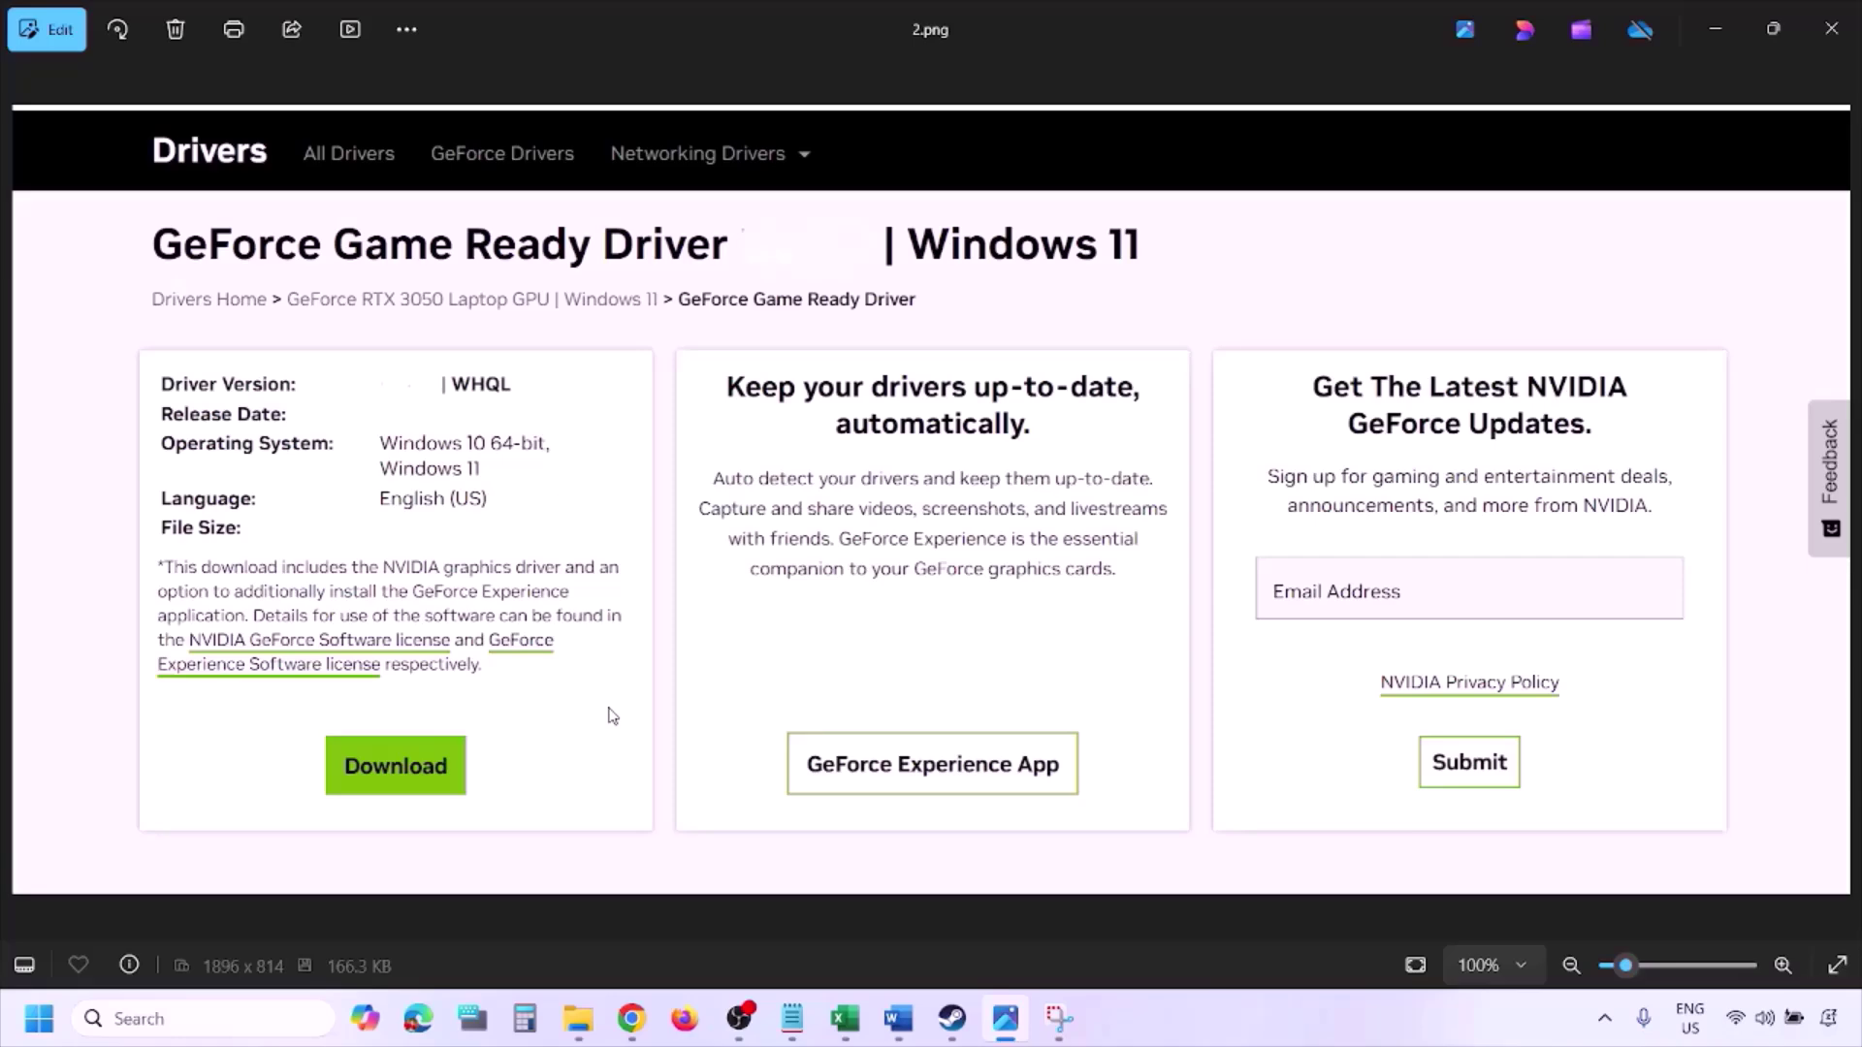
pyautogui.press('Right')
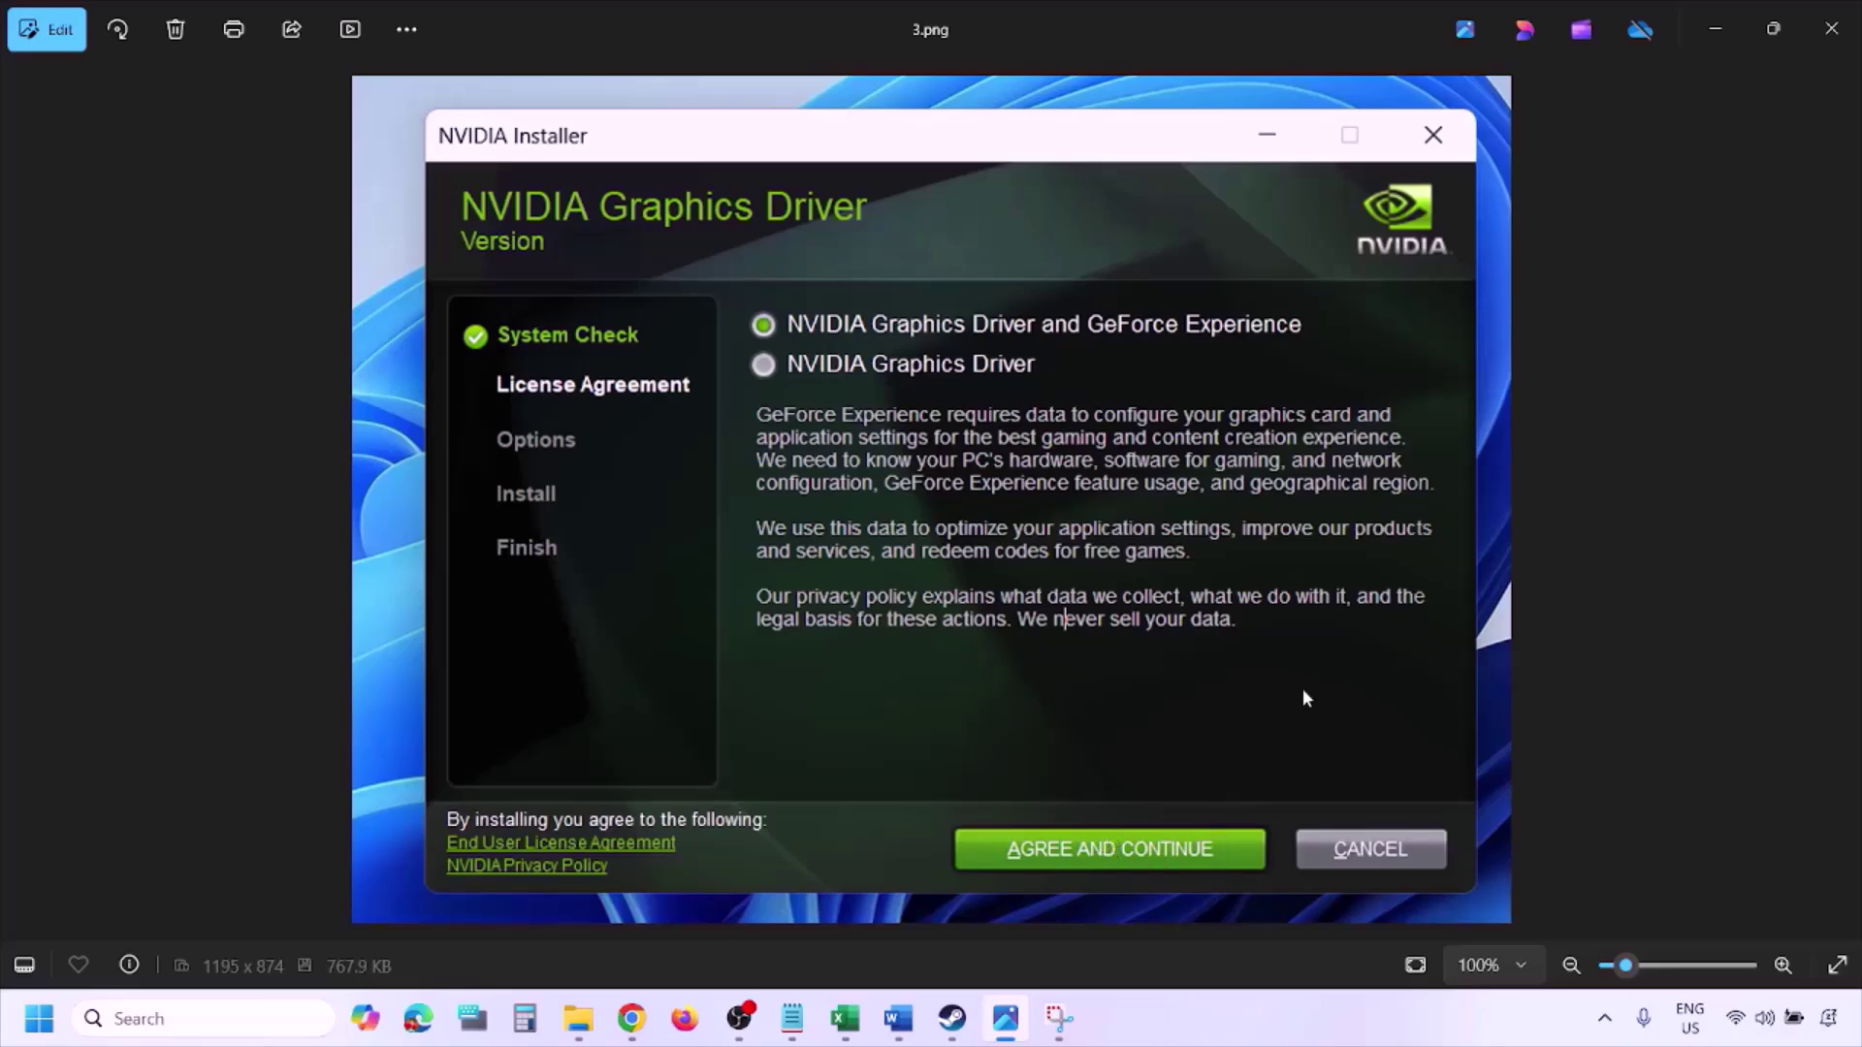
pyautogui.press('Right')
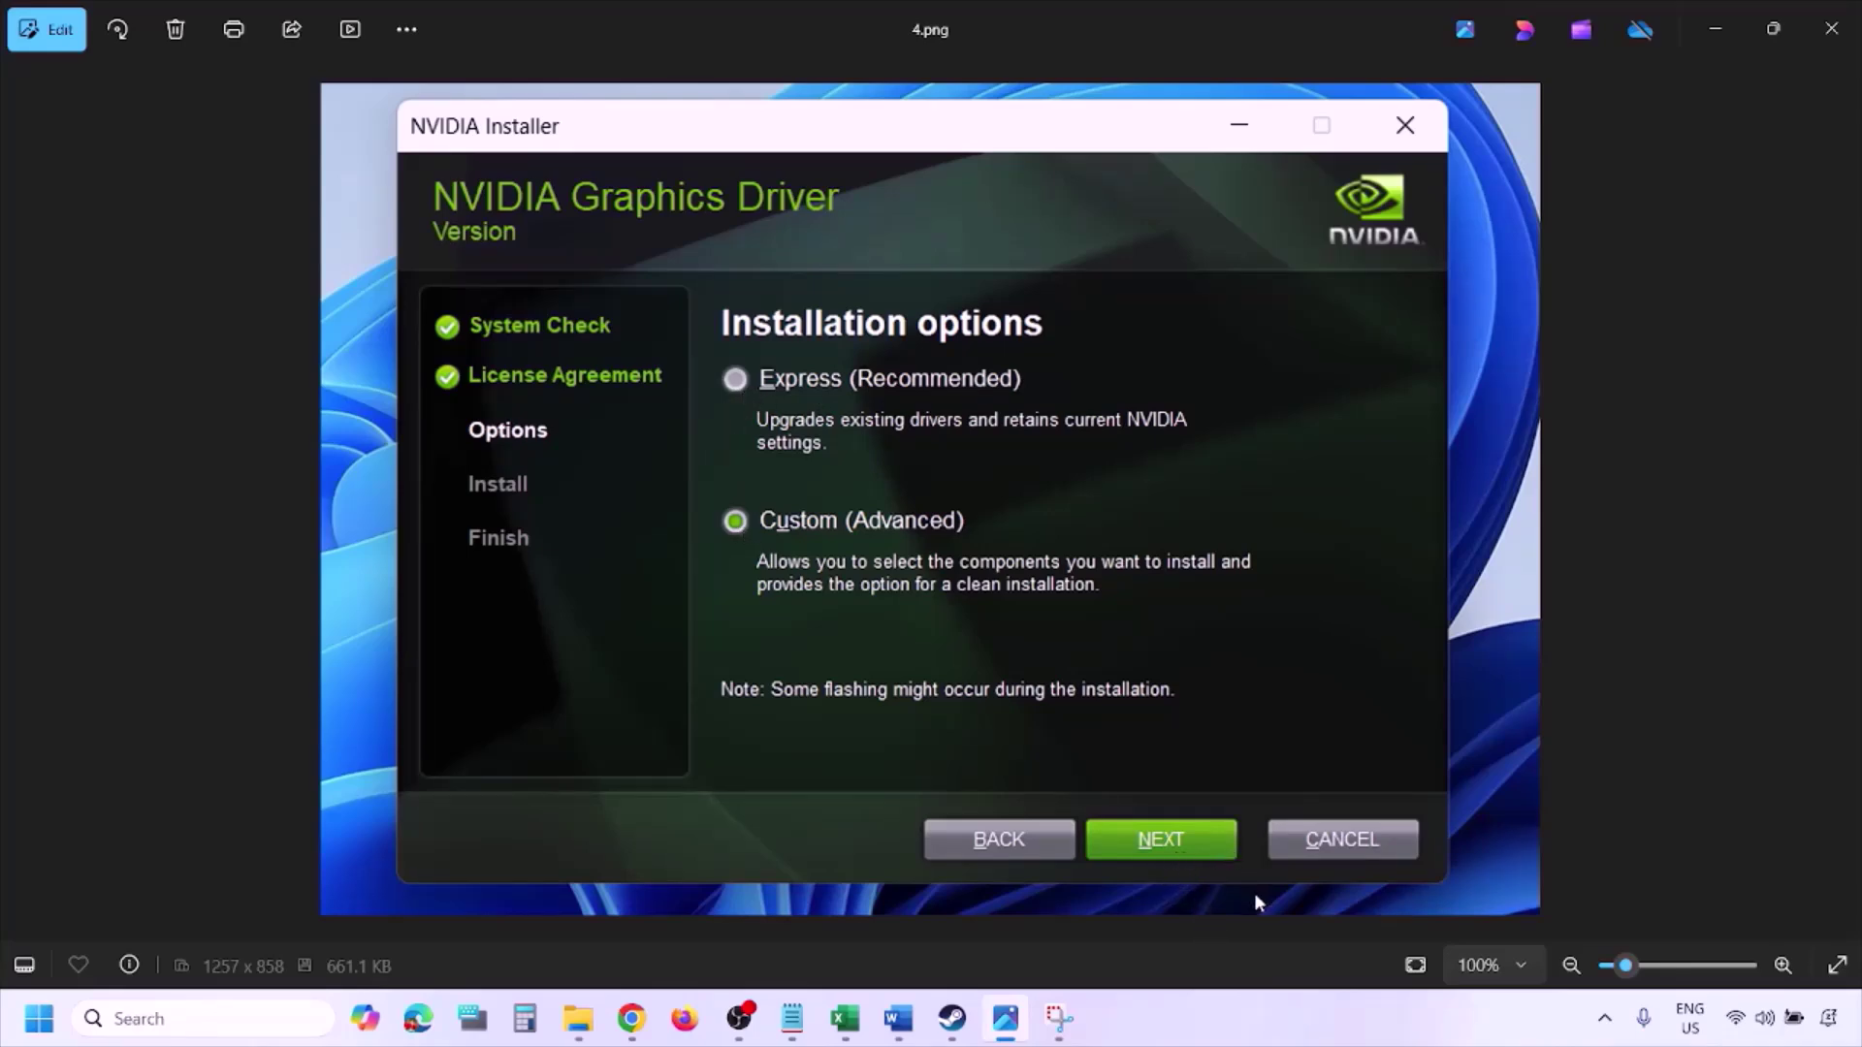
pyautogui.press('Right')
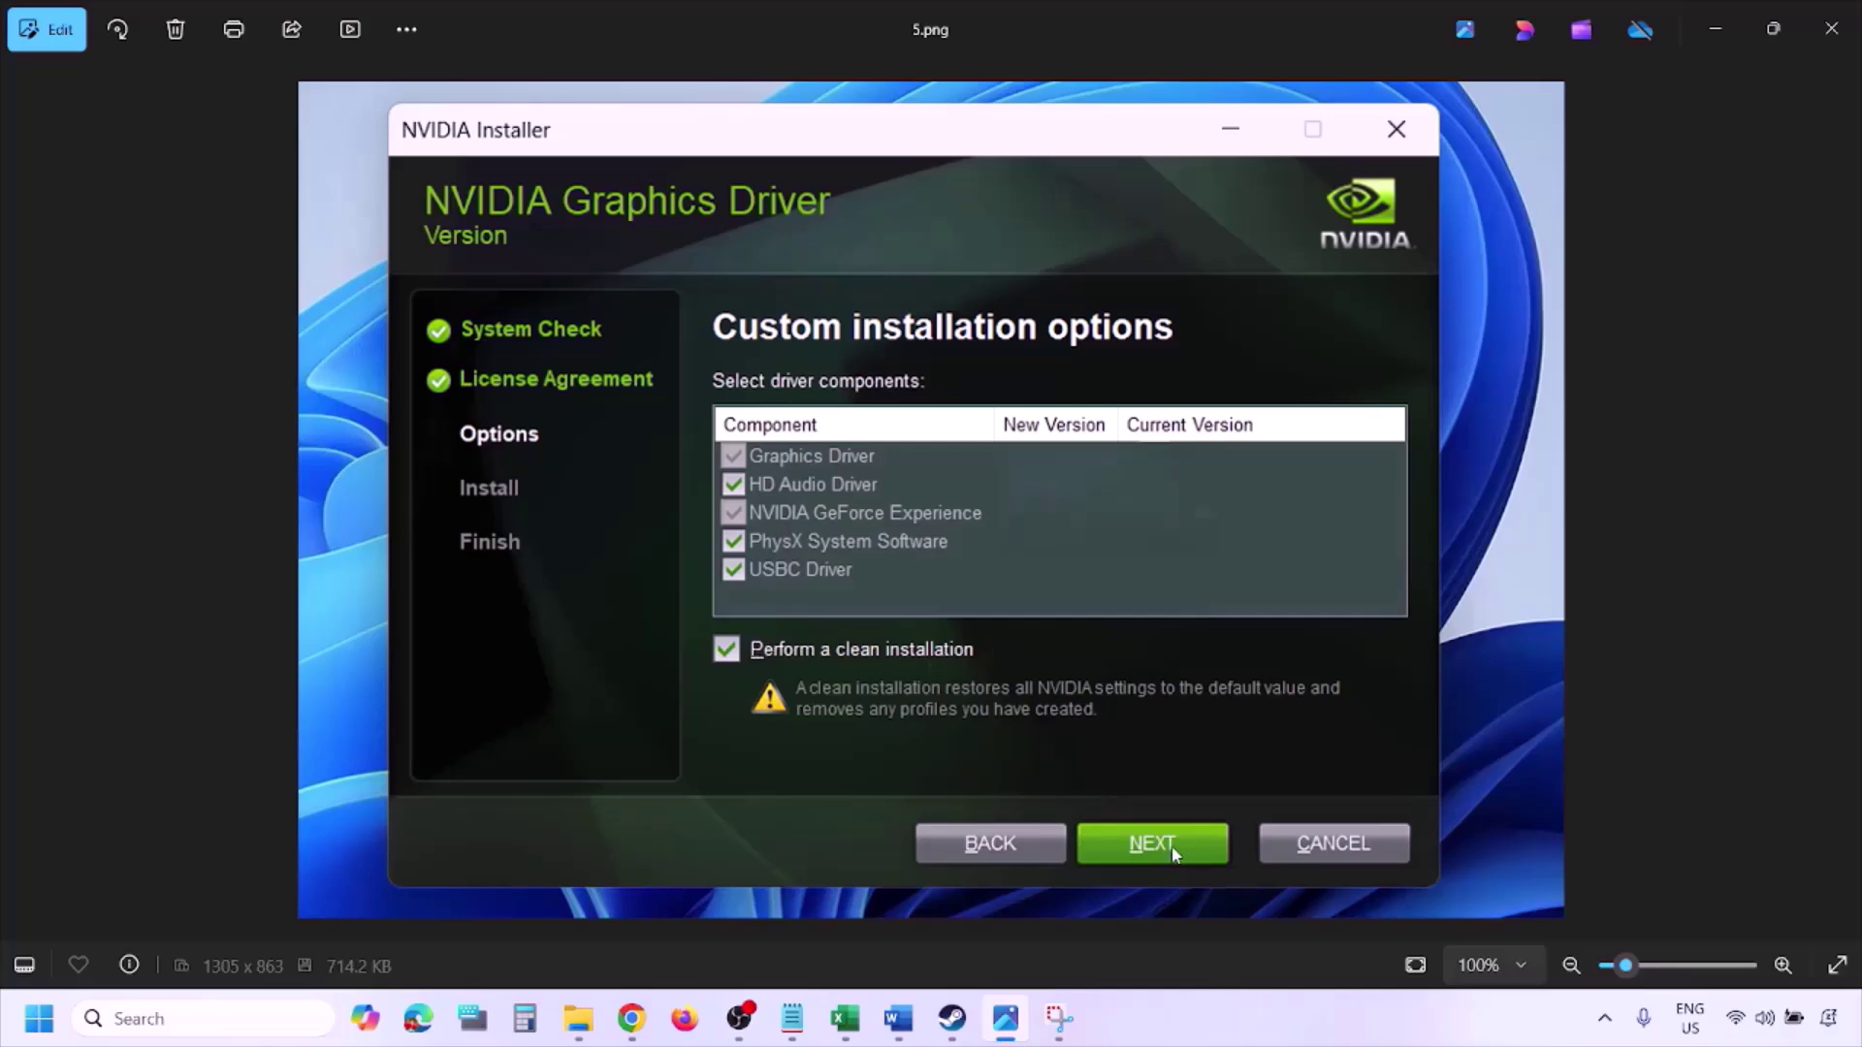
# - Show the Start menu's power options with Restart, then dismiss them to return to Word
pyautogui.click(39, 1018)
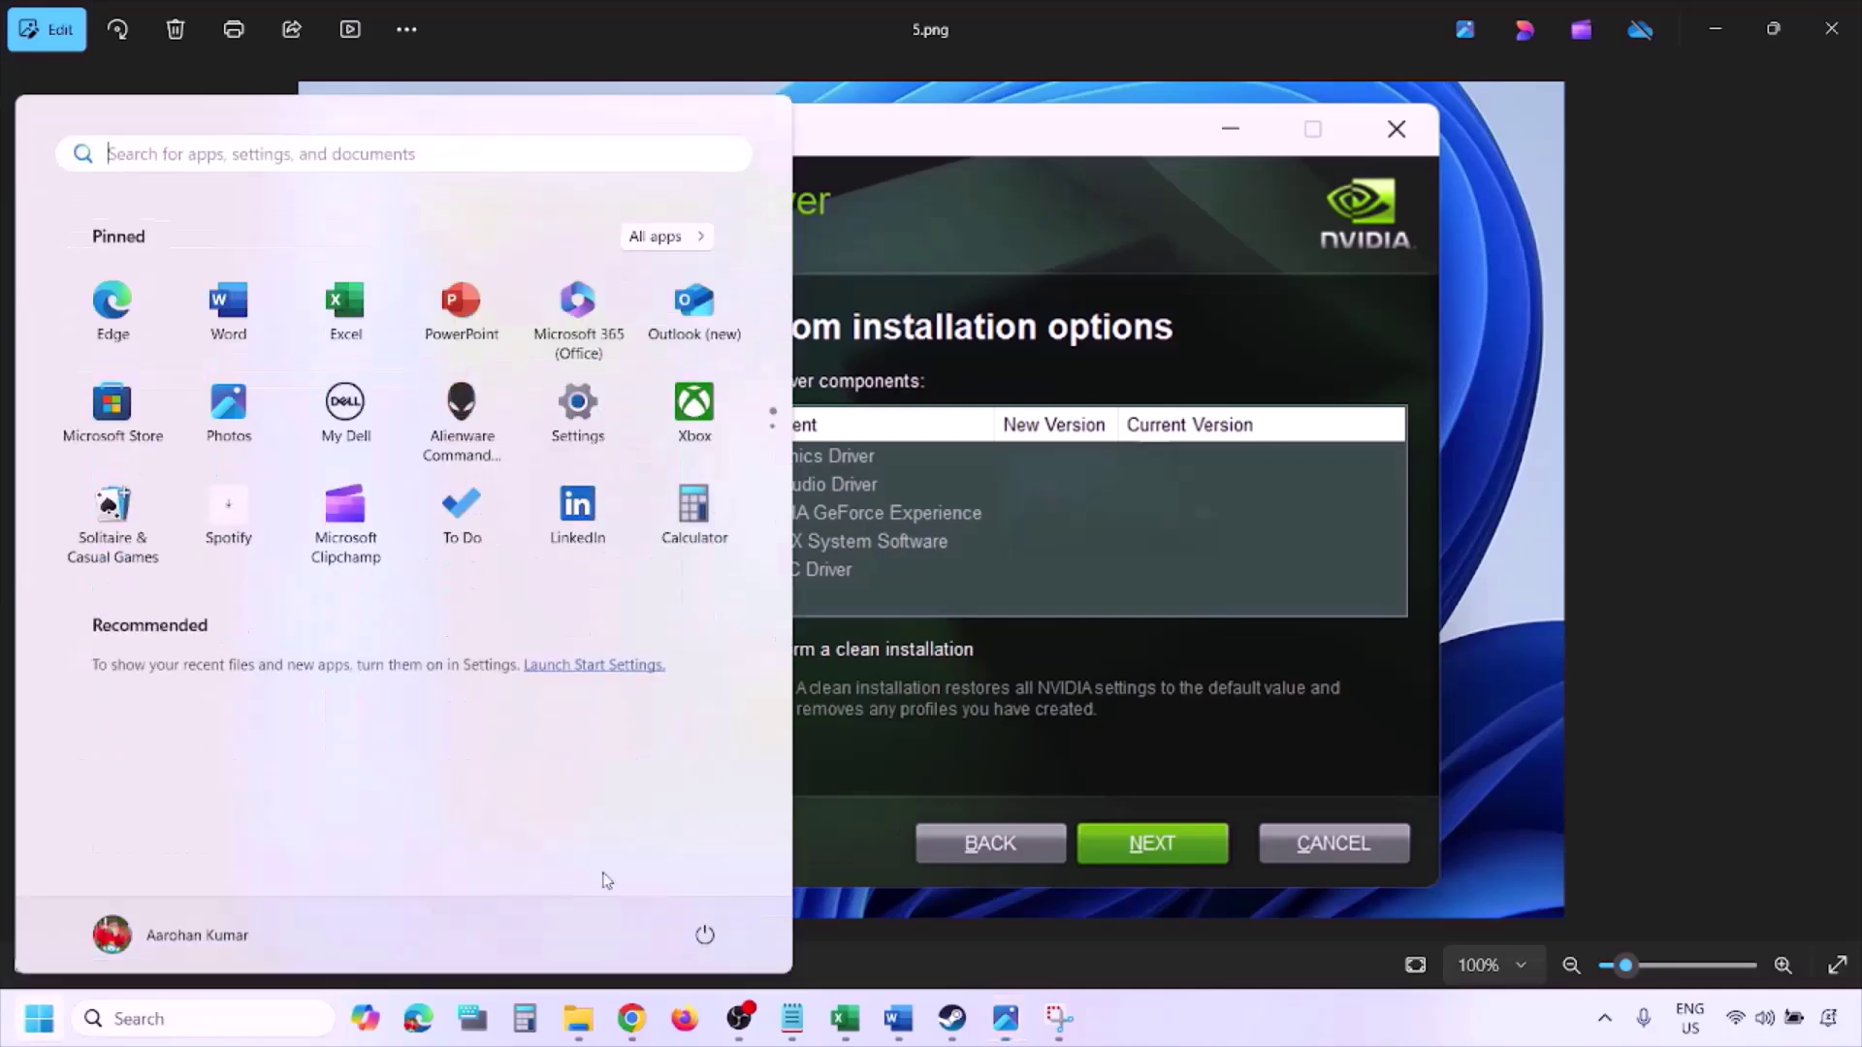
pyautogui.click(708, 937)
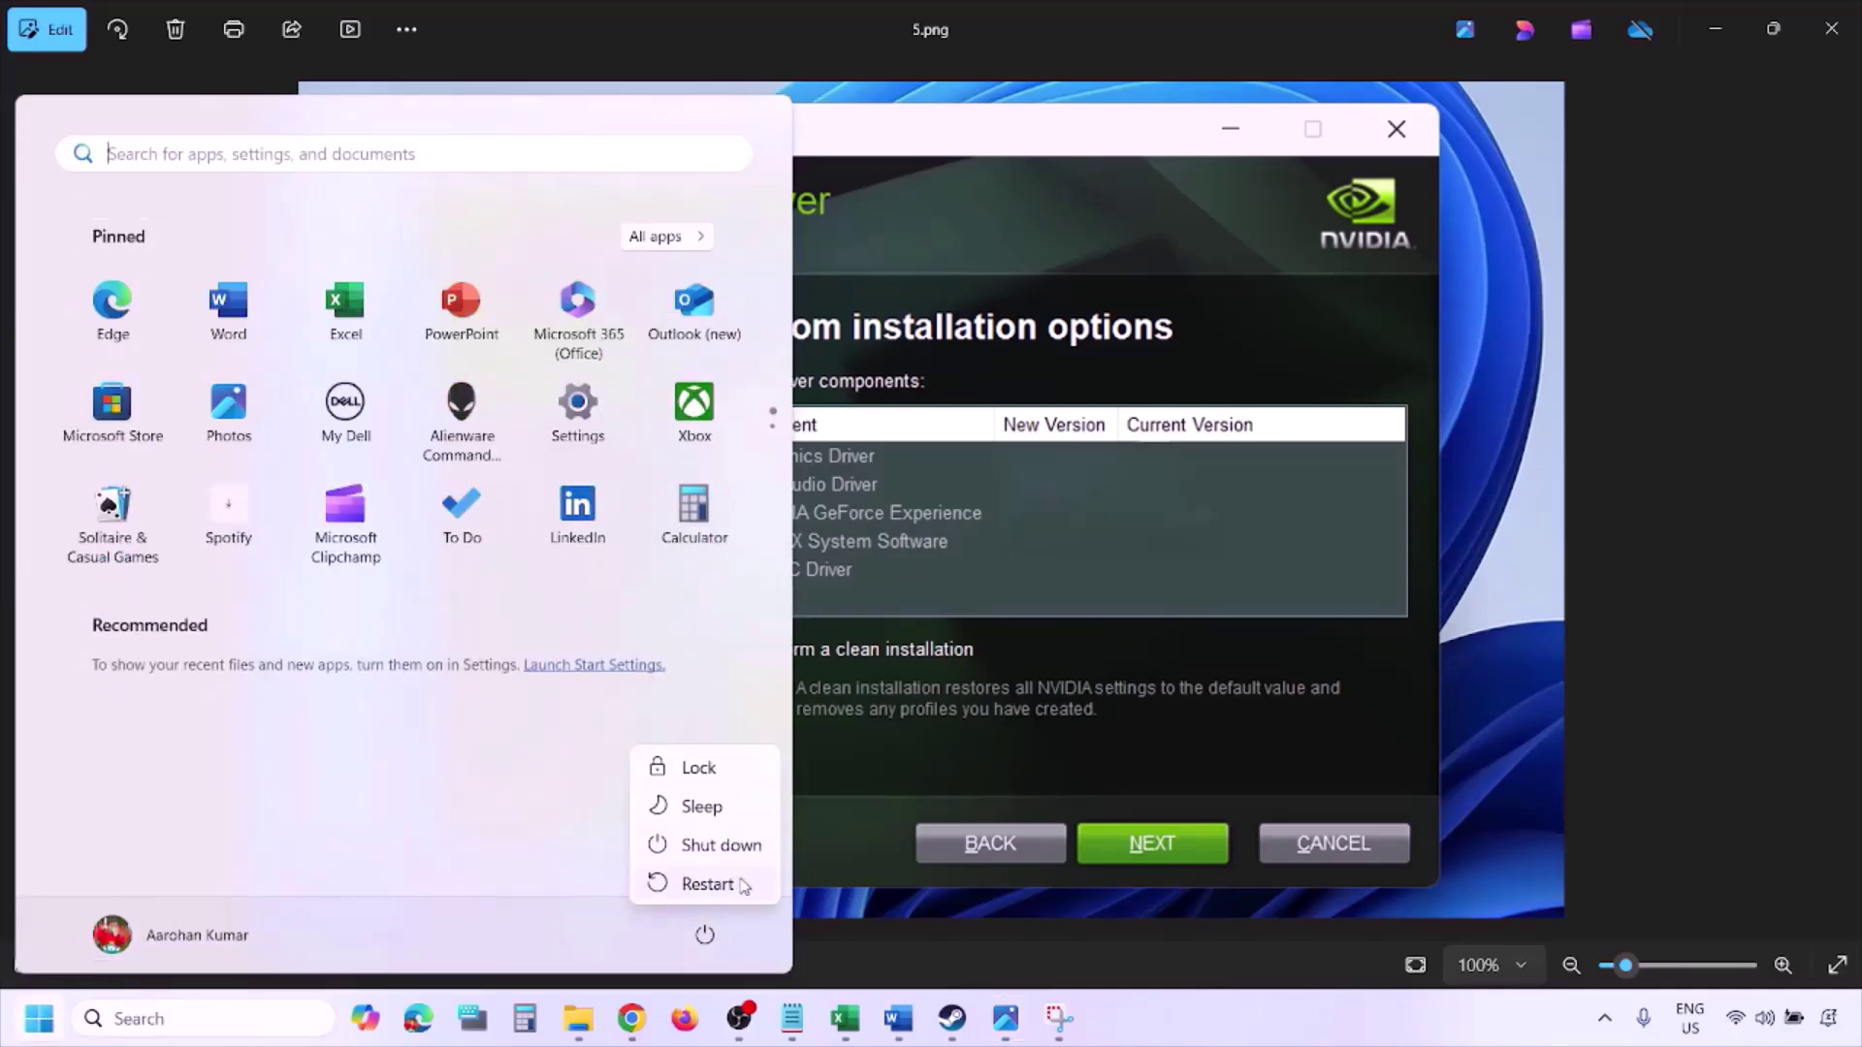
pyautogui.click(1267, 1042)
pyautogui.click(1268, 1043)
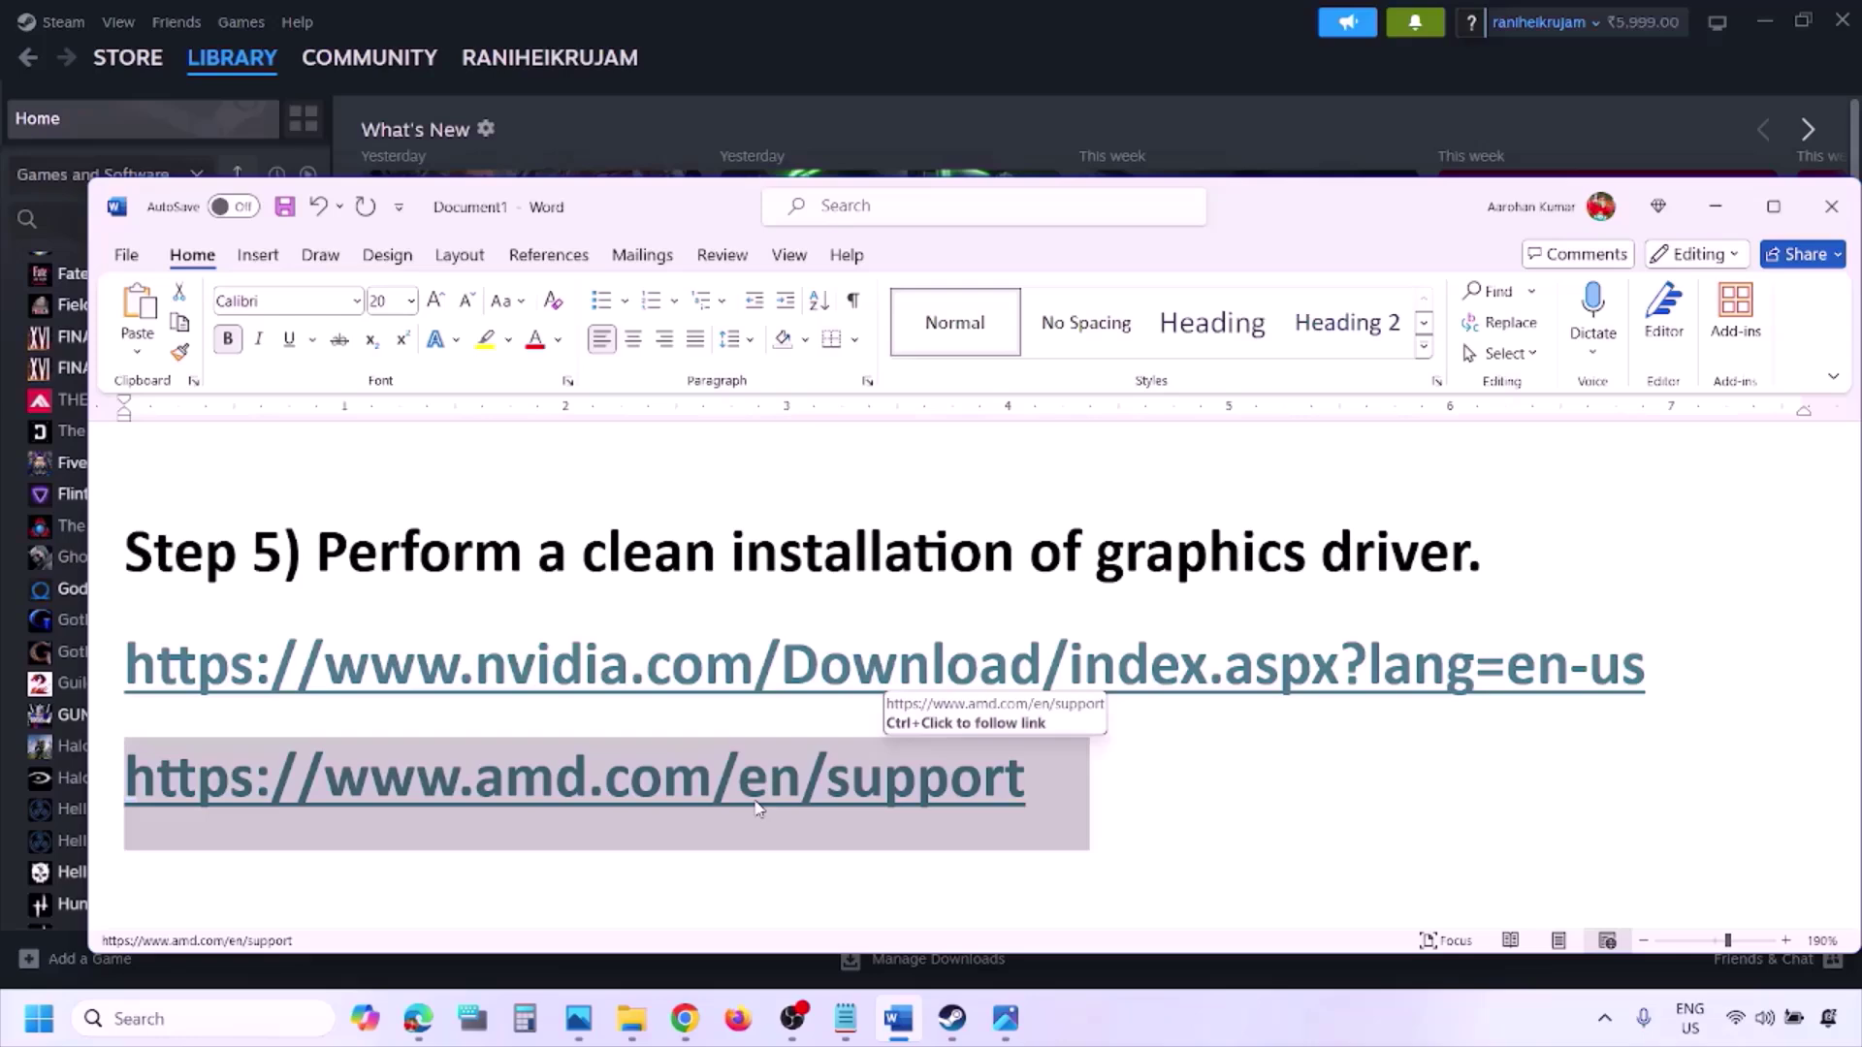
# - Reopen and close the Start power menu, then delete the selected AMD support link from Step 5
pyautogui.click(39, 1019)
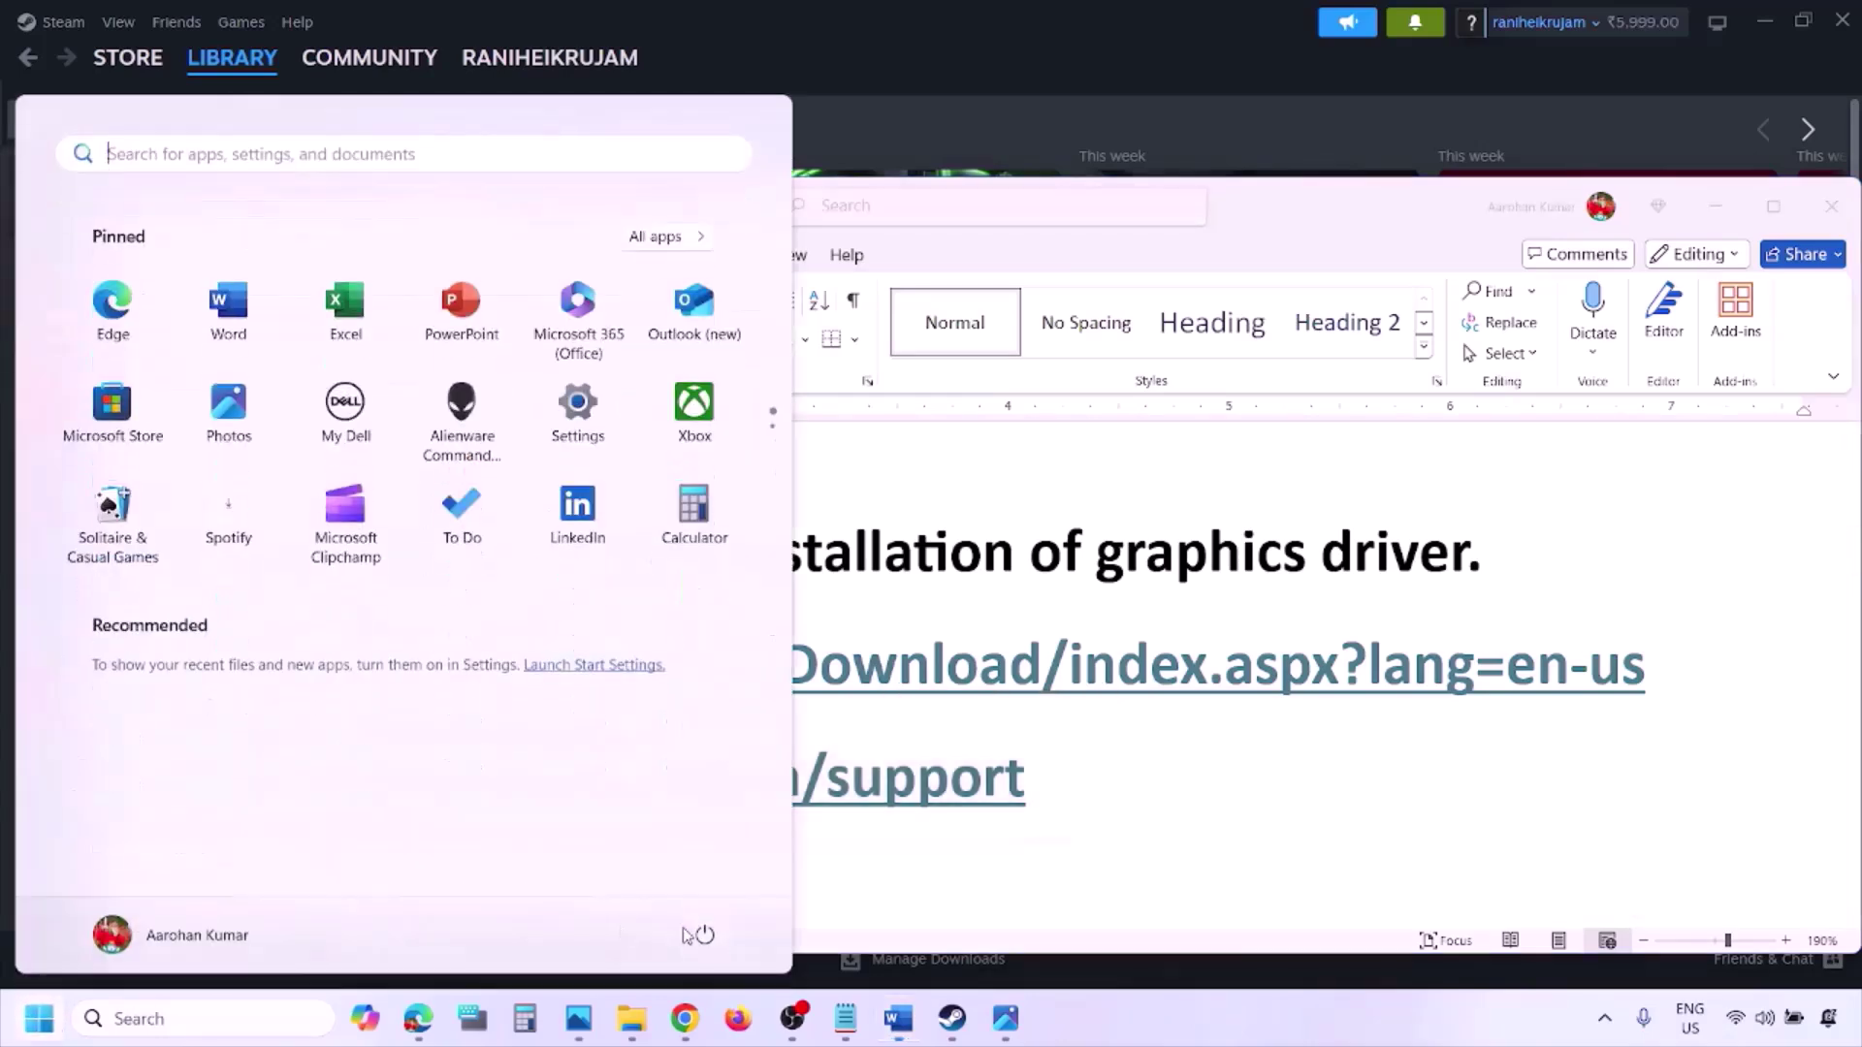
pyautogui.click(691, 934)
pyautogui.click(1173, 1024)
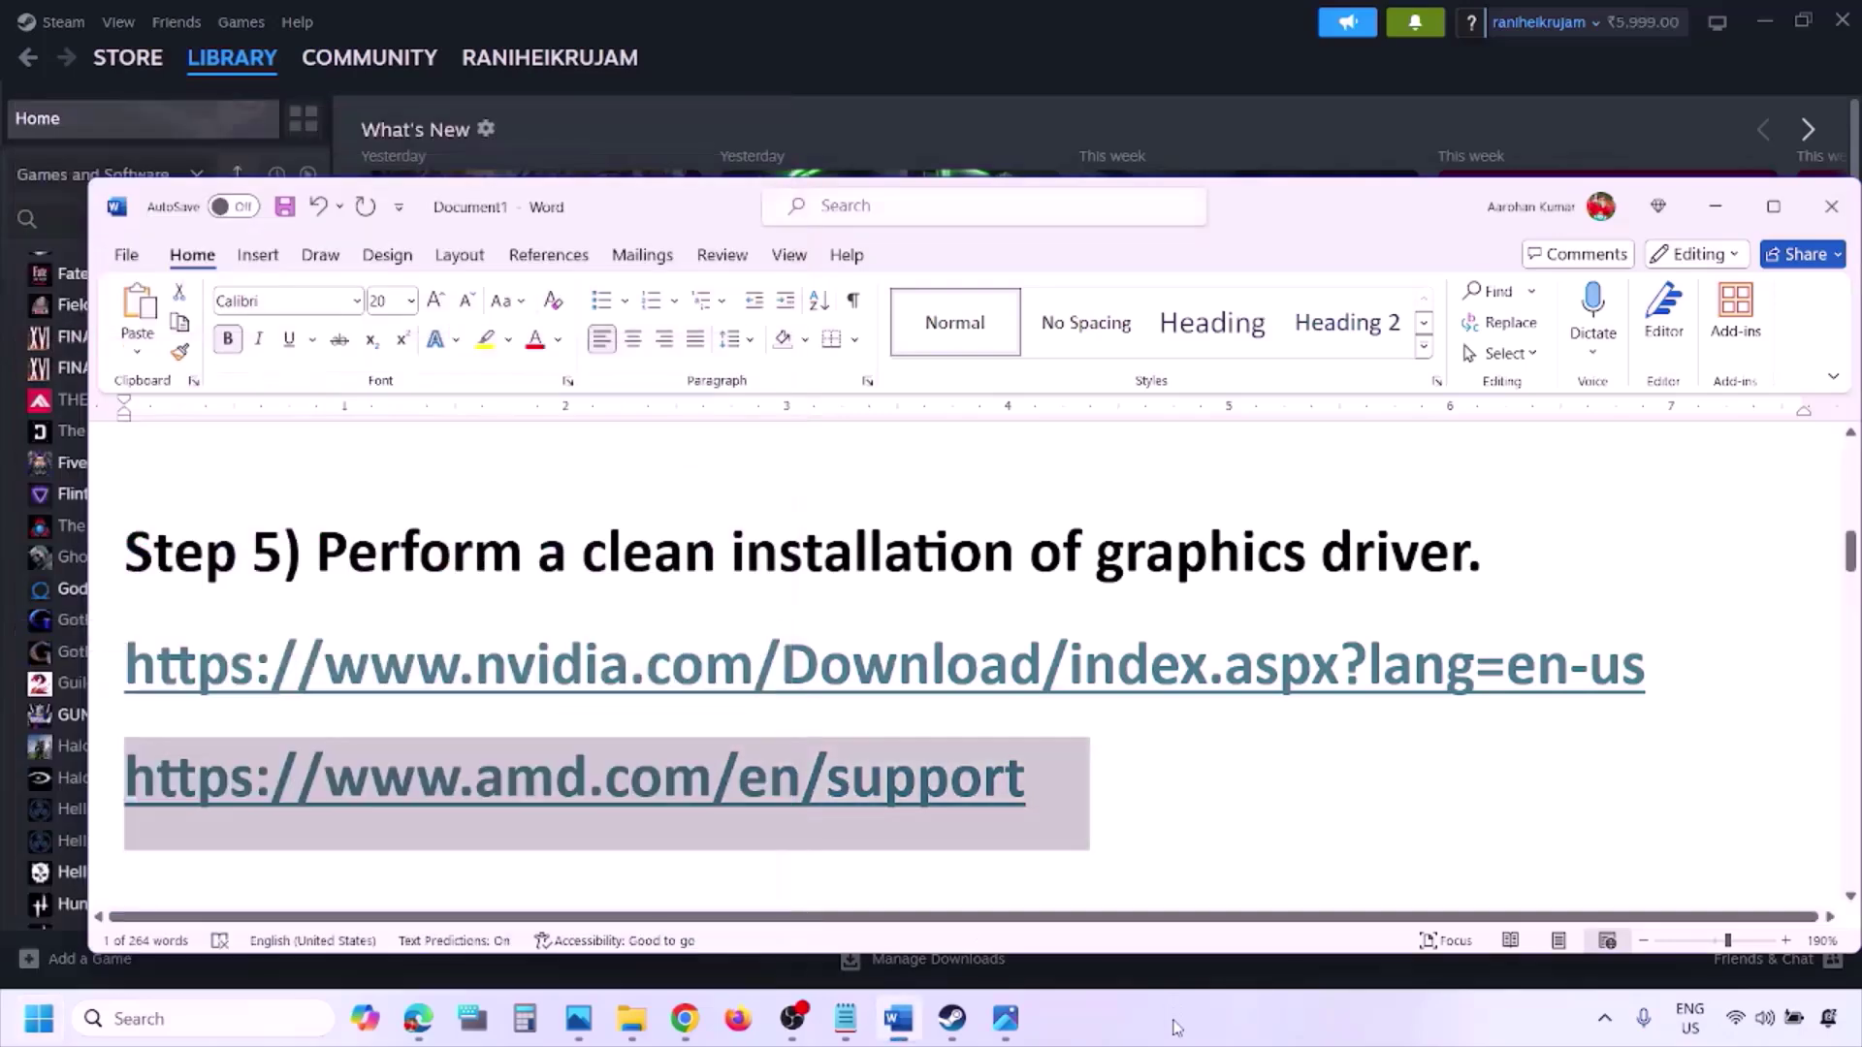
pyautogui.press('Delete')
pyautogui.scroll(-3, 873, 666)
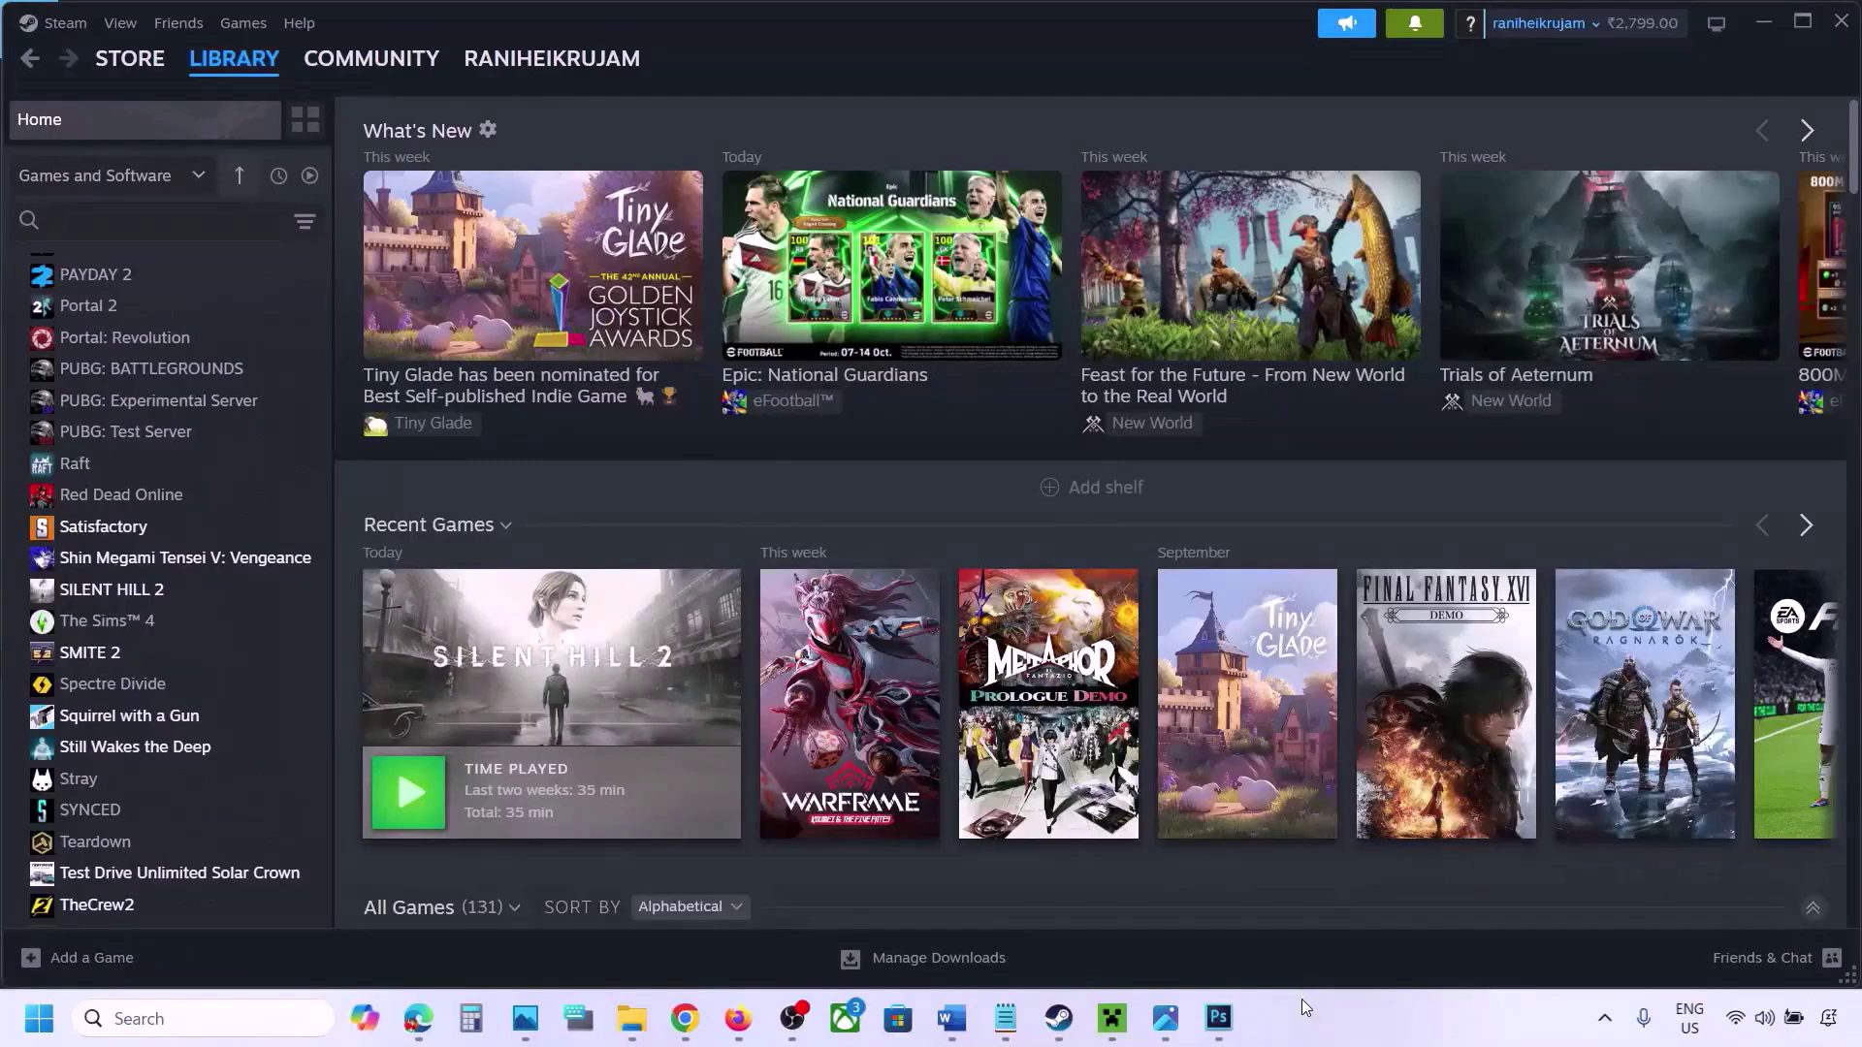
# - Open Graphics settings and browse the Steam common folder for a desktop app, cancelling without adding one
pyautogui.click(148, 1018)
pyautogui.write('graphi')
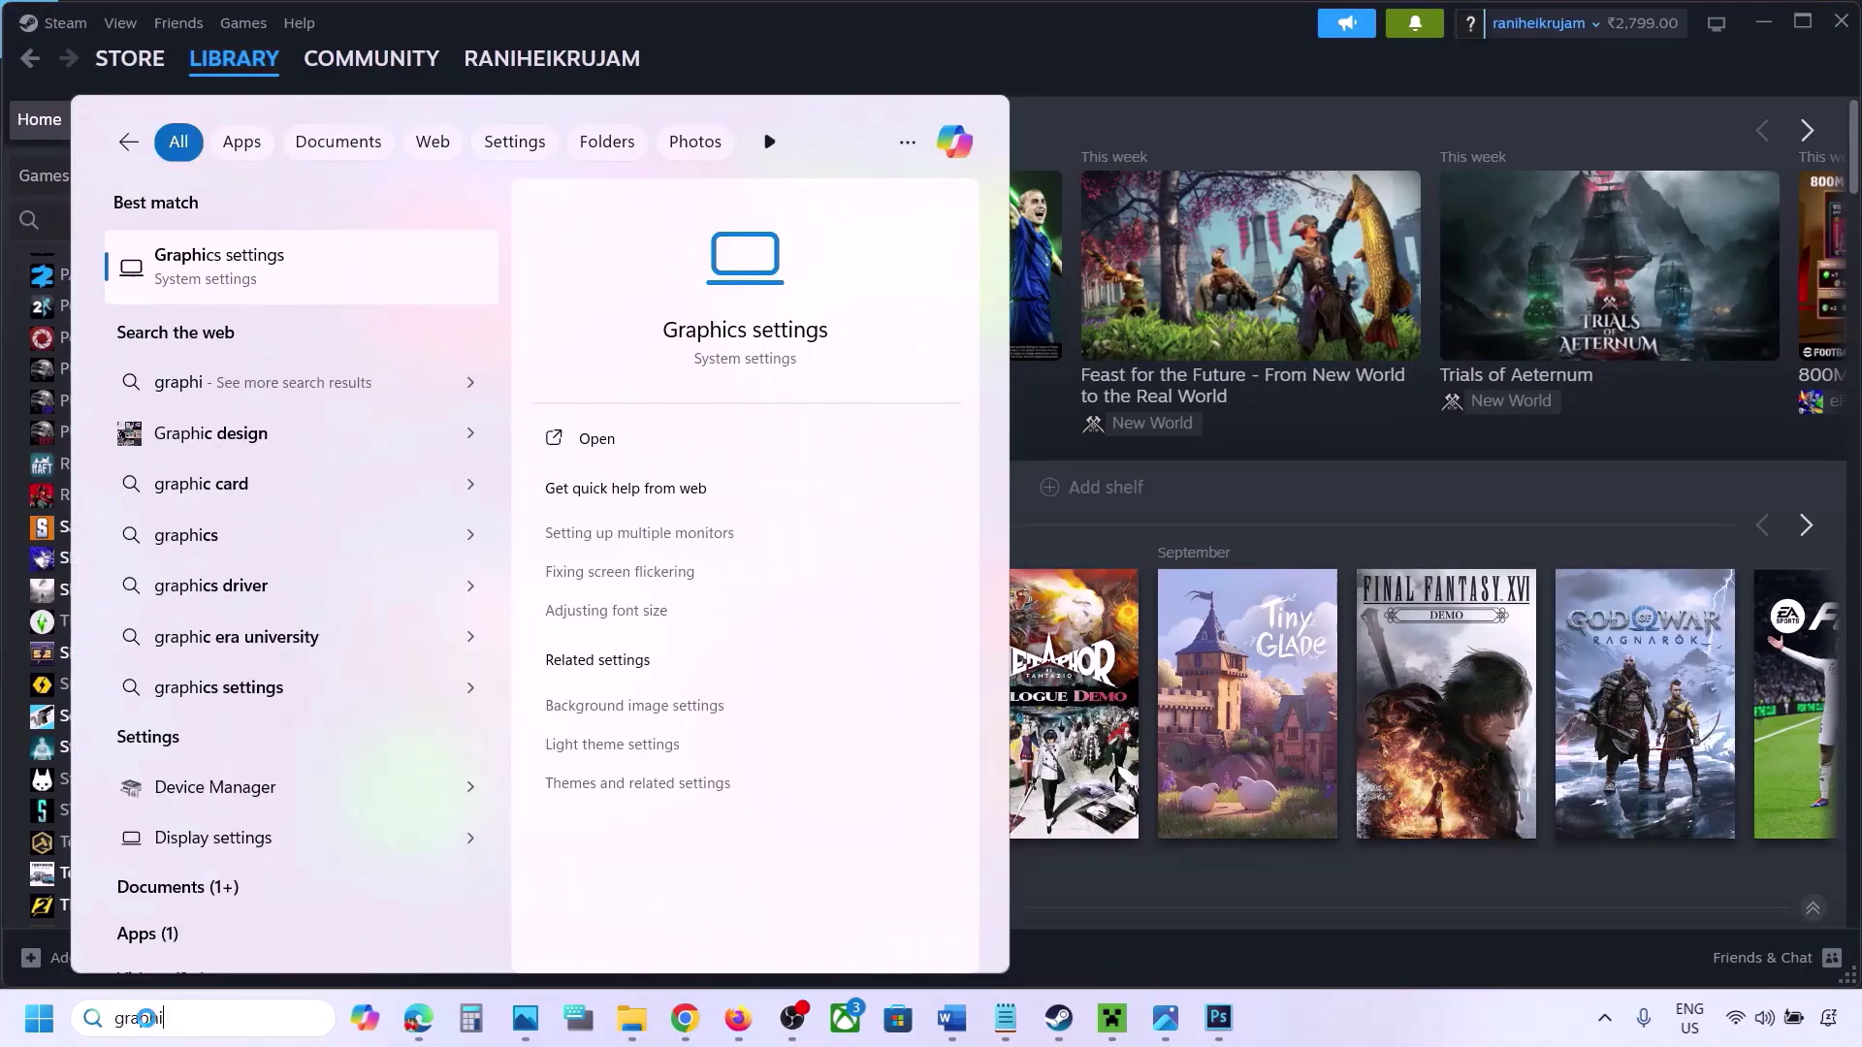
pyautogui.write('cs')
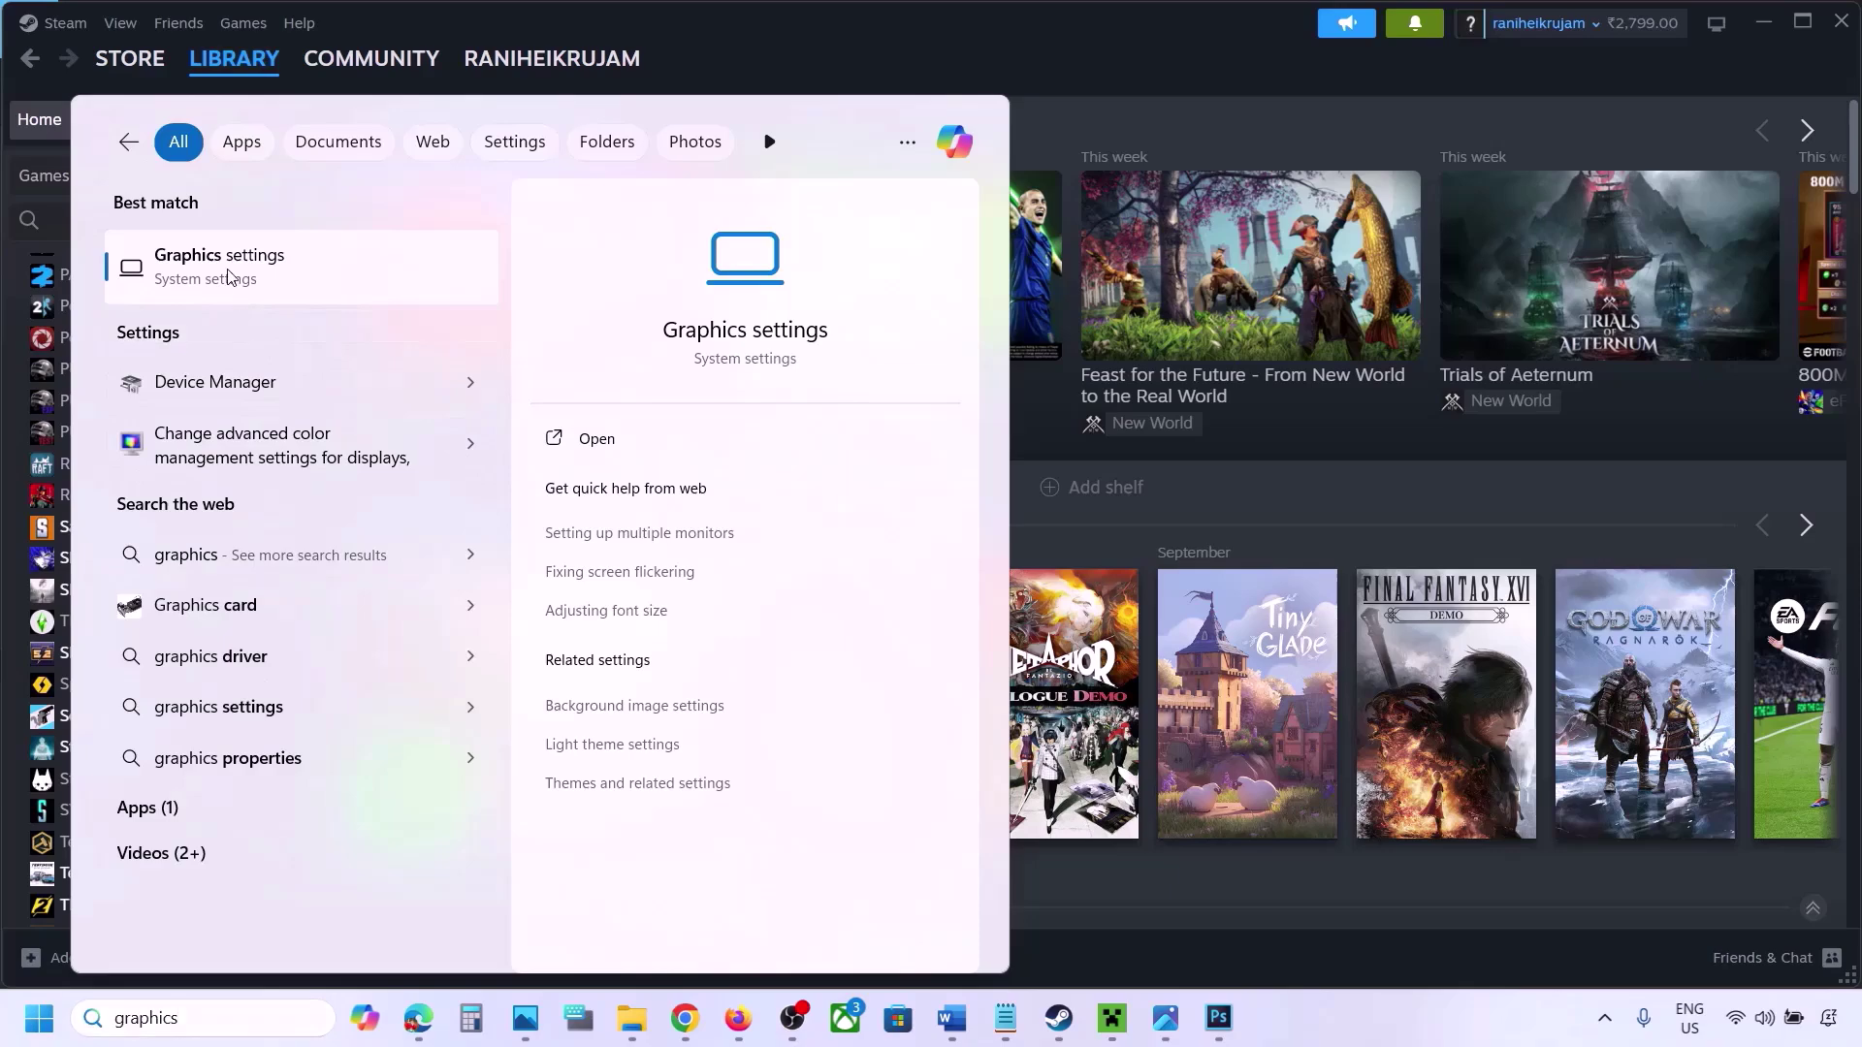
pyautogui.click(230, 277)
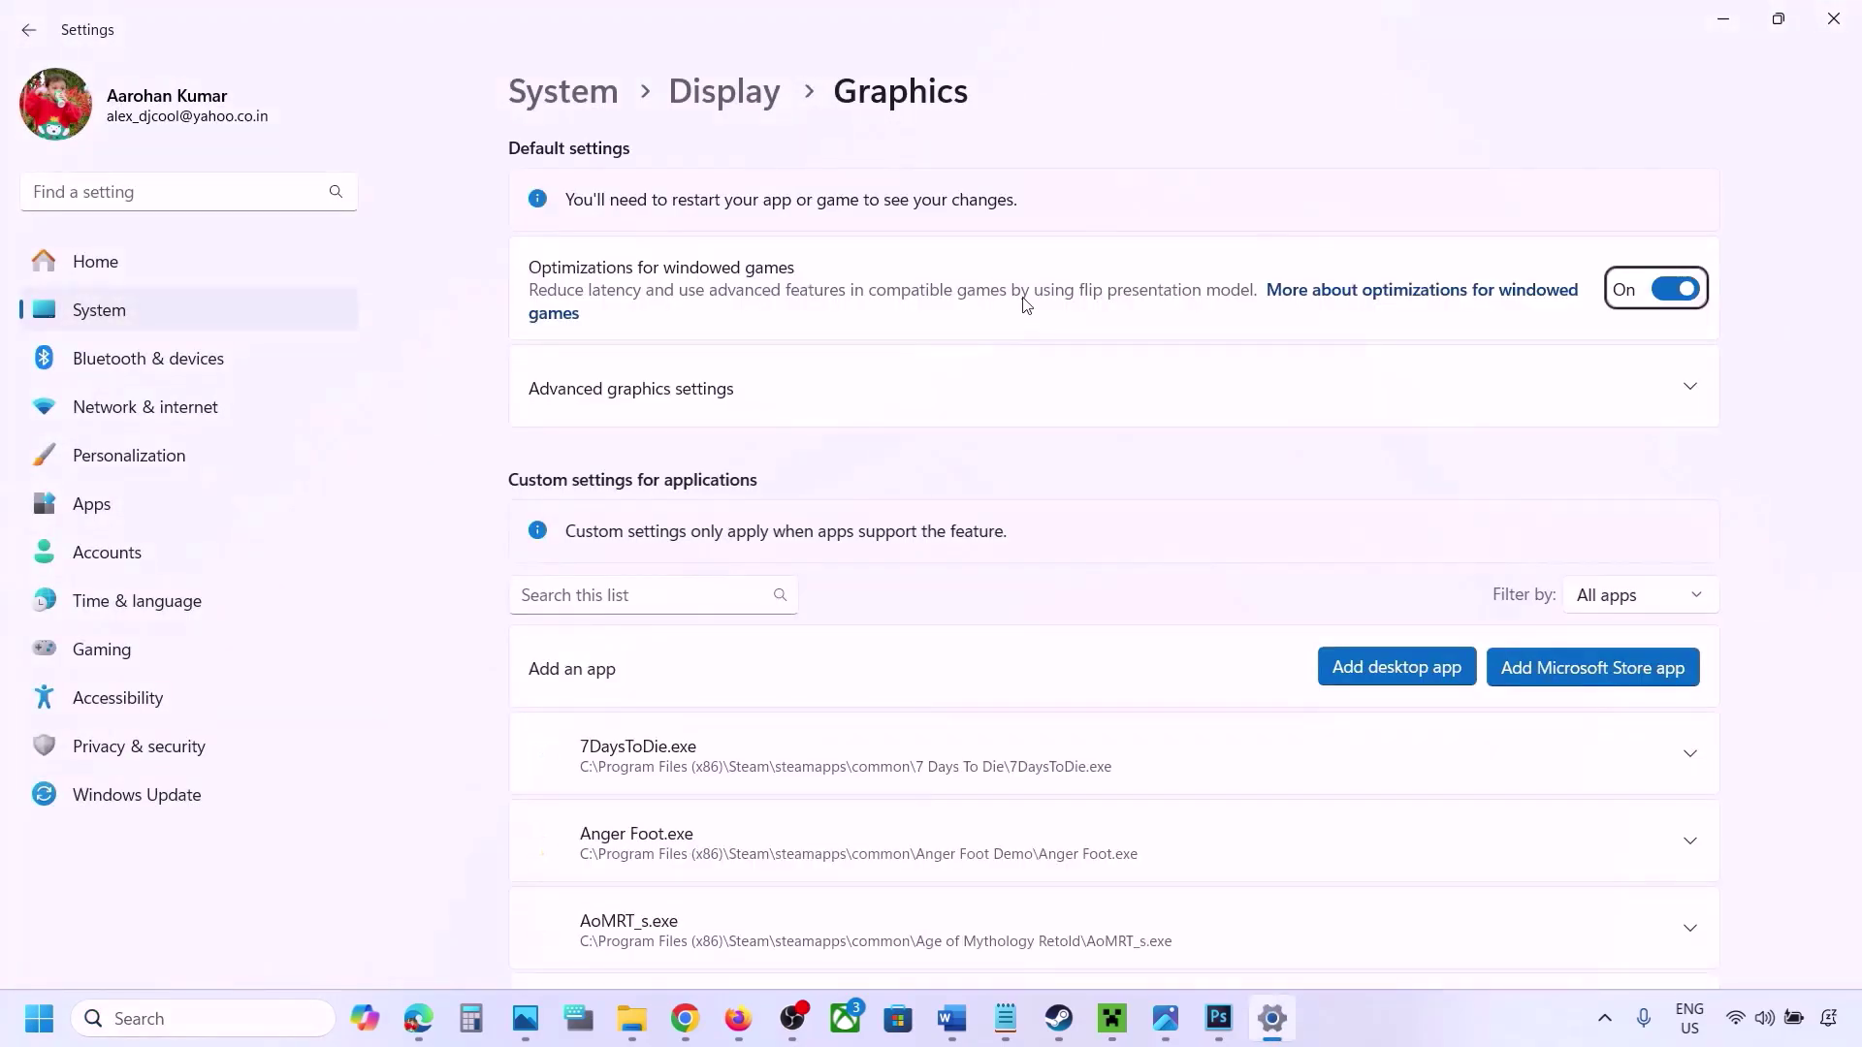
pyautogui.click(1407, 669)
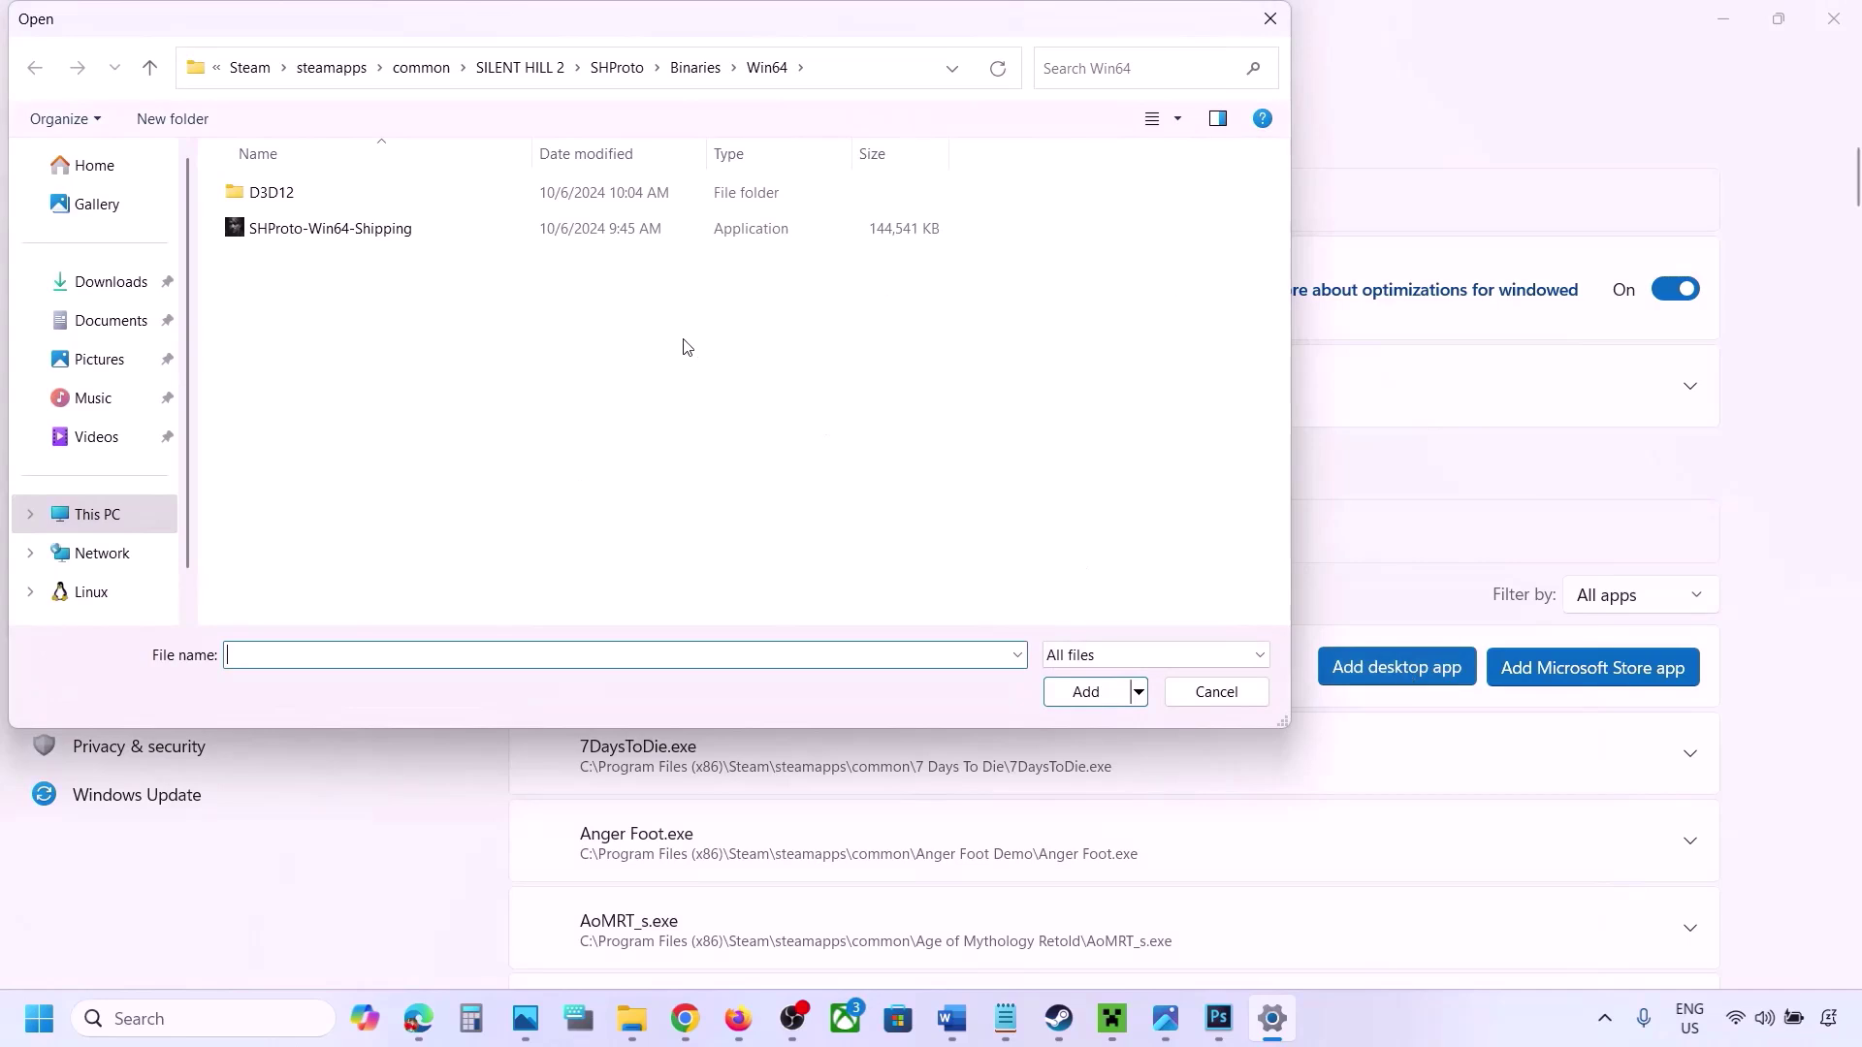
pyautogui.click(441, 67)
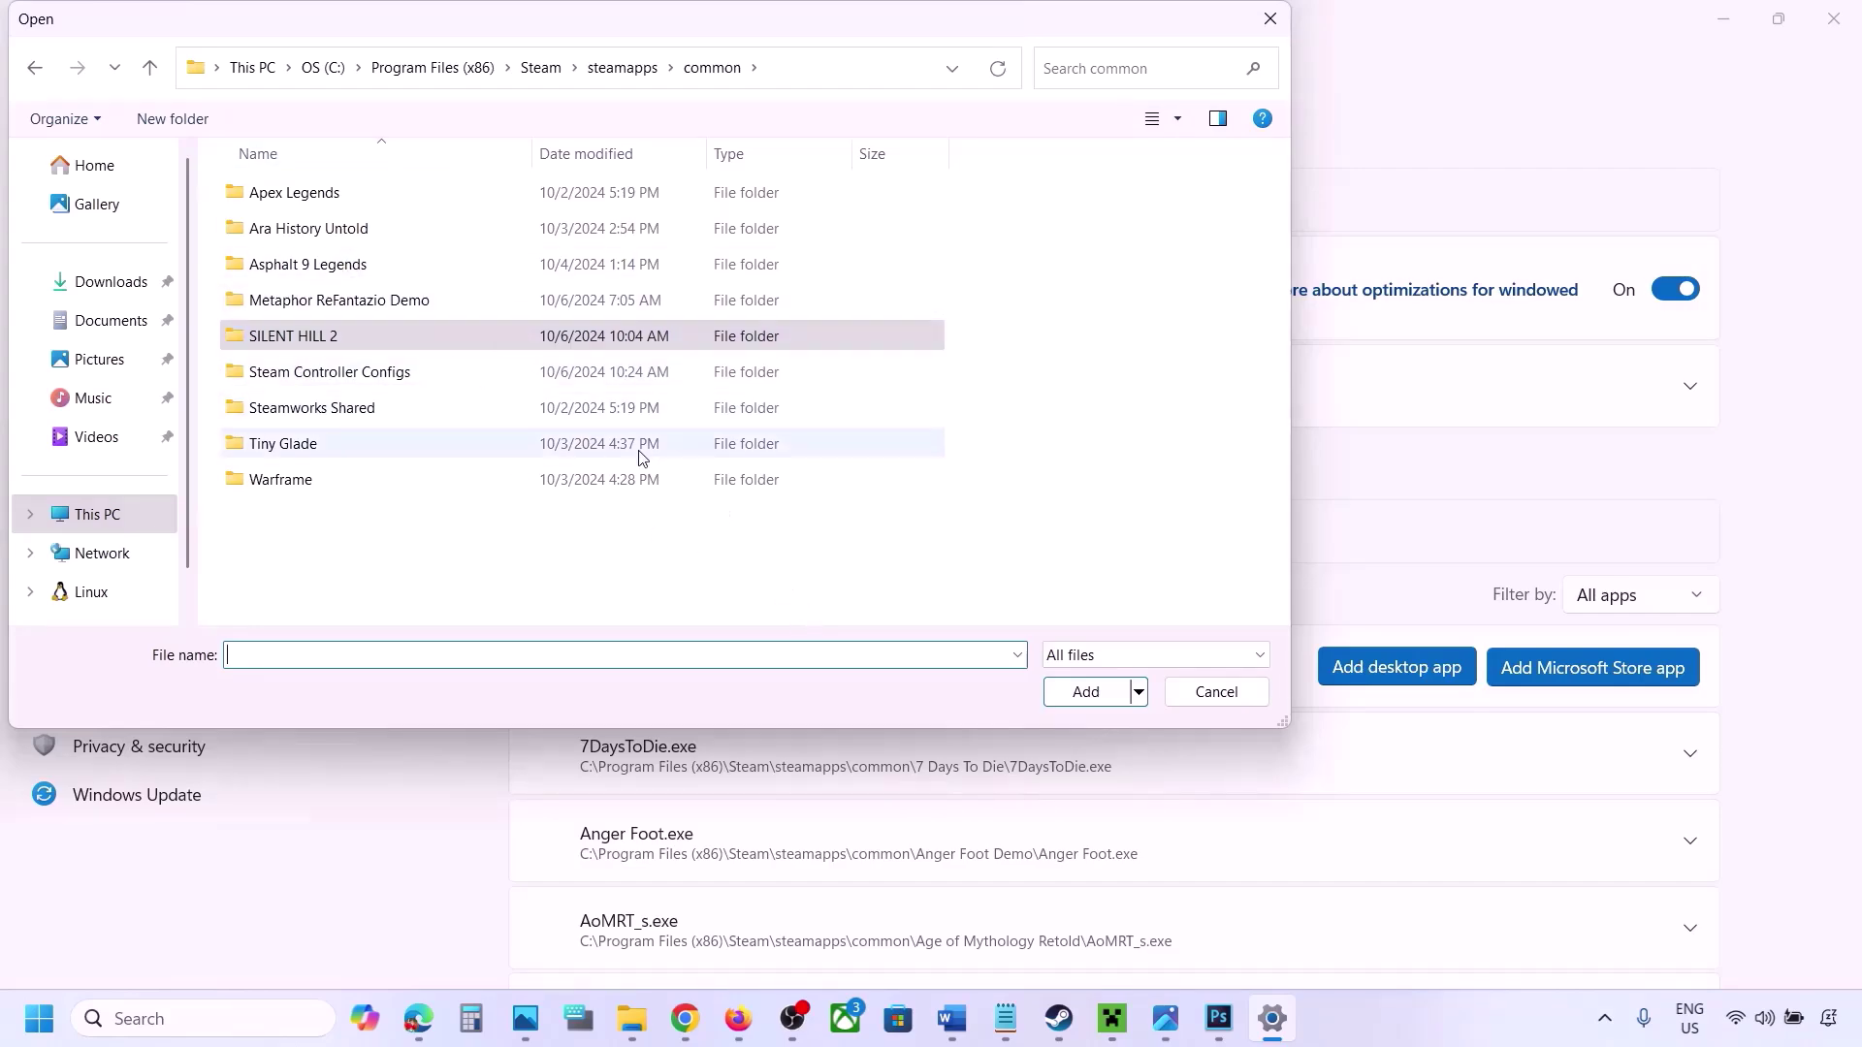
pyautogui.click(1197, 692)
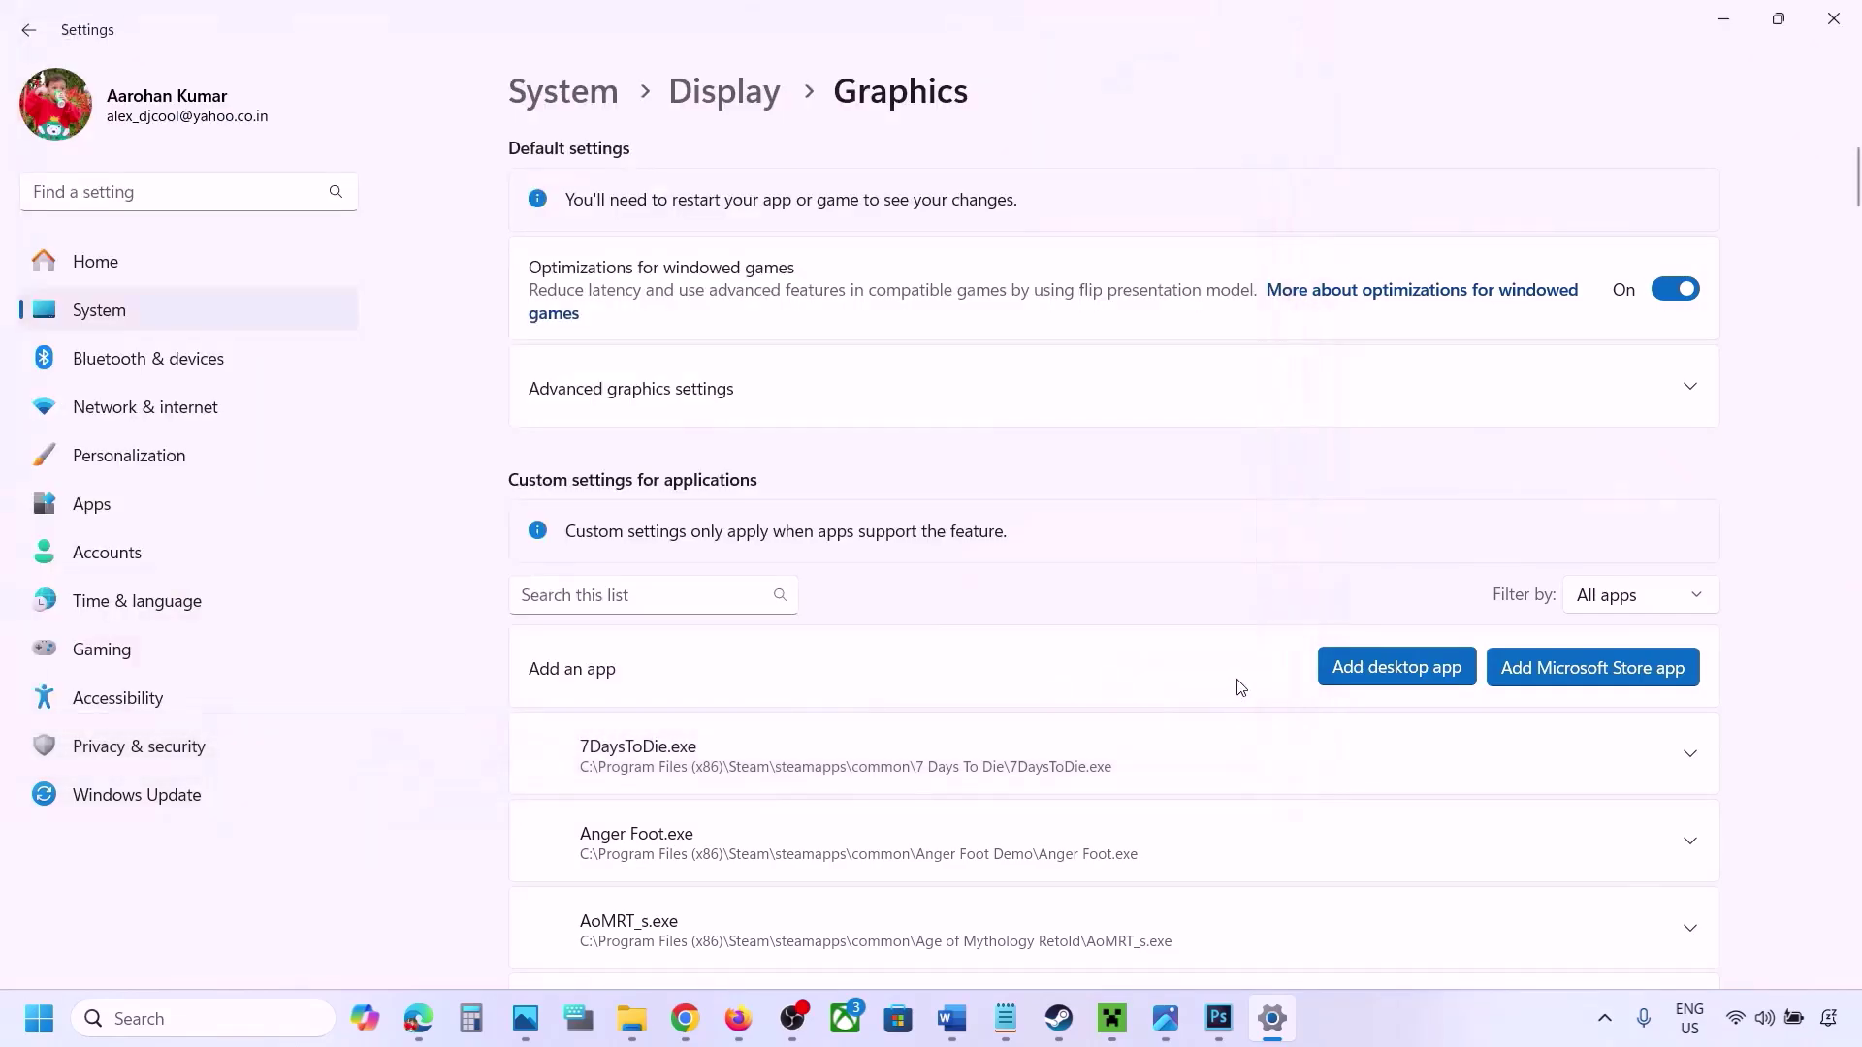
# - Set ChainedTogether-Win64-Shipping's GPU preference to High Performance (NVIDIA GeForce RTX 3050 Laptop GPU)
pyautogui.scroll(-3, 1166, 753)
pyautogui.scroll(-8, 1167, 756)
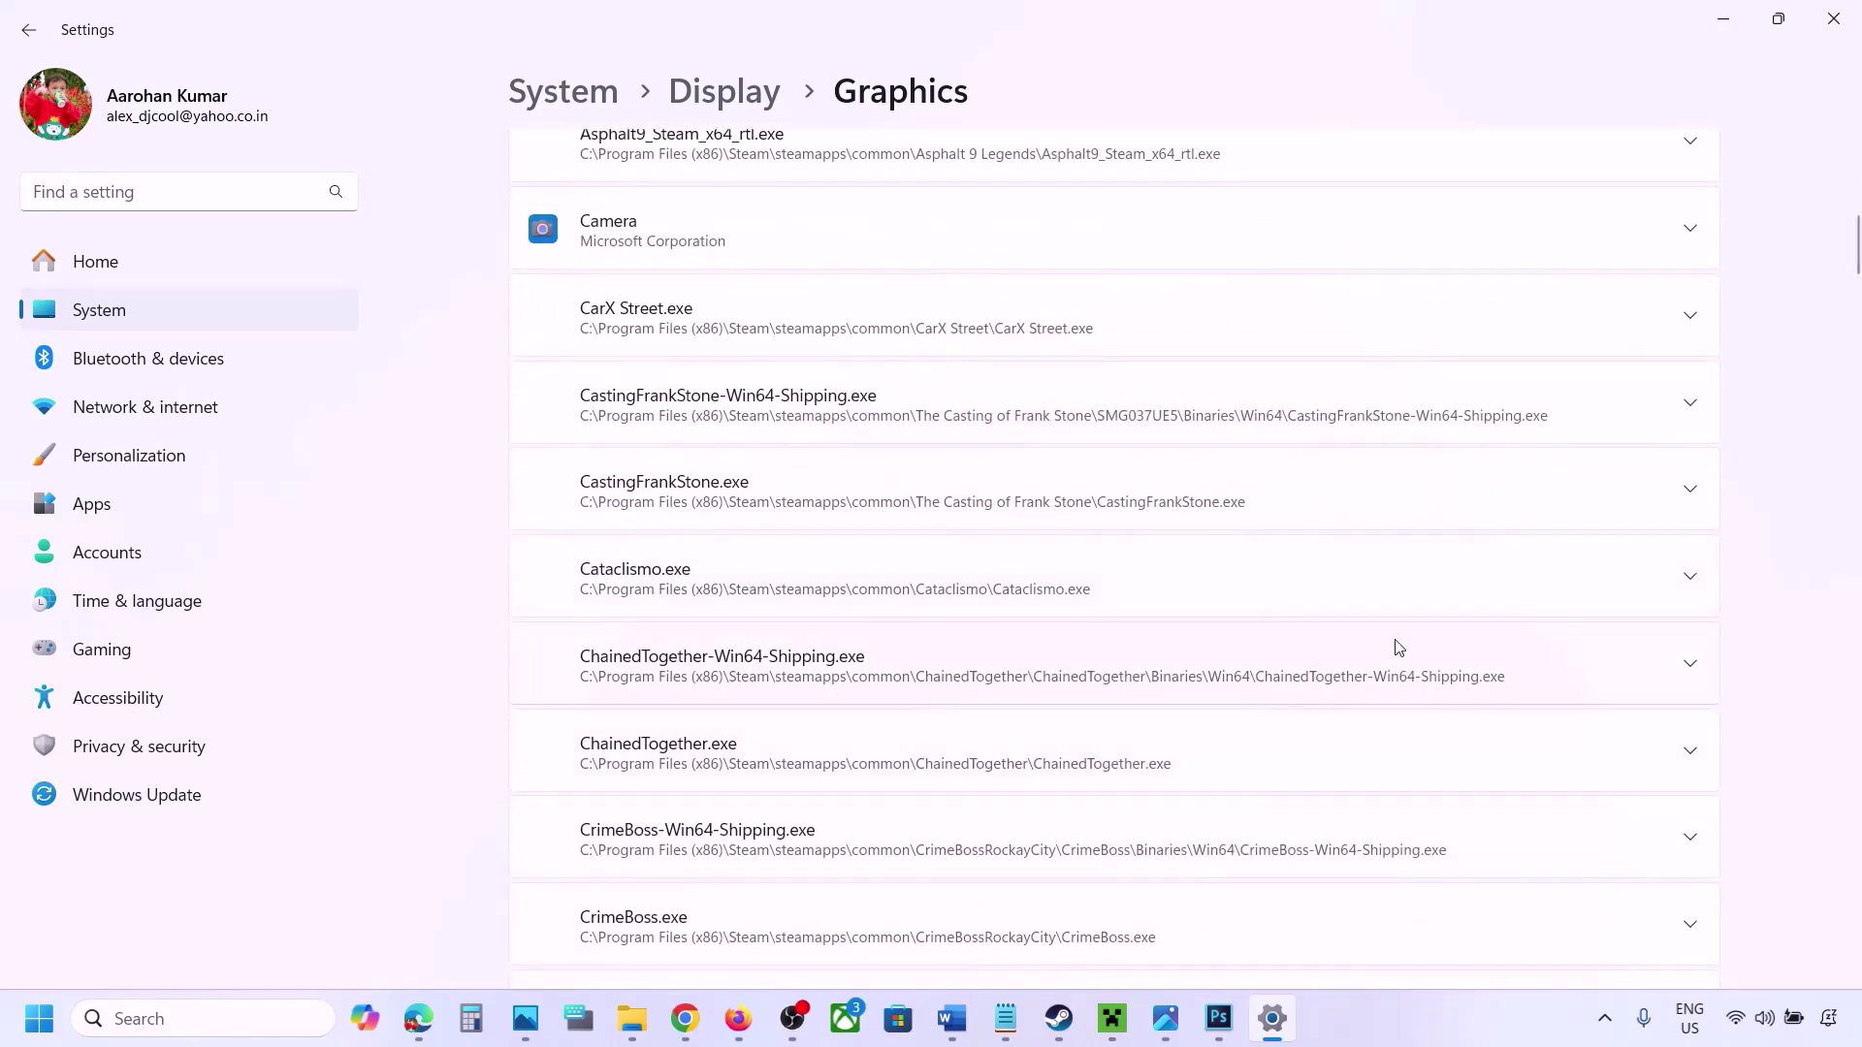
pyautogui.click(1691, 669)
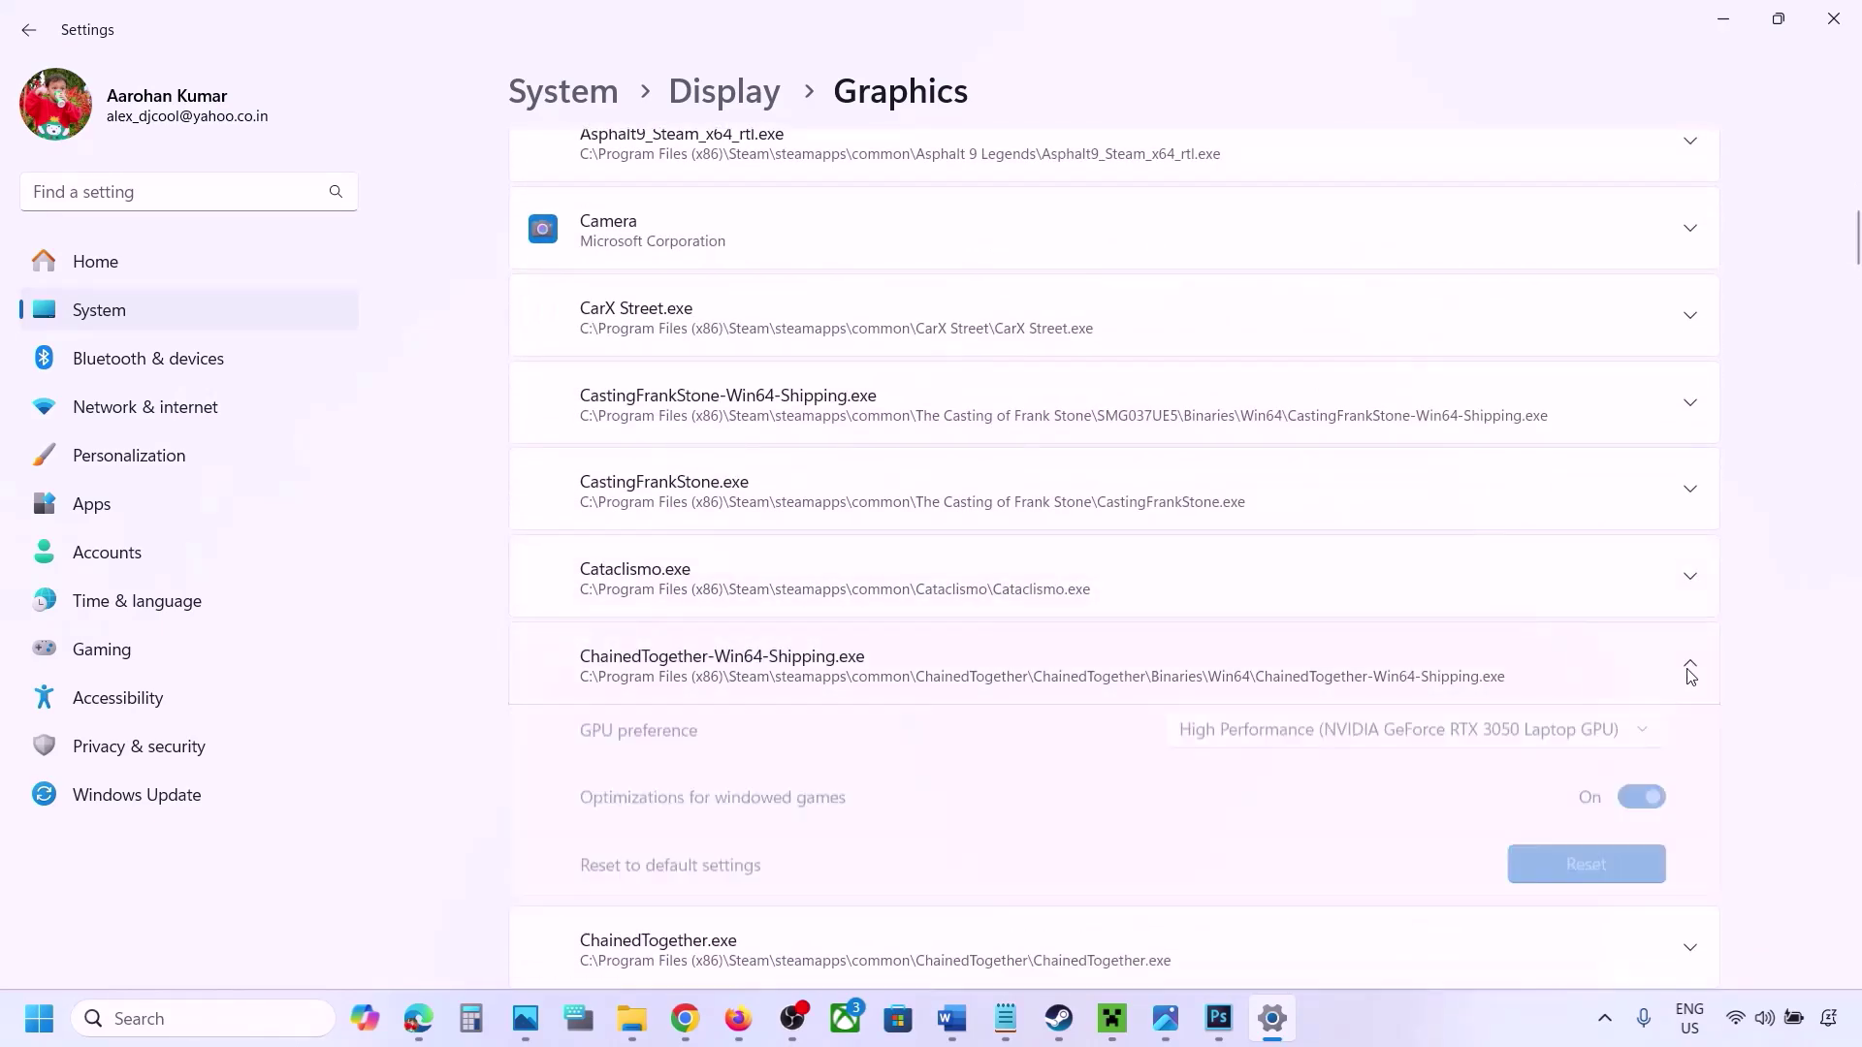
pyautogui.click(1578, 744)
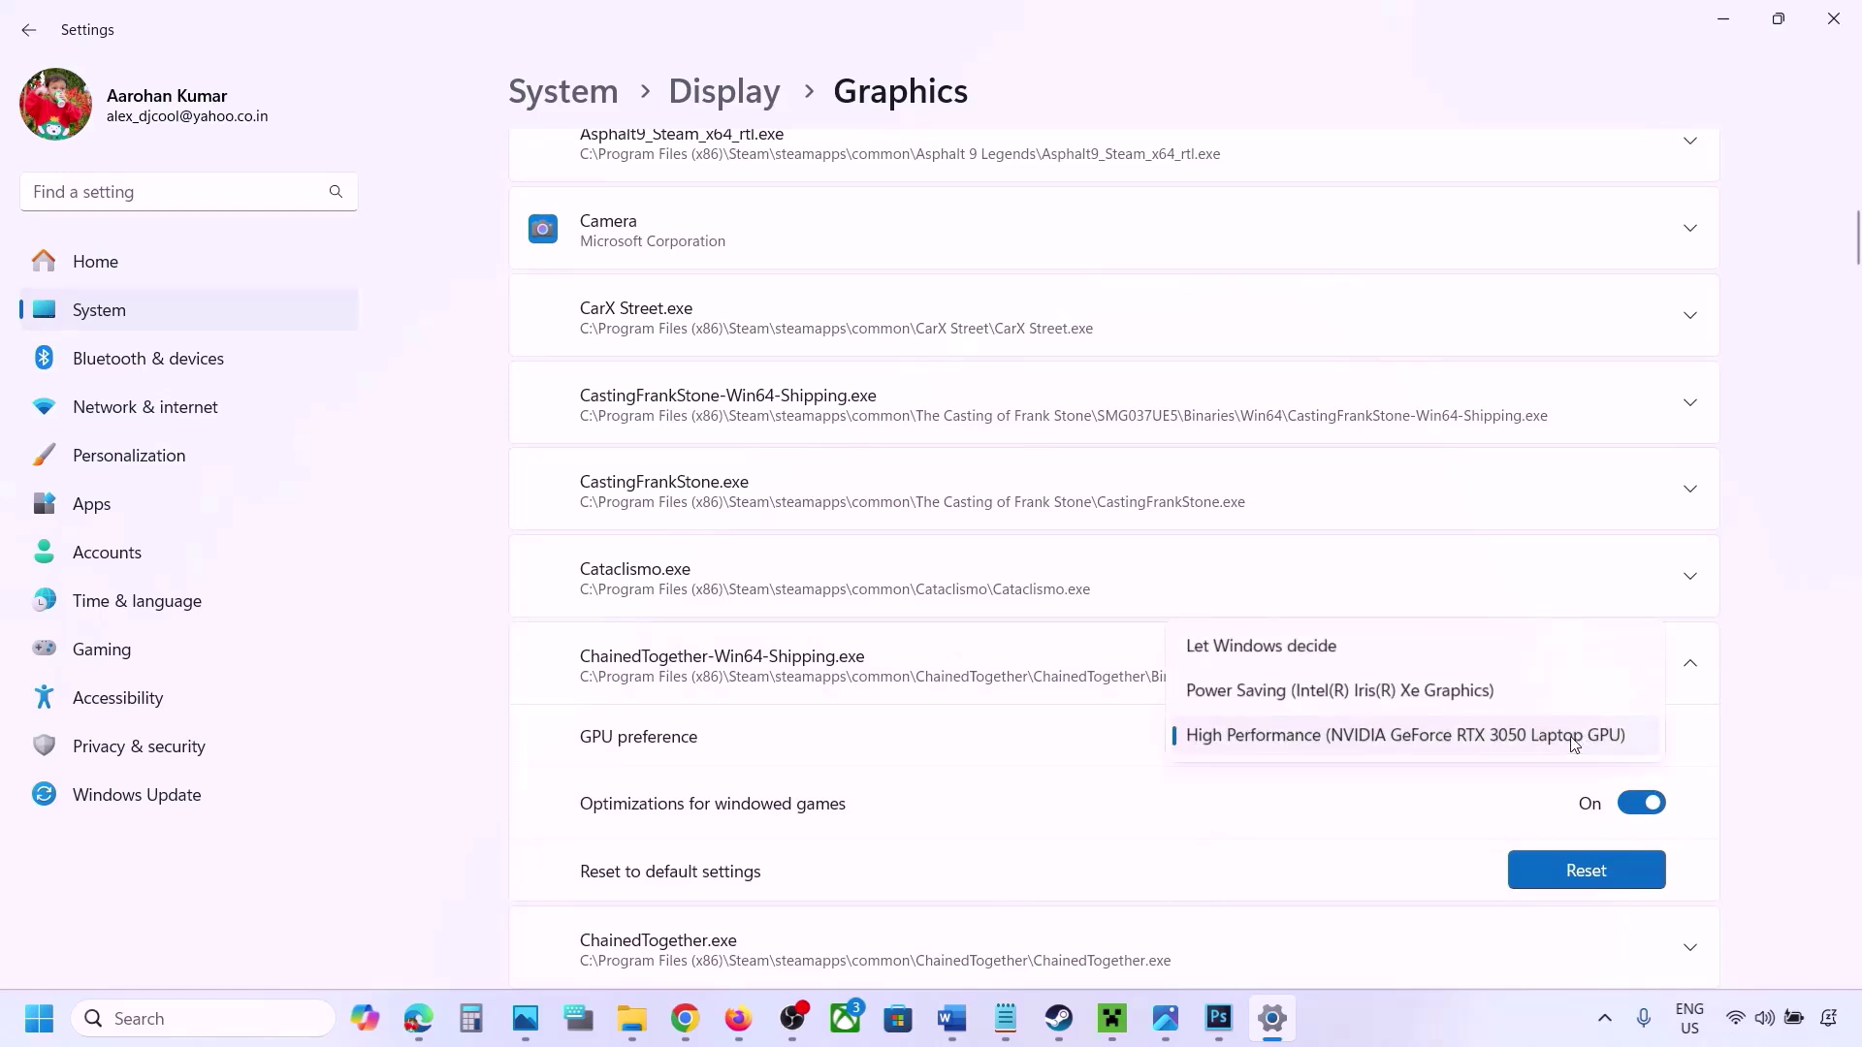
pyautogui.click(1473, 737)
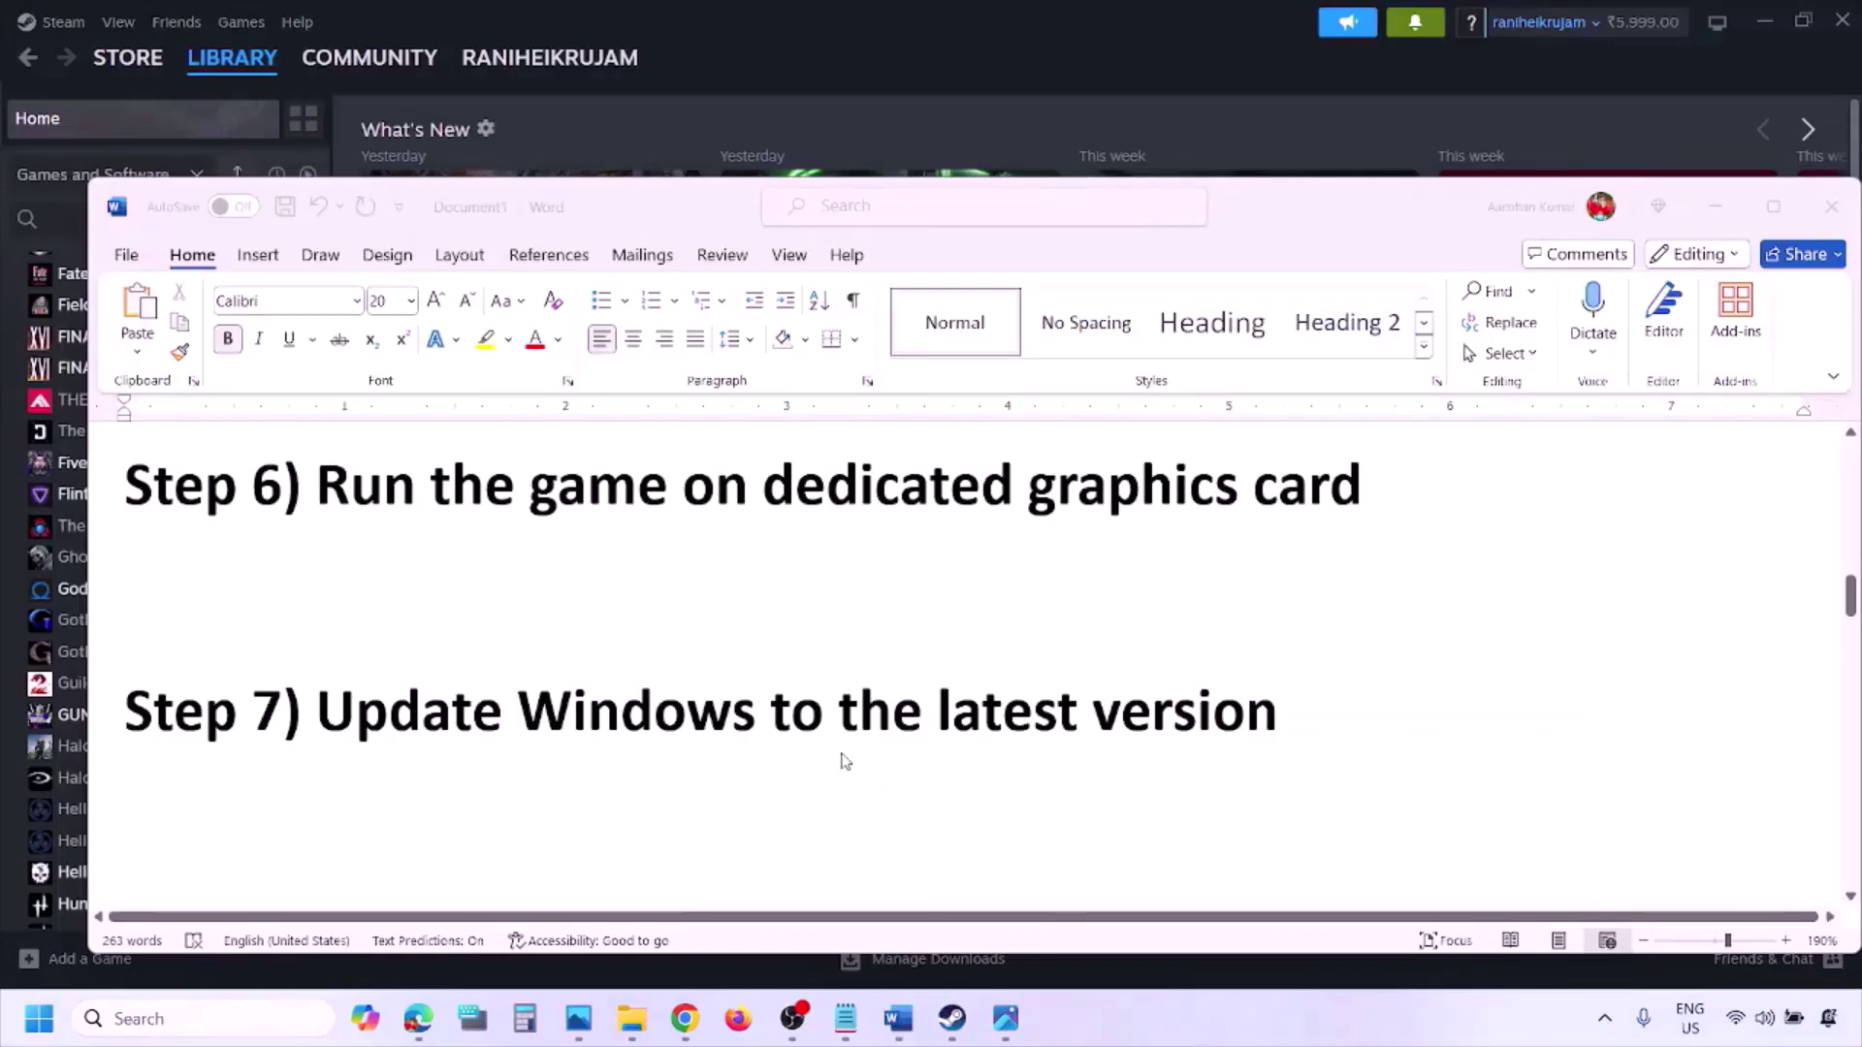
# - Select the Step 7 heading, then start a Windows Update check for updates in Settings
pyautogui.moveTo(331, 710); pyautogui.dragTo(1257, 735)
pyautogui.press('super+i')
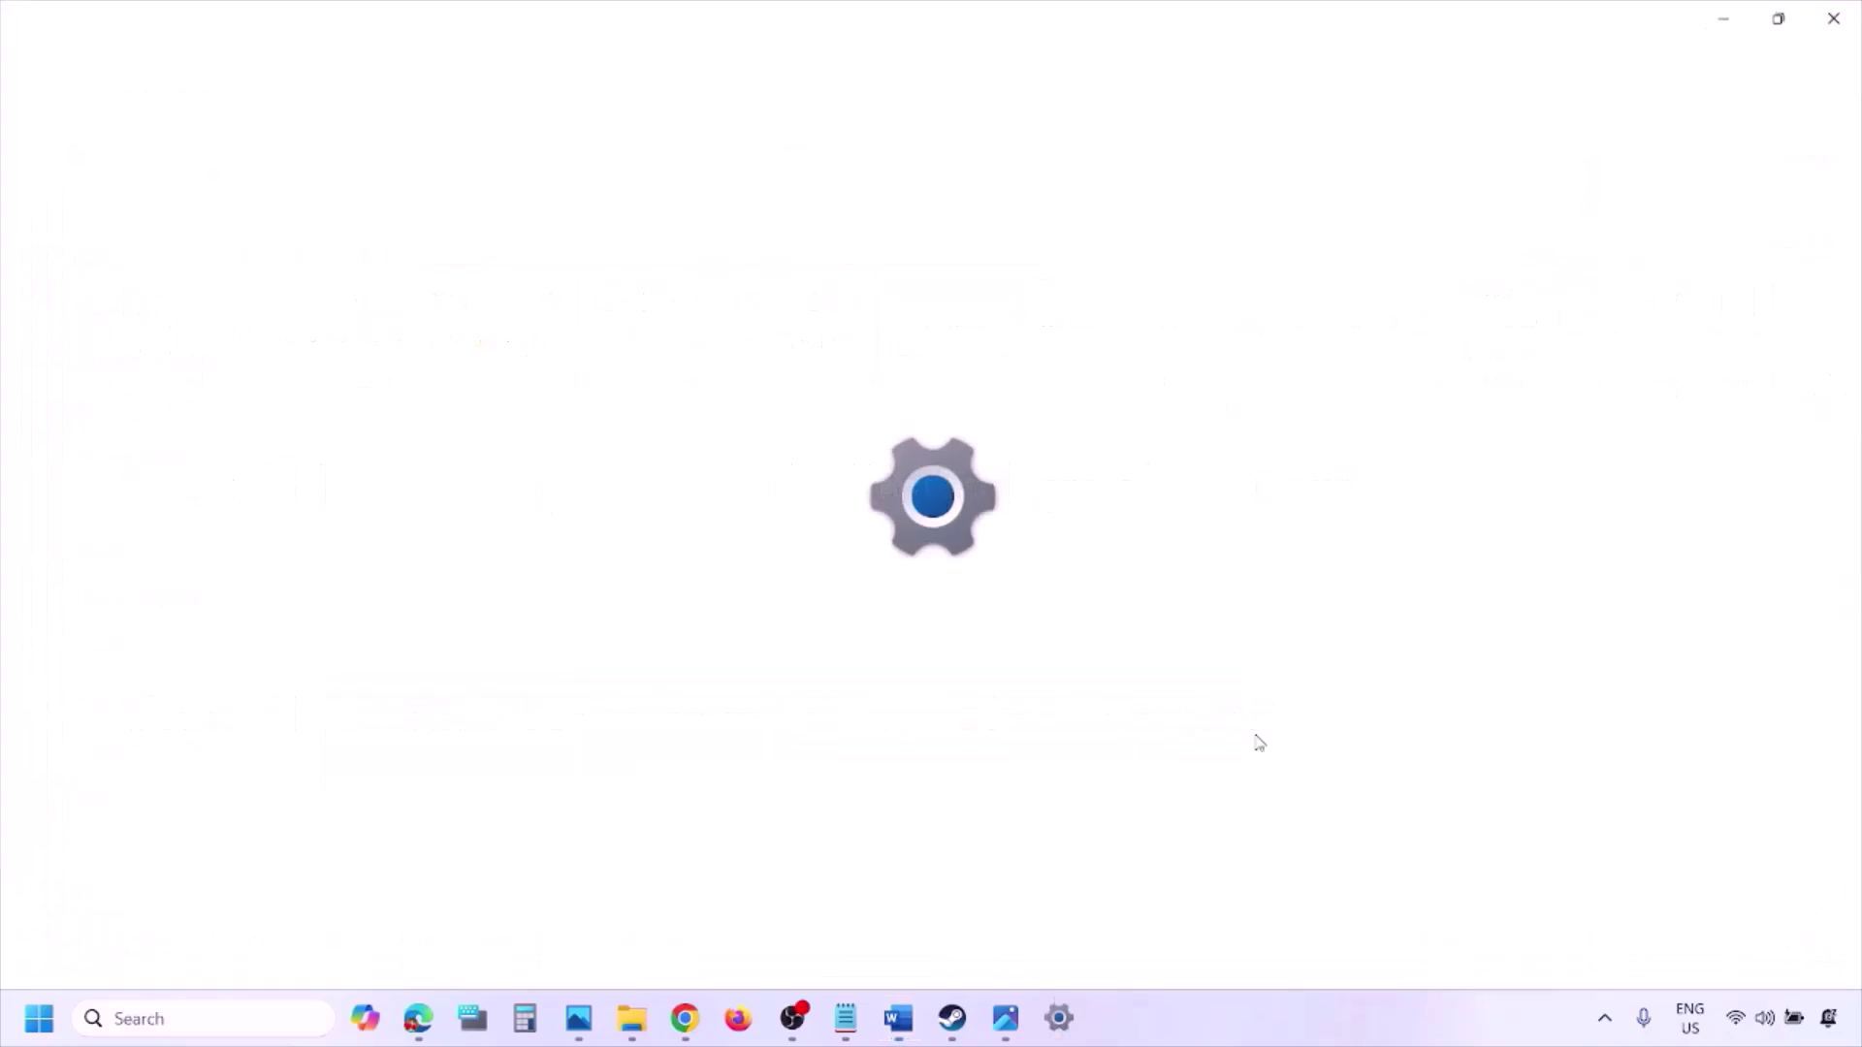
pyautogui.click(155, 803)
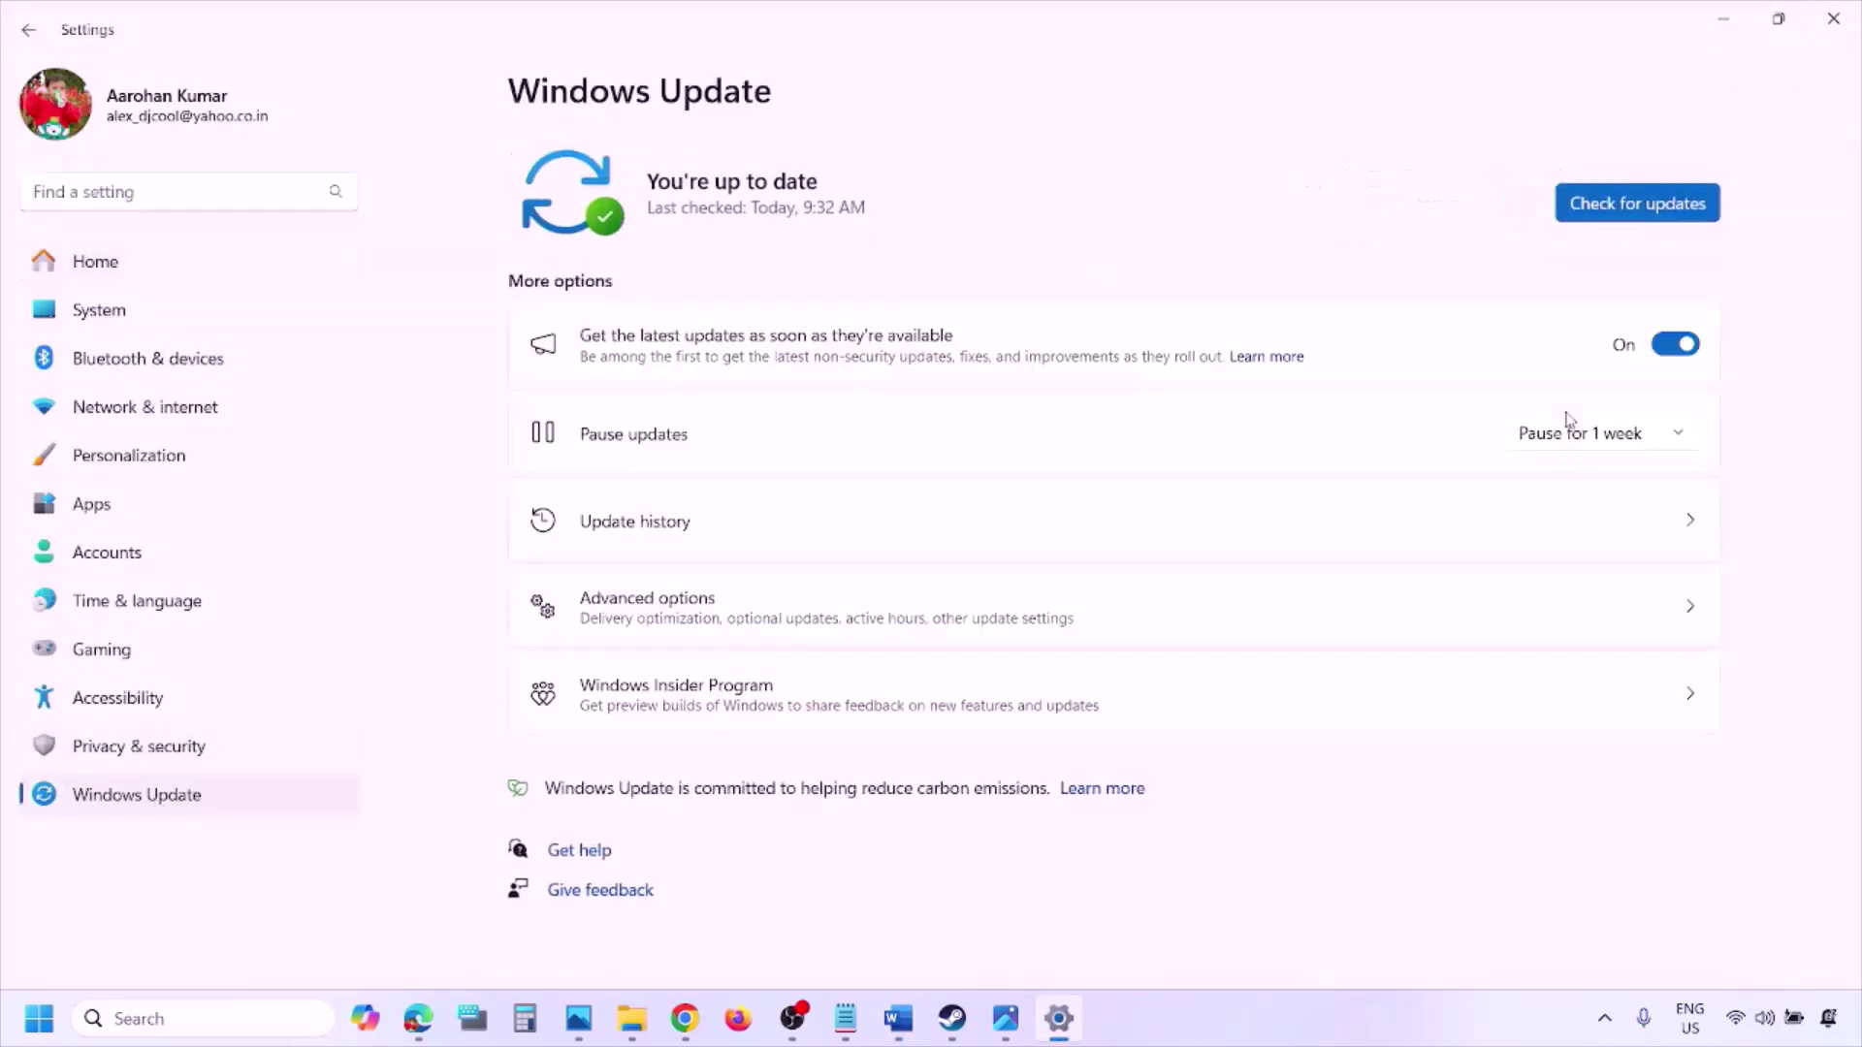
pyautogui.click(1648, 205)
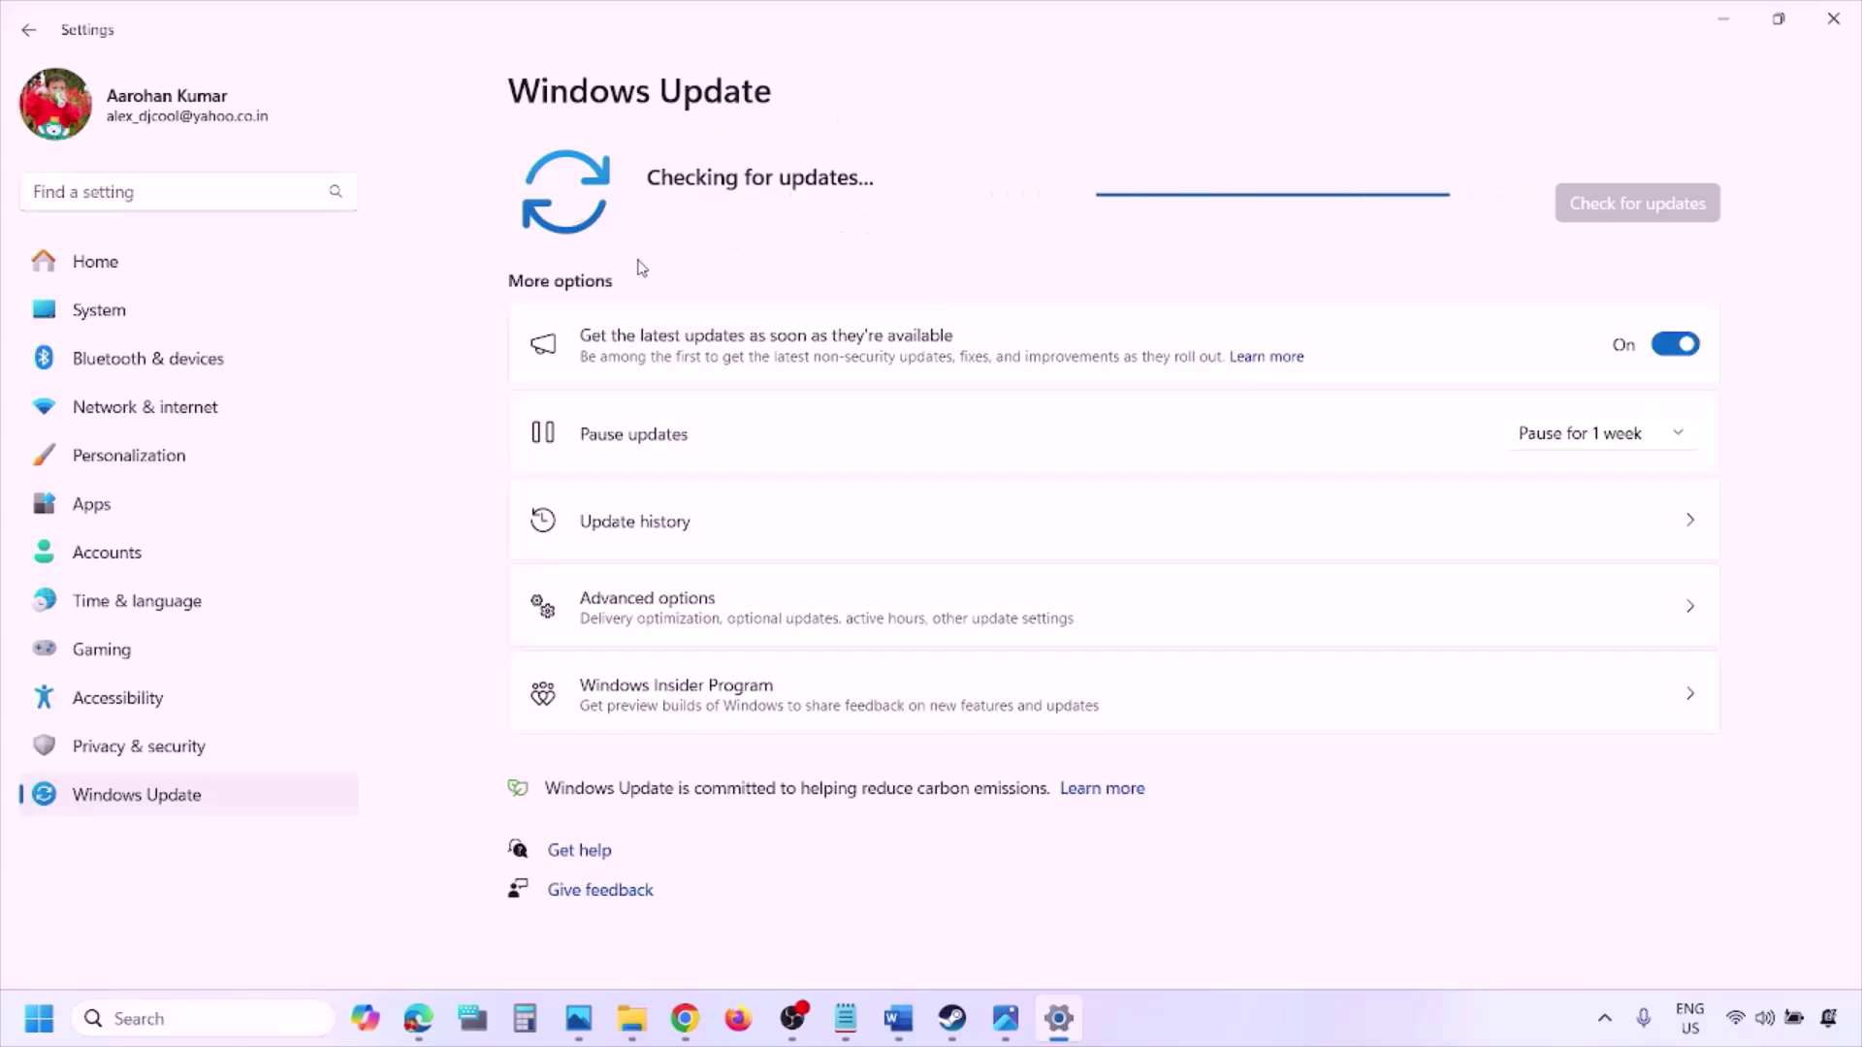
# - Show the Restart option in the Start power menu, then return to the Word notes
pyautogui.click(39, 1018)
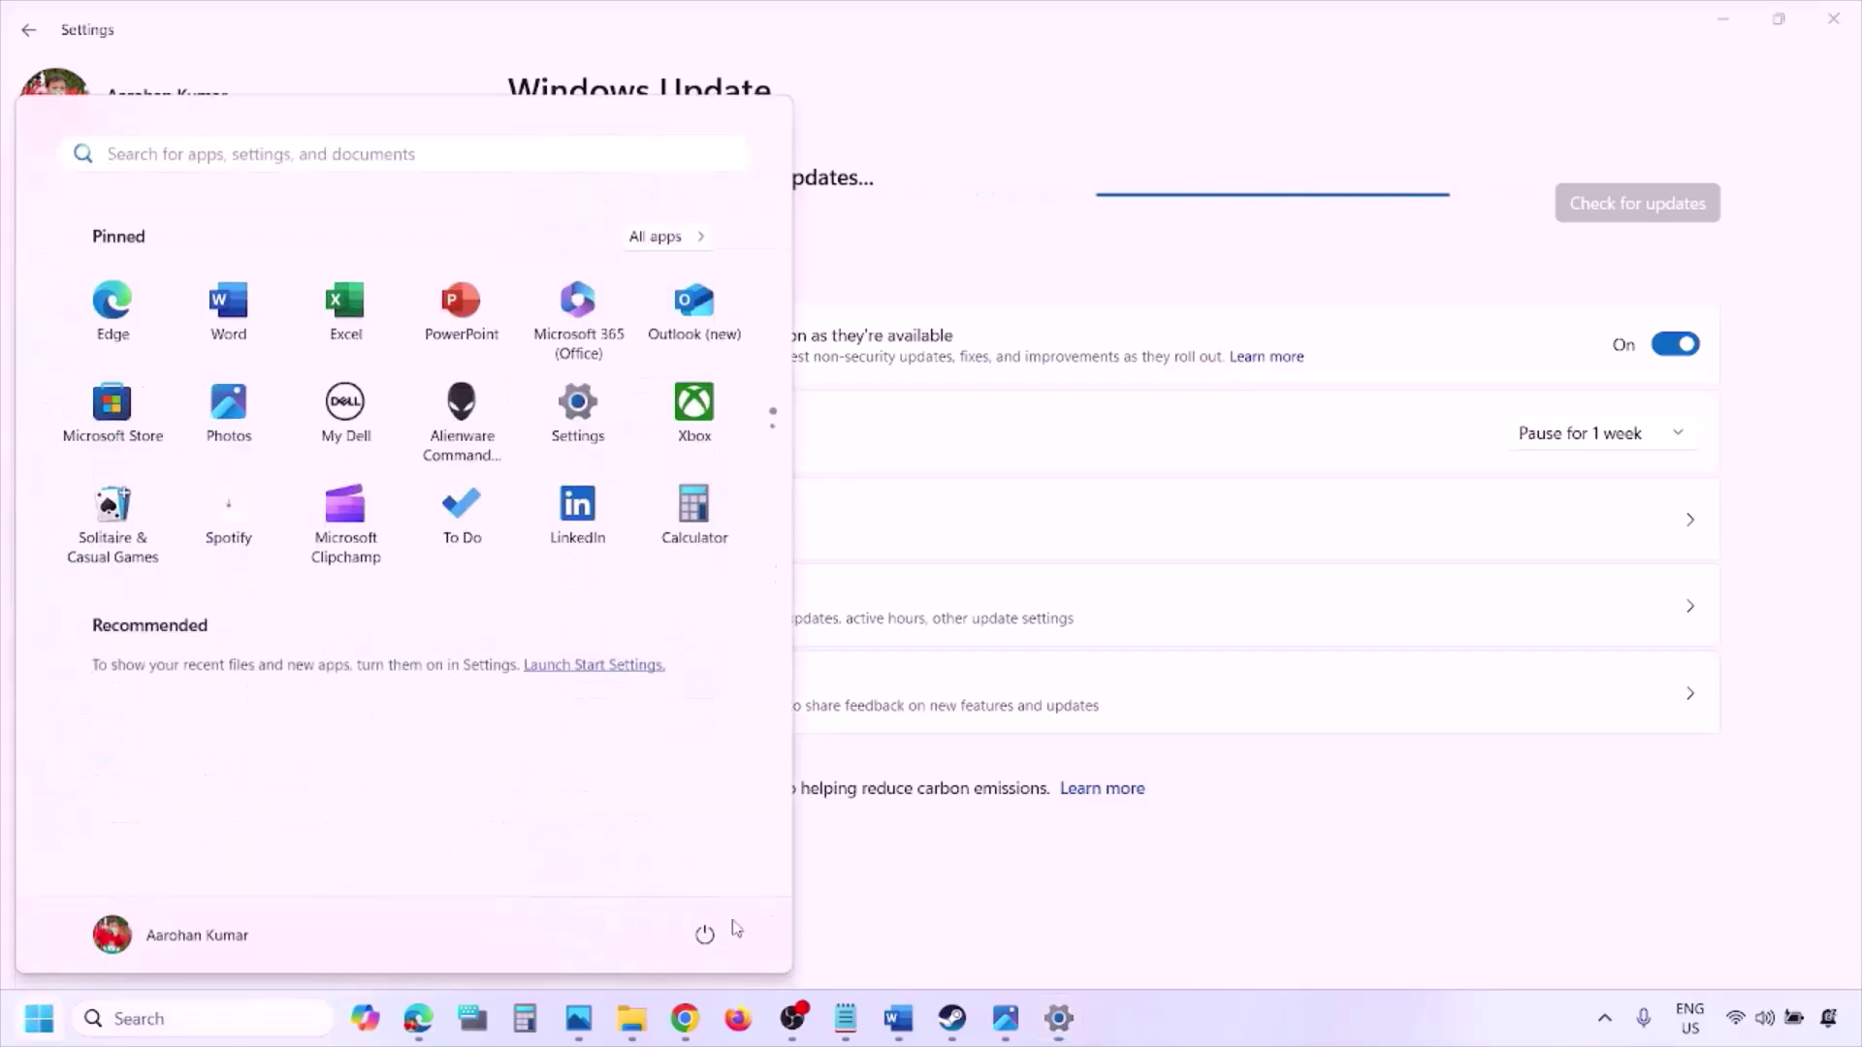
pyautogui.click(718, 932)
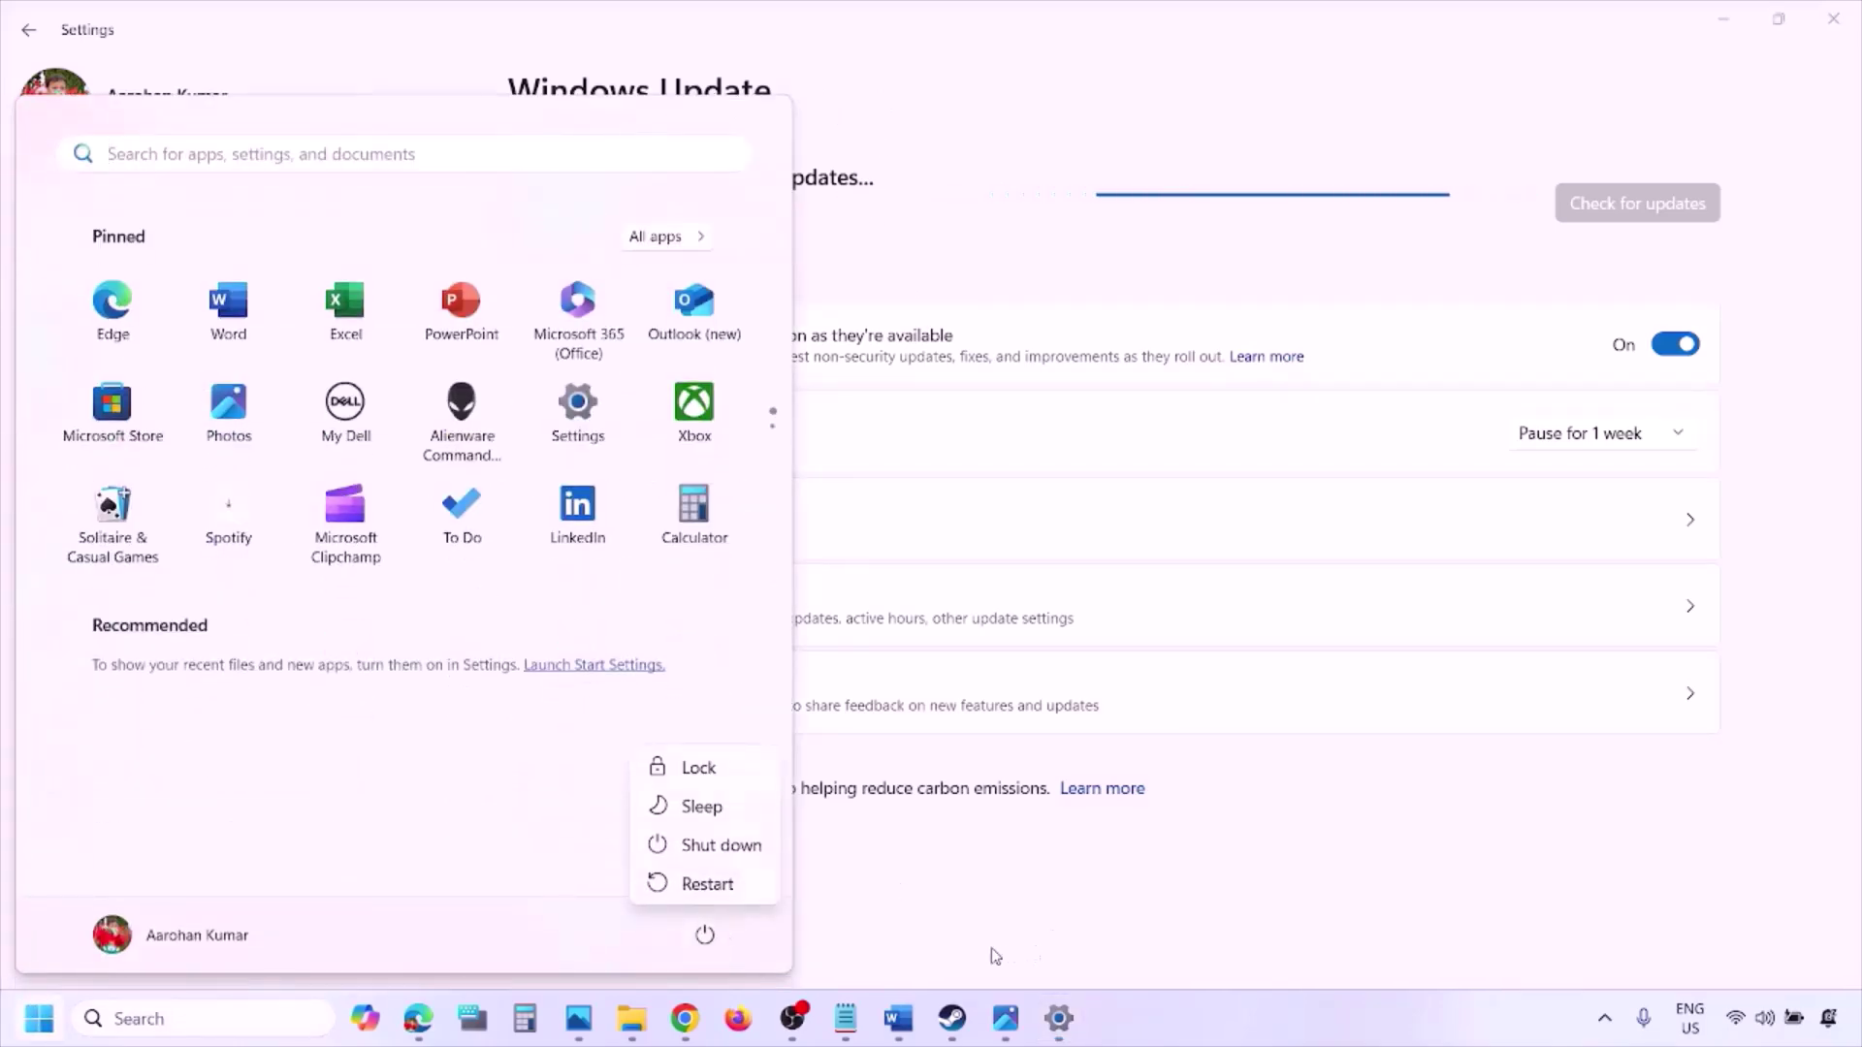
pyautogui.click(902, 1036)
# - Copy the Step 8 Visual C++ Redistributable link from Word and load it in a new Chrome window
pyautogui.scroll(-2, 817, 755)
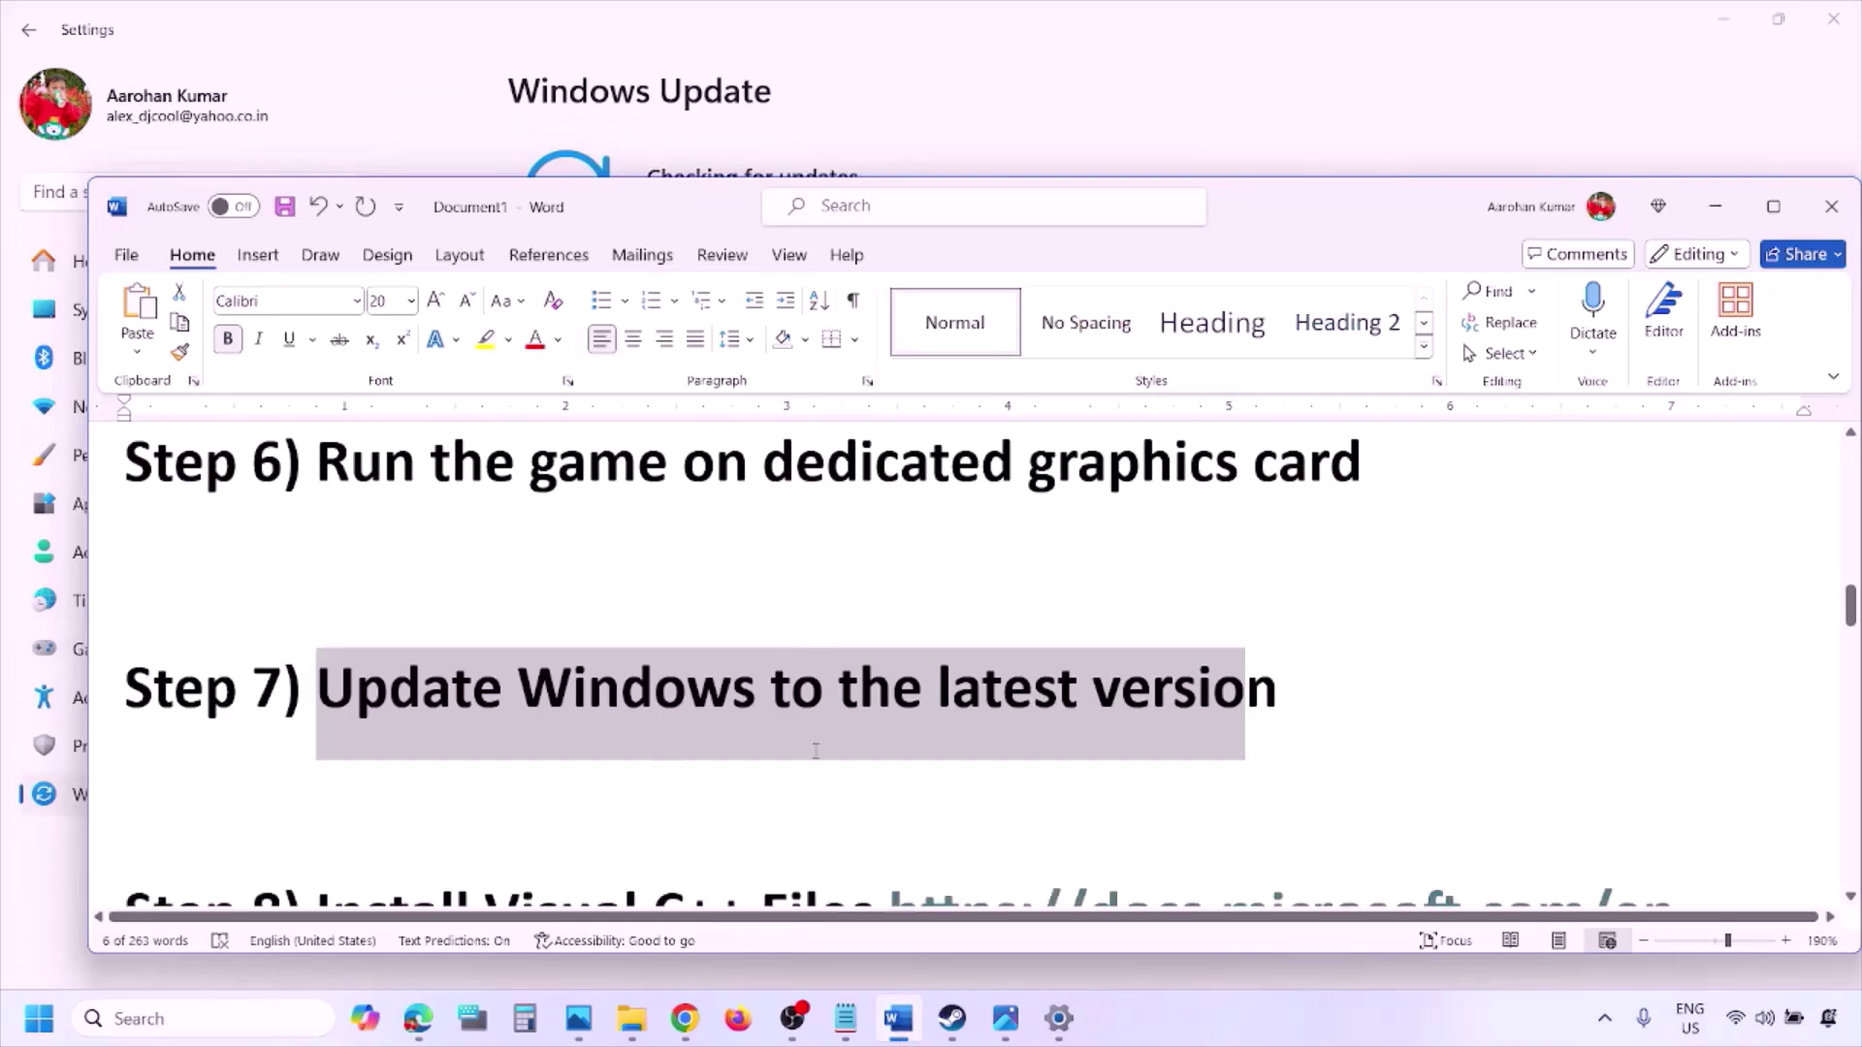
pyautogui.scroll(-1, 814, 751)
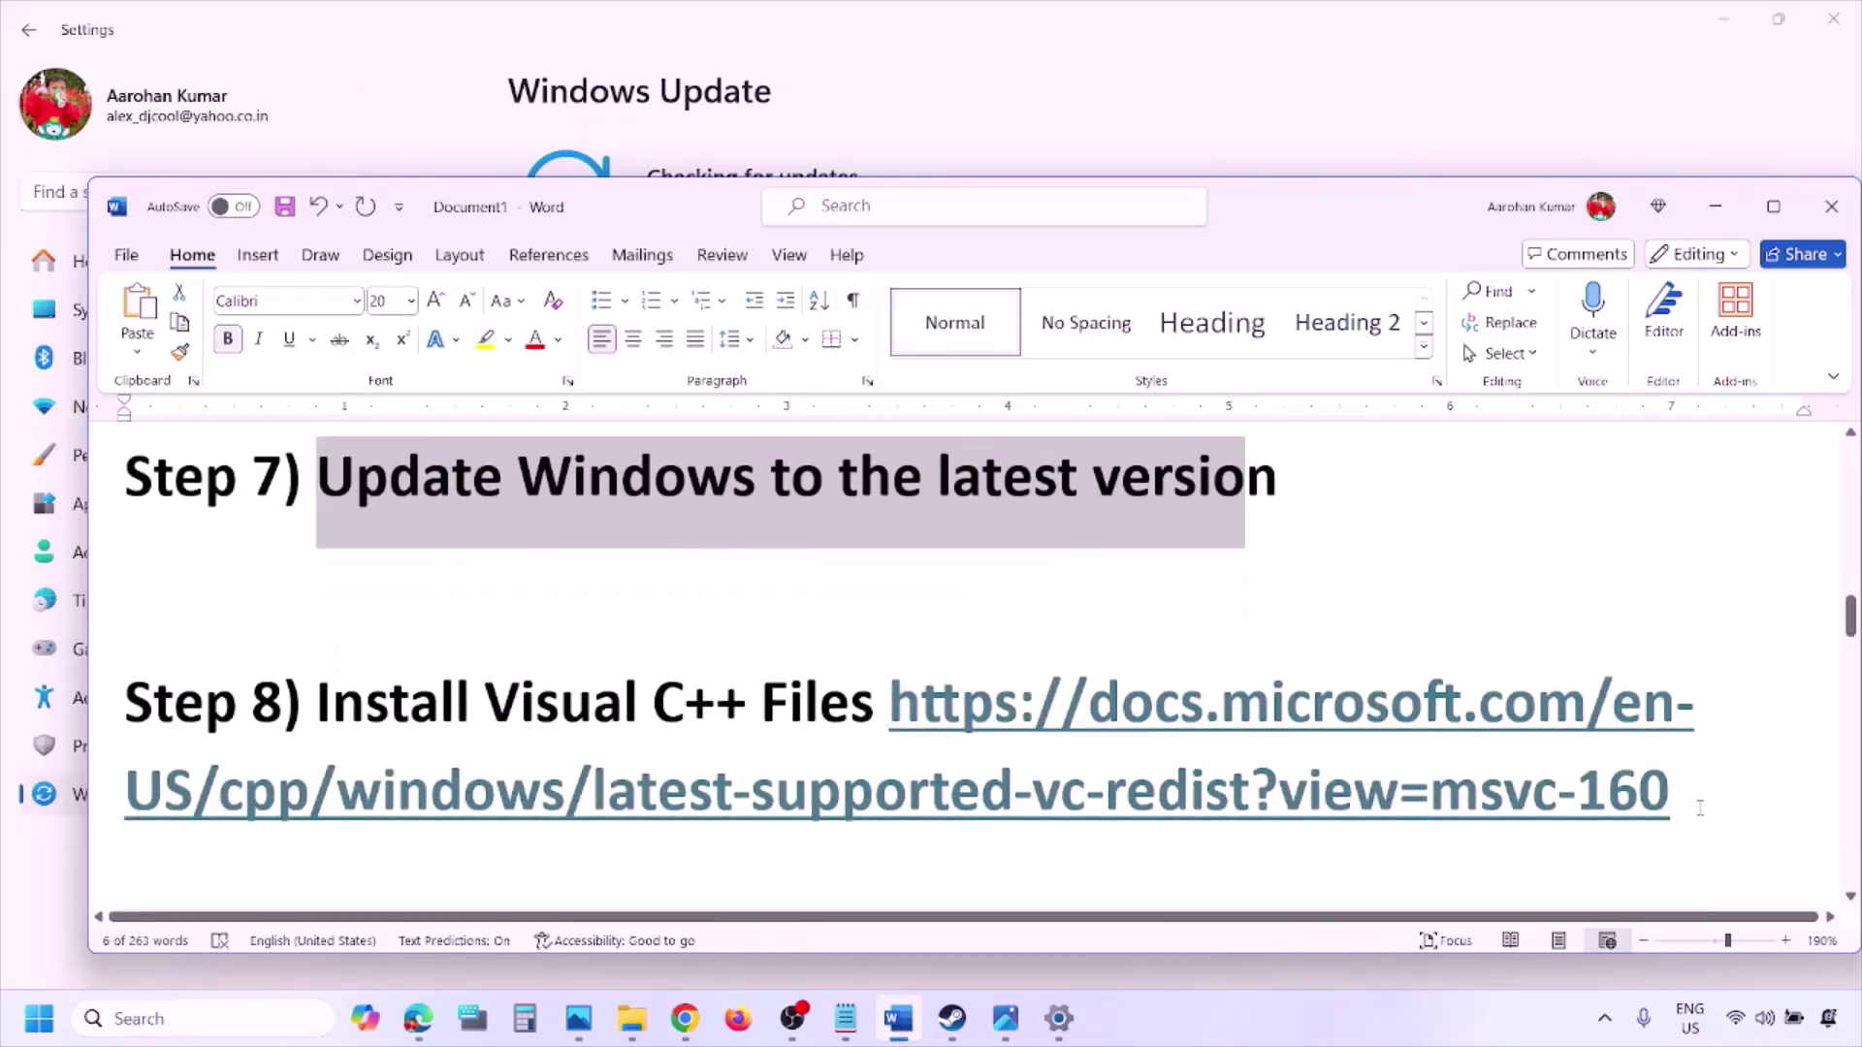
pyautogui.moveTo(1699, 808); pyautogui.dragTo(1016, 718)
pyautogui.hotkey('ctrl', 'c')
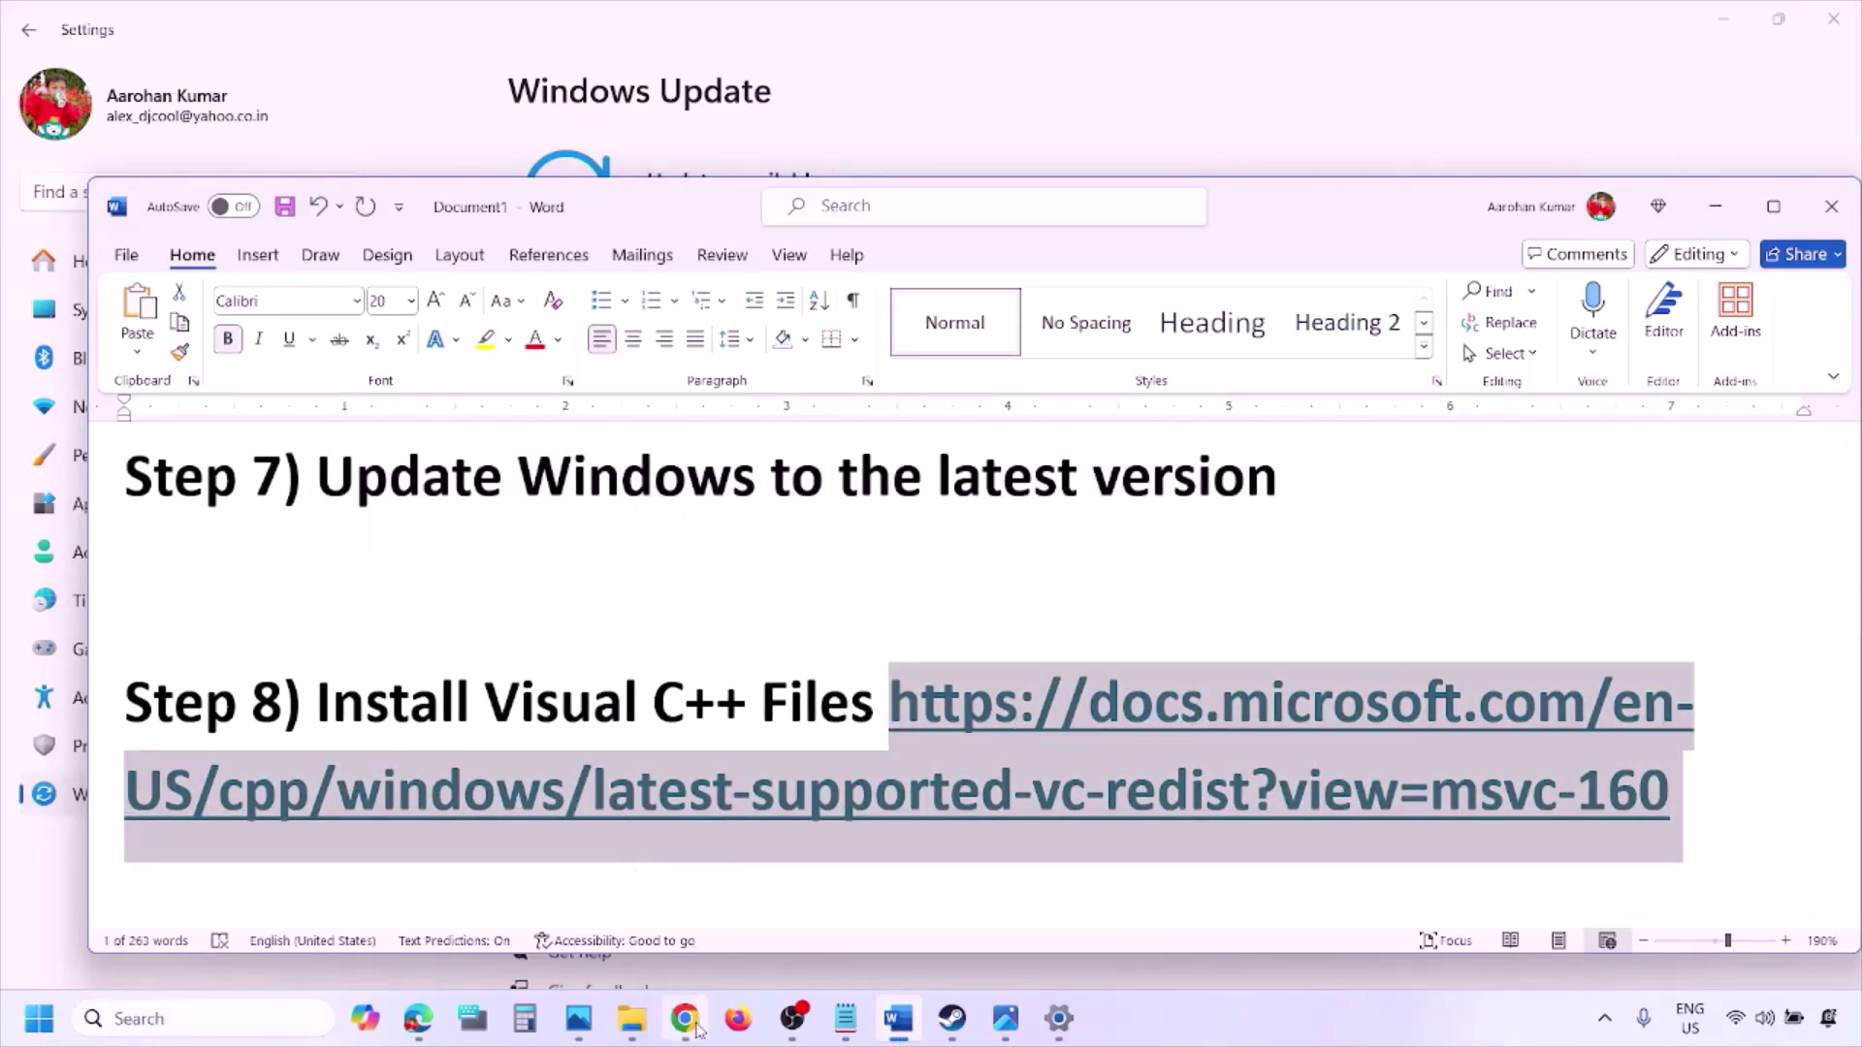
pyautogui.rightClick(685, 1018)
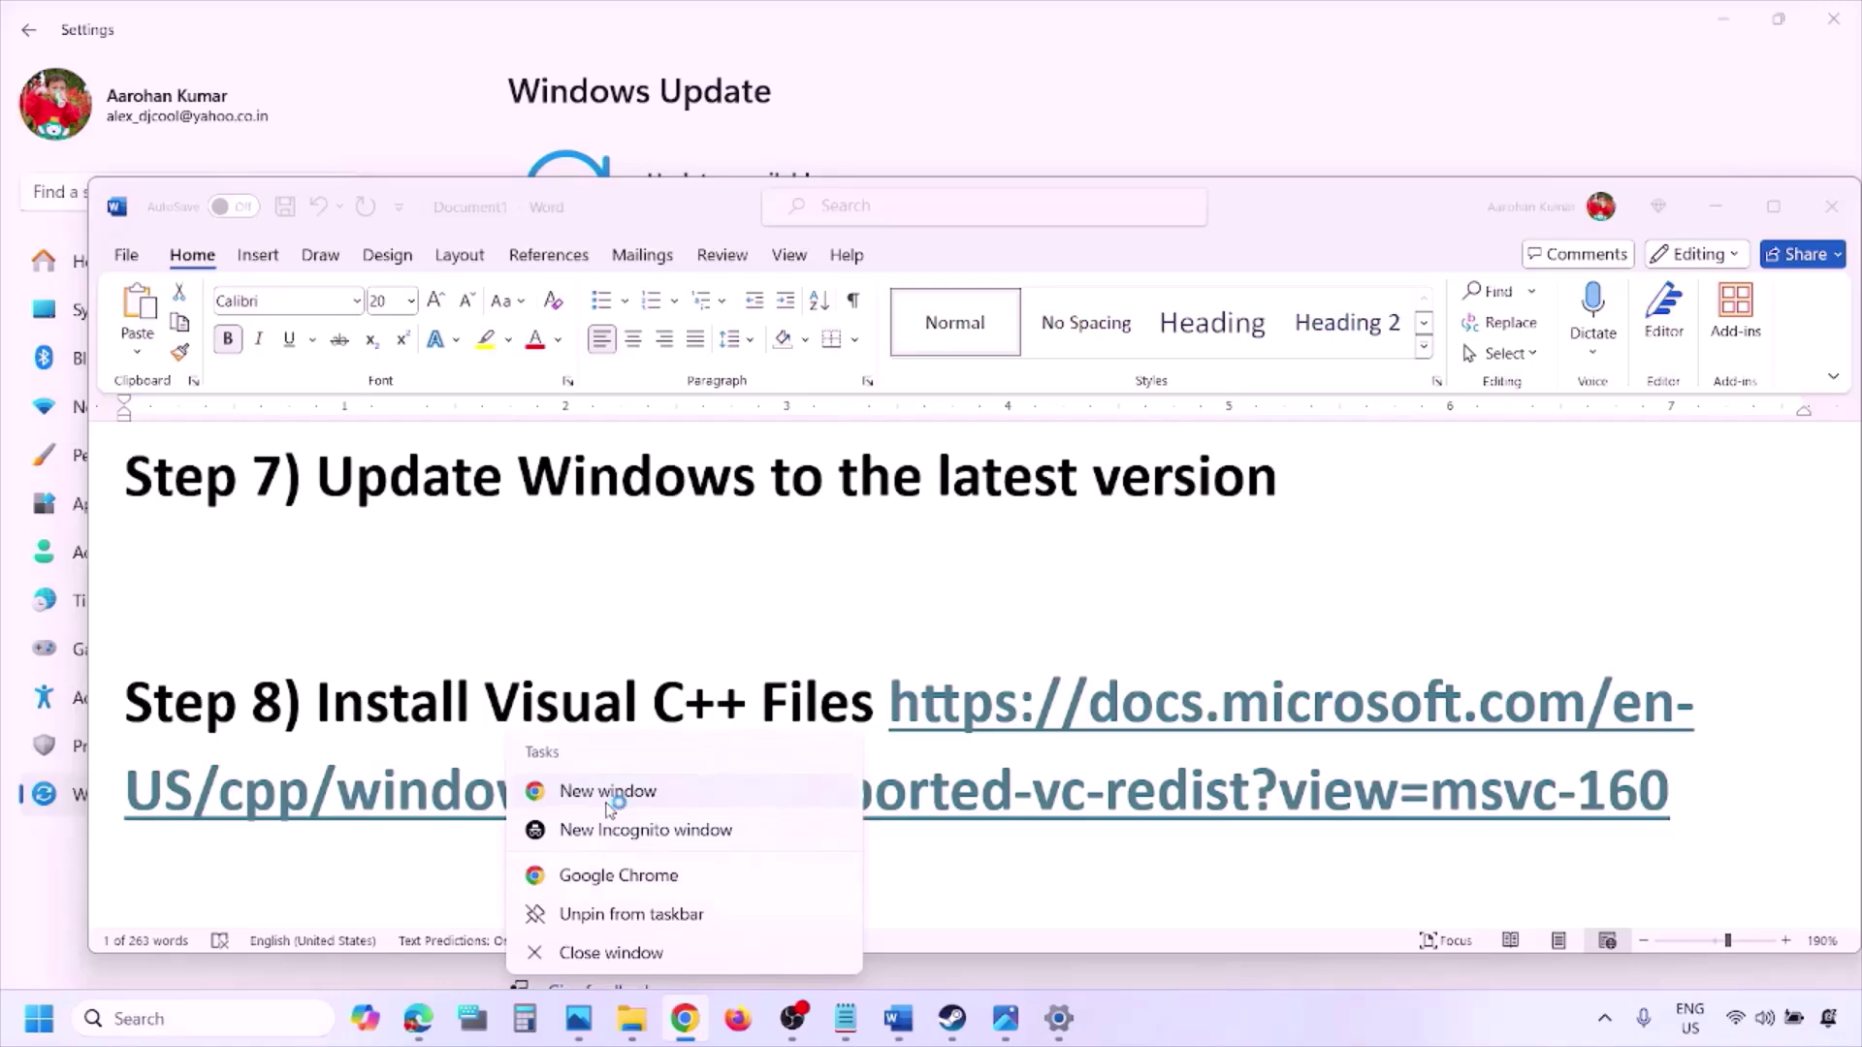
pyautogui.click(609, 805)
pyautogui.hotkey('ctrl', 'v')
pyautogui.press('Return')
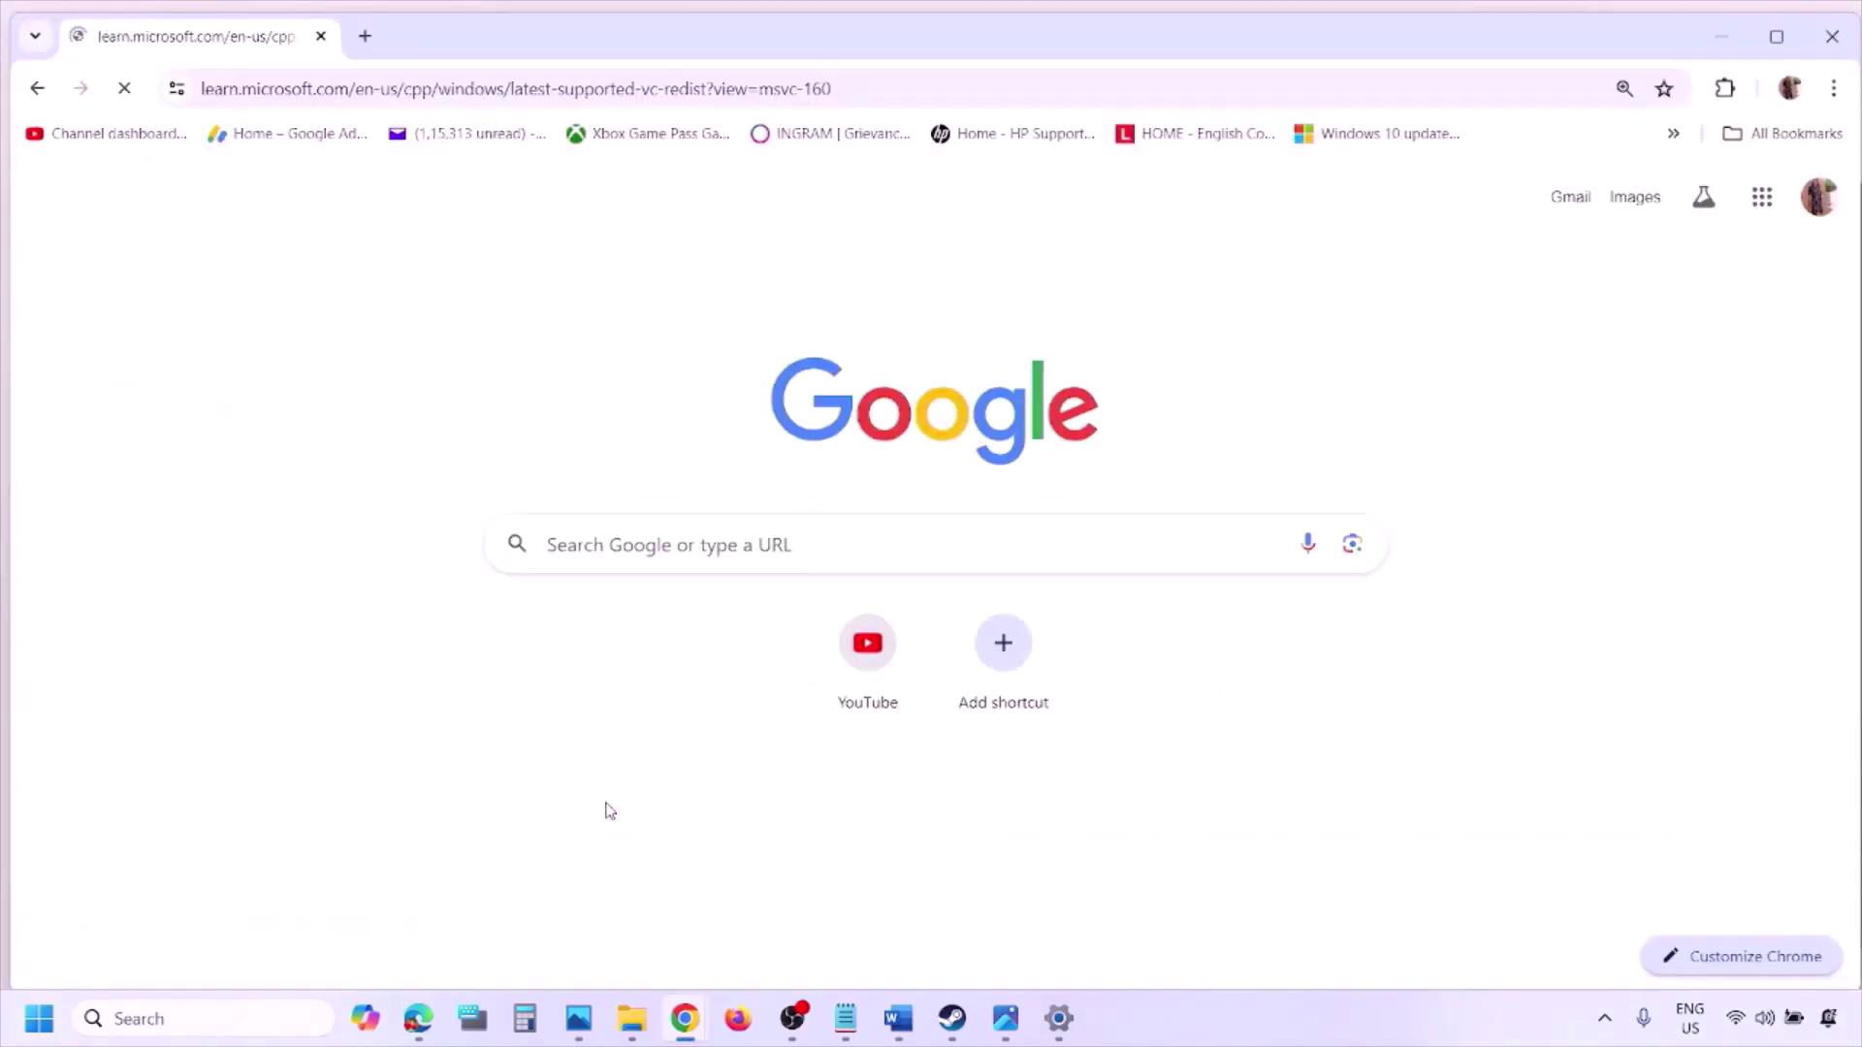
# - Find the X86 and X64 entries in the downloads table and download the x86 redistributable
pyautogui.scroll(-5, 805, 562)
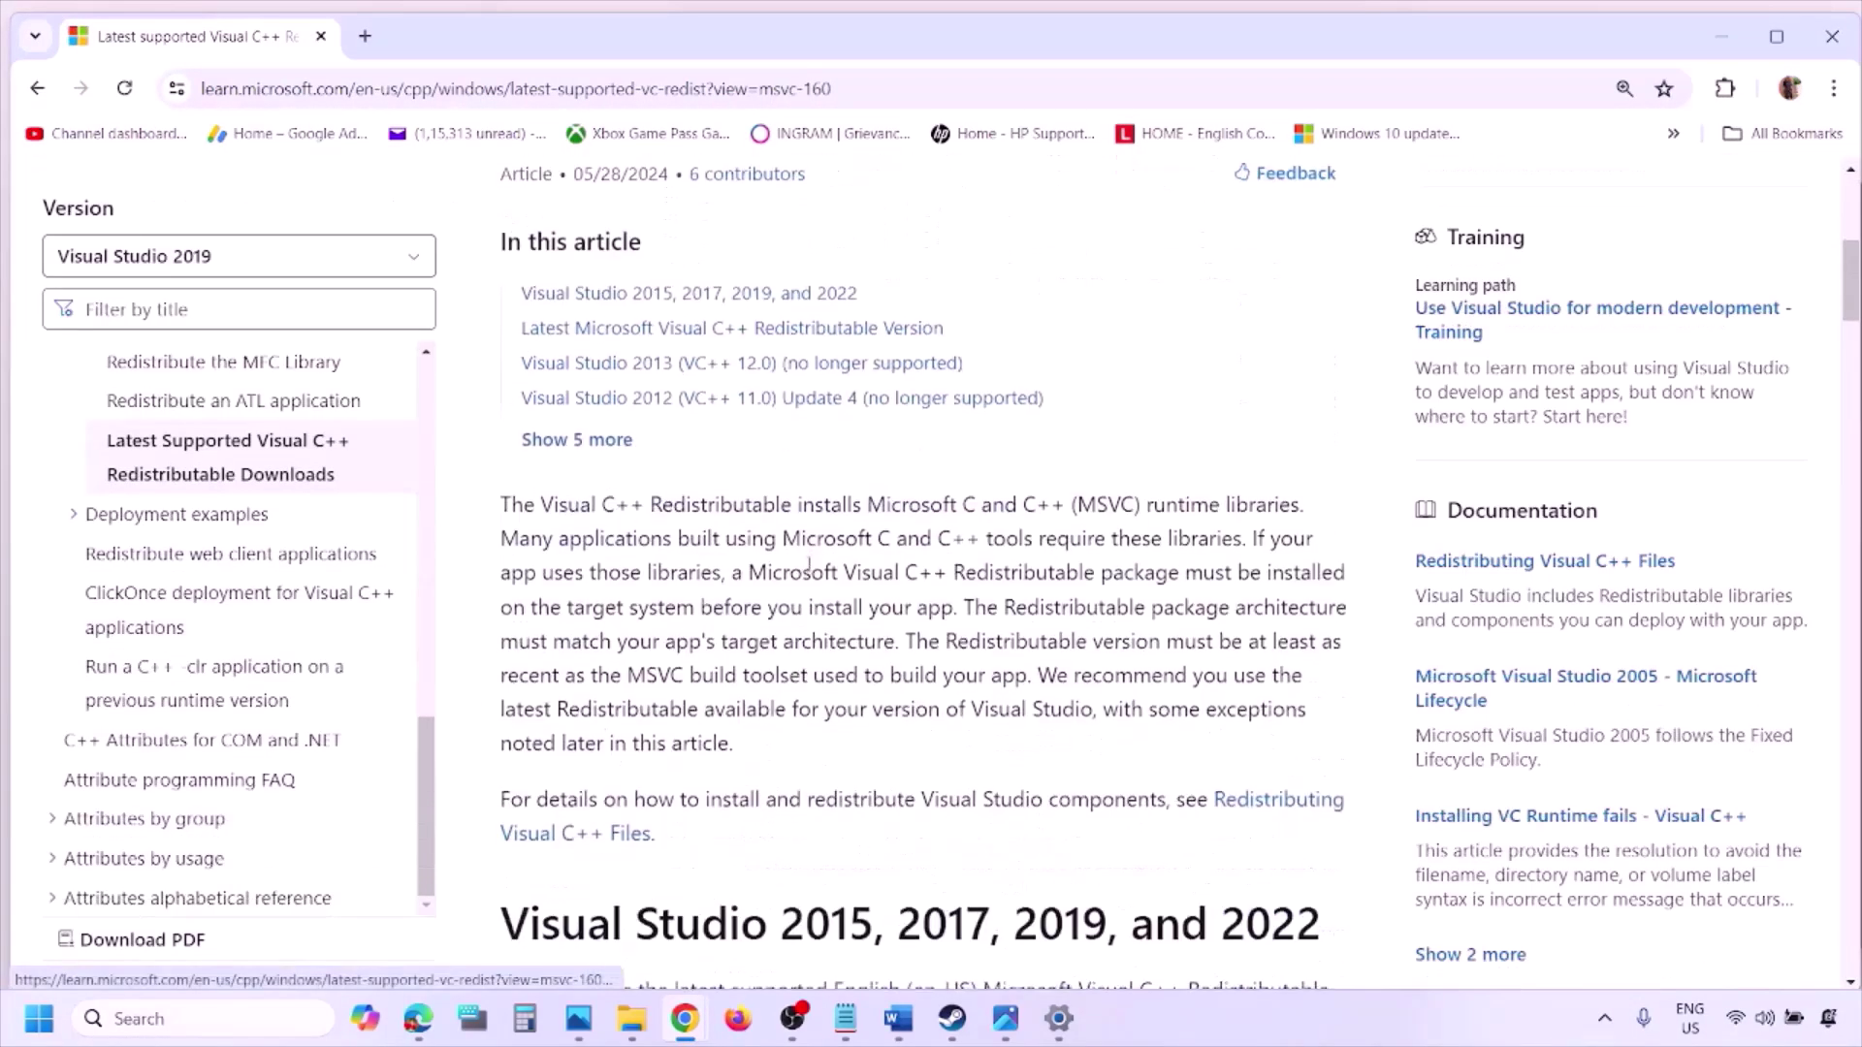
pyautogui.scroll(-4, 808, 567)
pyautogui.moveTo(587, 521); pyautogui.dragTo(1251, 522)
pyautogui.scroll(-9, 818, 702)
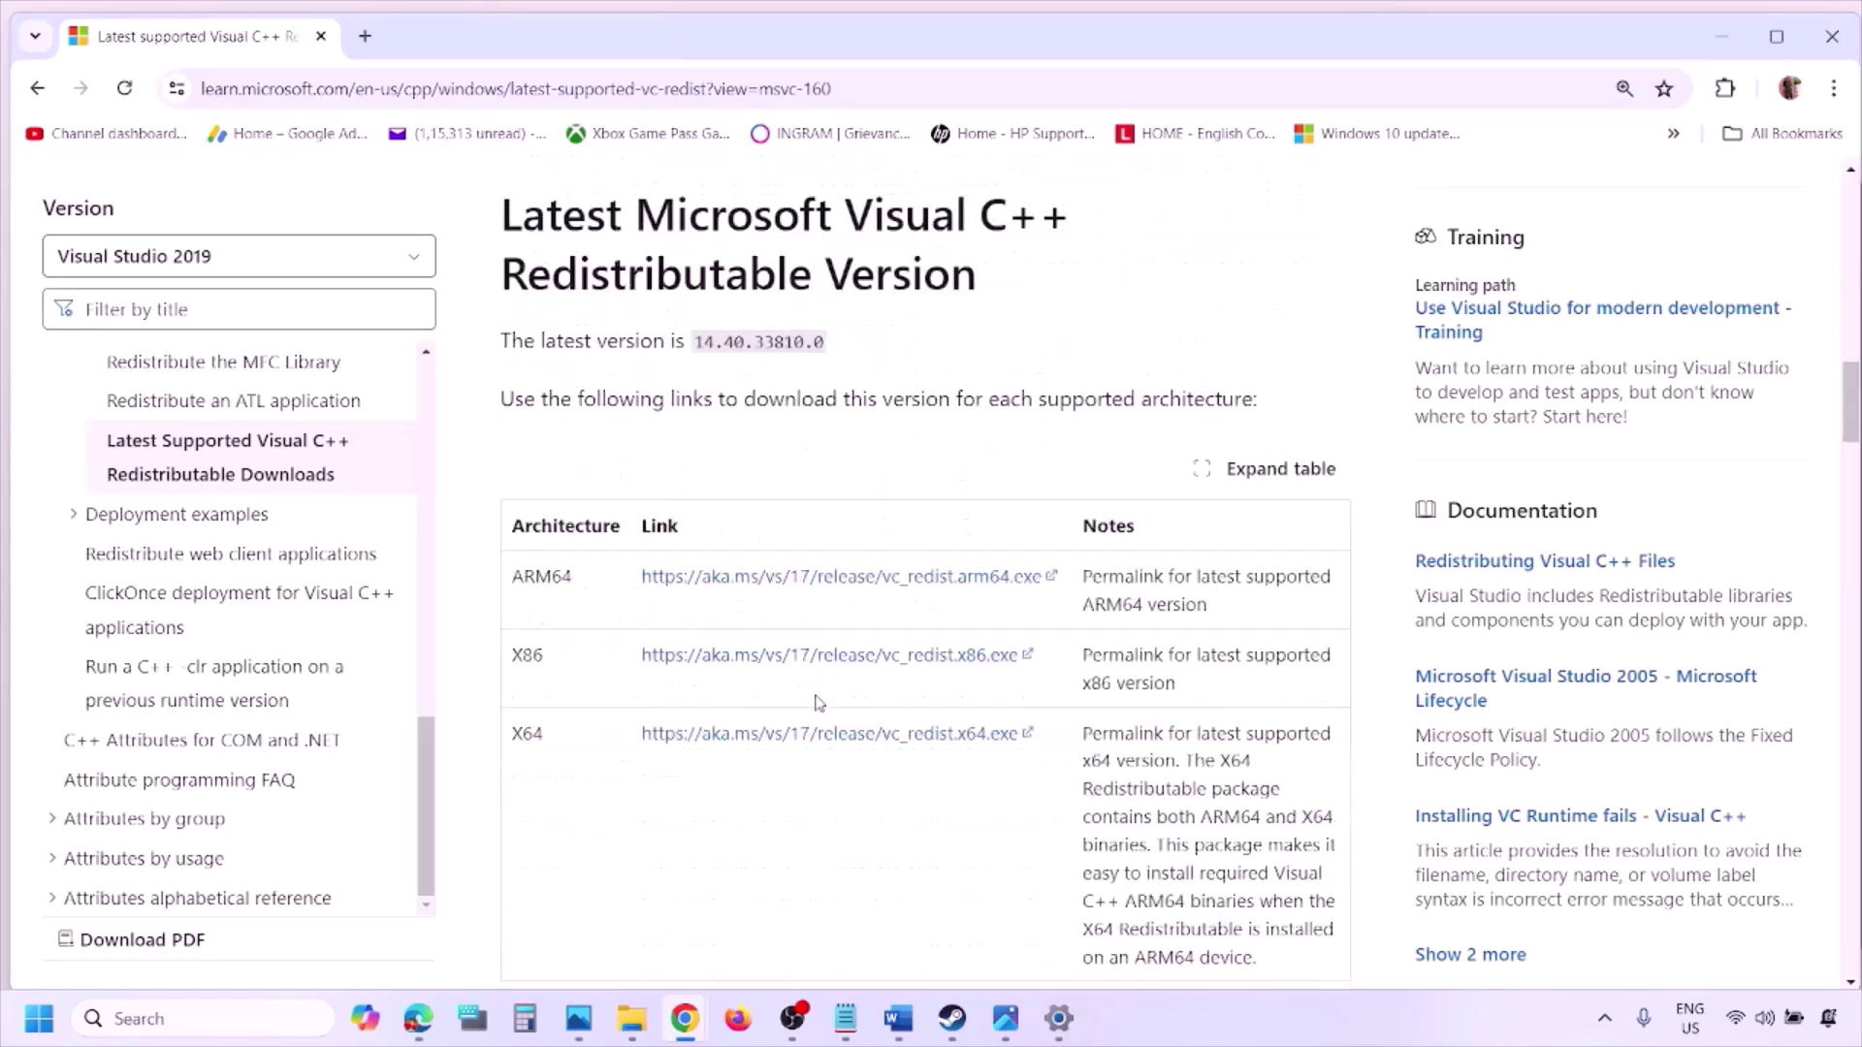
pyautogui.scroll(-1, 817, 702)
pyautogui.doubleClick(525, 559)
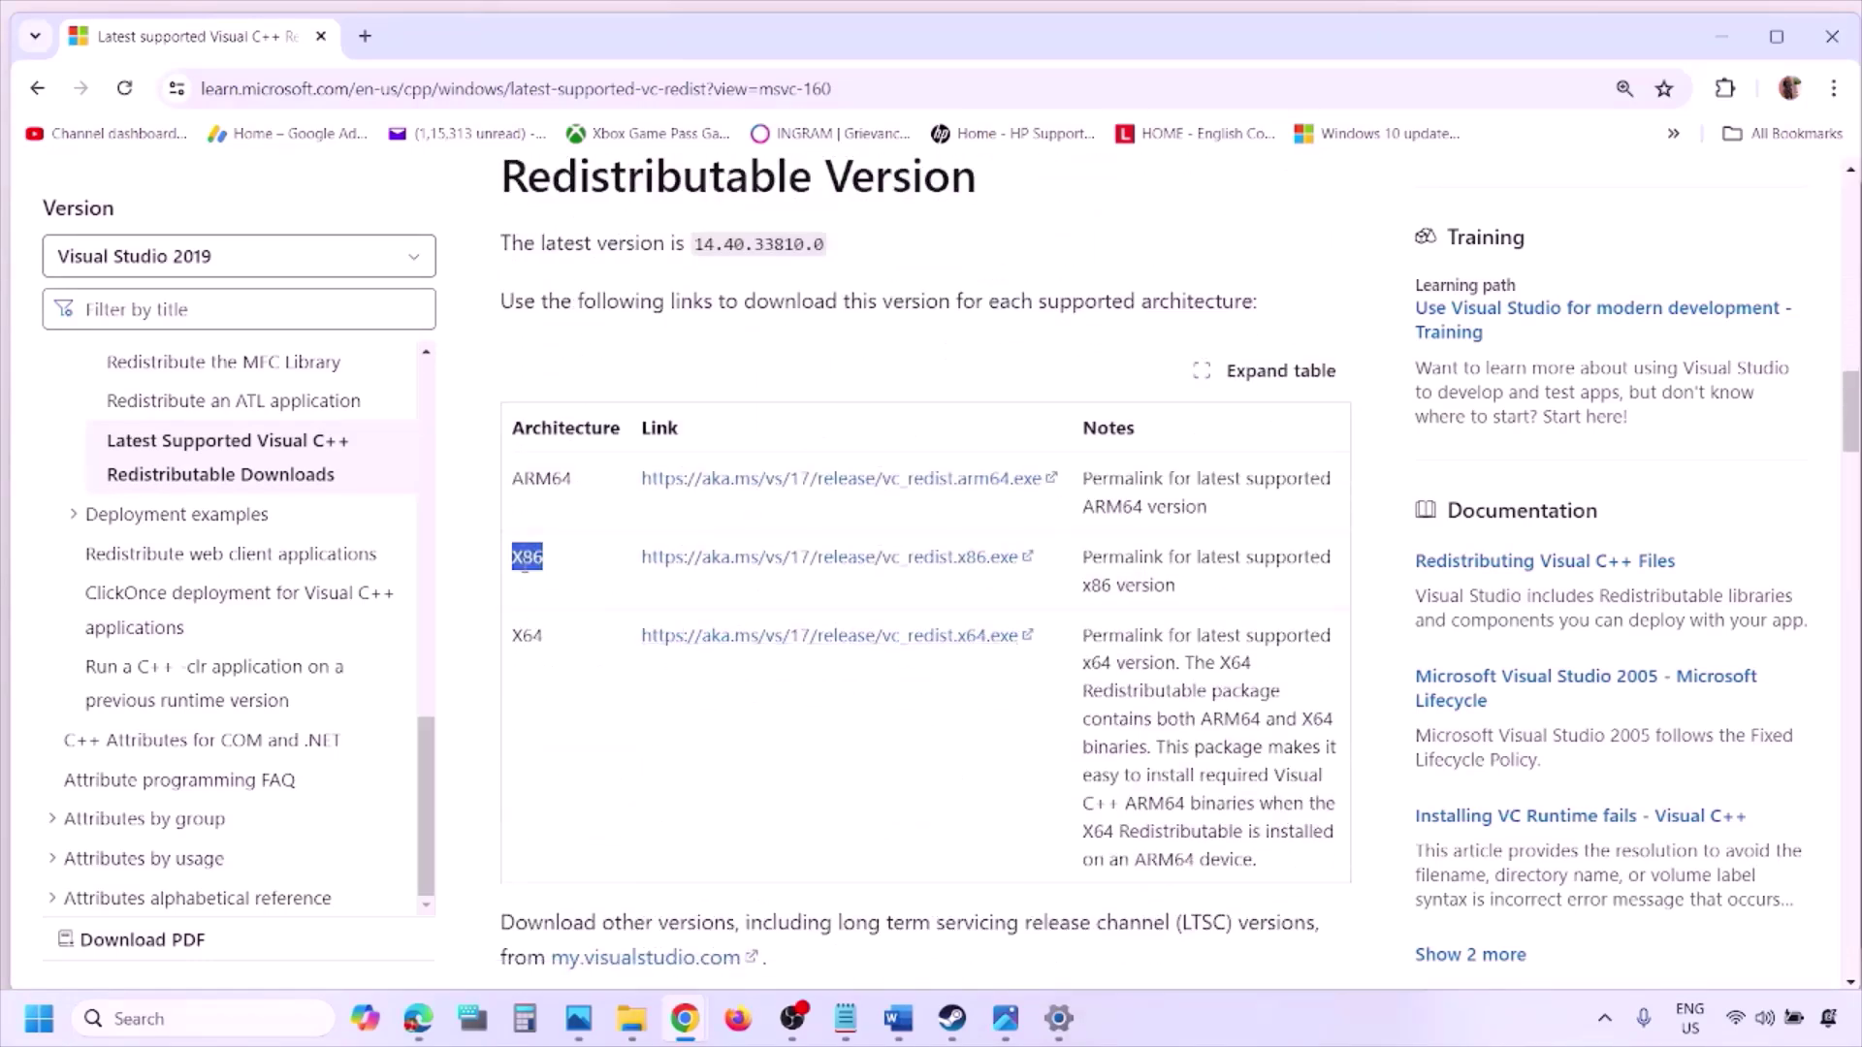
pyautogui.doubleClick(528, 635)
pyautogui.moveTo(514, 558); pyautogui.dragTo(914, 577)
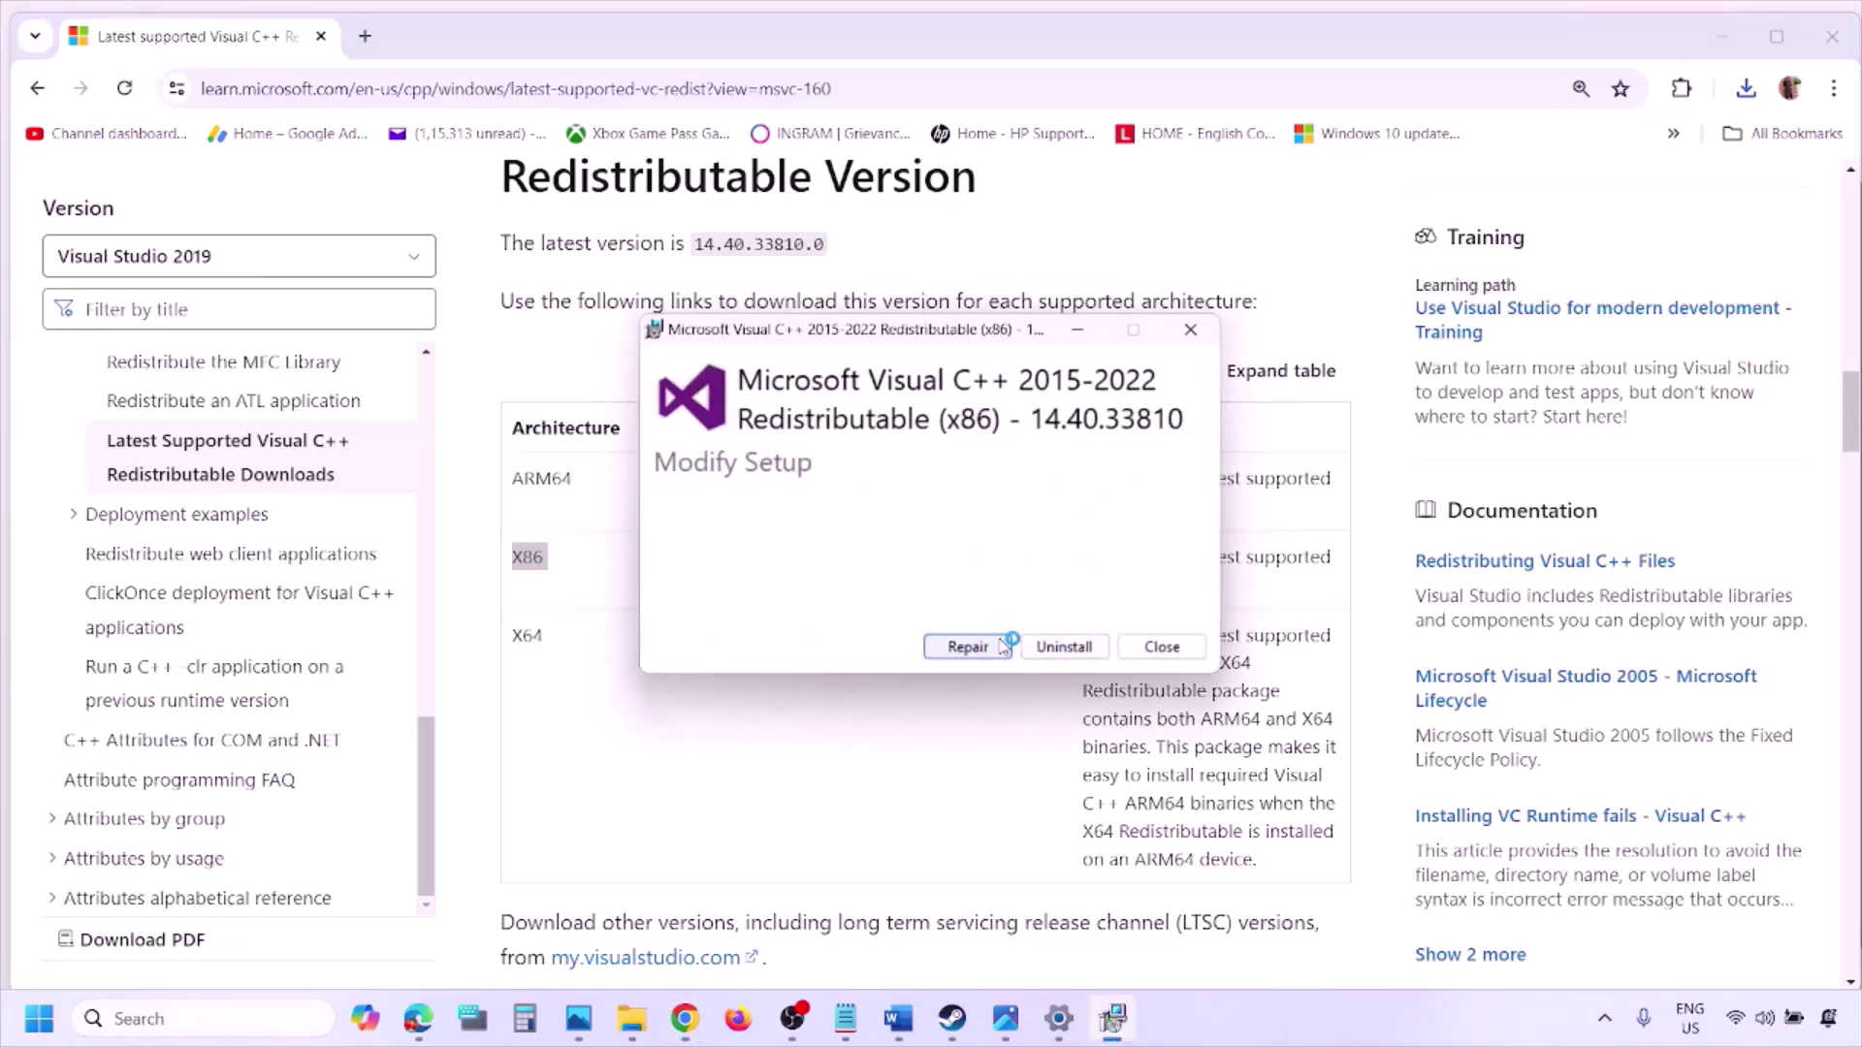
# - Repair the x86 redistributable and download VC_redist.x64.exe
pyautogui.click(1002, 647)
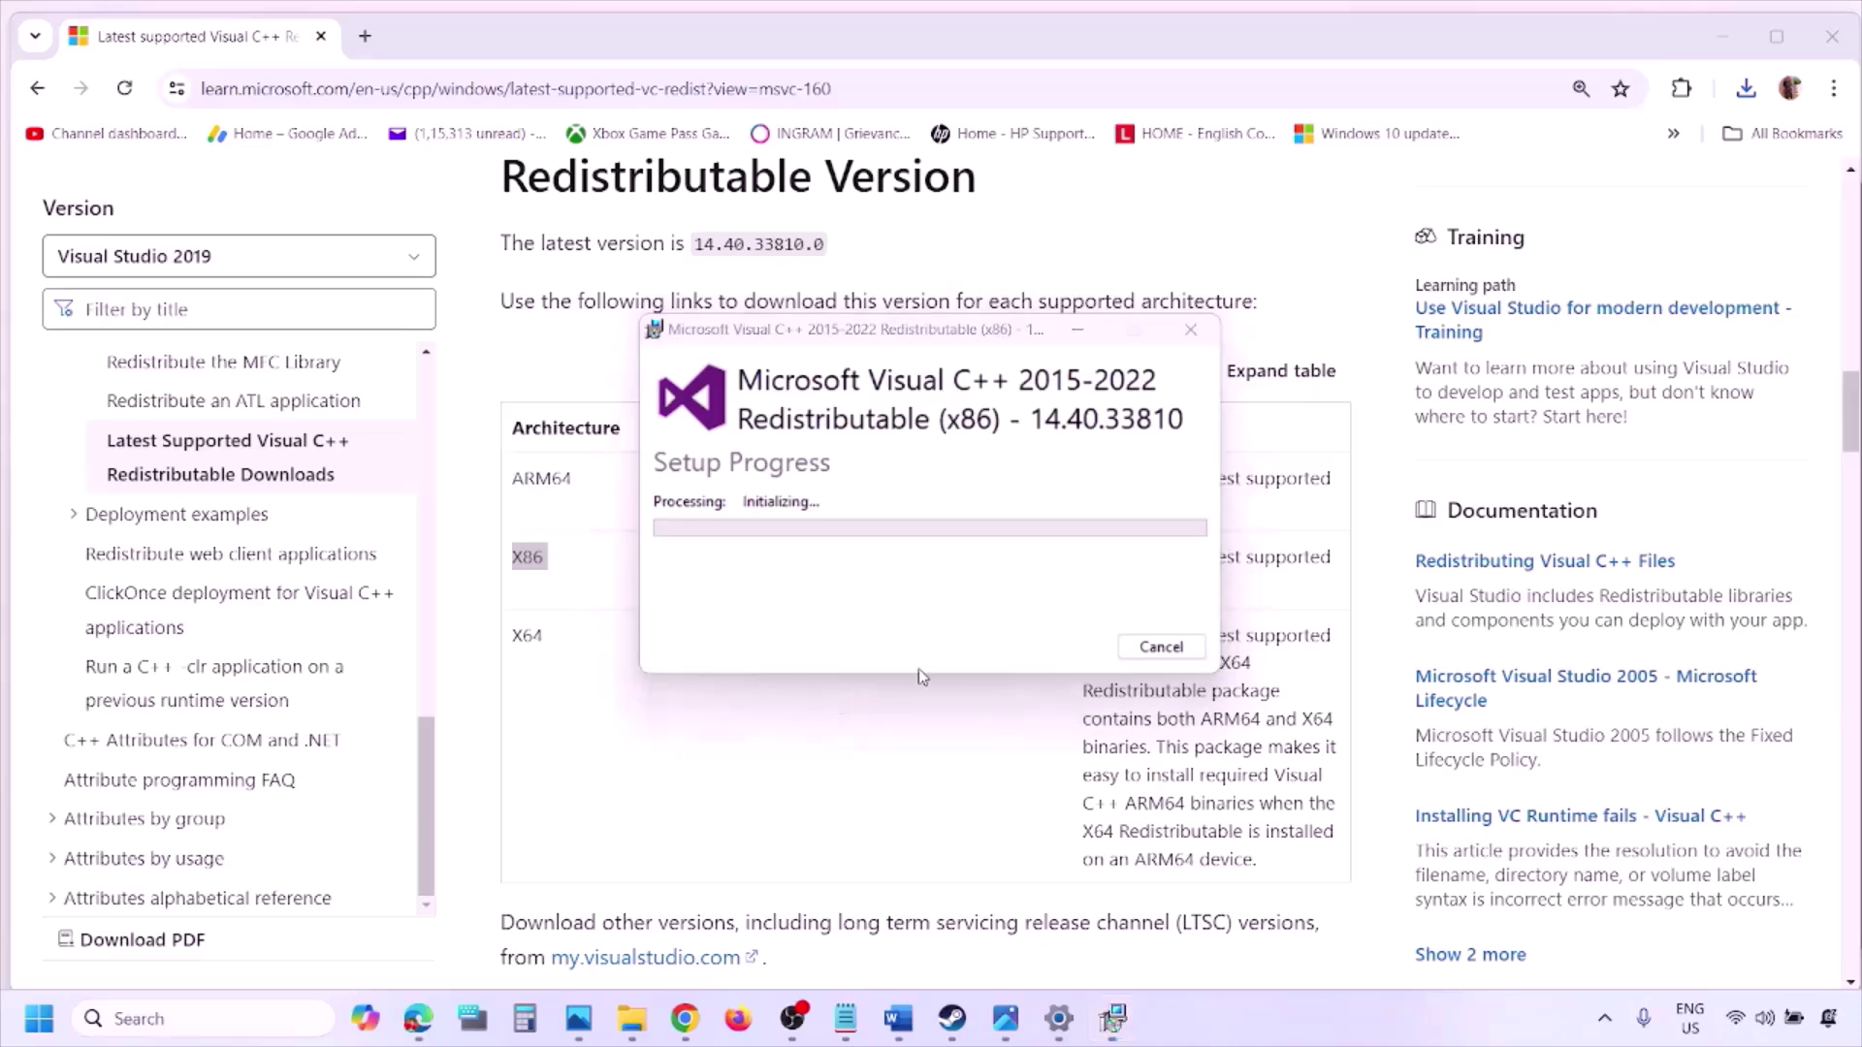
pyautogui.doubleClick(527, 636)
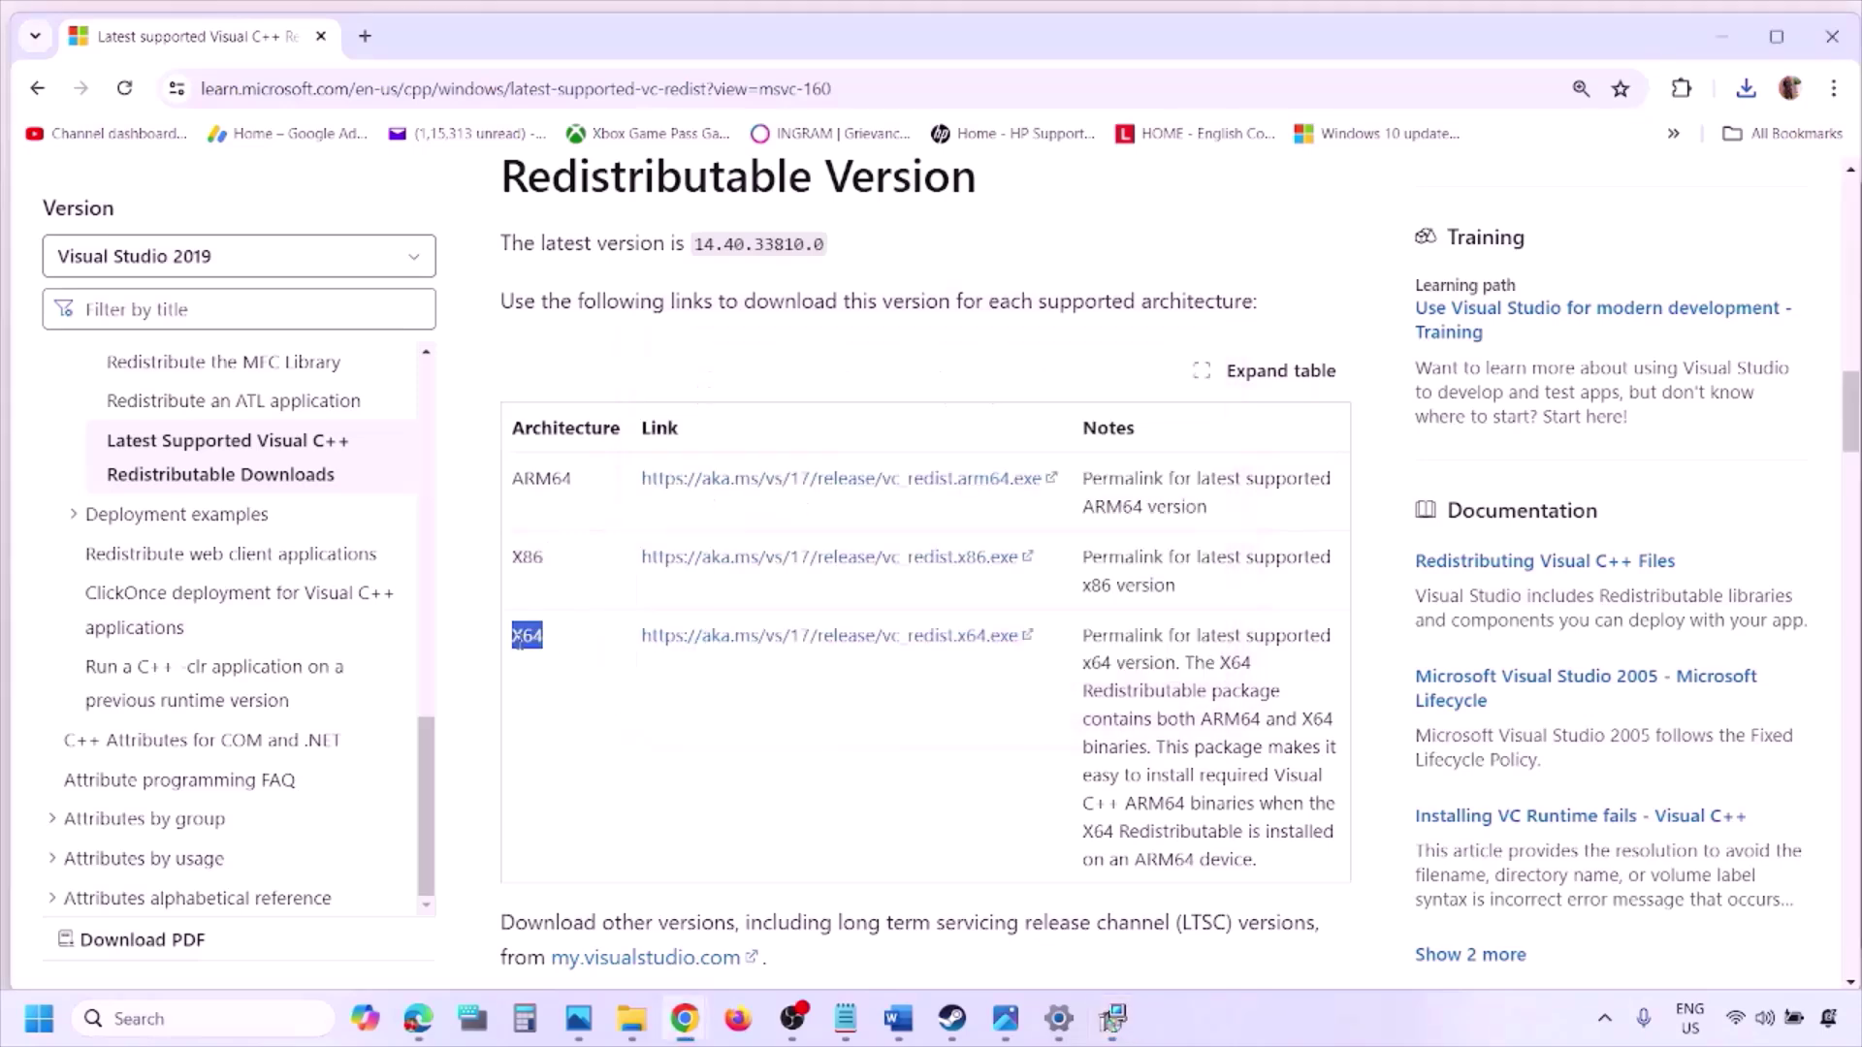
pyautogui.click(845, 641)
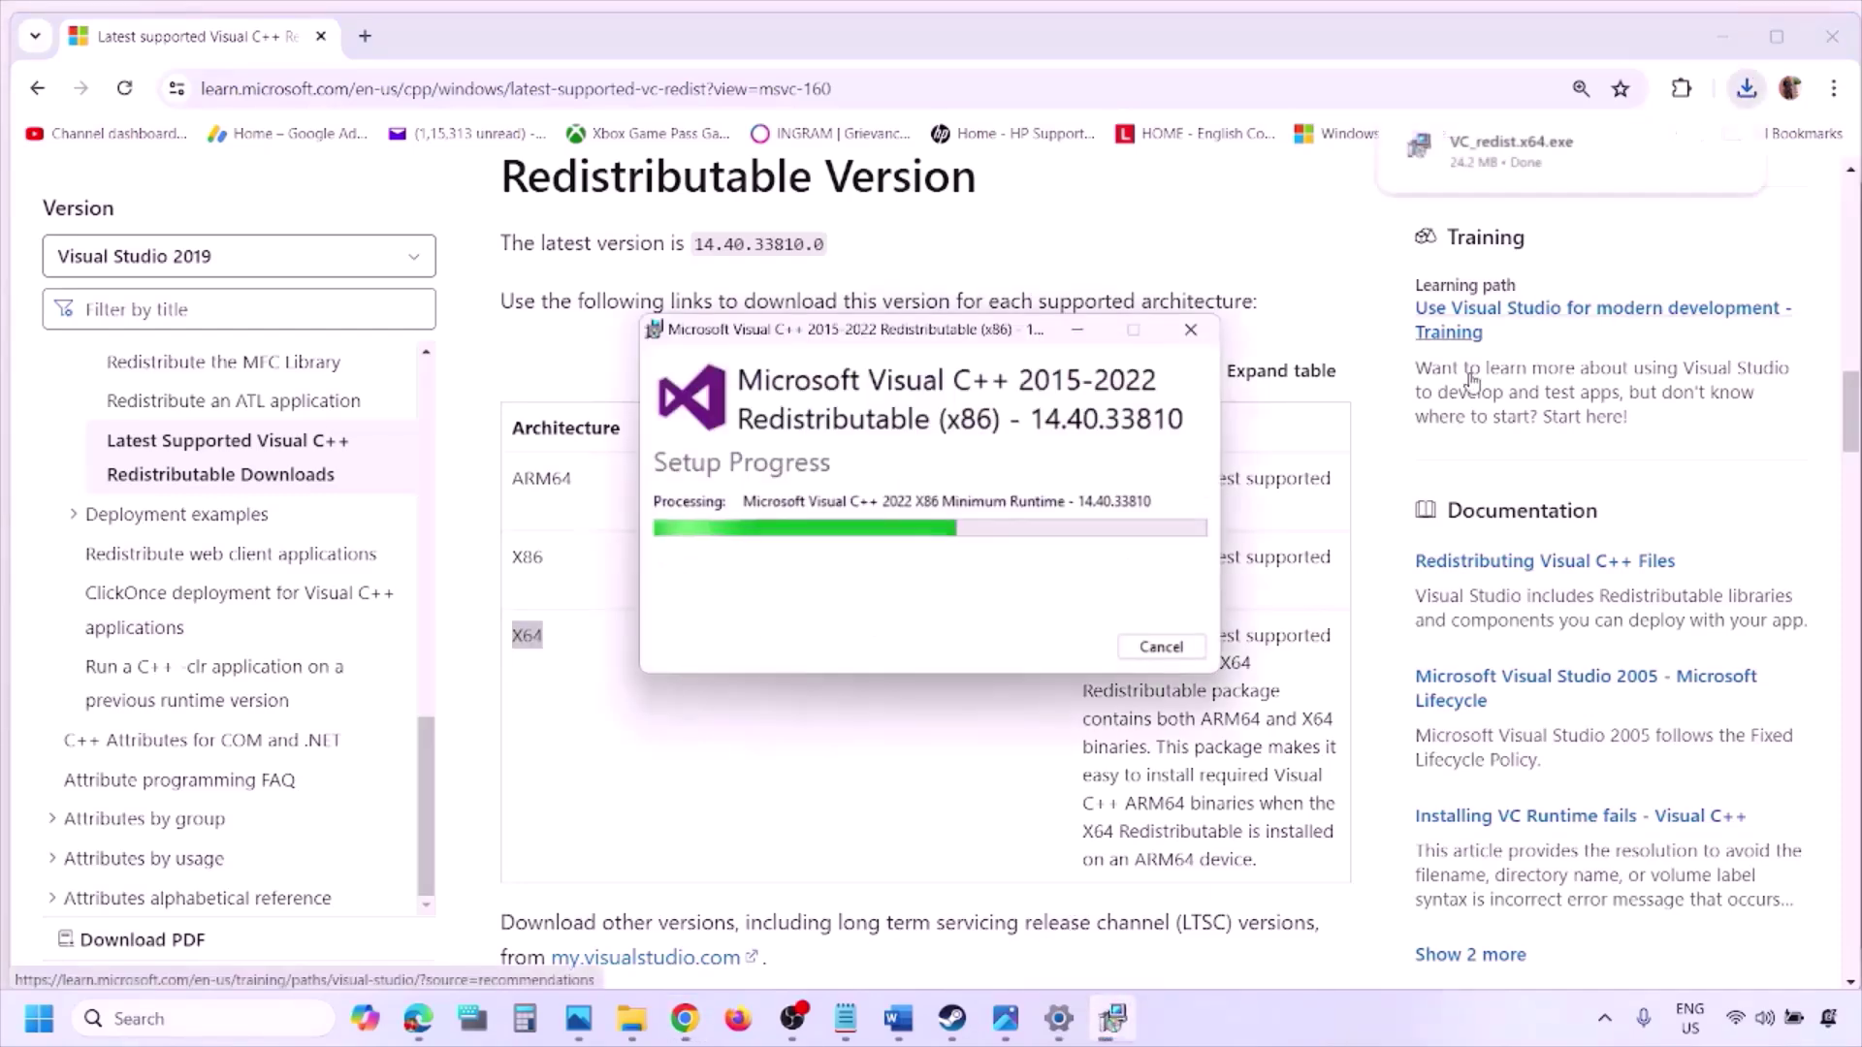
# - Run VC_redist.x64.exe and repair the x64 and x86 Visual C++ Redistributables
pyautogui.click(1553, 163)
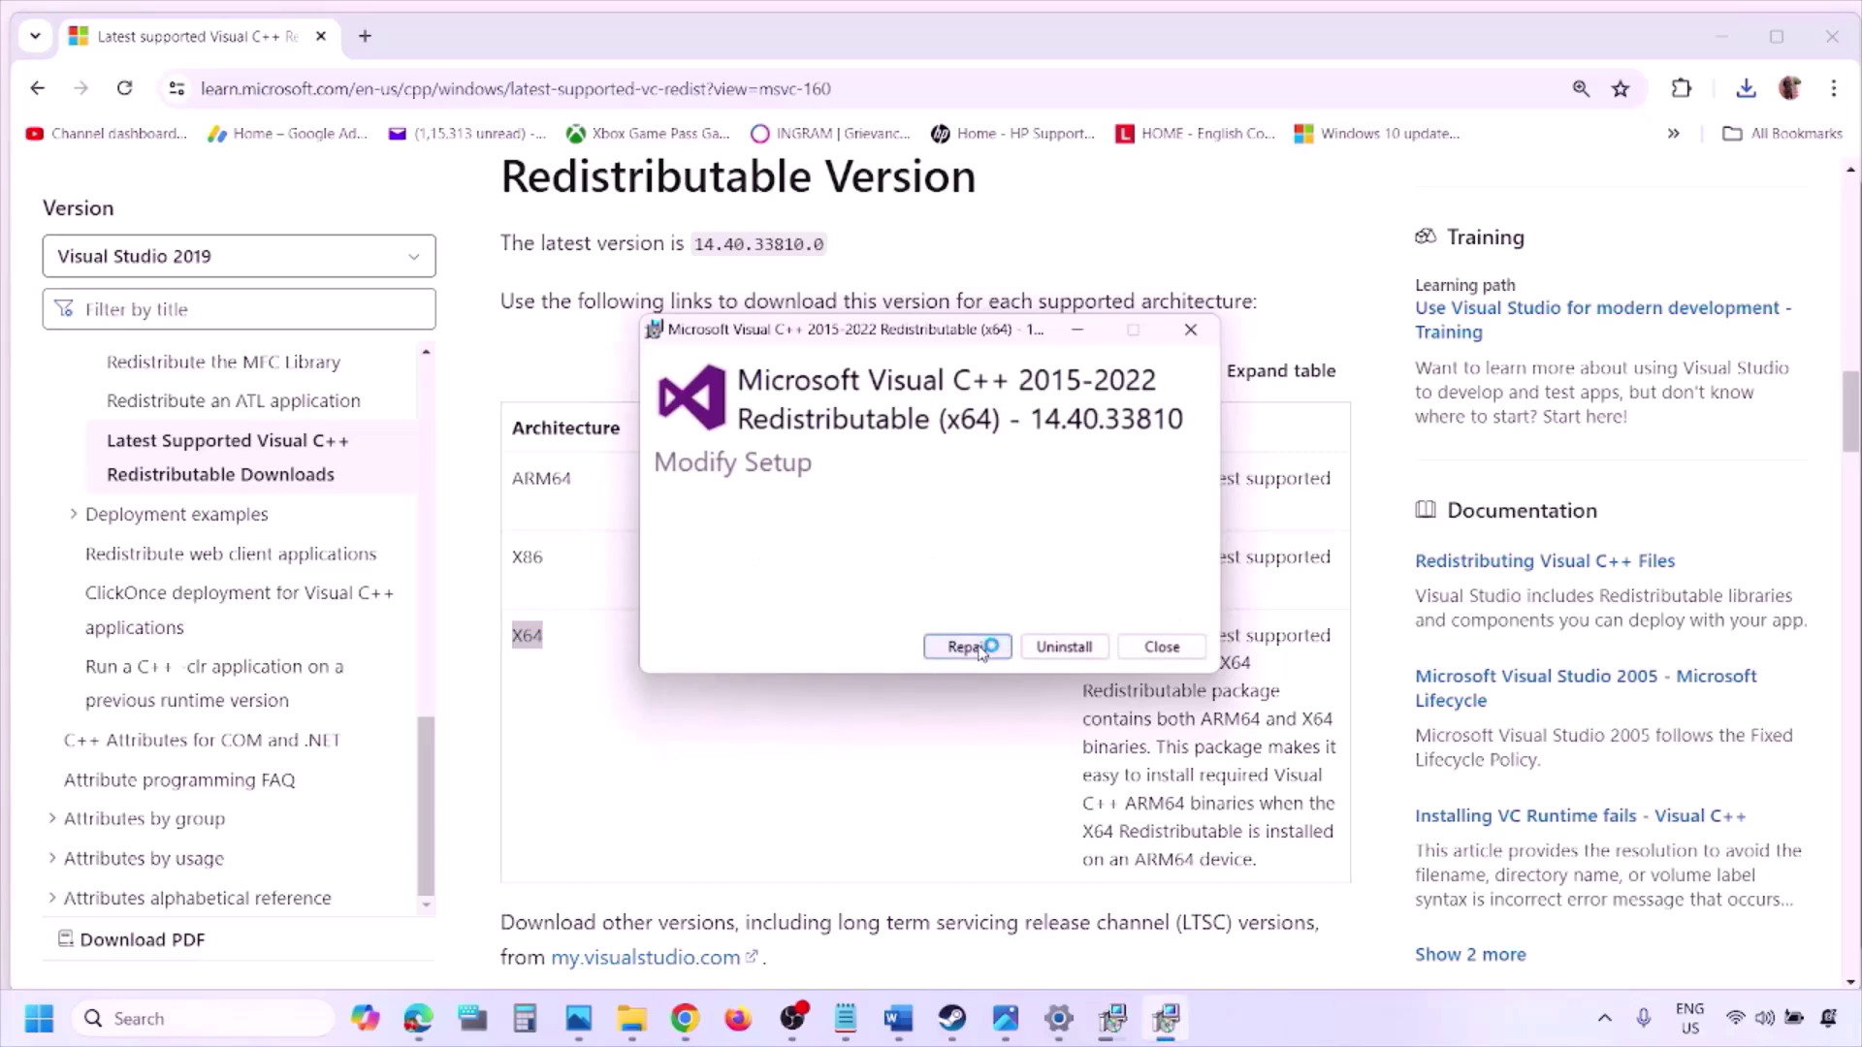
pyautogui.click(979, 648)
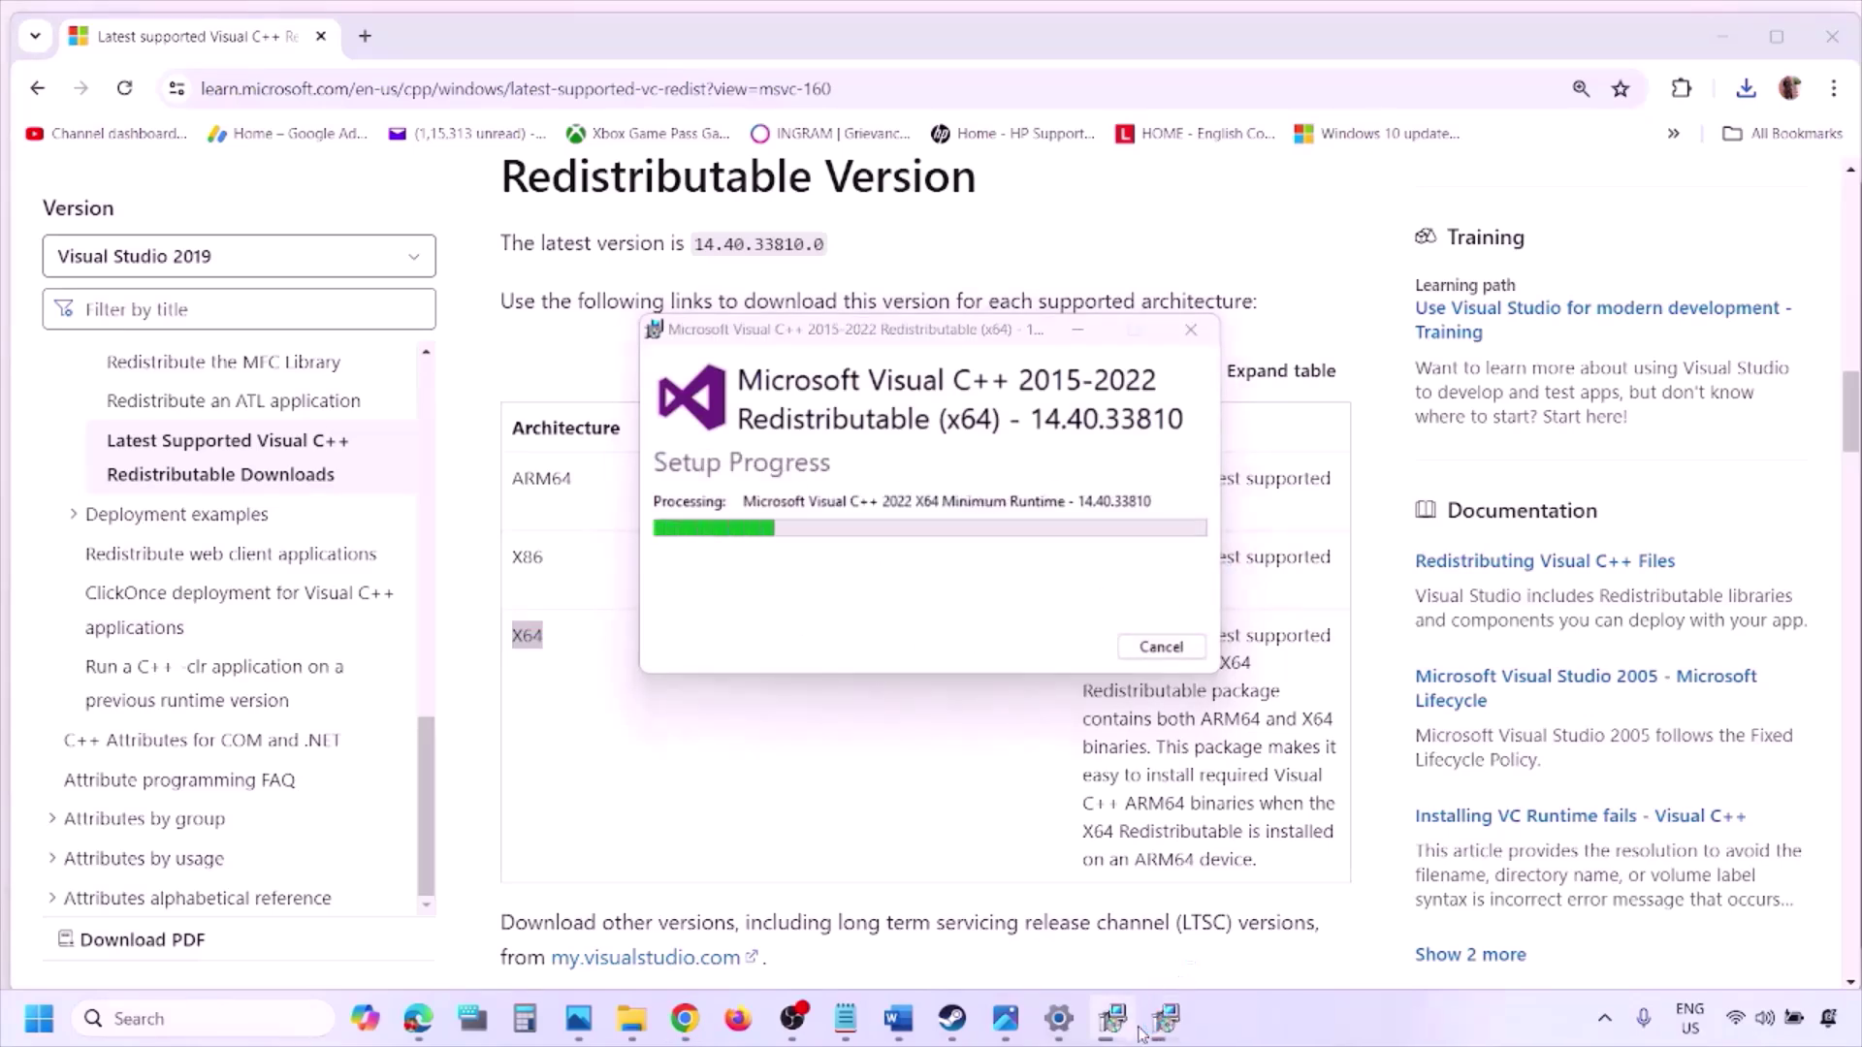
pyautogui.moveTo(1024, 329); pyautogui.dragTo(589, 414)
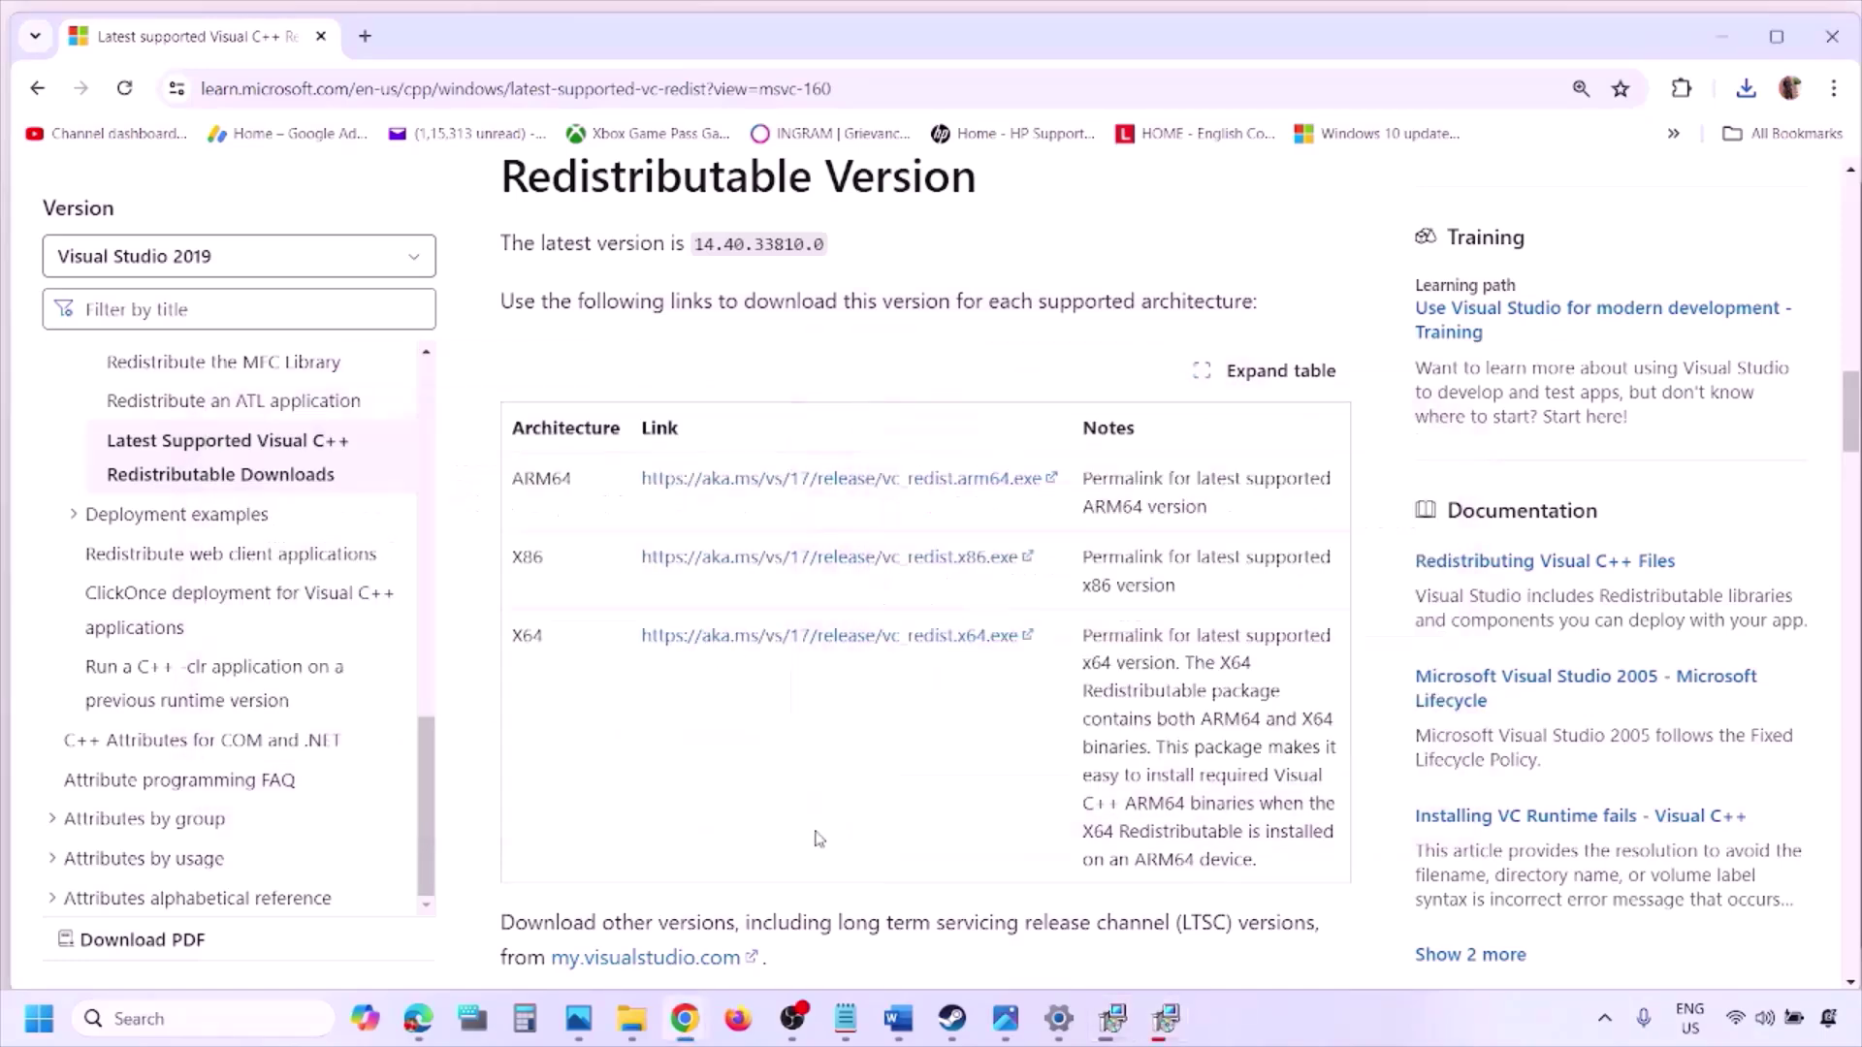
# - Show the Restart option under Start > Power, then bring the Word notes back at Step 8
pyautogui.click(39, 1018)
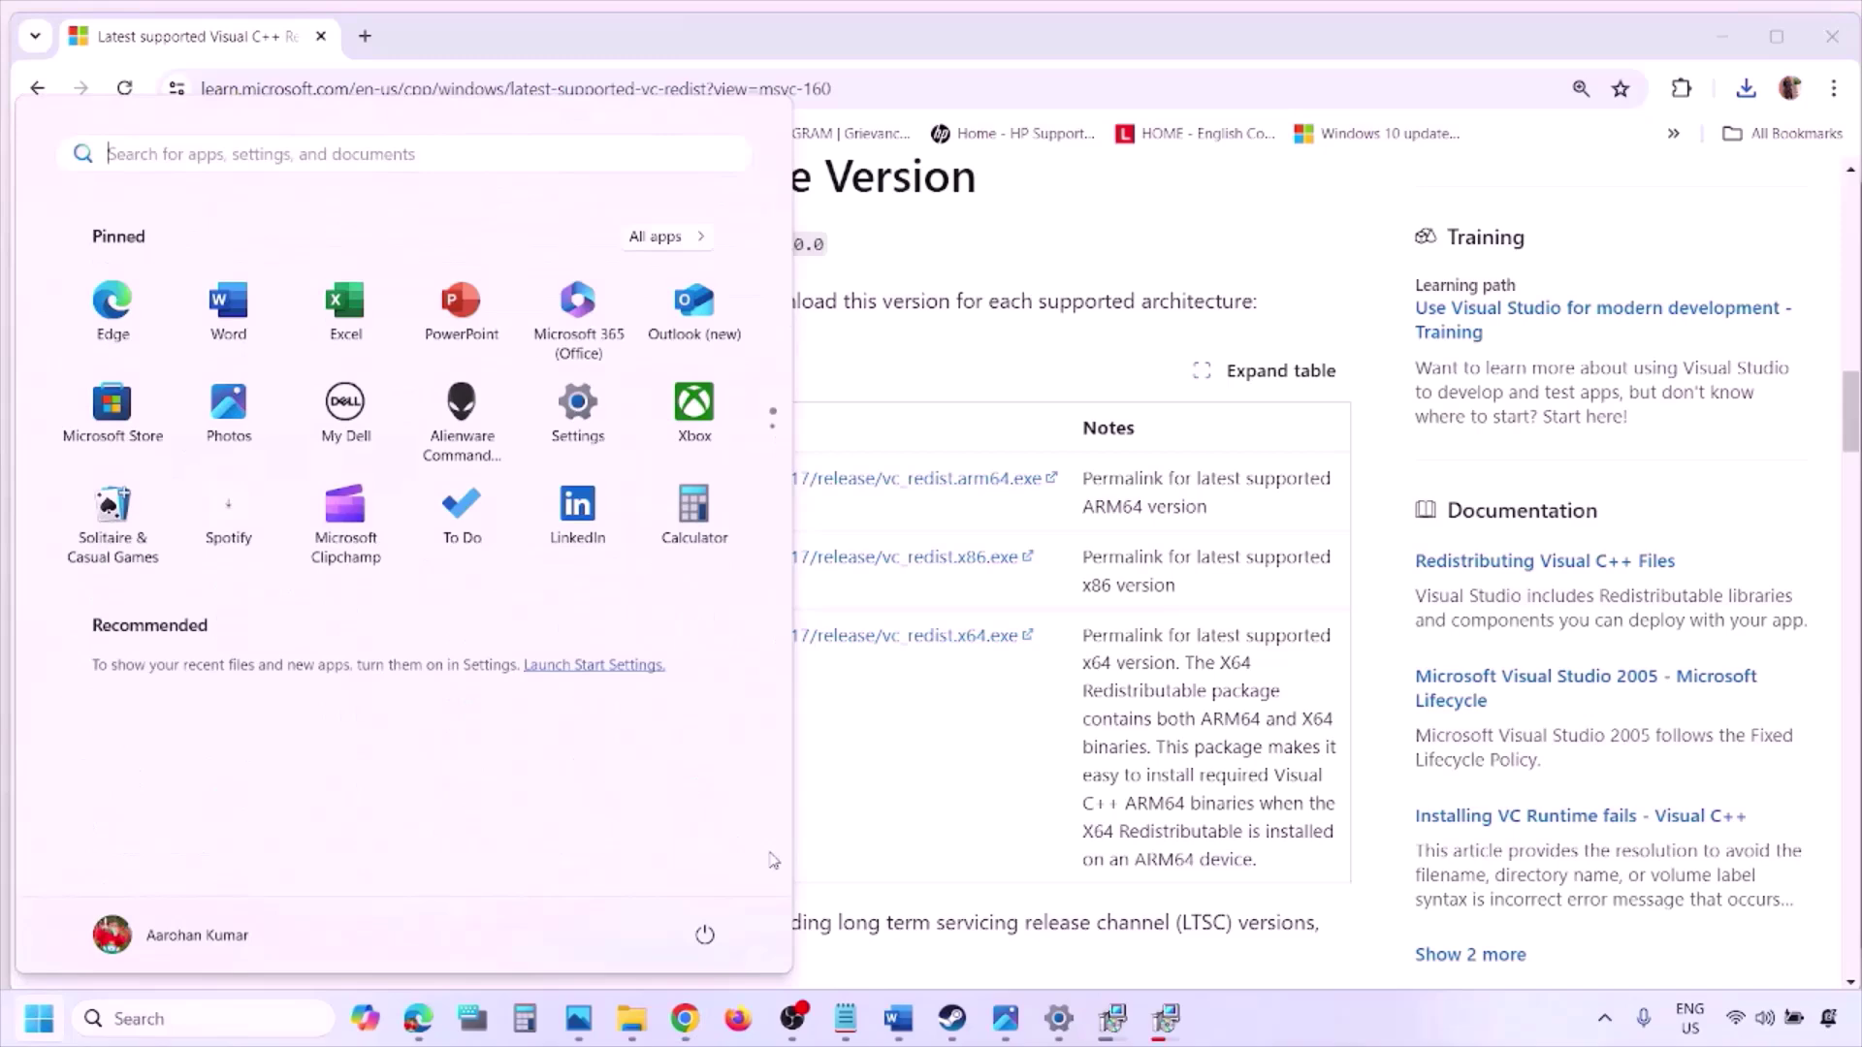
pyautogui.click(705, 935)
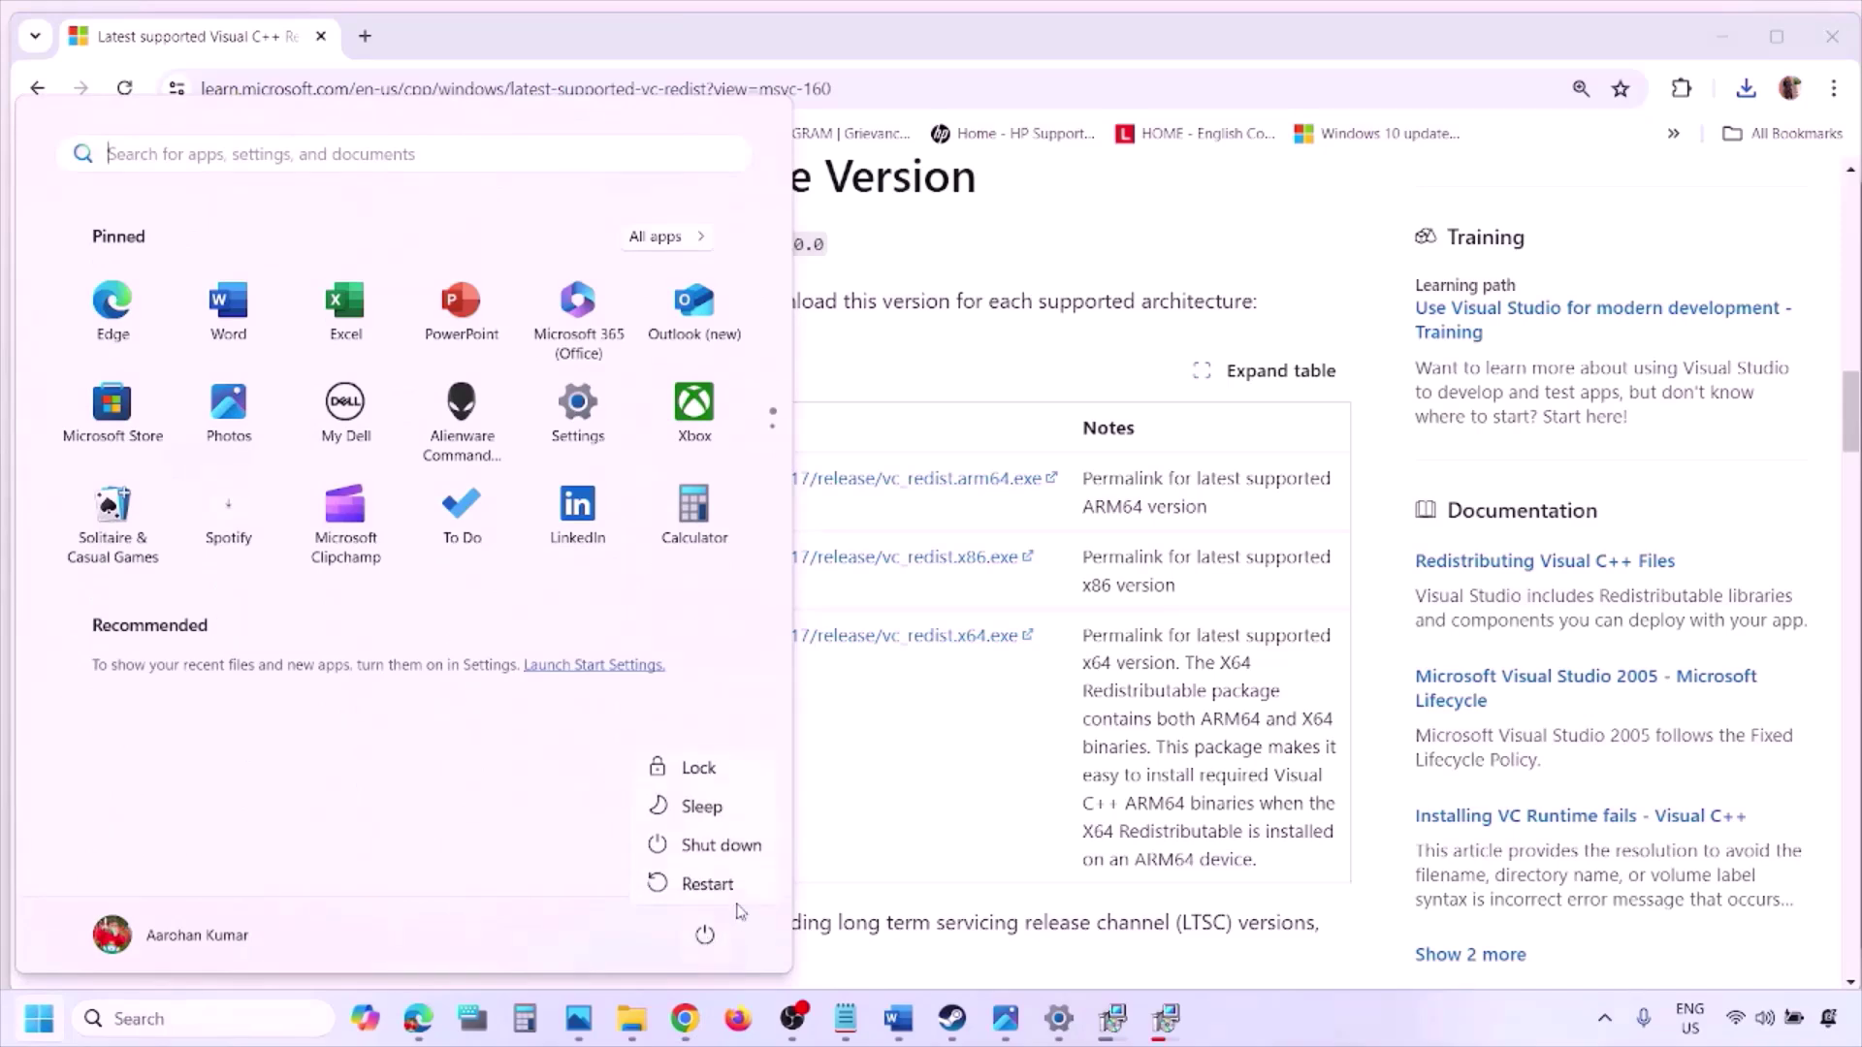
pyautogui.click(965, 822)
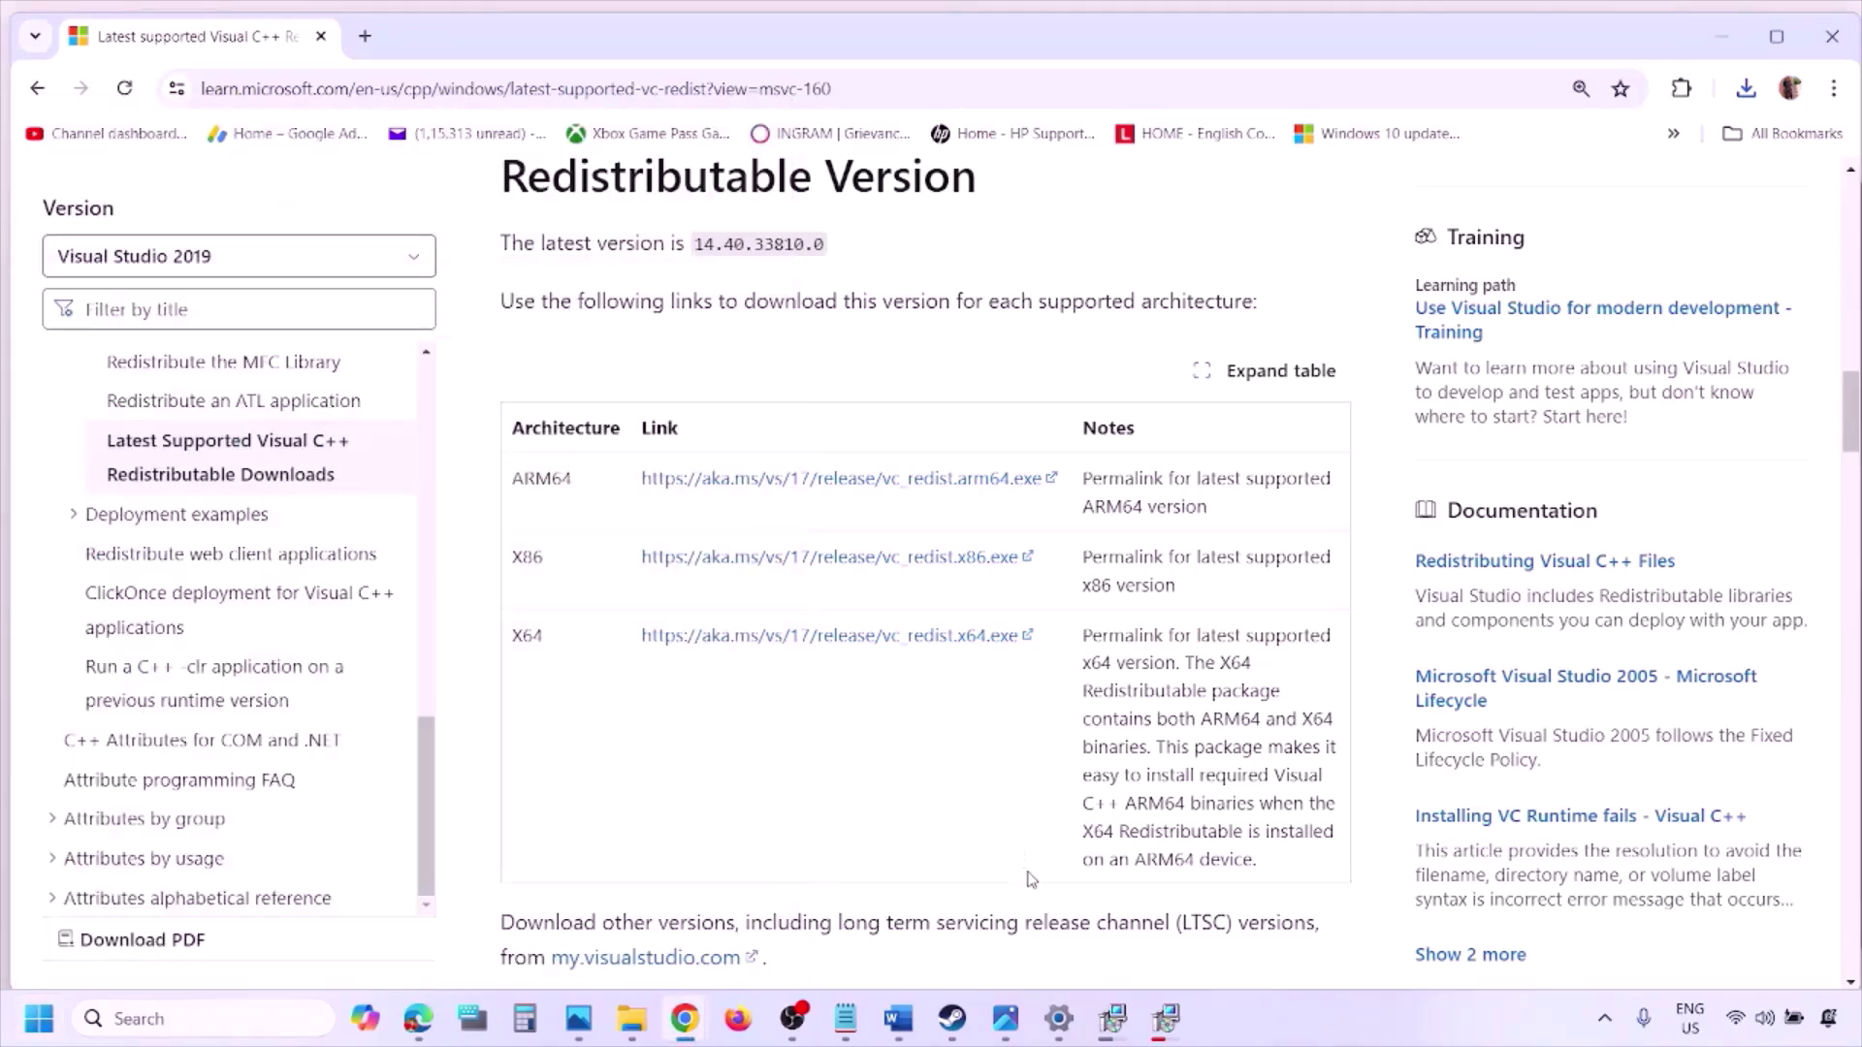
pyautogui.click(898, 1018)
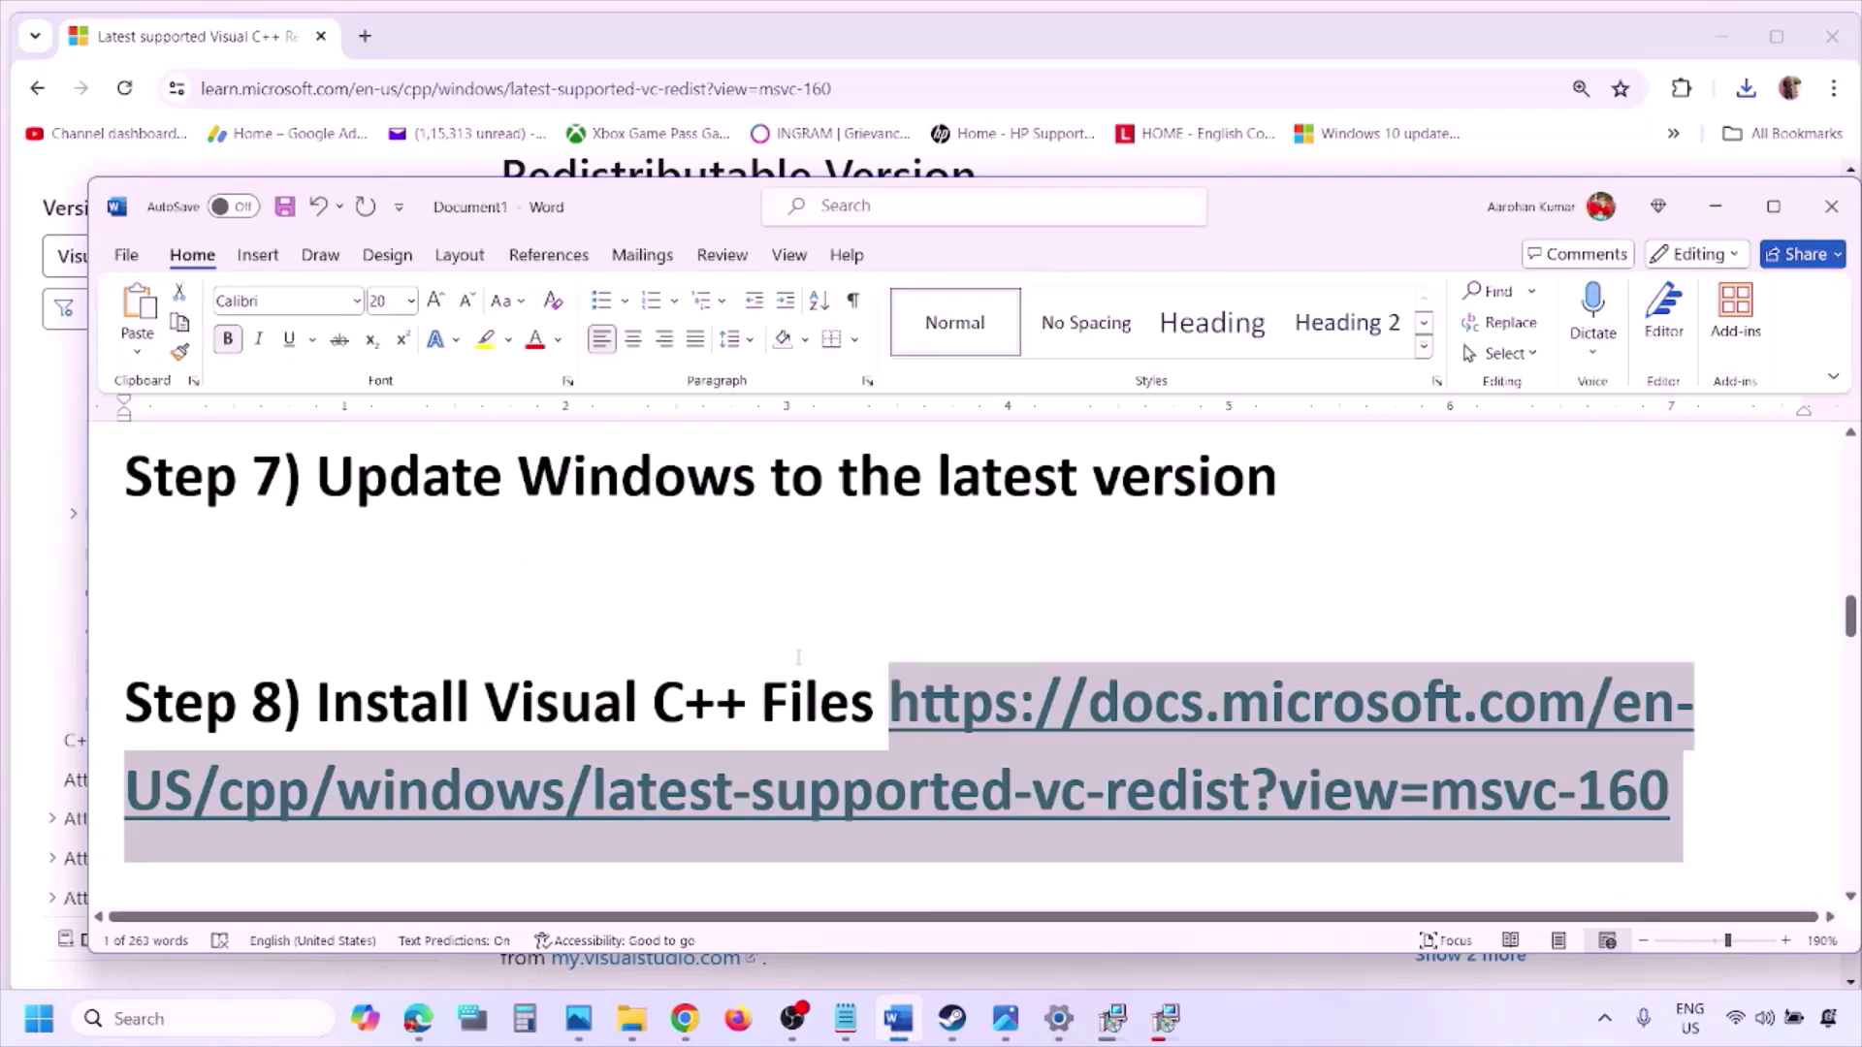
# - Maximize Word at Step 9 and highlight the unplug-devices, controllers and multiple-monitors phrases
pyautogui.scroll(-5, 798, 658)
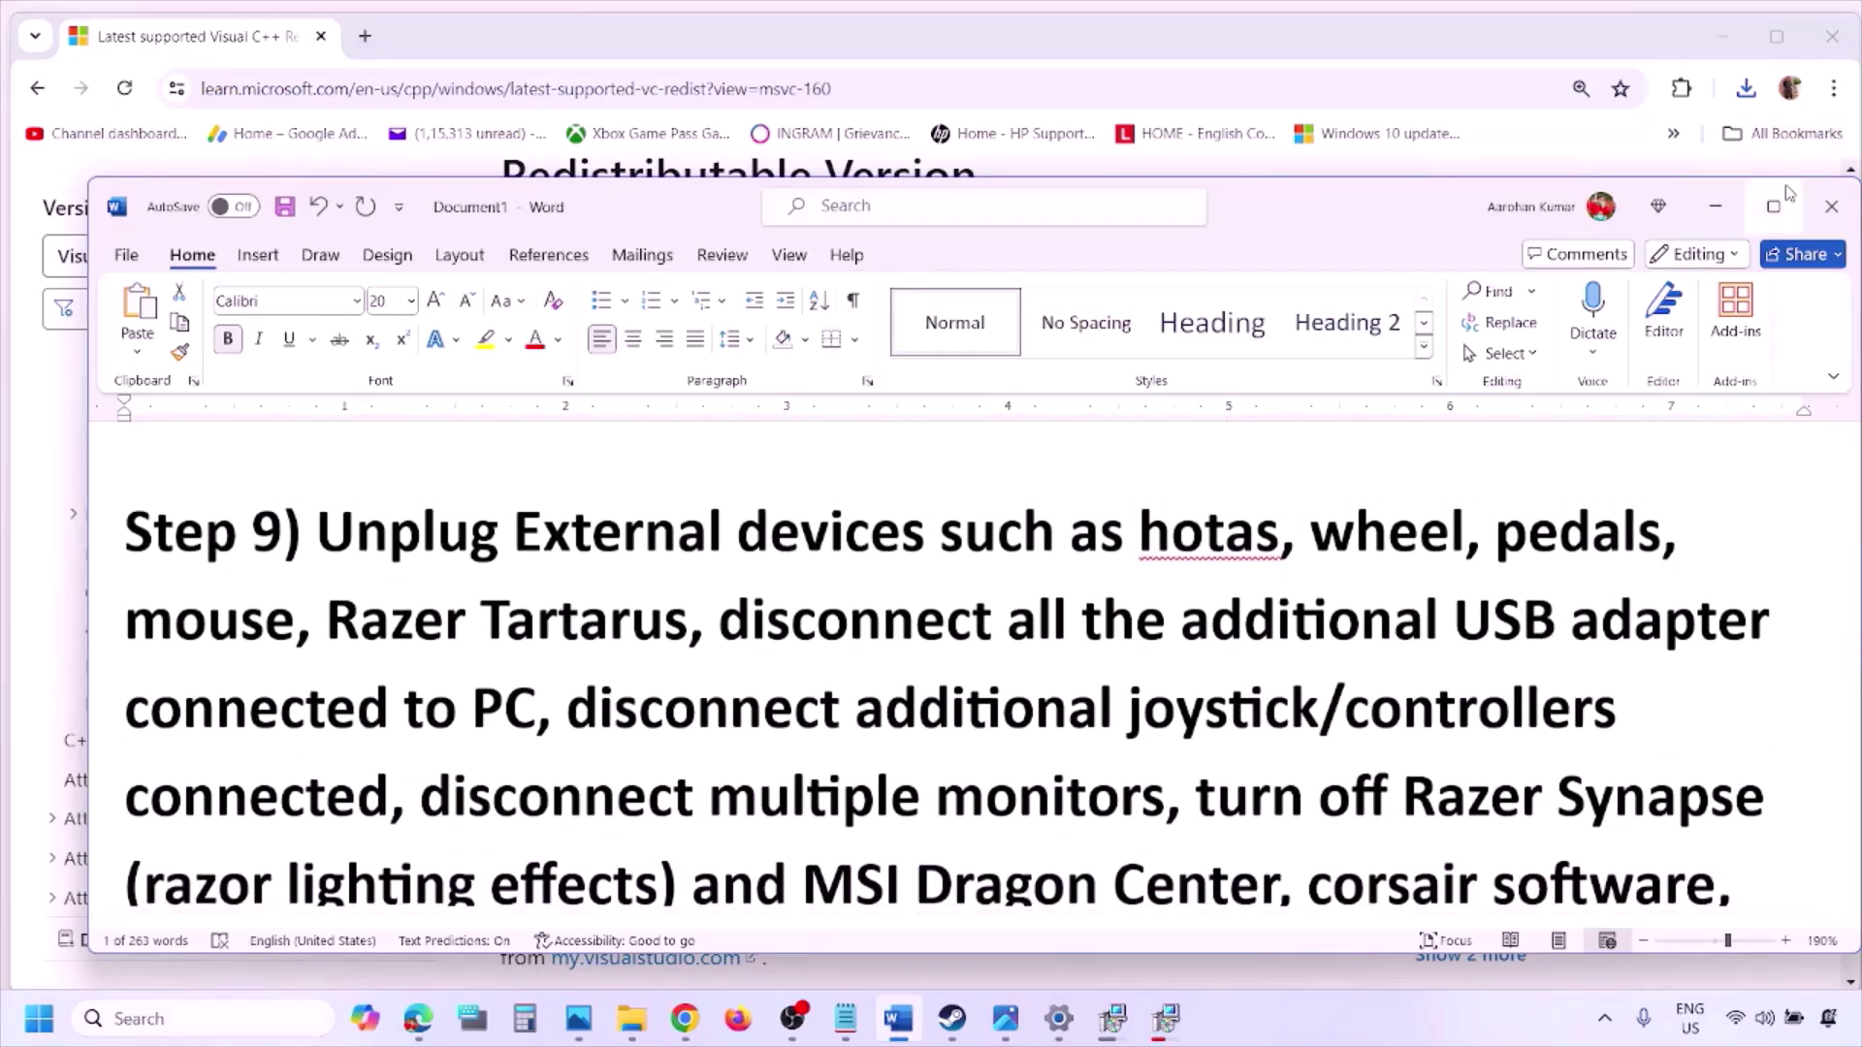
pyautogui.click(1774, 204)
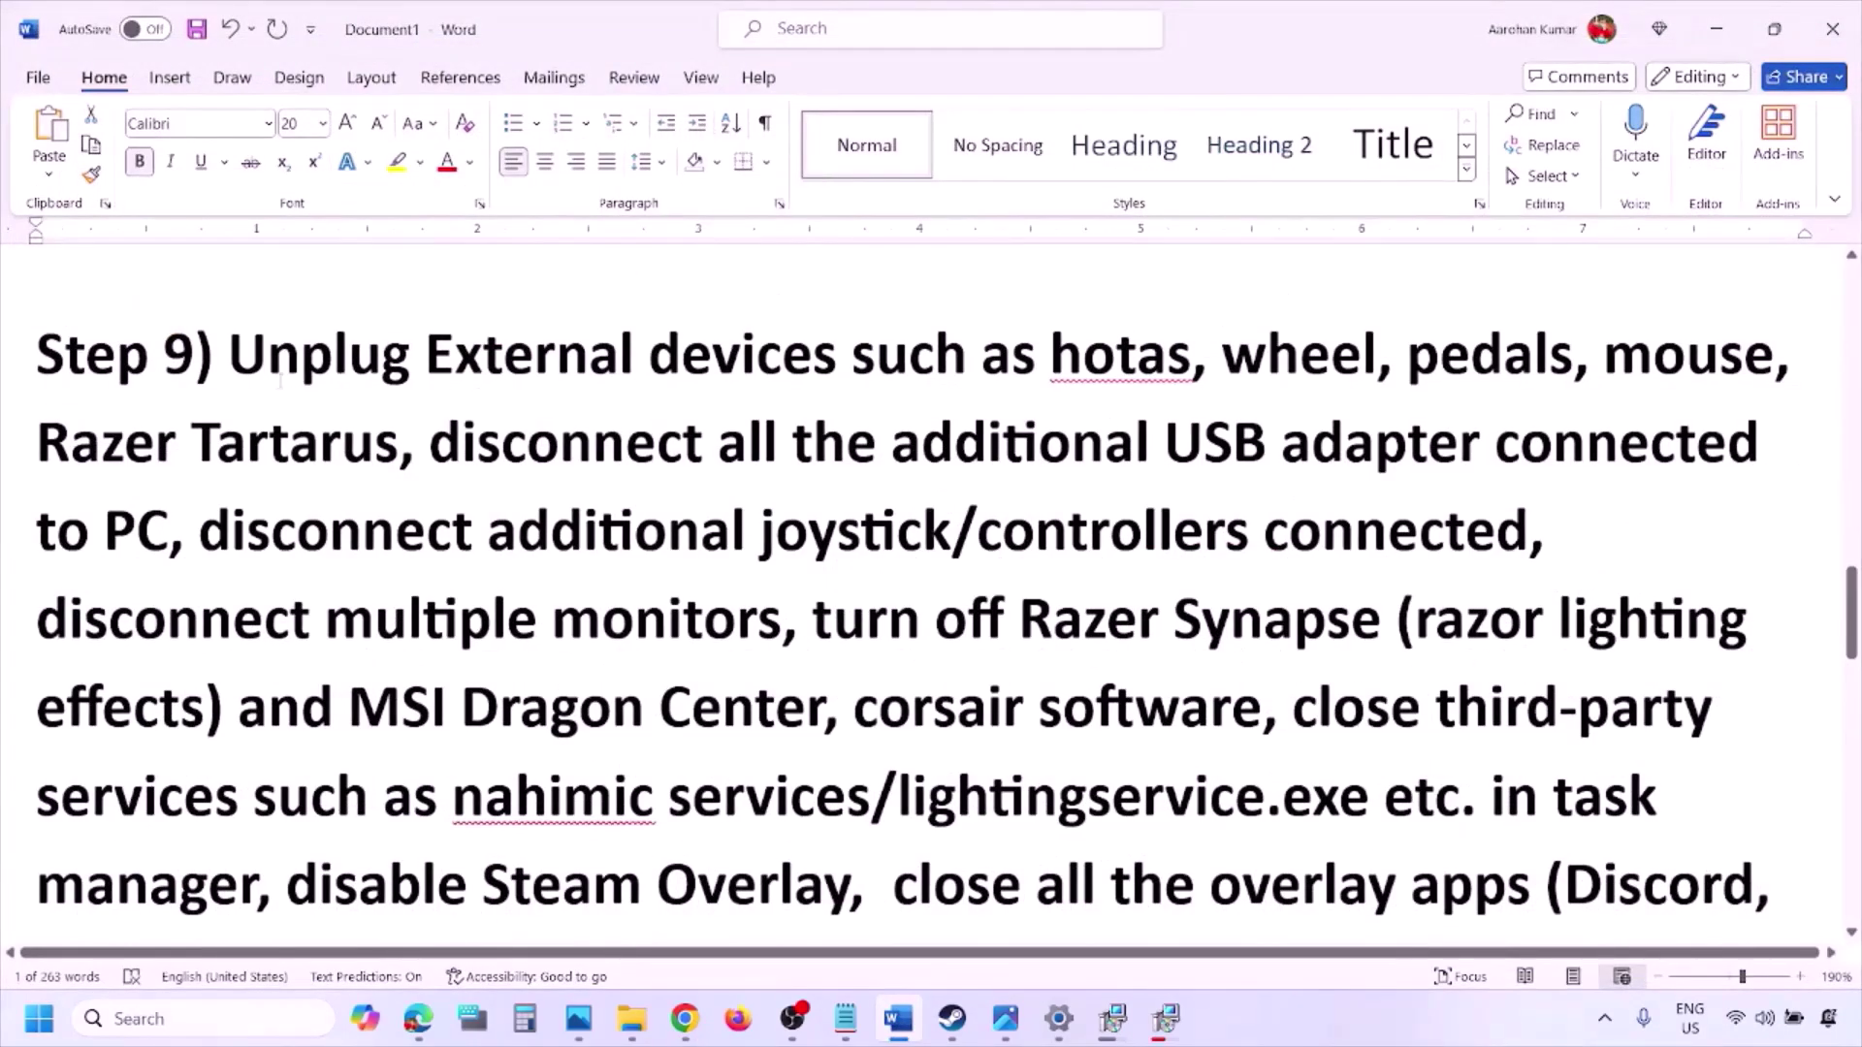
pyautogui.moveTo(234, 364); pyautogui.dragTo(1383, 444)
pyautogui.click(1380, 442)
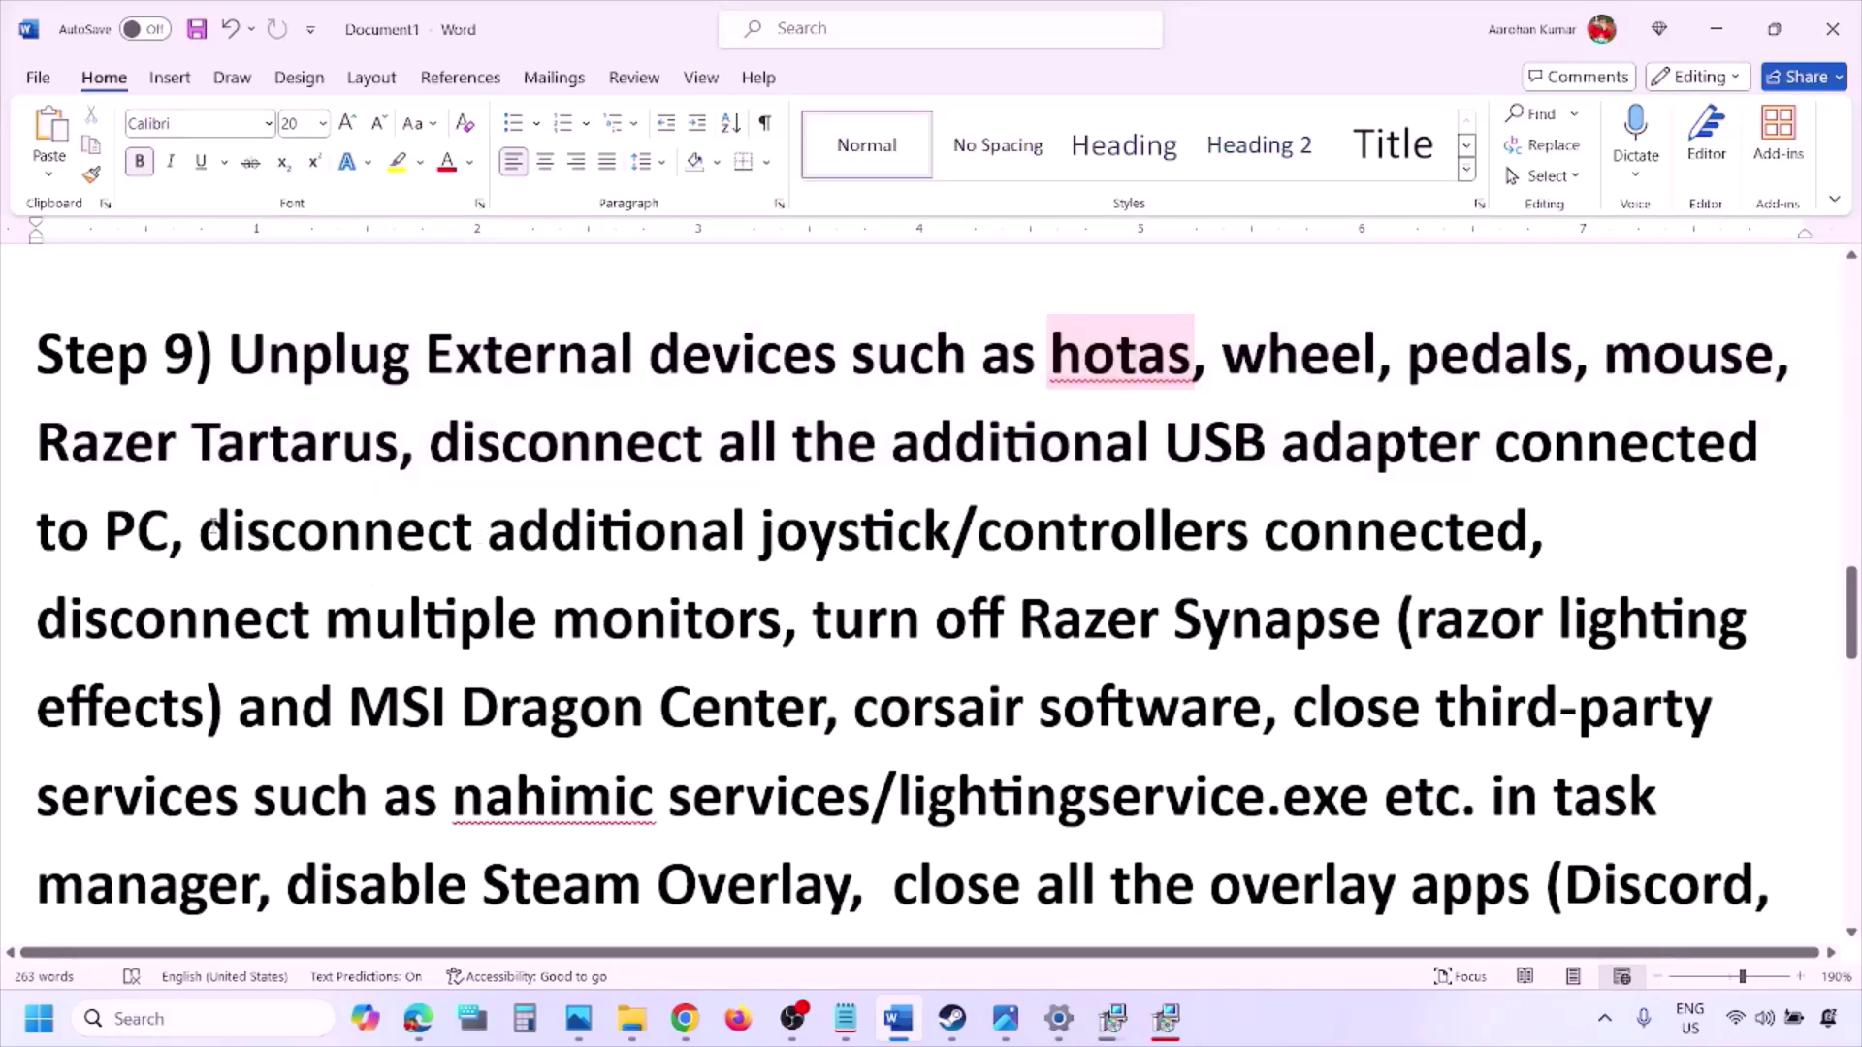
pyautogui.moveTo(212, 529); pyautogui.dragTo(1530, 538)
pyautogui.click(1238, 581)
pyautogui.moveTo(68, 626); pyautogui.dragTo(646, 628)
# - Highlight the Razer Synapse services and disable Steam Overlay phrases, then bring up Photos
pyautogui.scroll(-2, 820, 511)
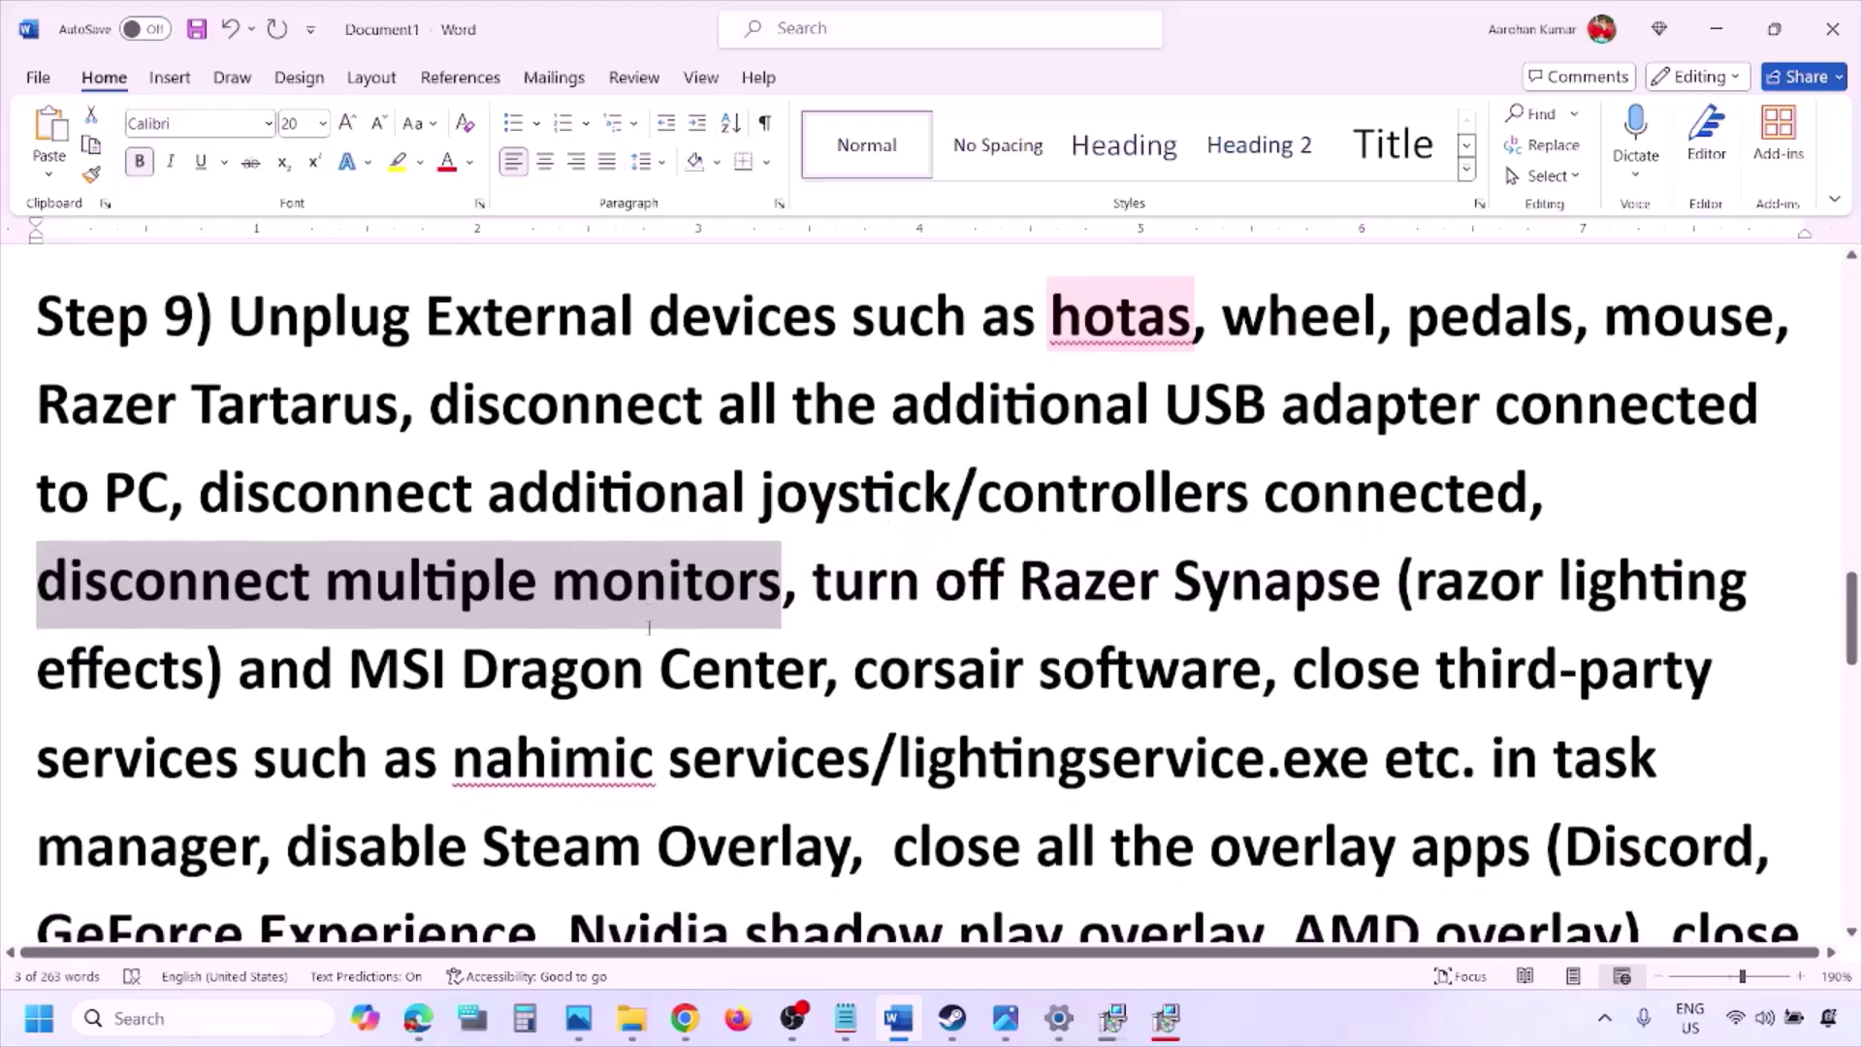
pyautogui.moveTo(814, 511); pyautogui.dragTo(264, 781)
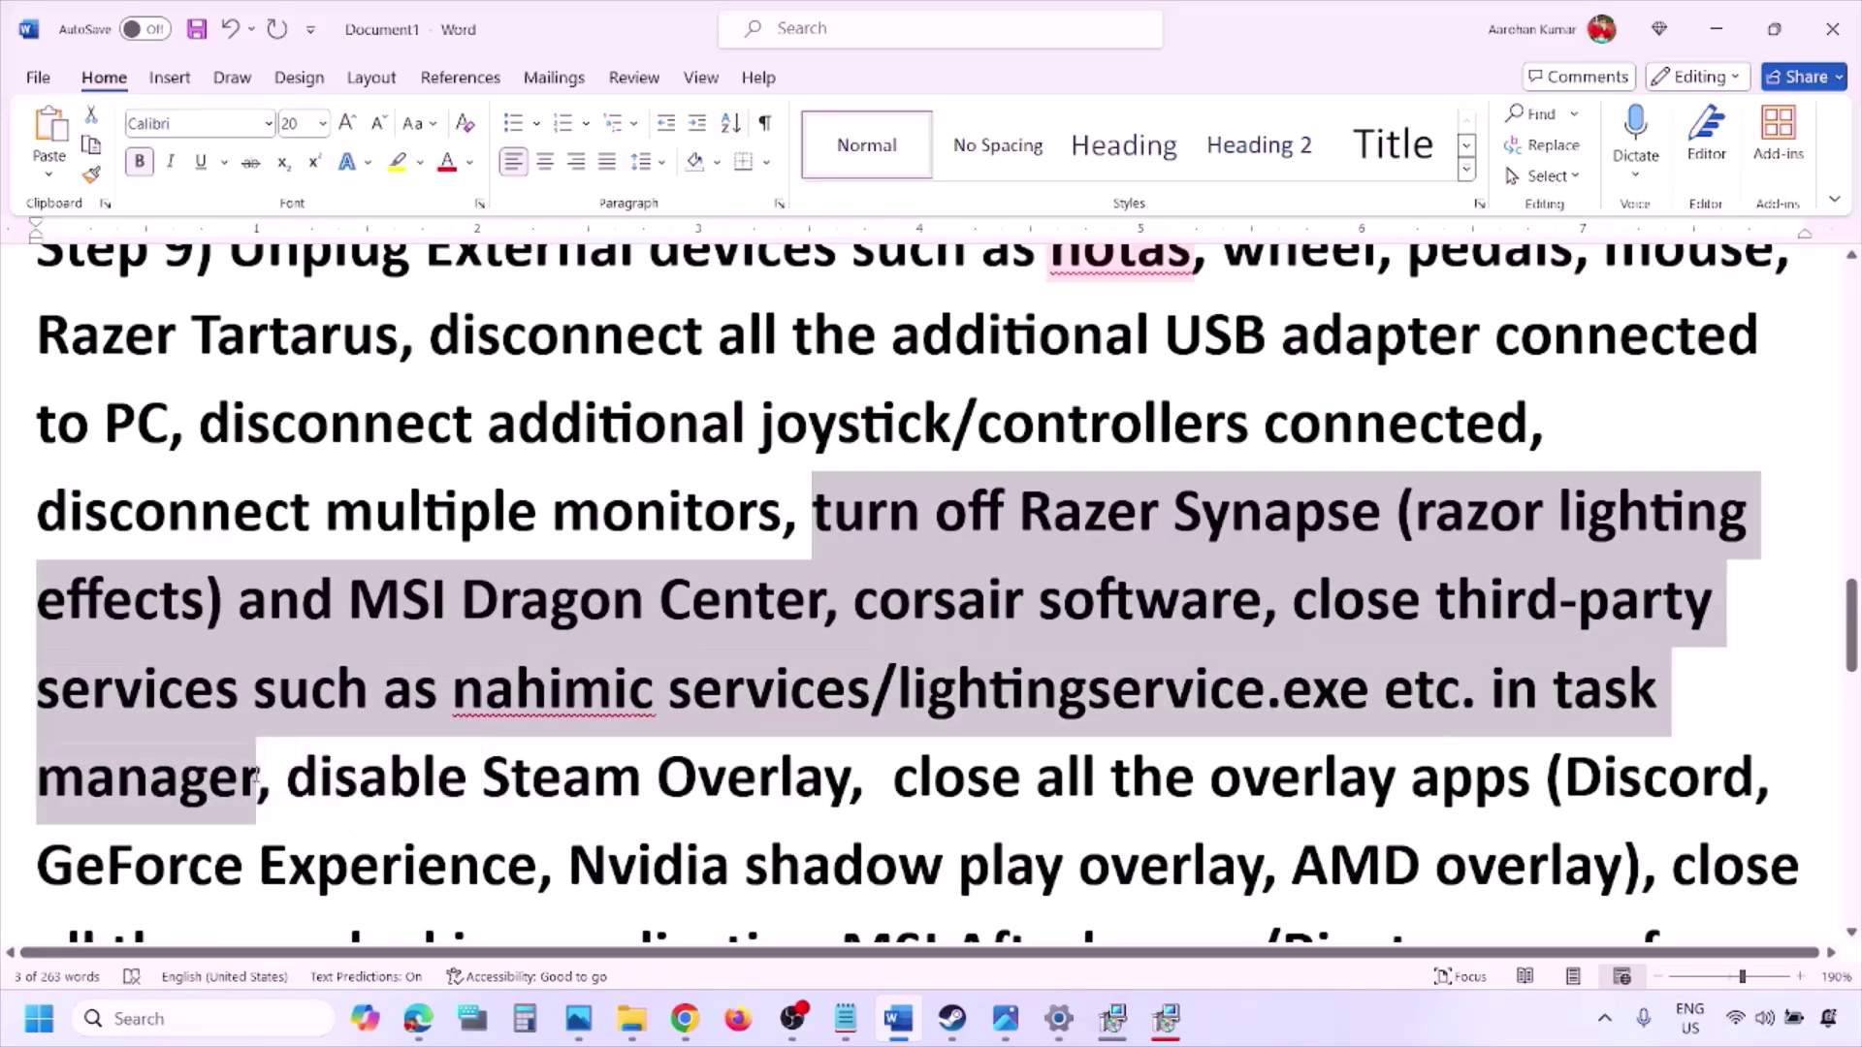
pyautogui.scroll(-2, 375, 656)
pyautogui.moveTo(288, 673); pyautogui.dragTo(851, 673)
pyautogui.click(1288, 1030)
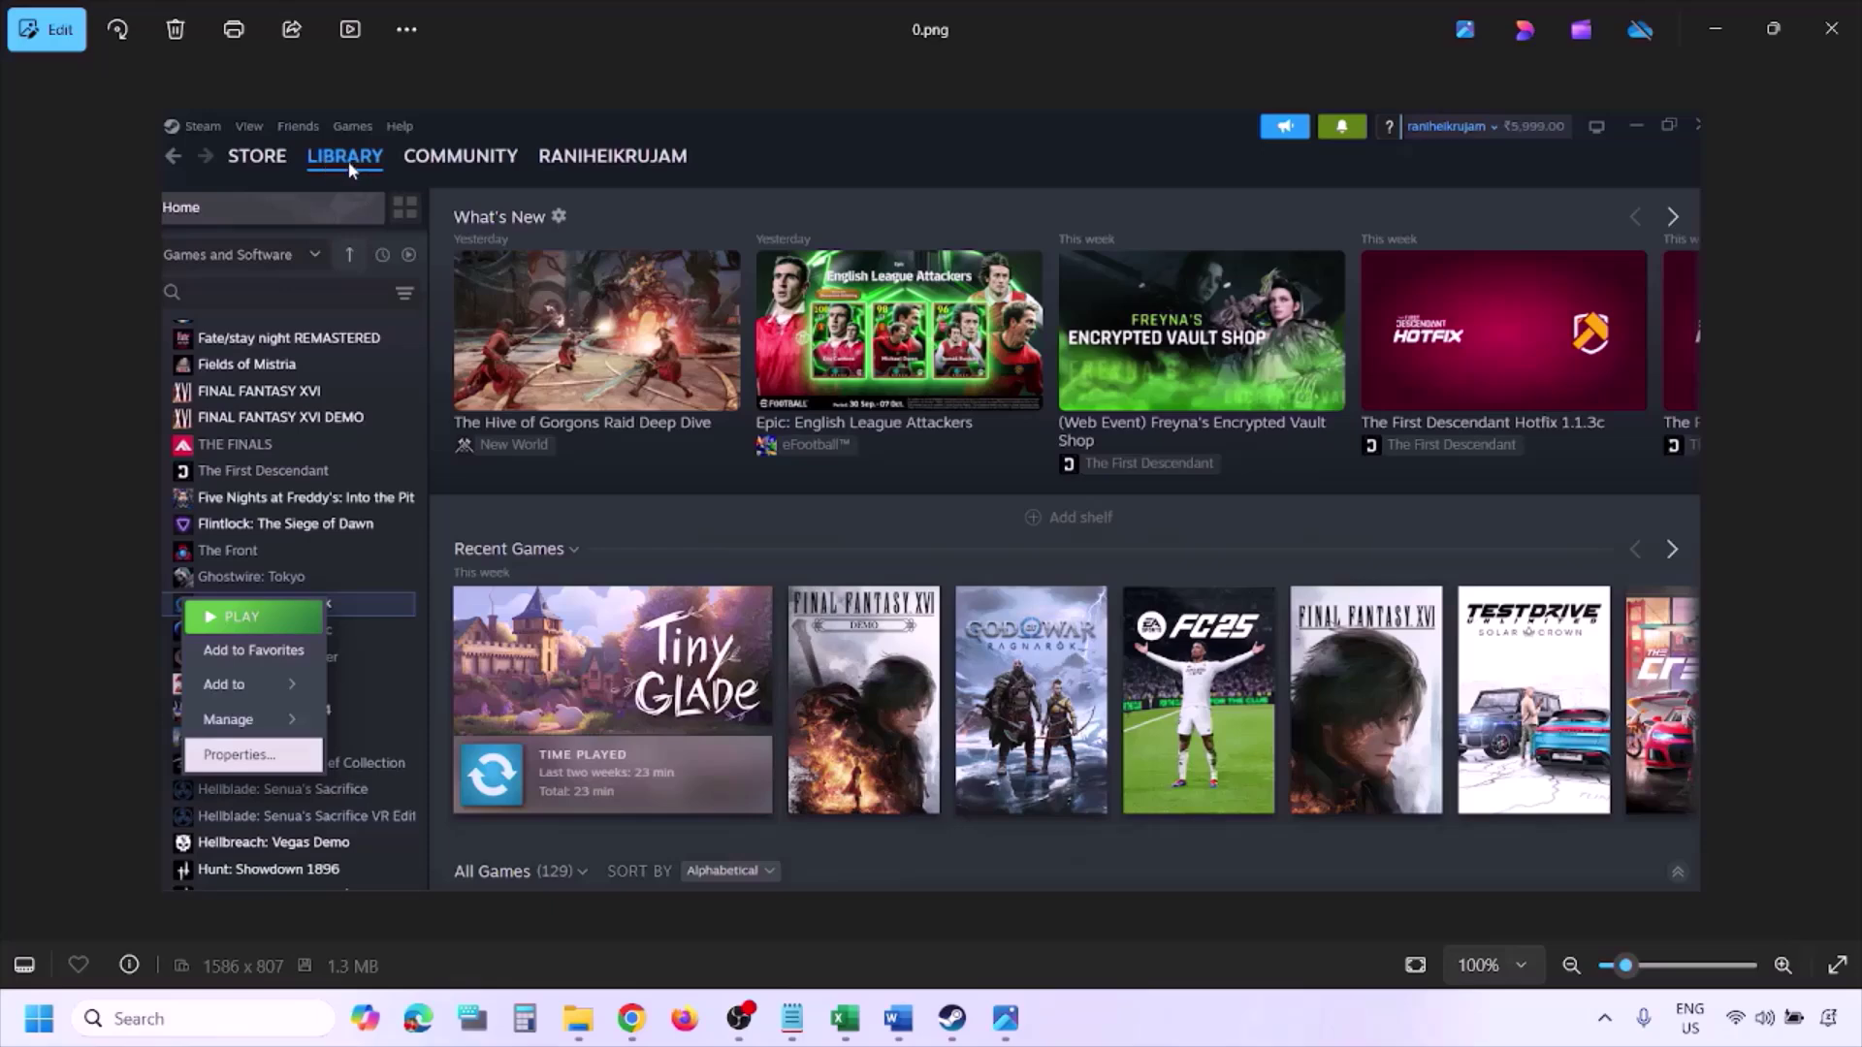
# - Zoom the Steam library screenshot and advance to the one showing Steam Overlay switched off
pyautogui.hotkey('ctrl', '+')
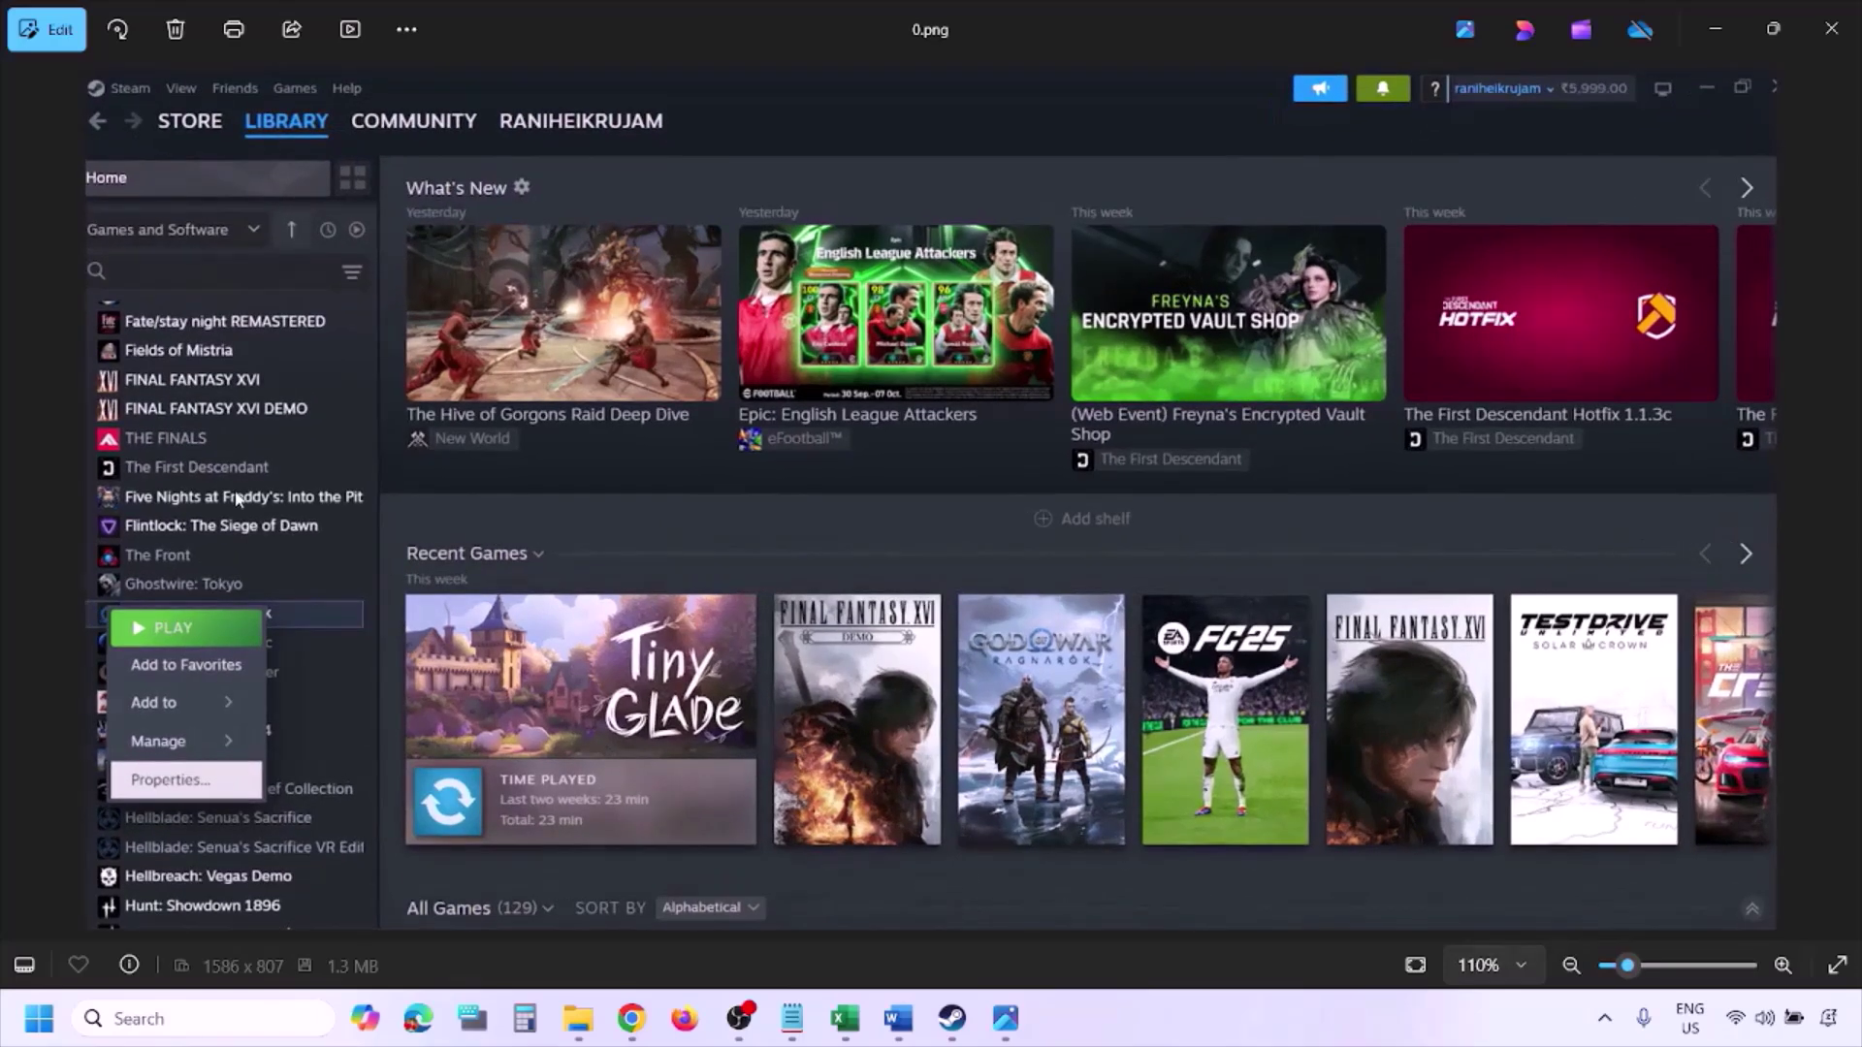
pyautogui.hotkey('ctrl', '-')
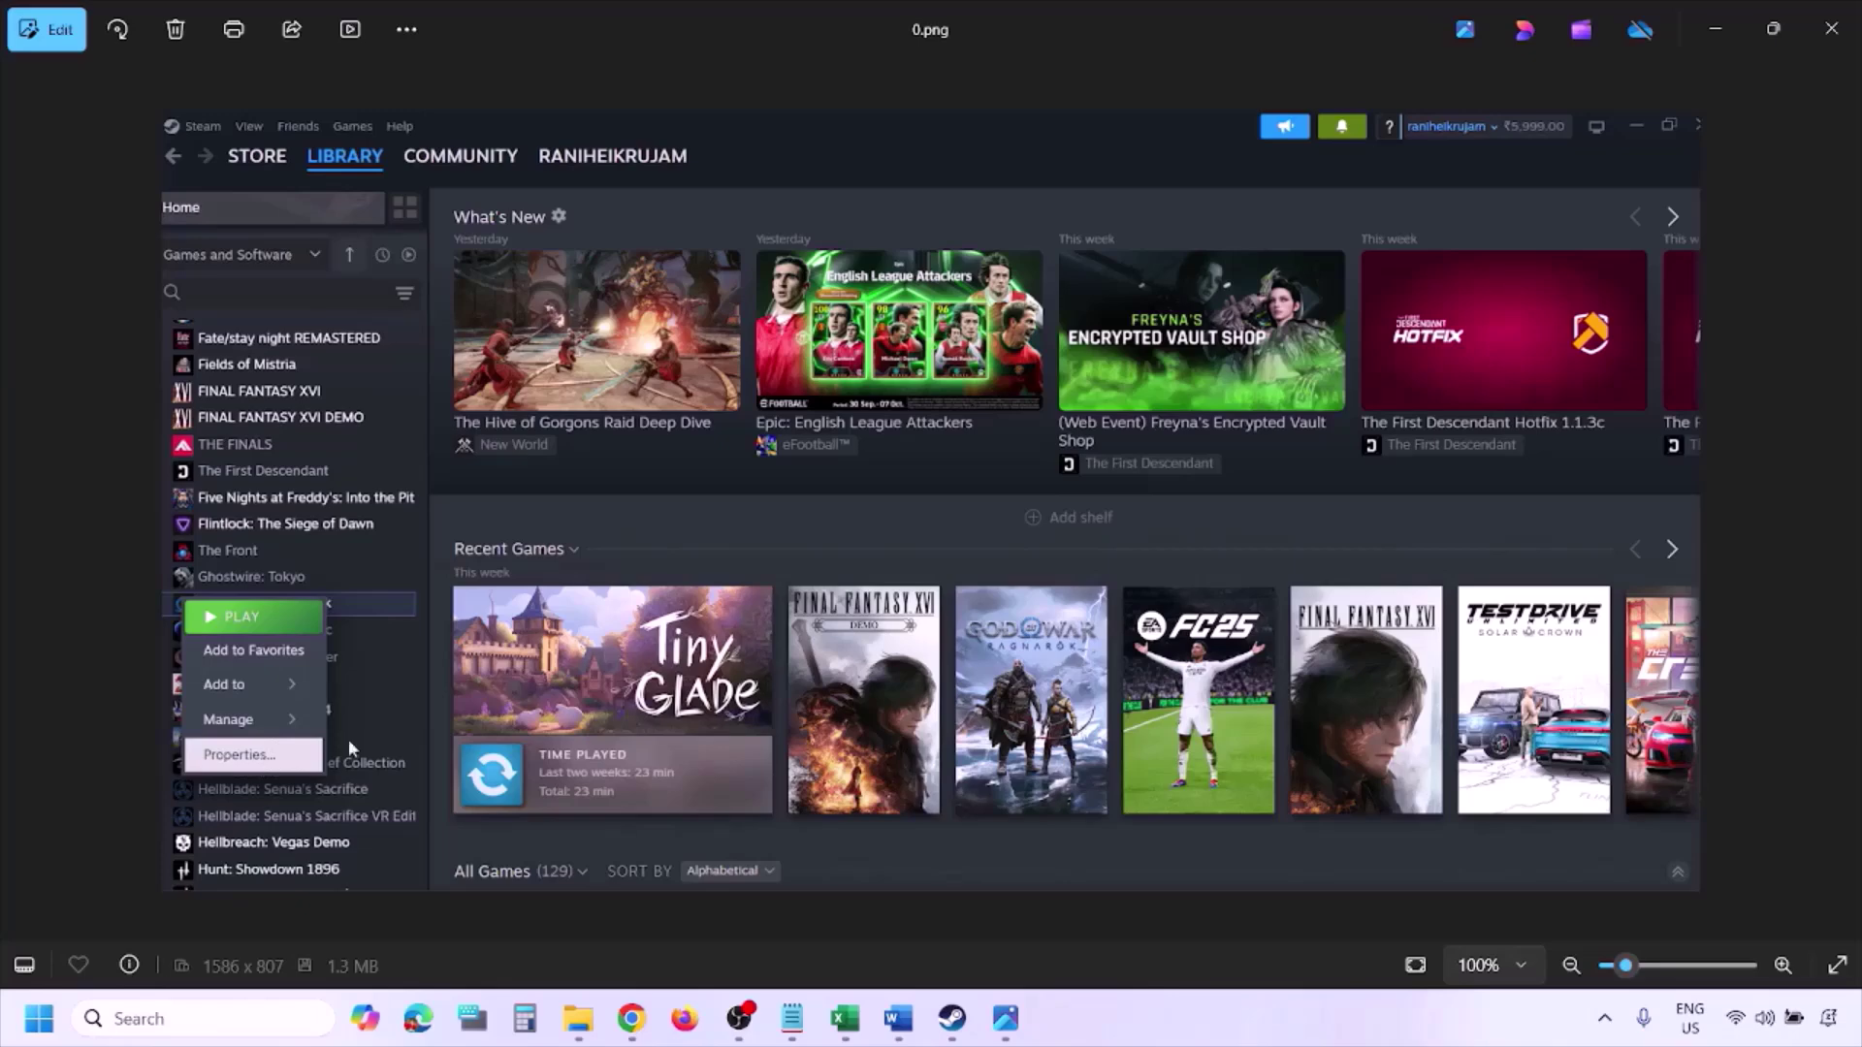
pyautogui.press('Right')
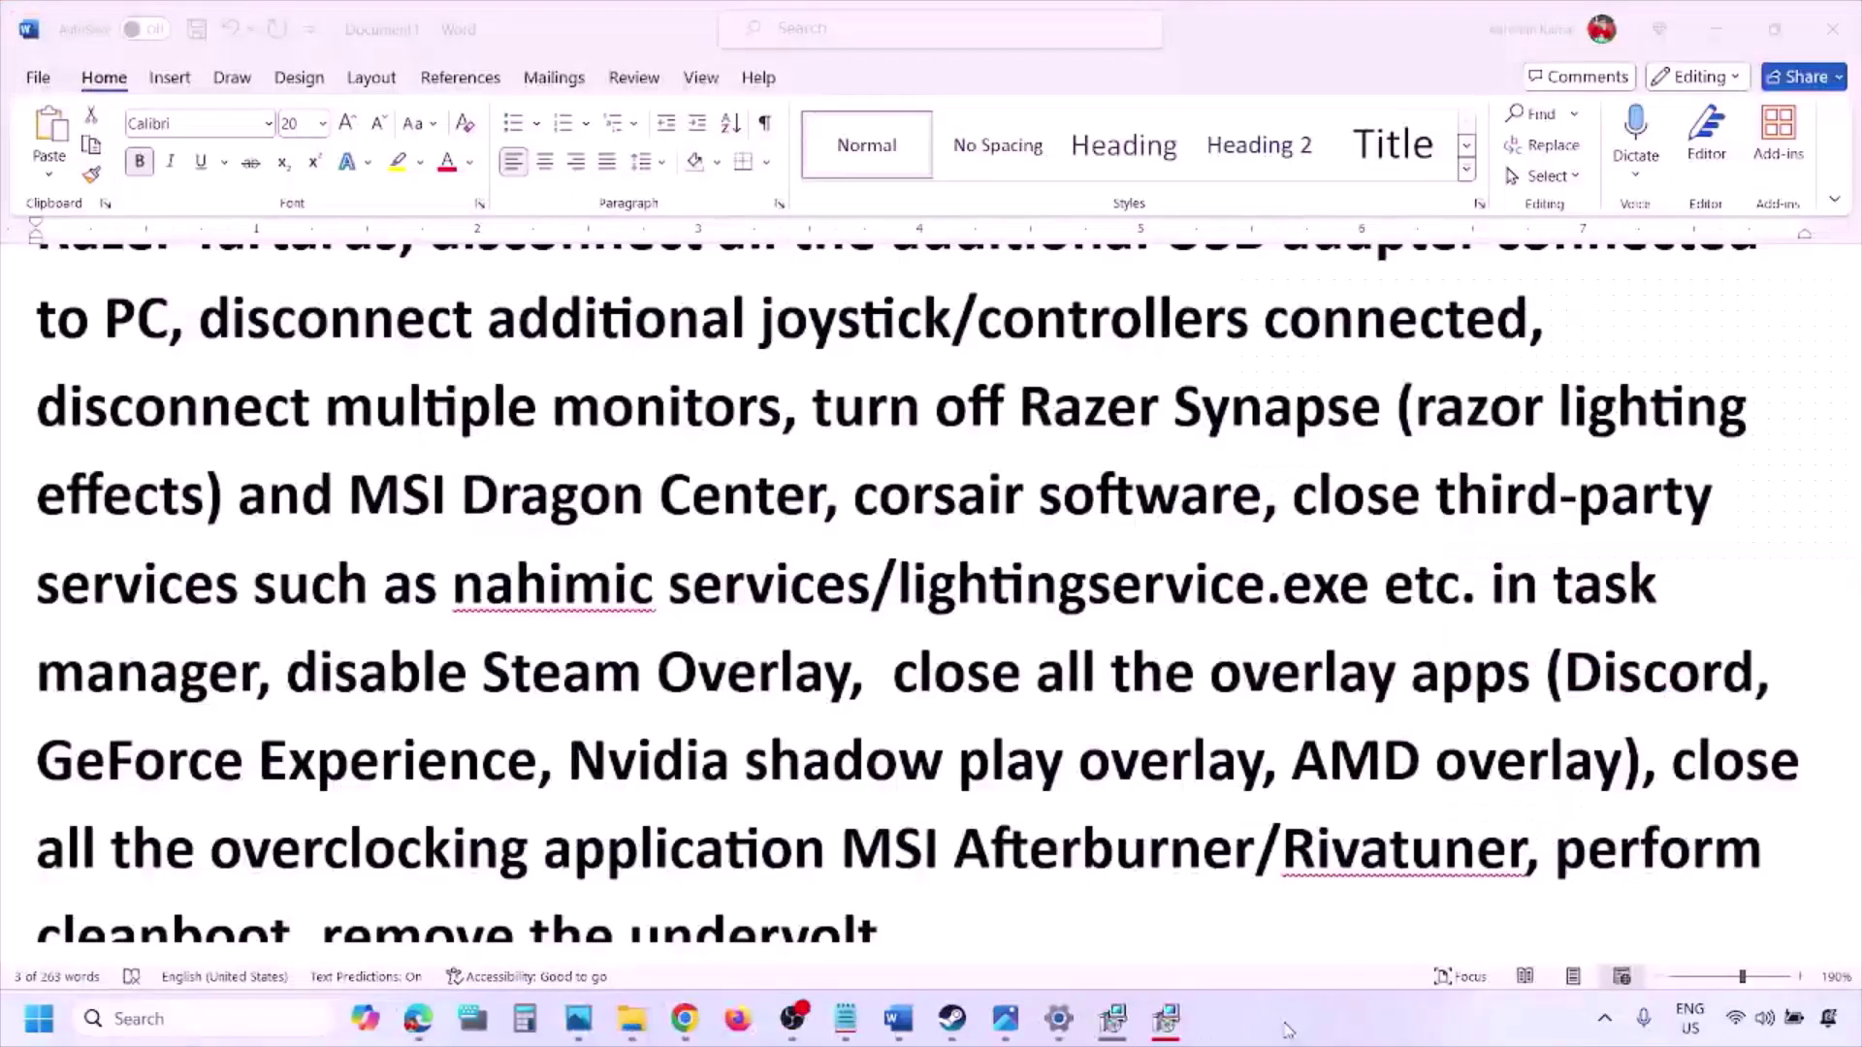
pyautogui.scroll(-2, 1112, 773)
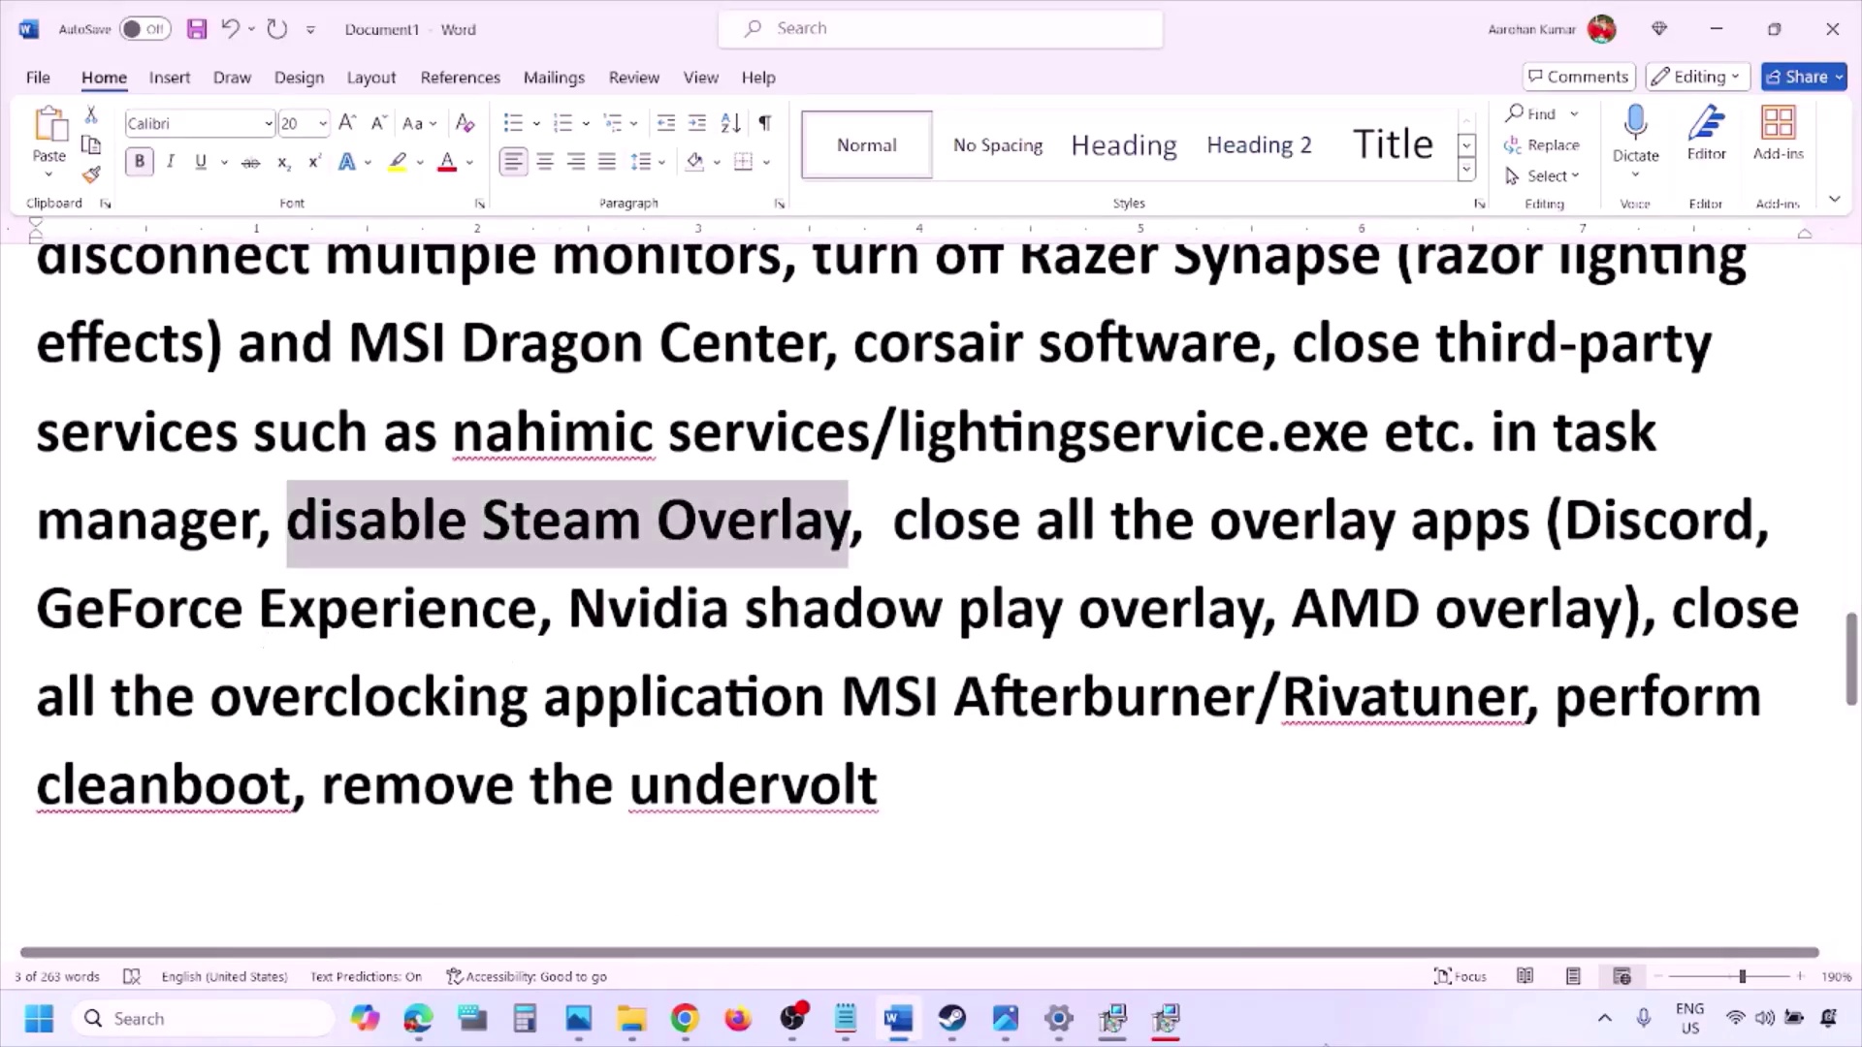
pyautogui.click(1307, 1039)
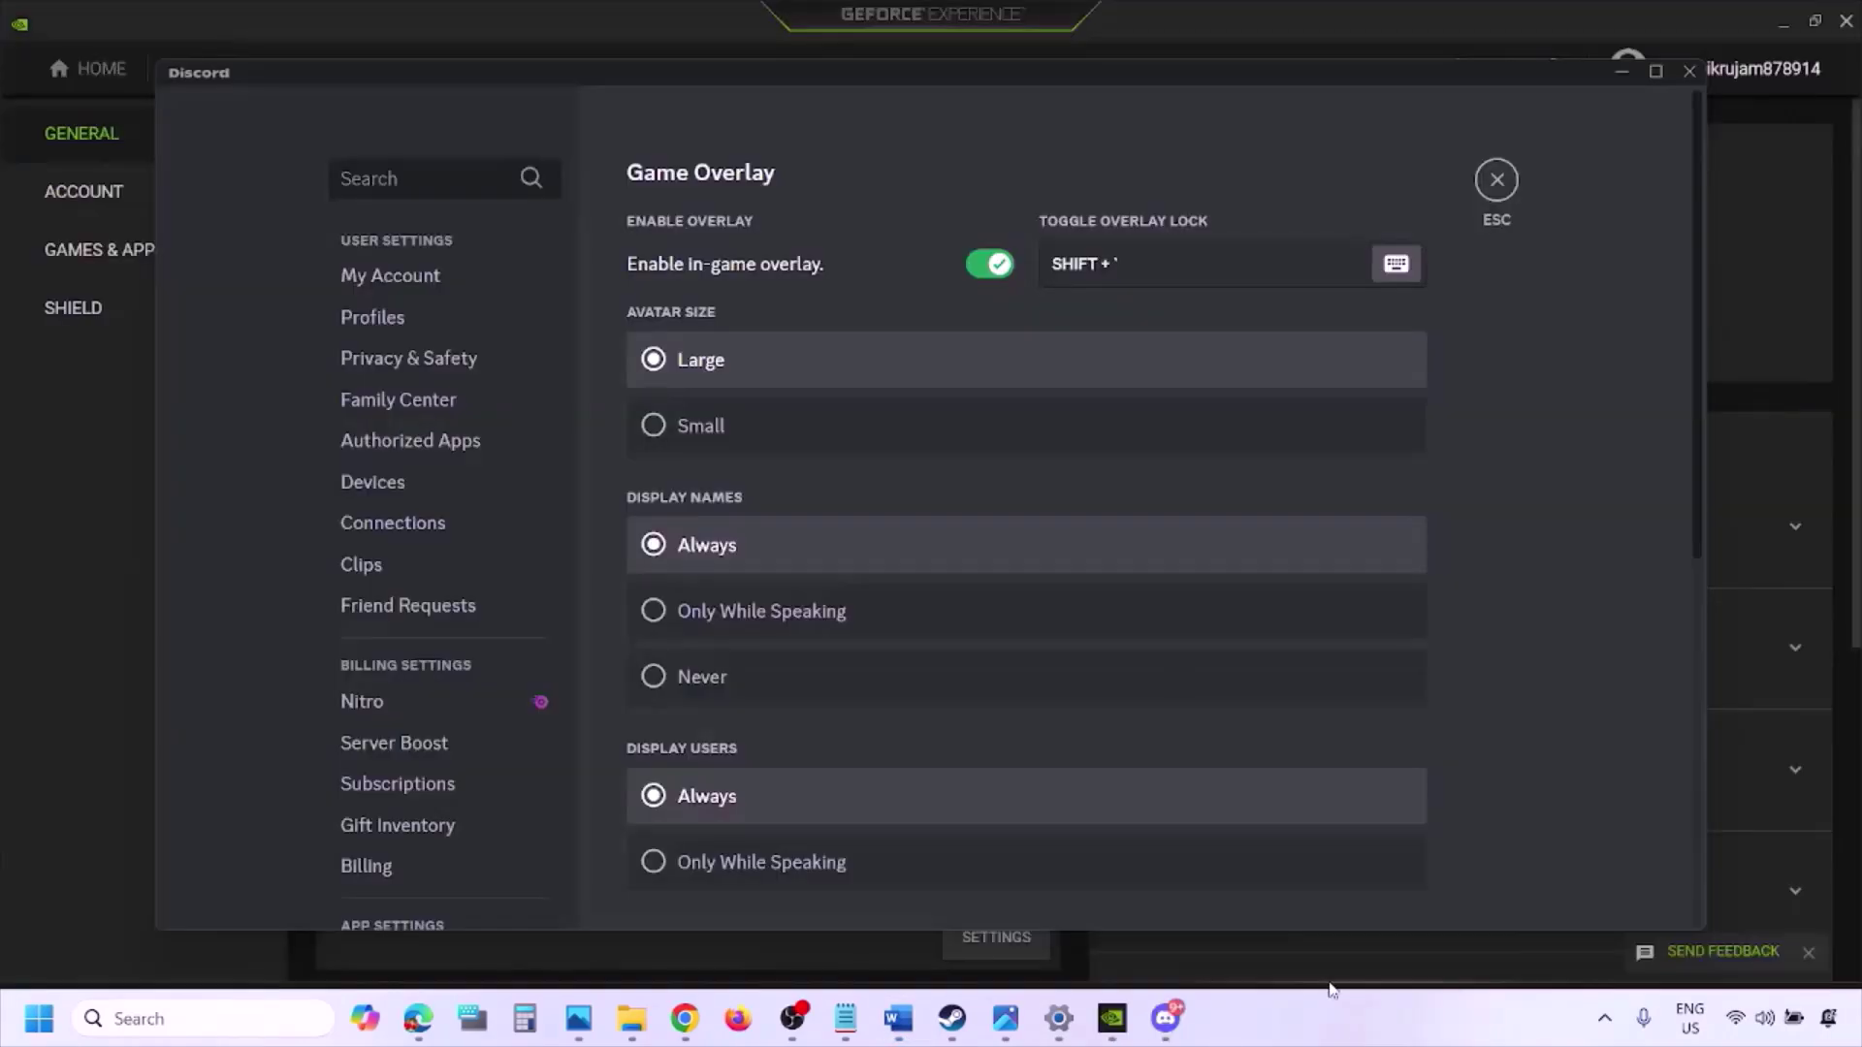
# - Turn off Discord's in-game overlay and GeForce Experience's In-Game Overlay, then return to Word
pyautogui.scroll(-10, 457, 524)
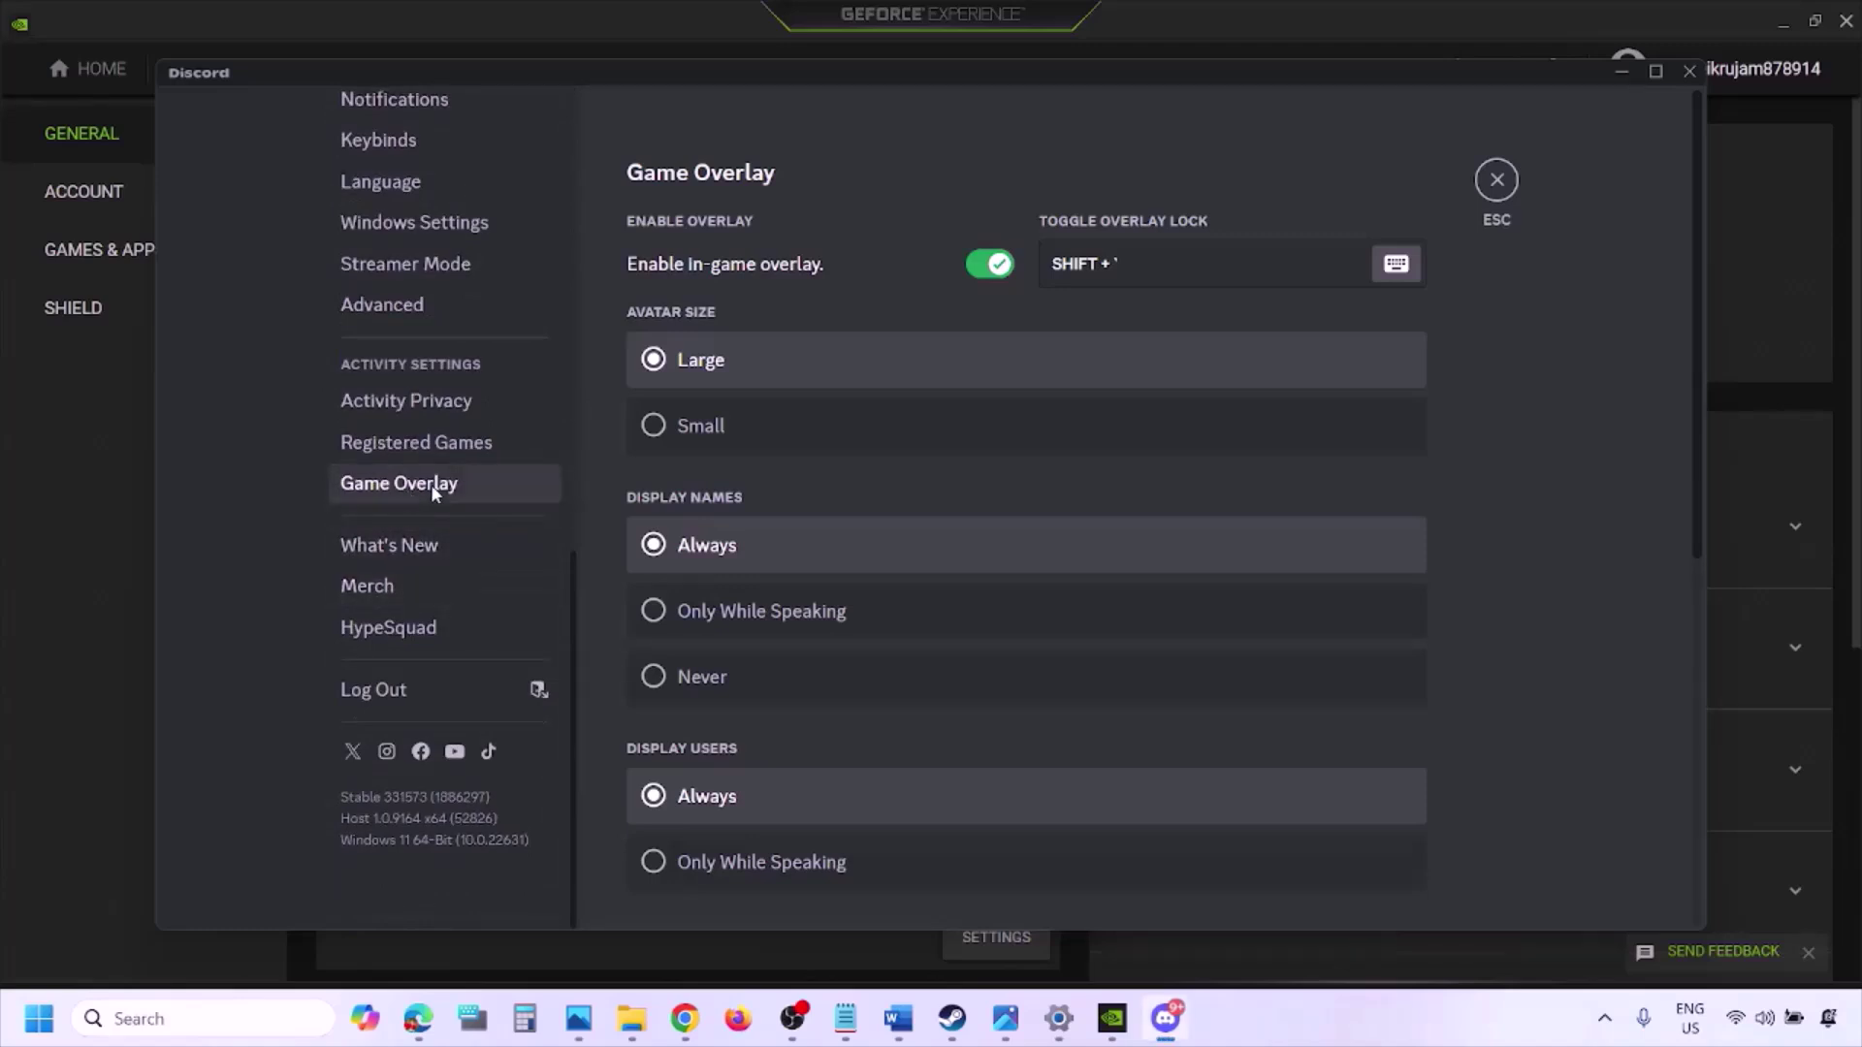
pyautogui.click(988, 264)
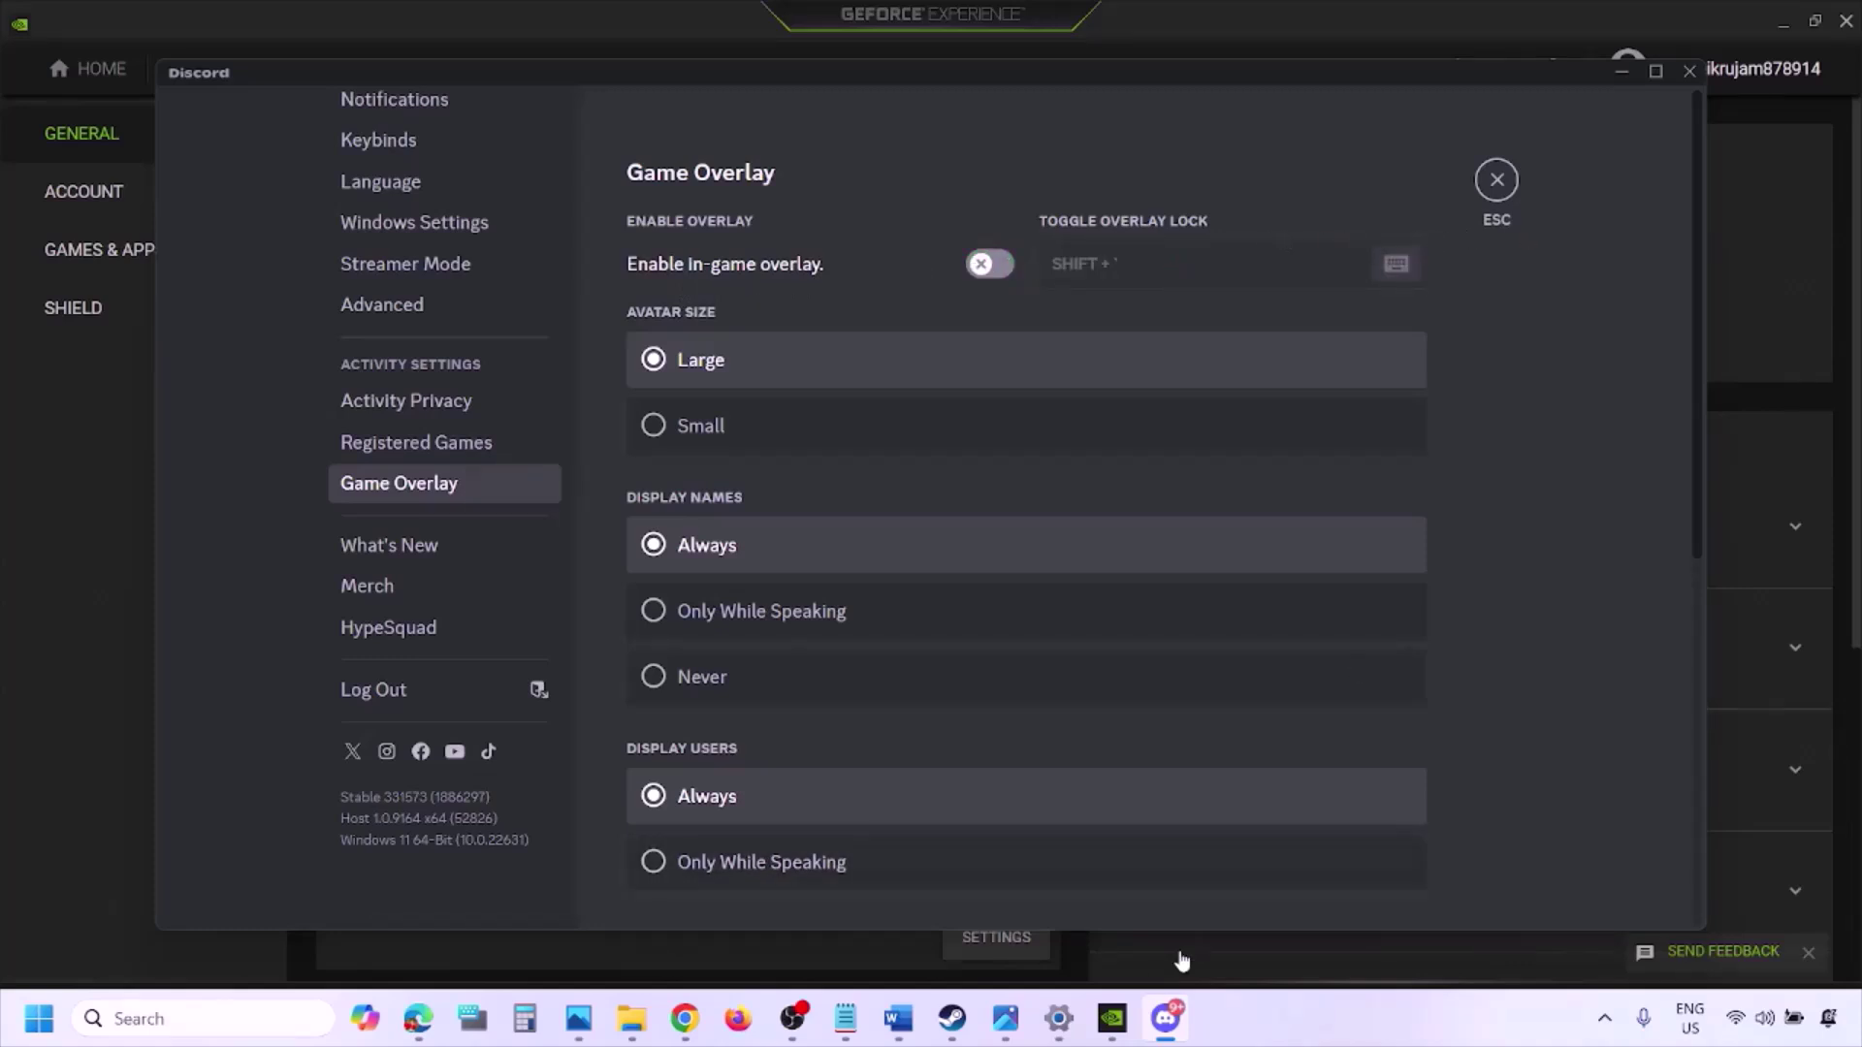
pyautogui.click(1112, 1018)
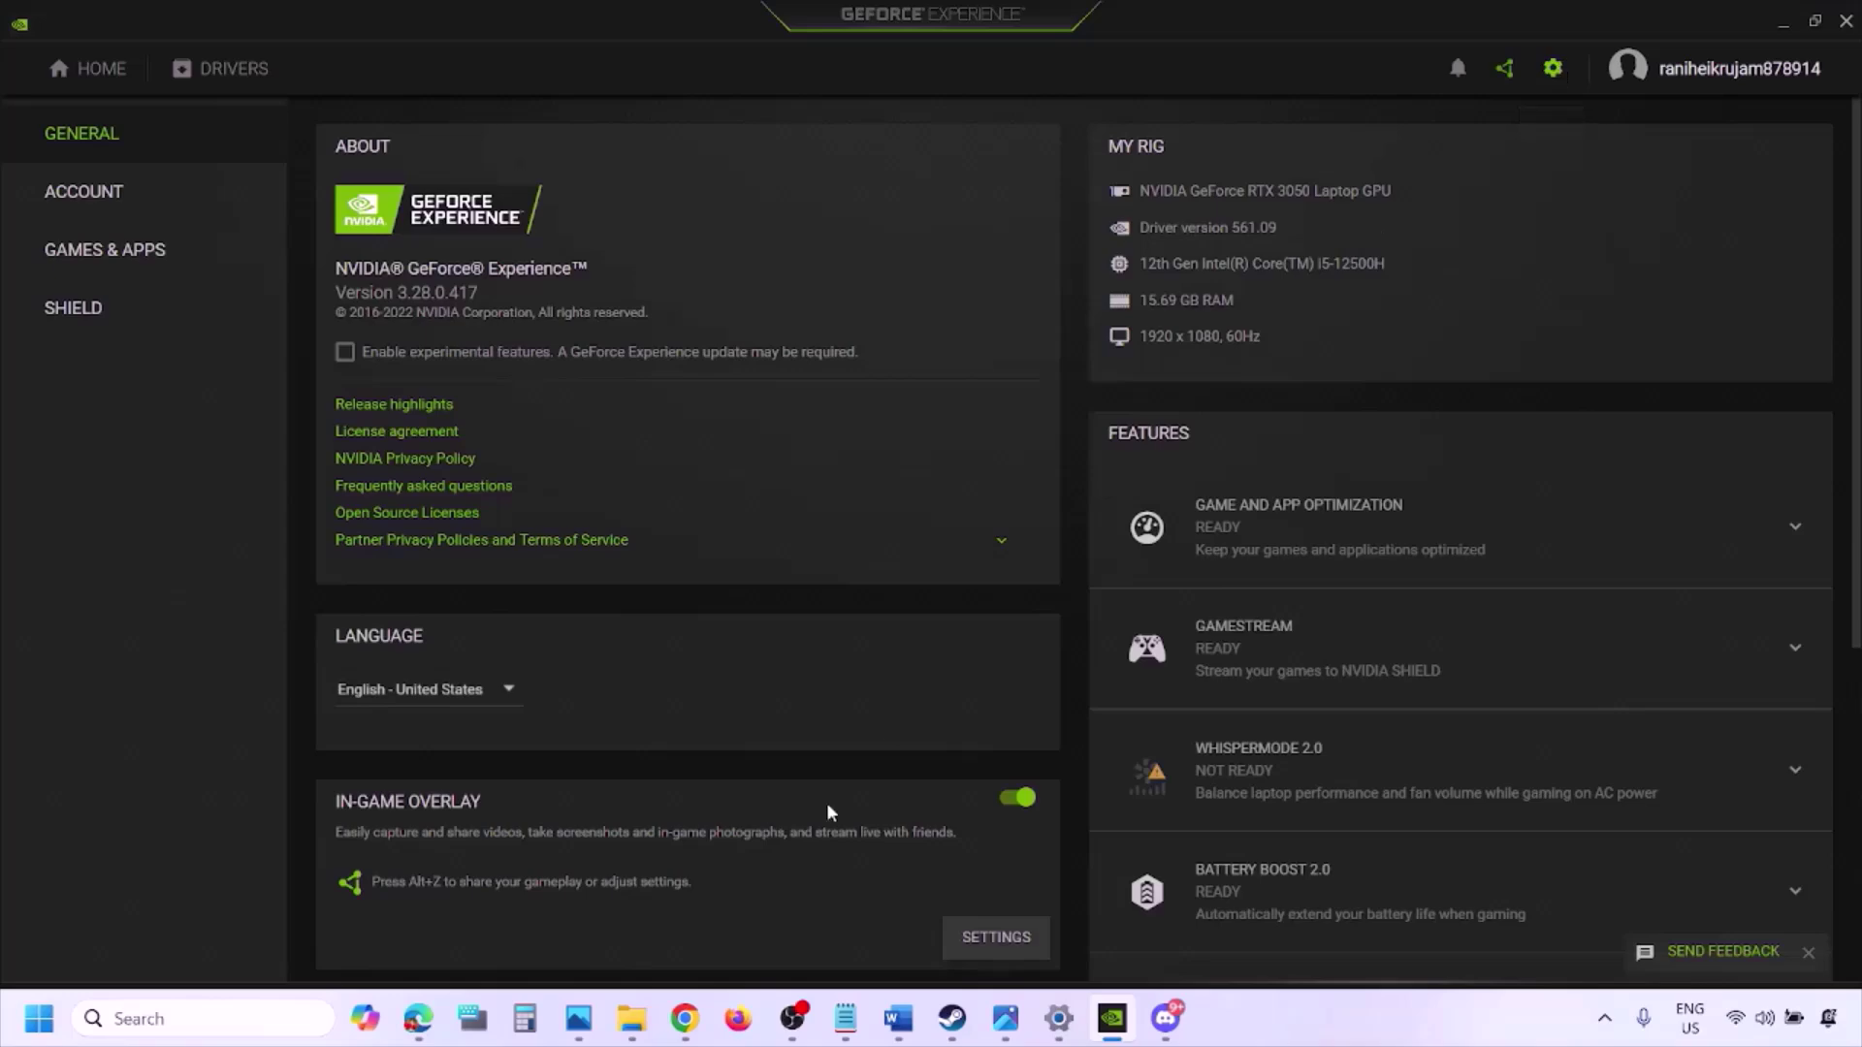
pyautogui.click(1014, 797)
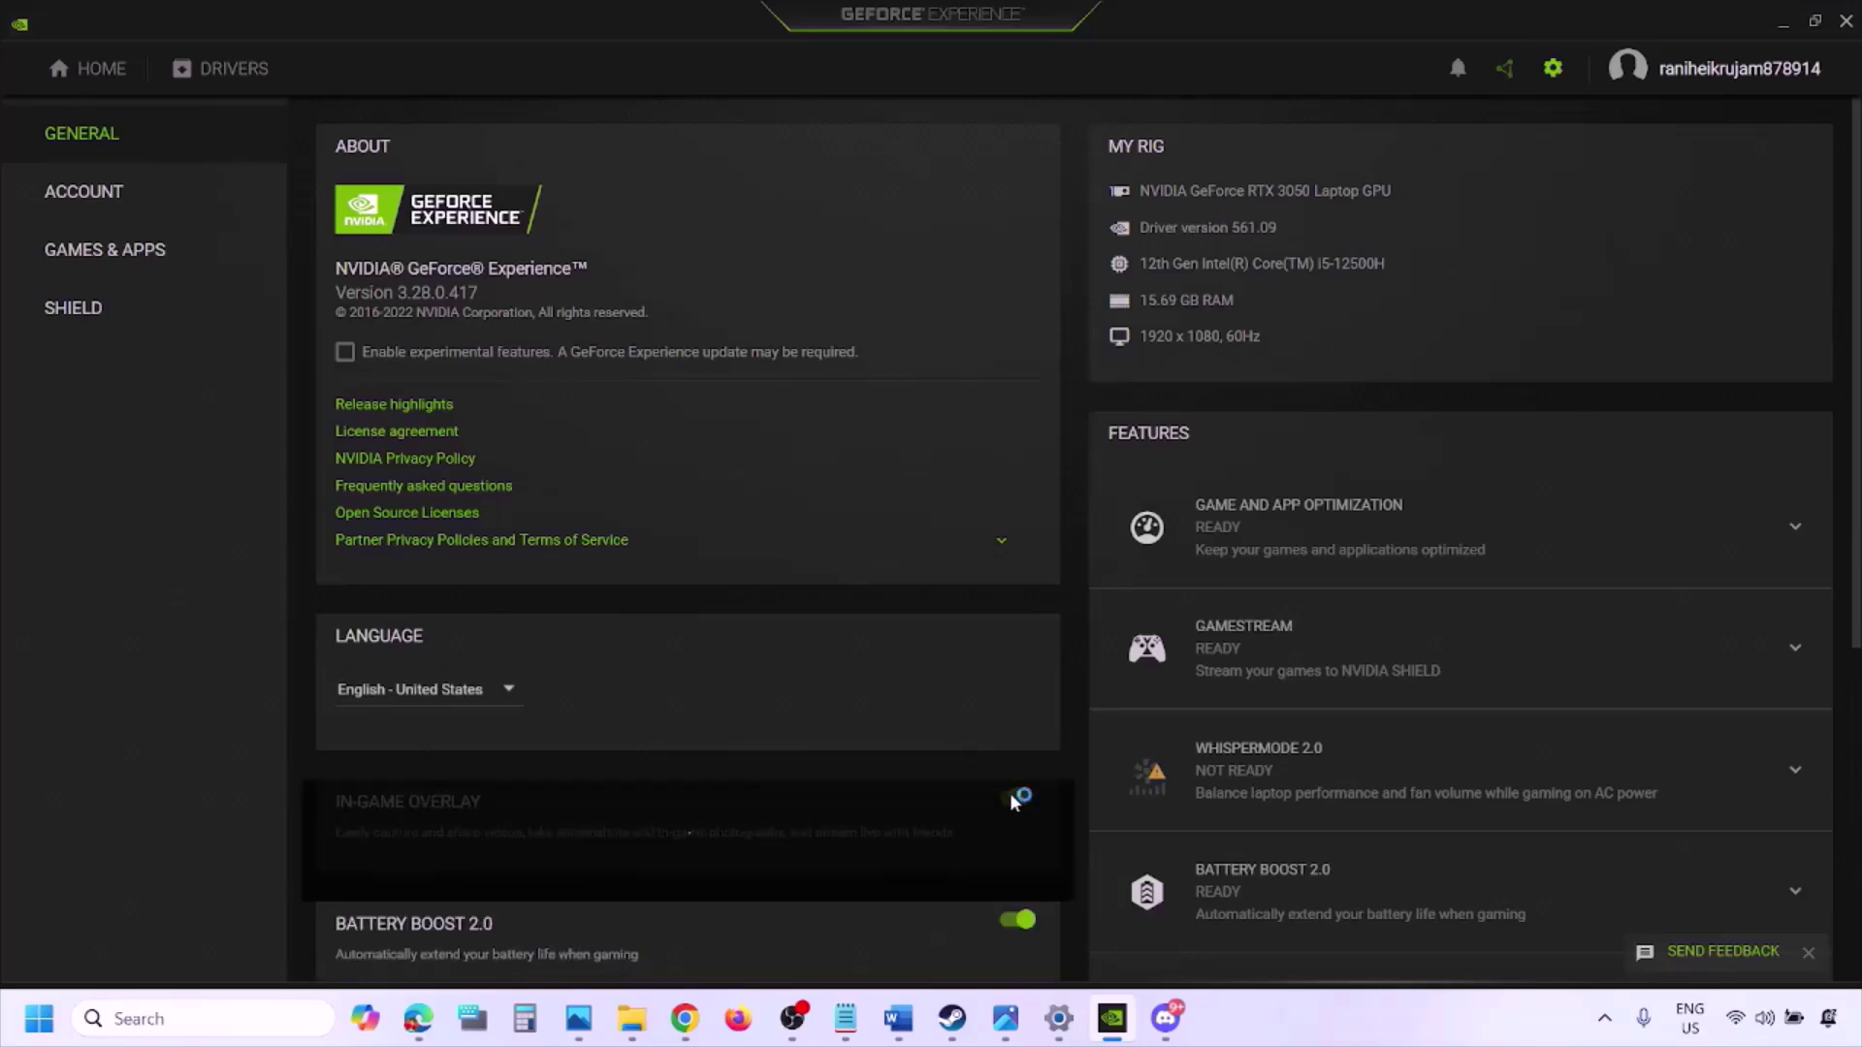
pyautogui.click(898, 1019)
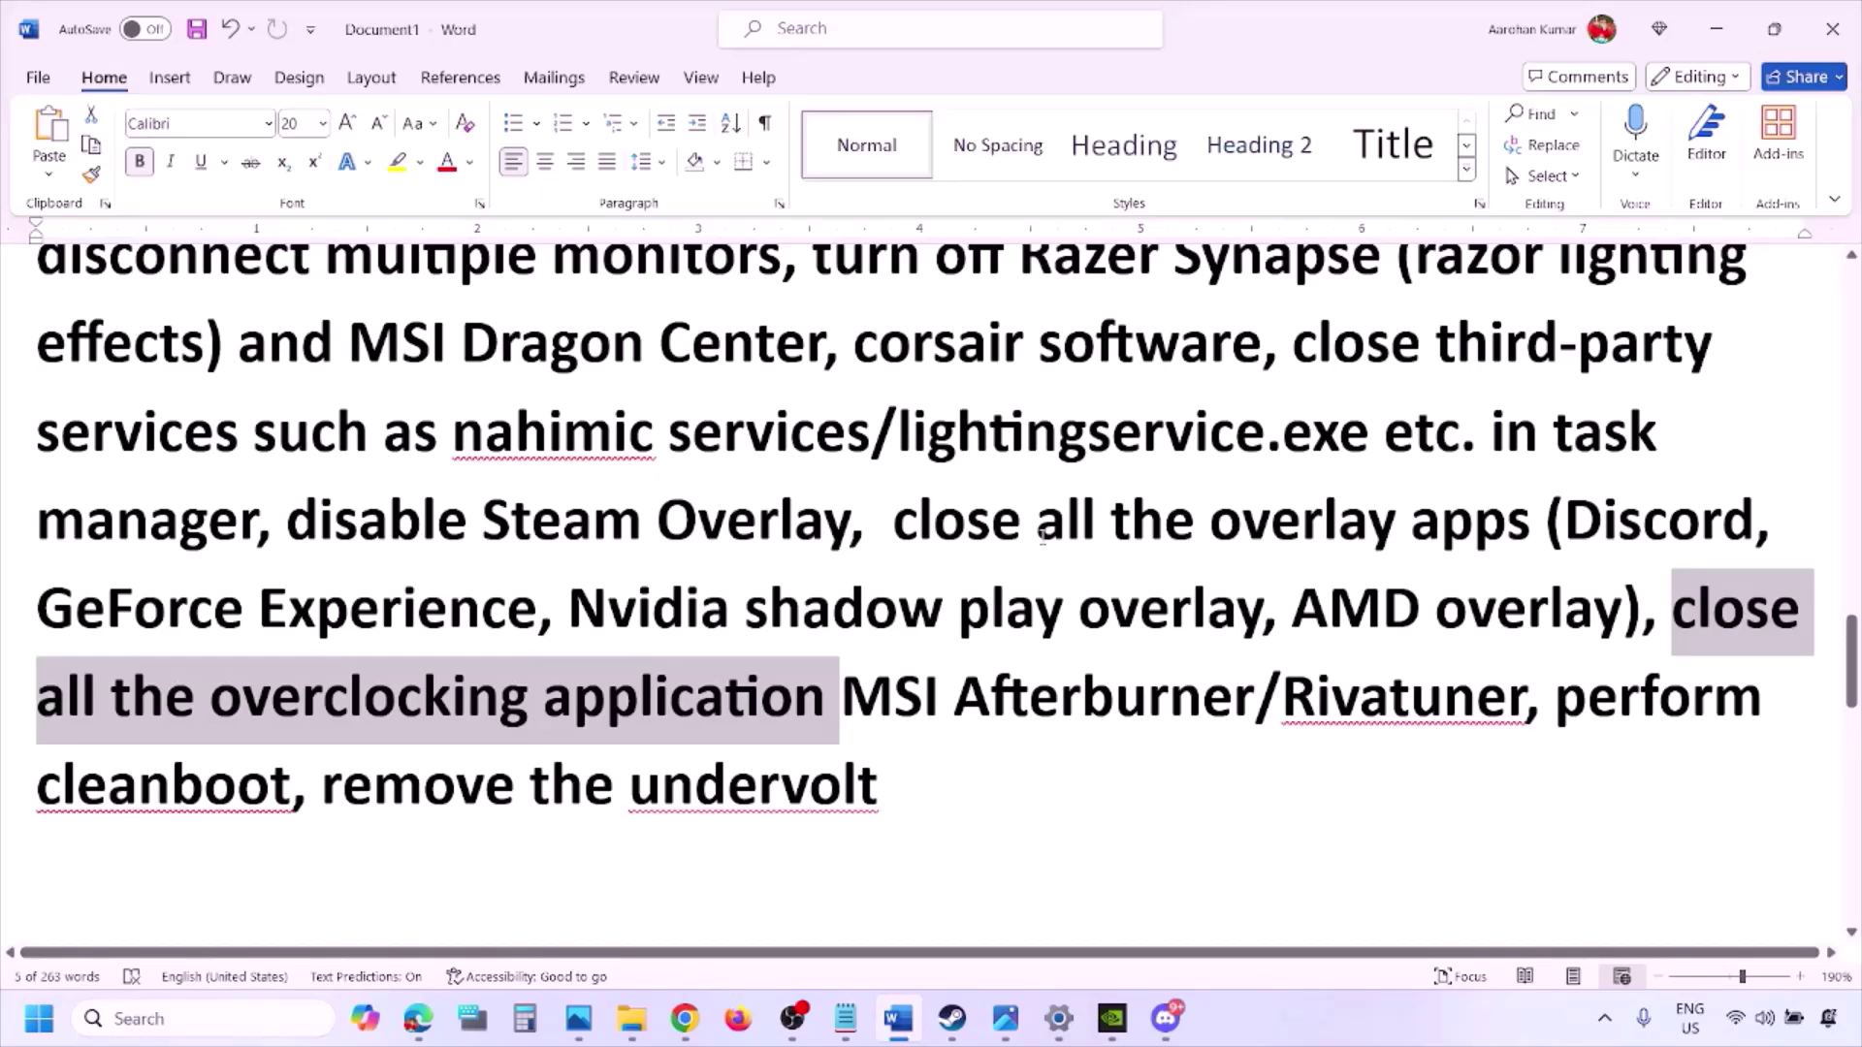
# - Highlight the 'close all the overlay apps' phrase in the Step 9 notes
pyautogui.scroll(3, 1337, 354)
pyautogui.scroll(-2, 926, 568)
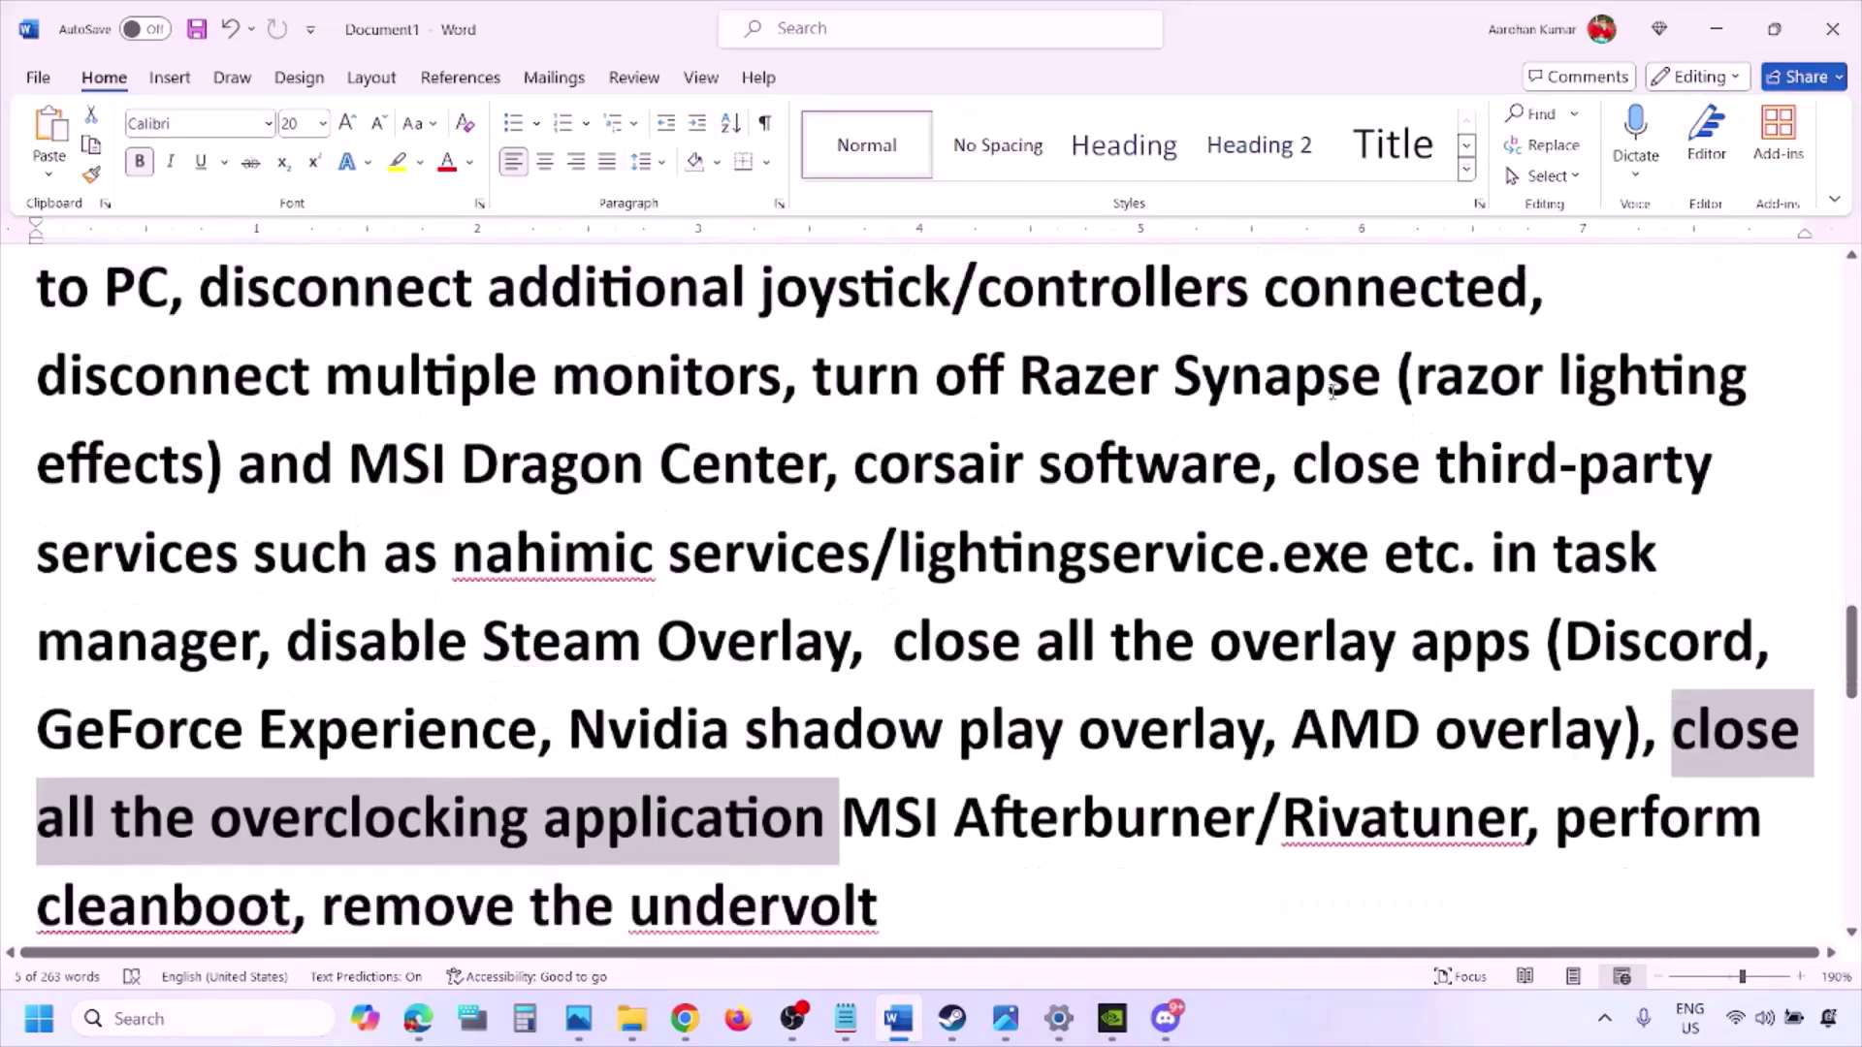
pyautogui.moveTo(920, 568); pyautogui.dragTo(1455, 581)
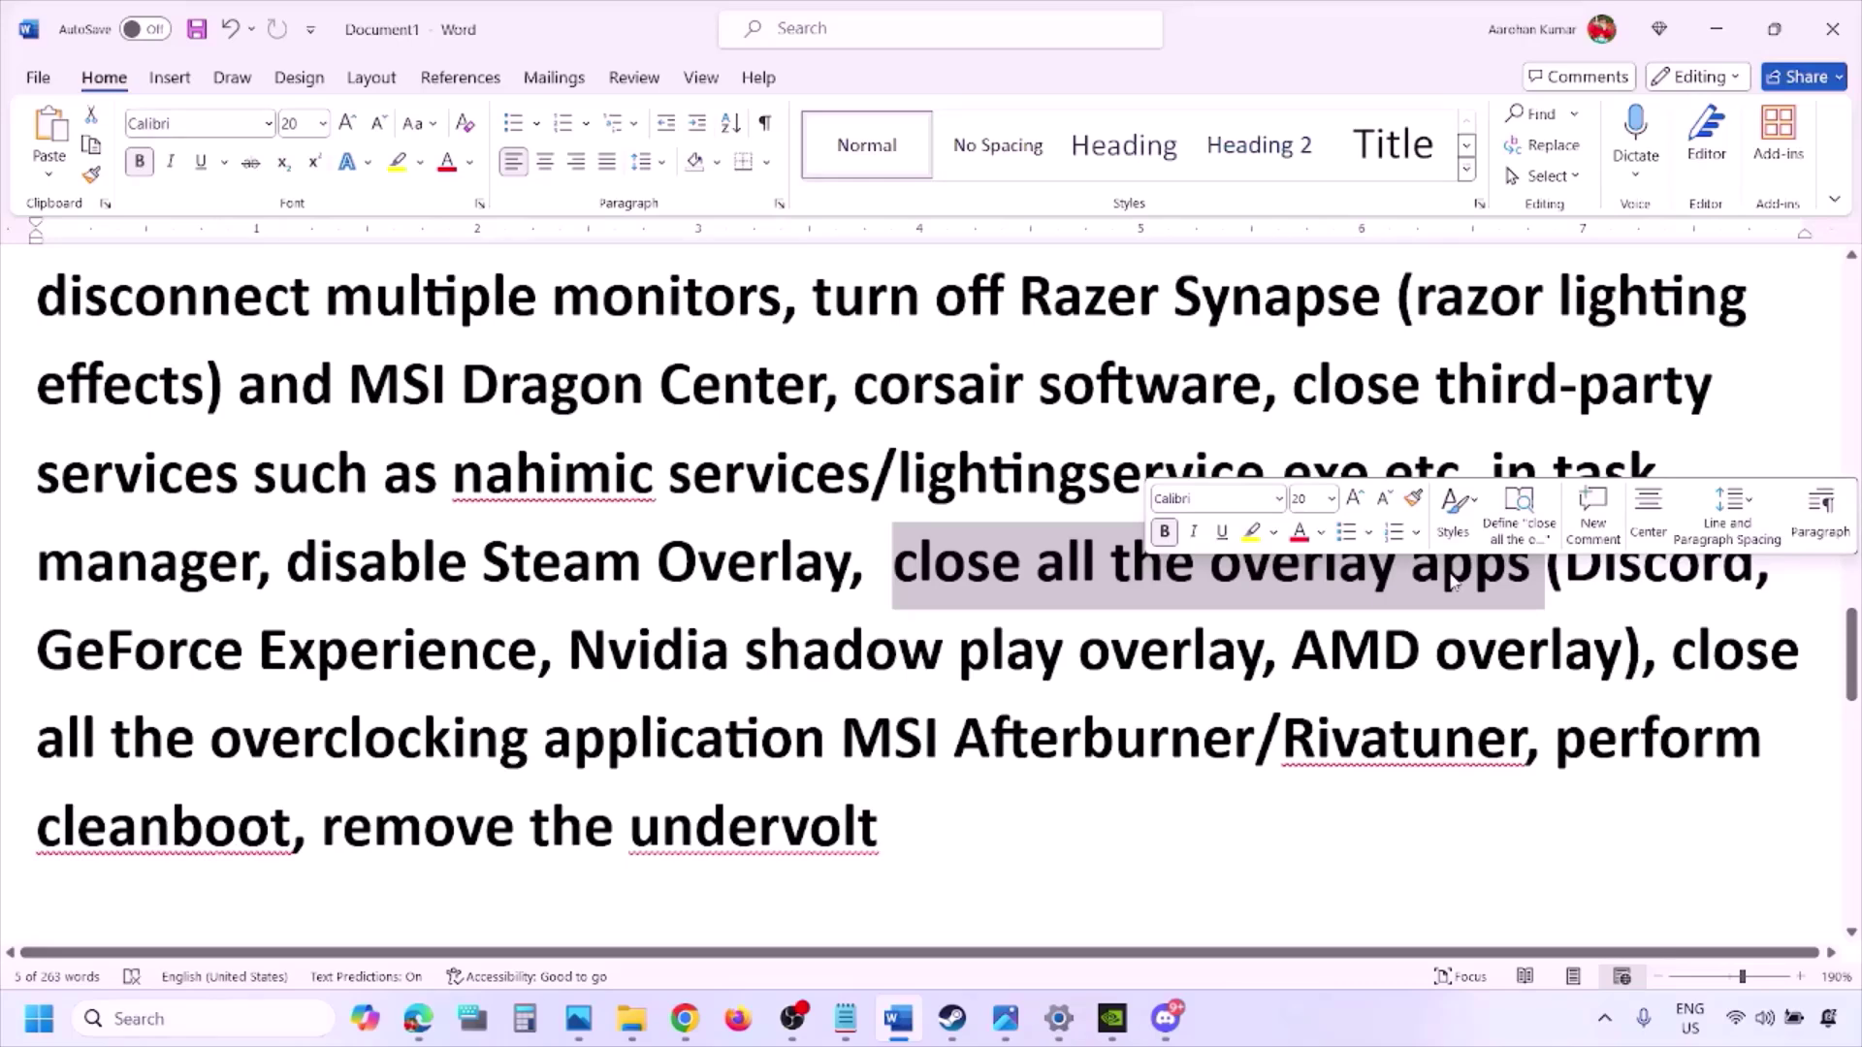
pyautogui.click(893, 568)
pyautogui.moveTo(893, 567); pyautogui.dragTo(1542, 582)
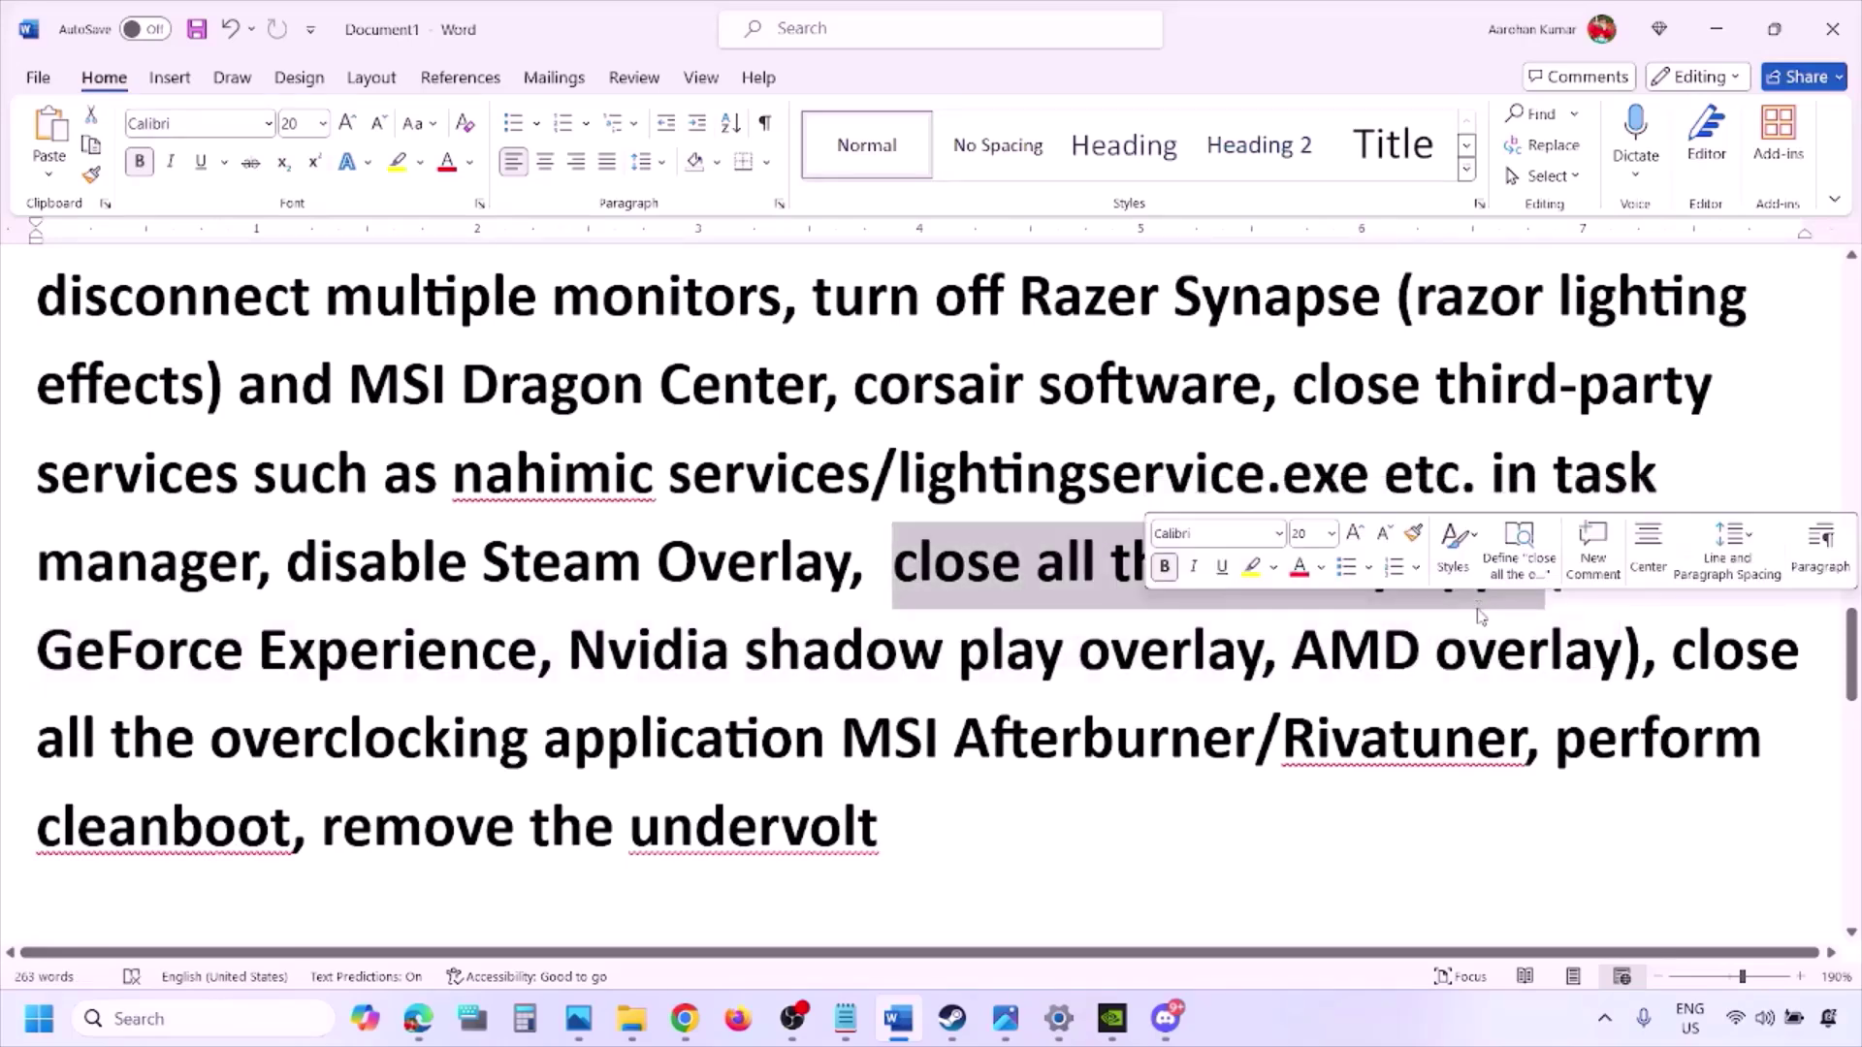
# - Quit Discord, the NVIDIA app and another background app from the tray overflow
pyautogui.click(1605, 1018)
pyautogui.rightClick(1557, 900)
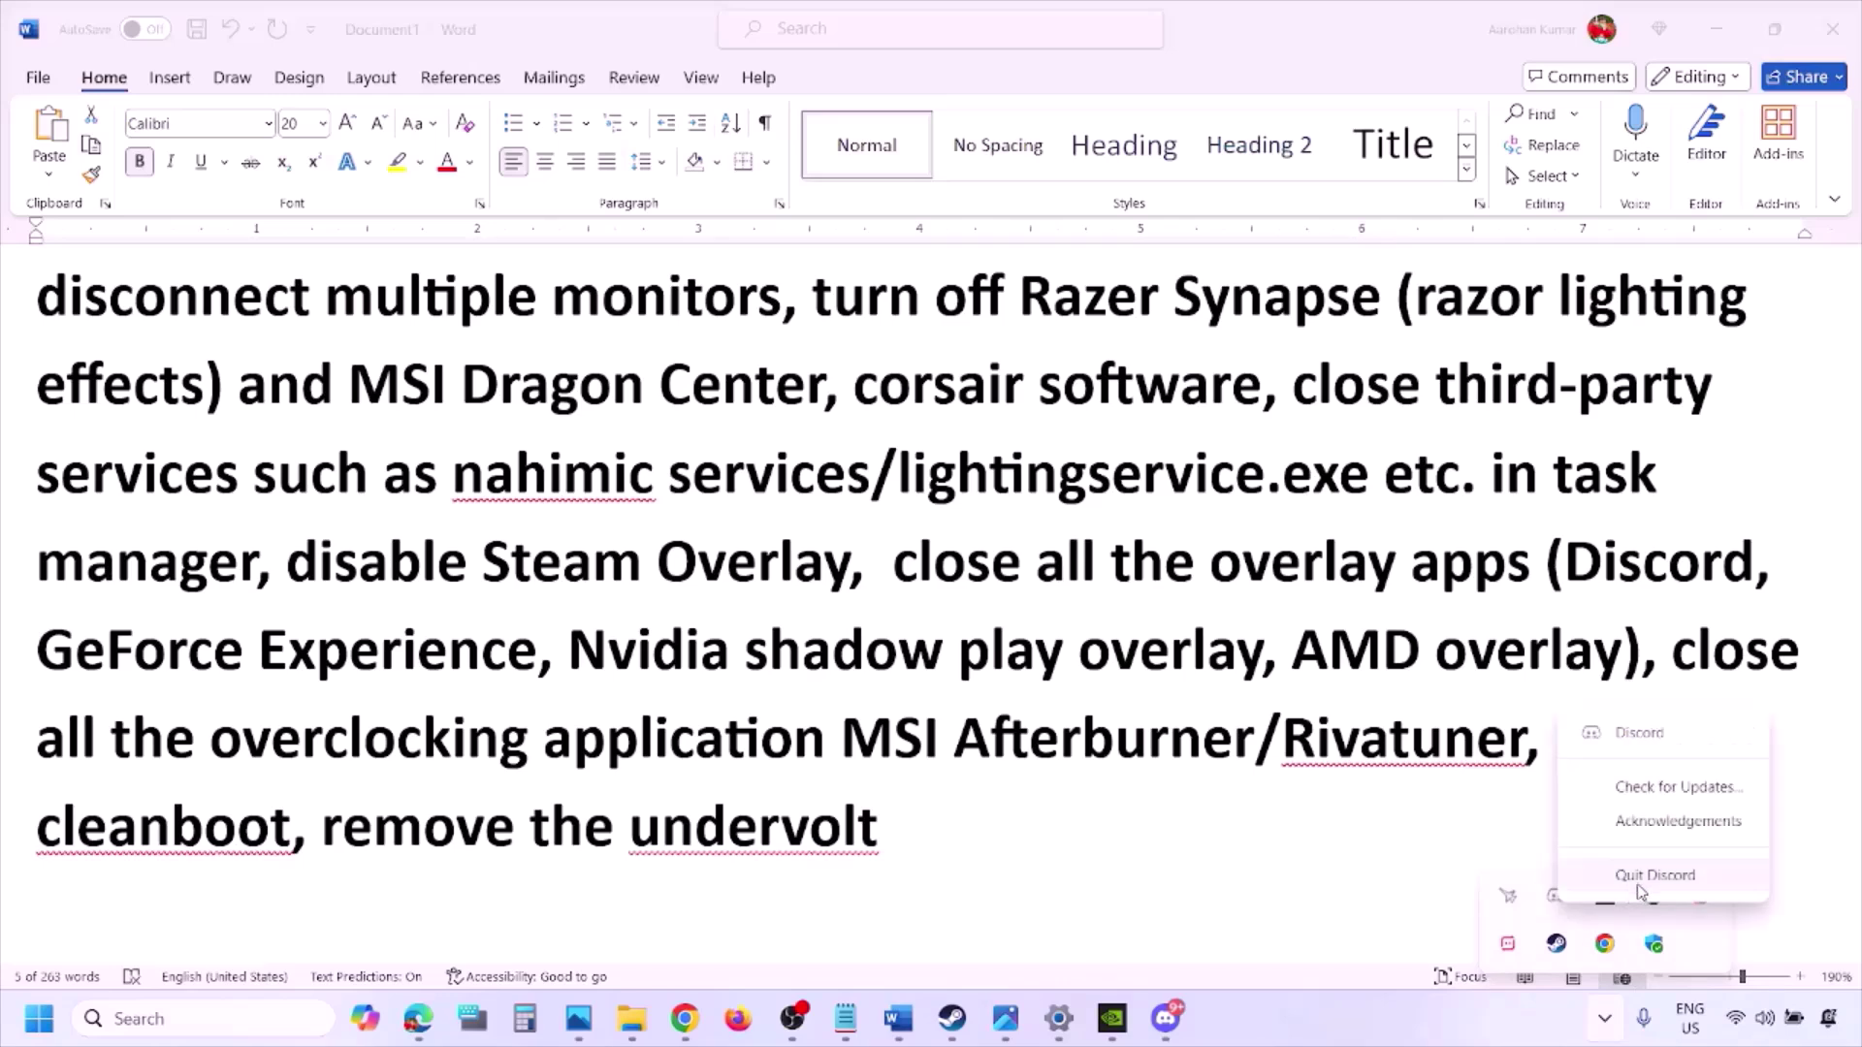
pyautogui.click(1648, 876)
pyautogui.rightClick(1555, 896)
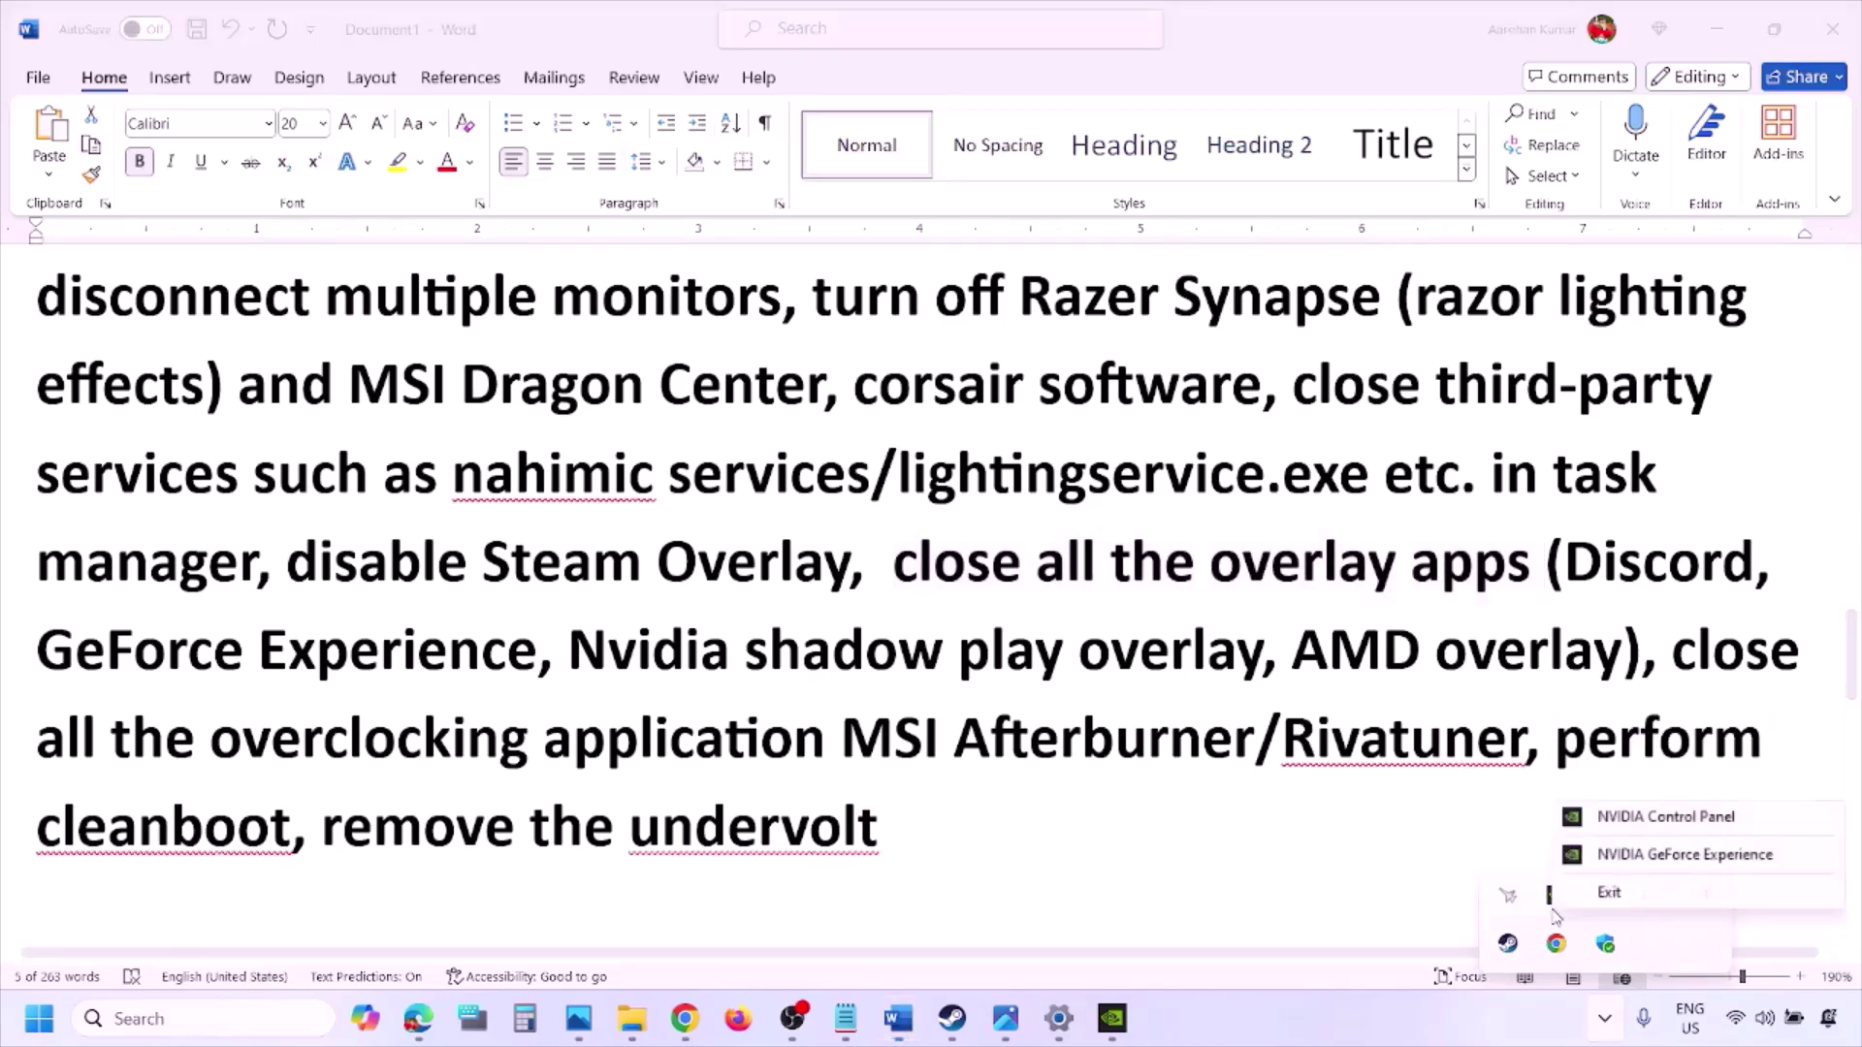
pyautogui.click(1600, 887)
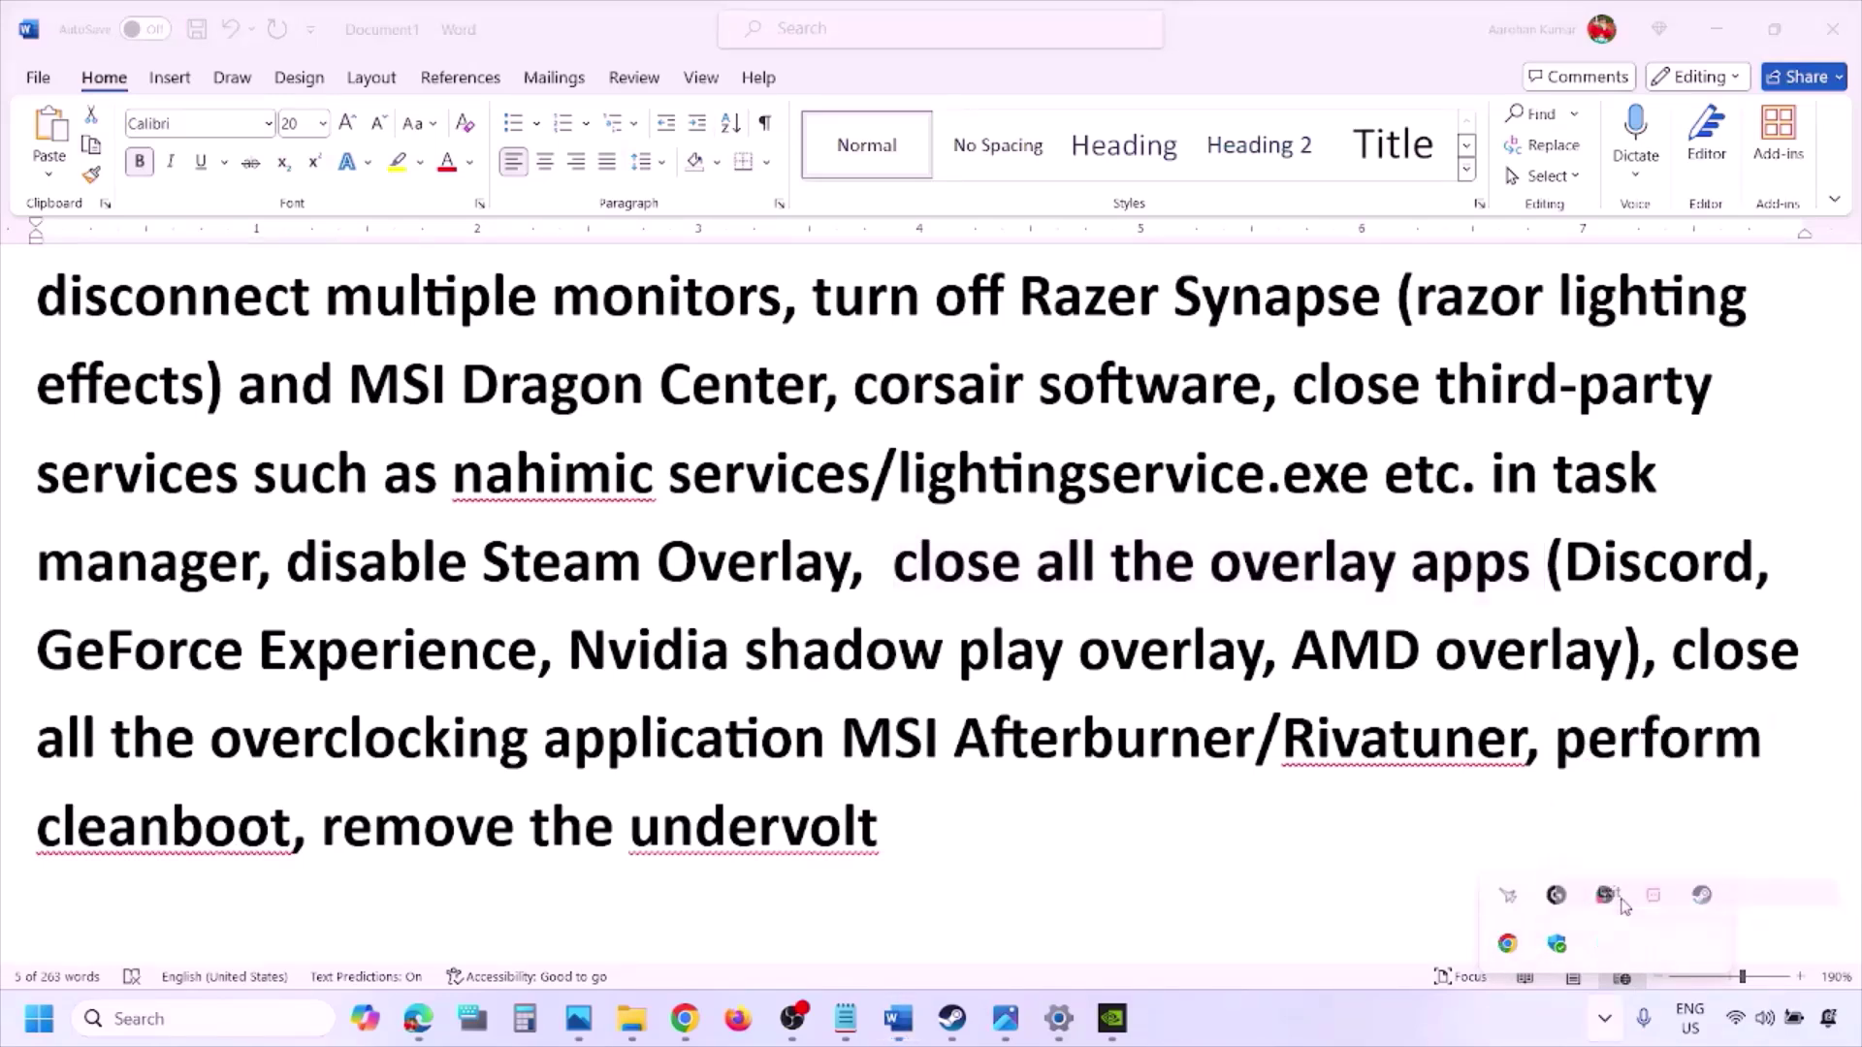
pyautogui.rightClick(1568, 901)
pyautogui.click(1485, 962)
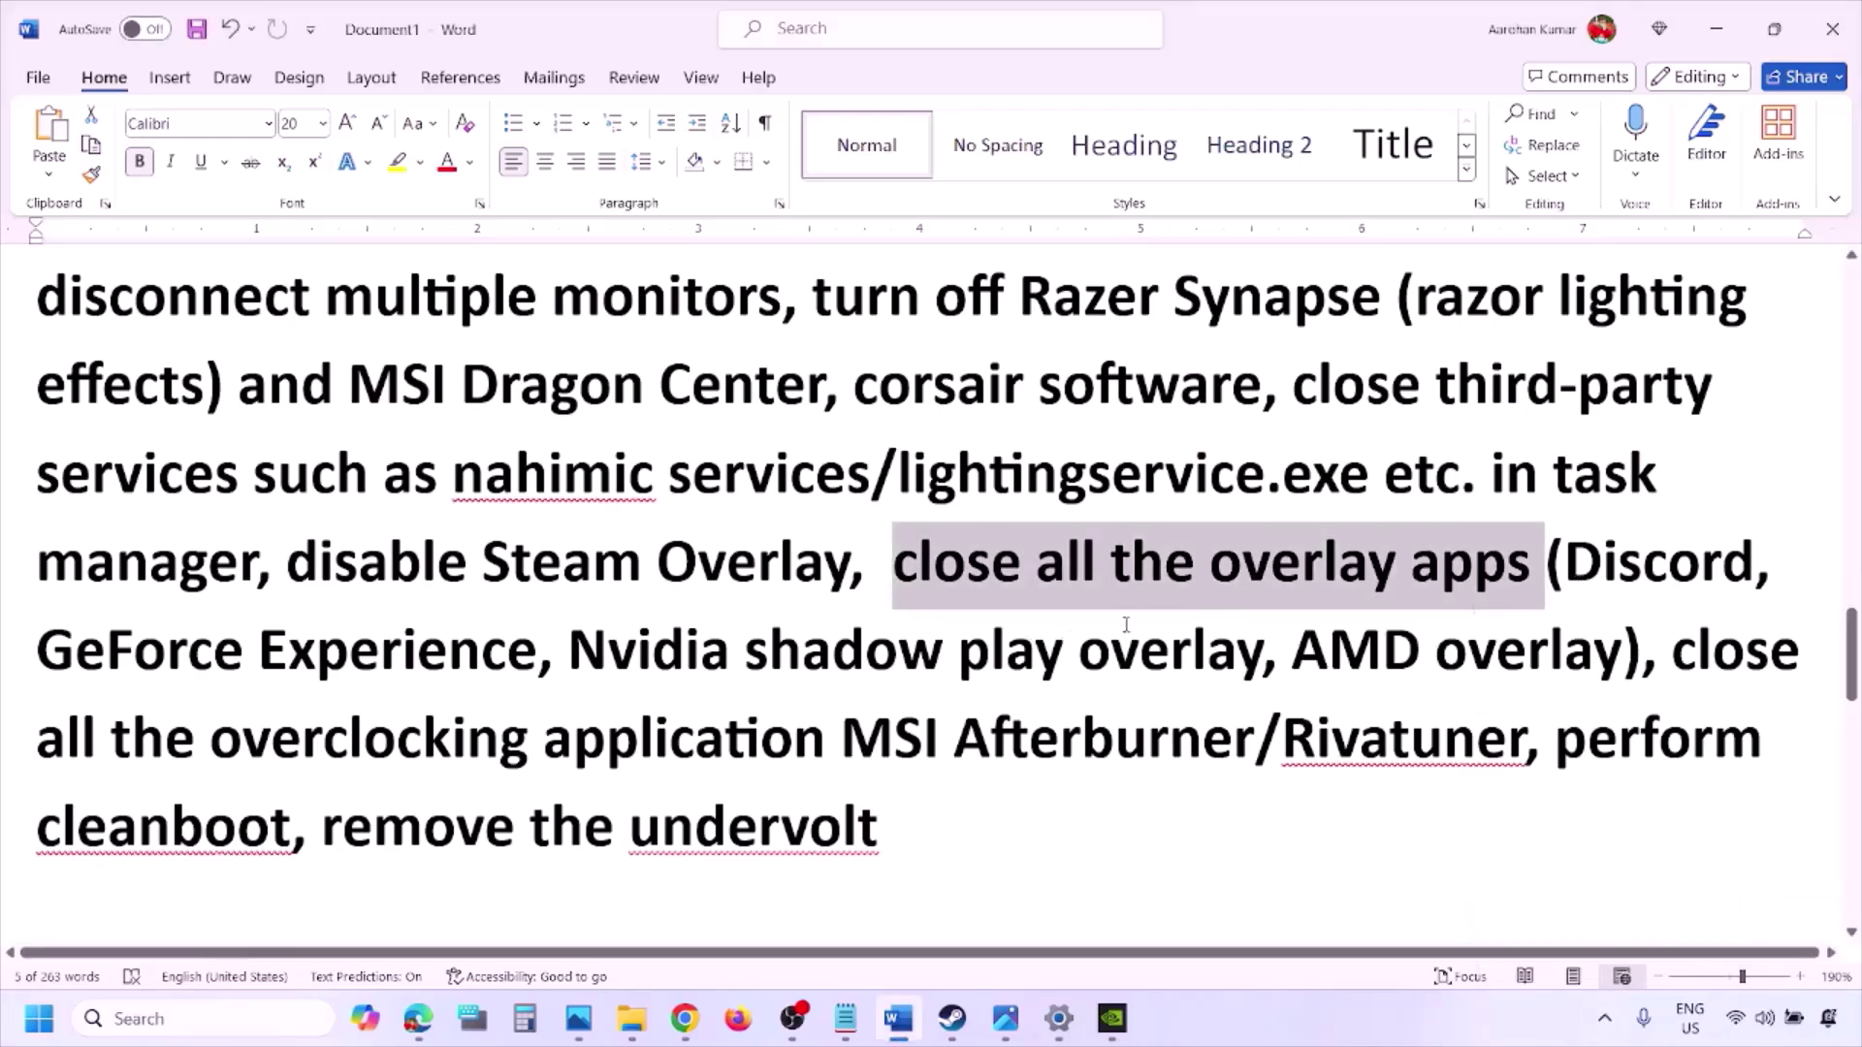
pyautogui.click(1604, 1018)
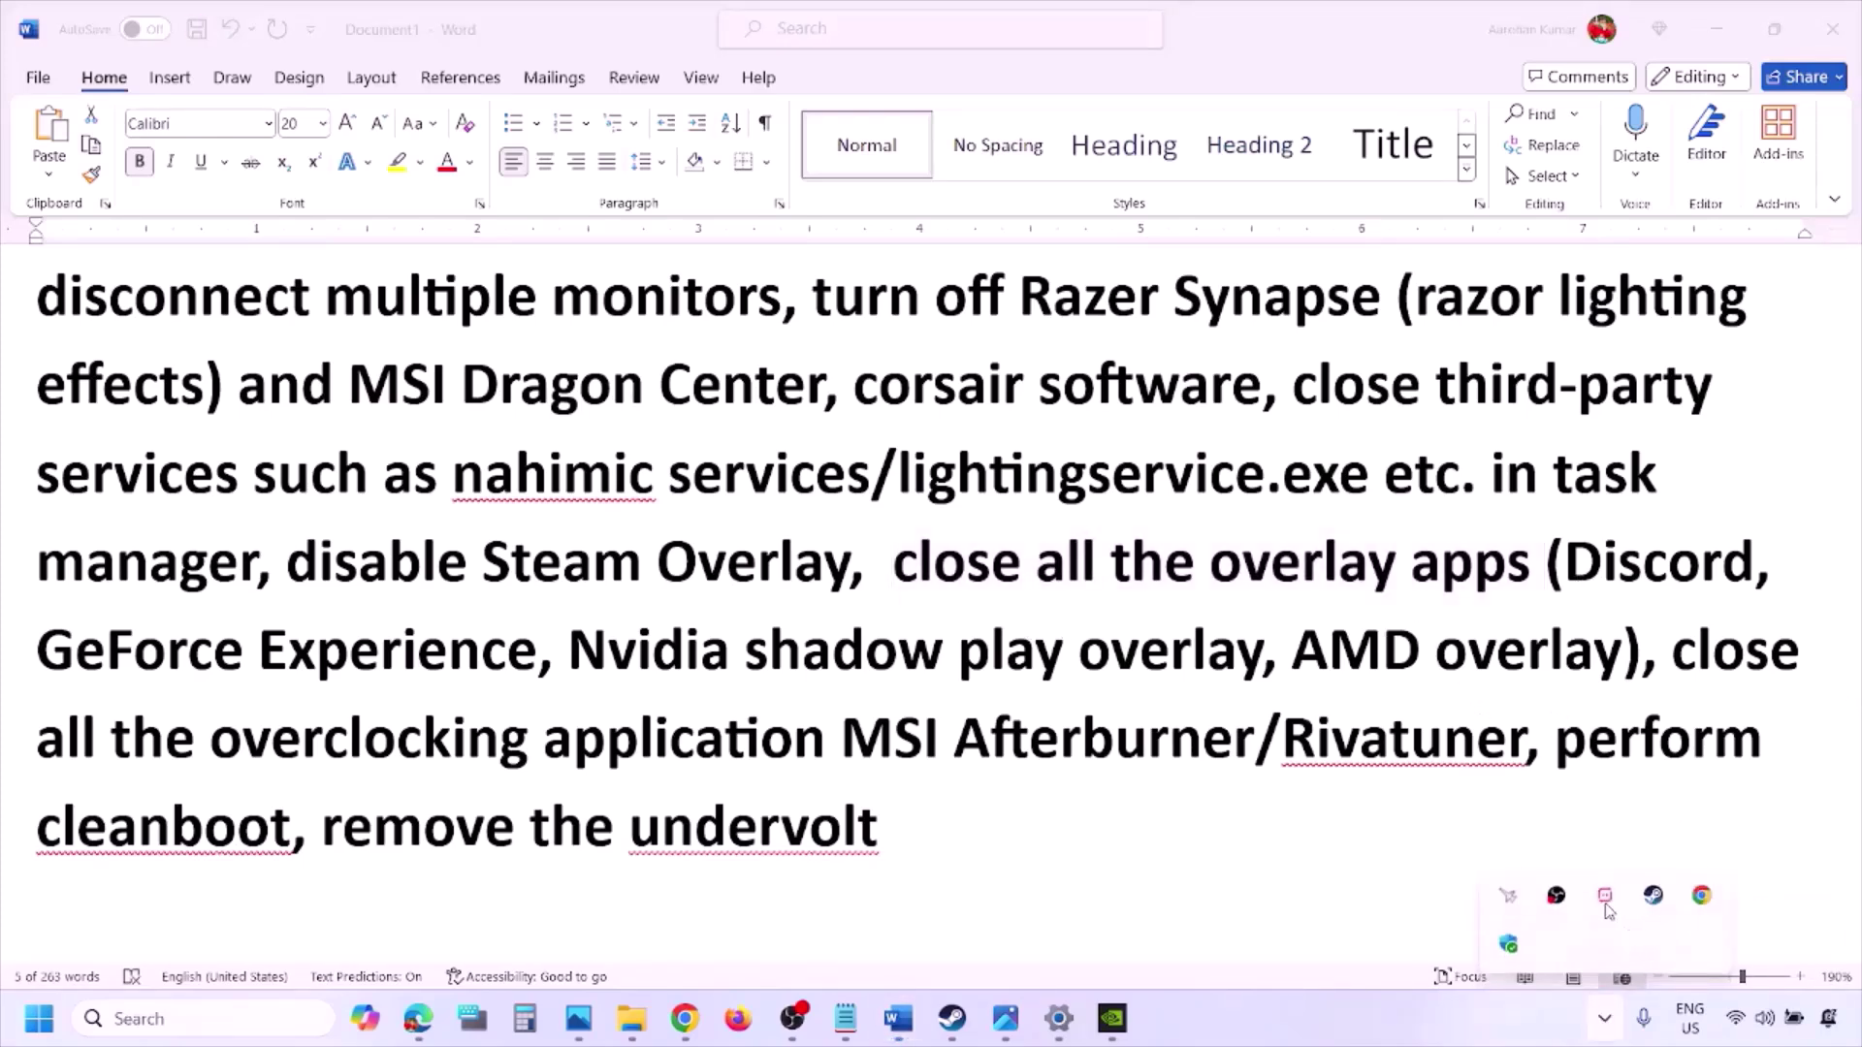
pyautogui.rightClick(1603, 904)
pyautogui.click(1654, 882)
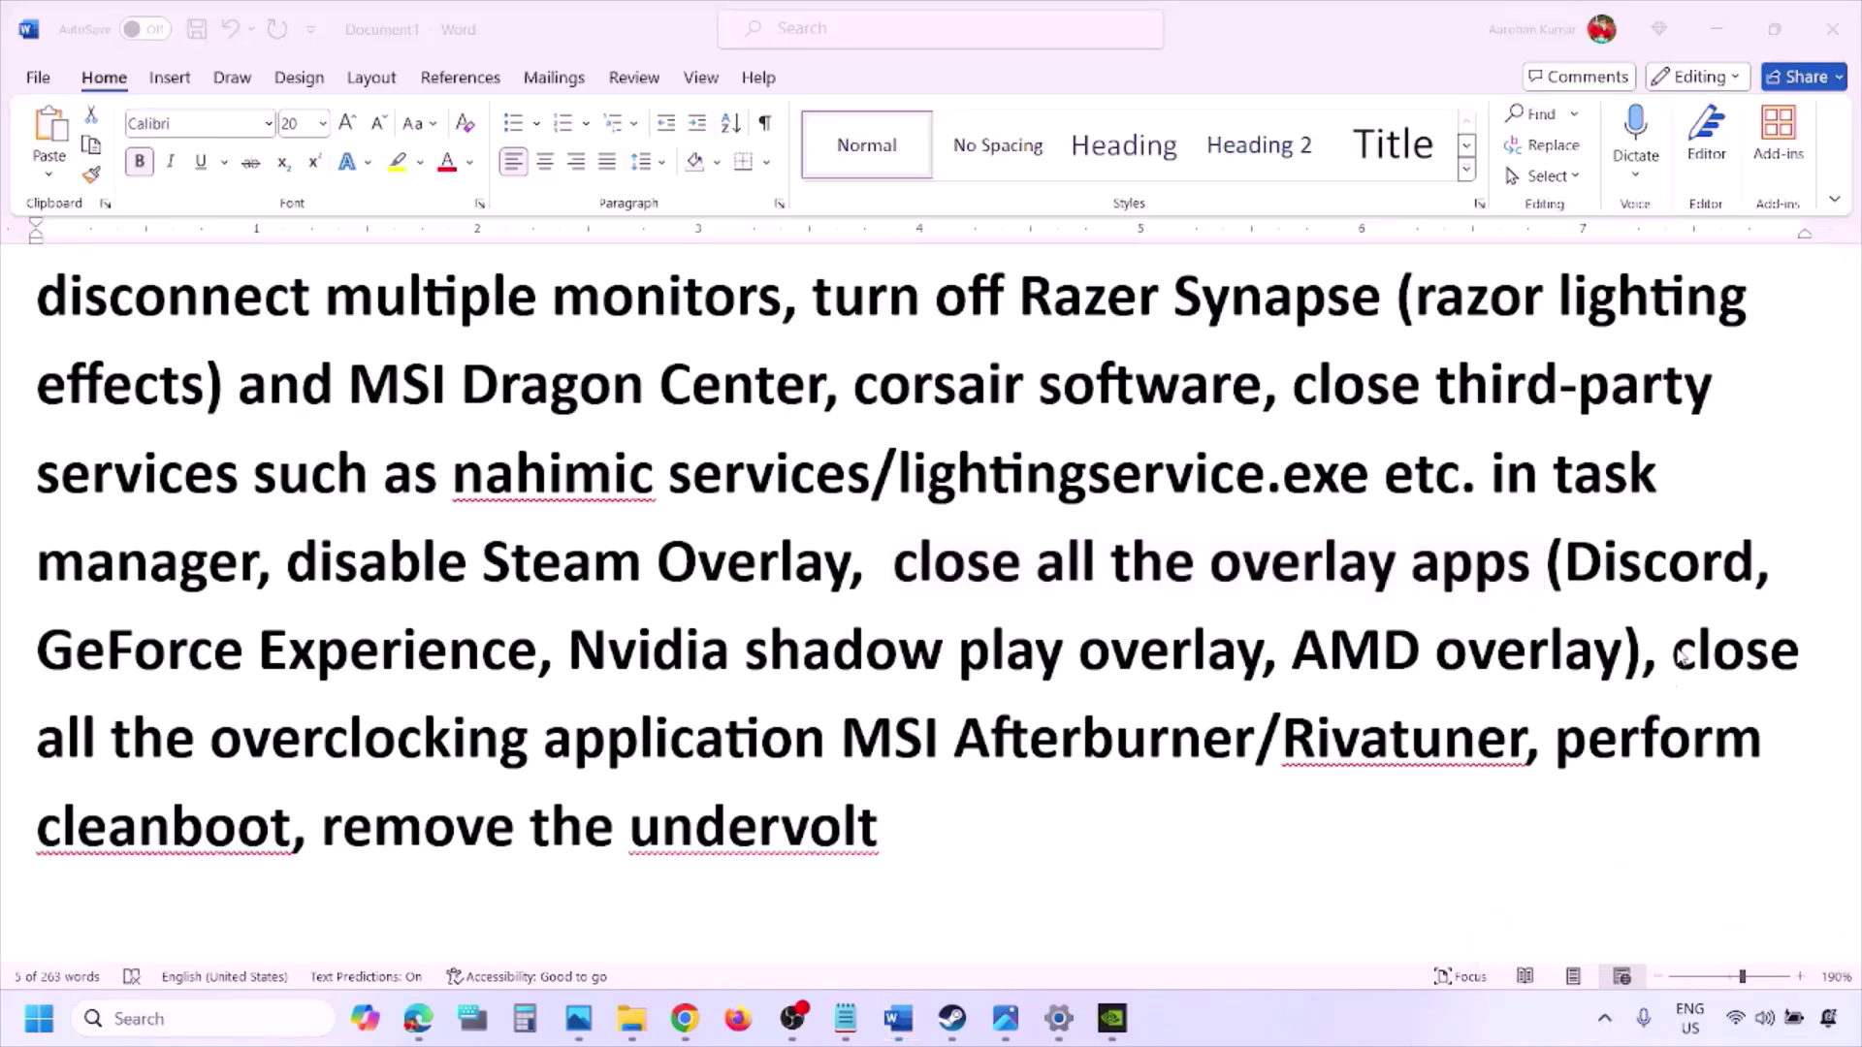
# - Close MSI Afterburner per the overclocking-apps note, then select 'Rivatuner' and 'perform'
pyautogui.moveTo(1673, 655); pyautogui.dragTo(894, 742)
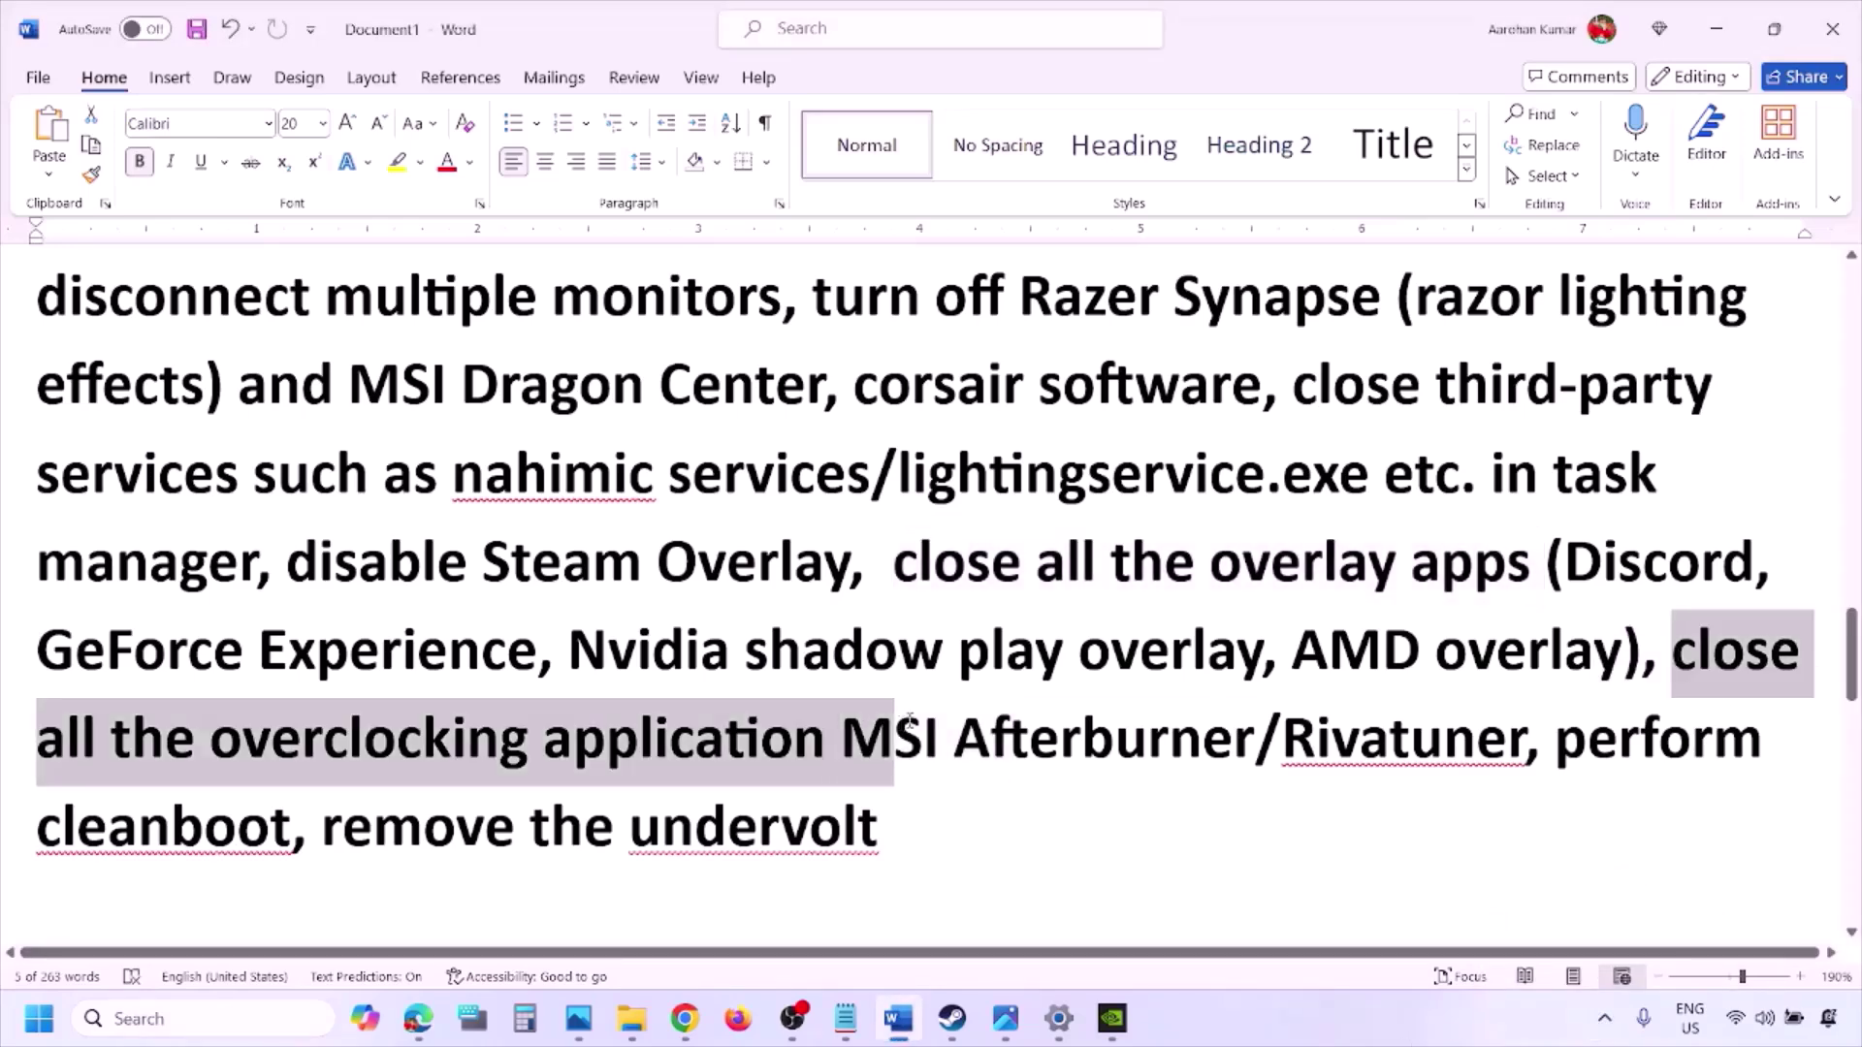
pyautogui.click(1605, 1023)
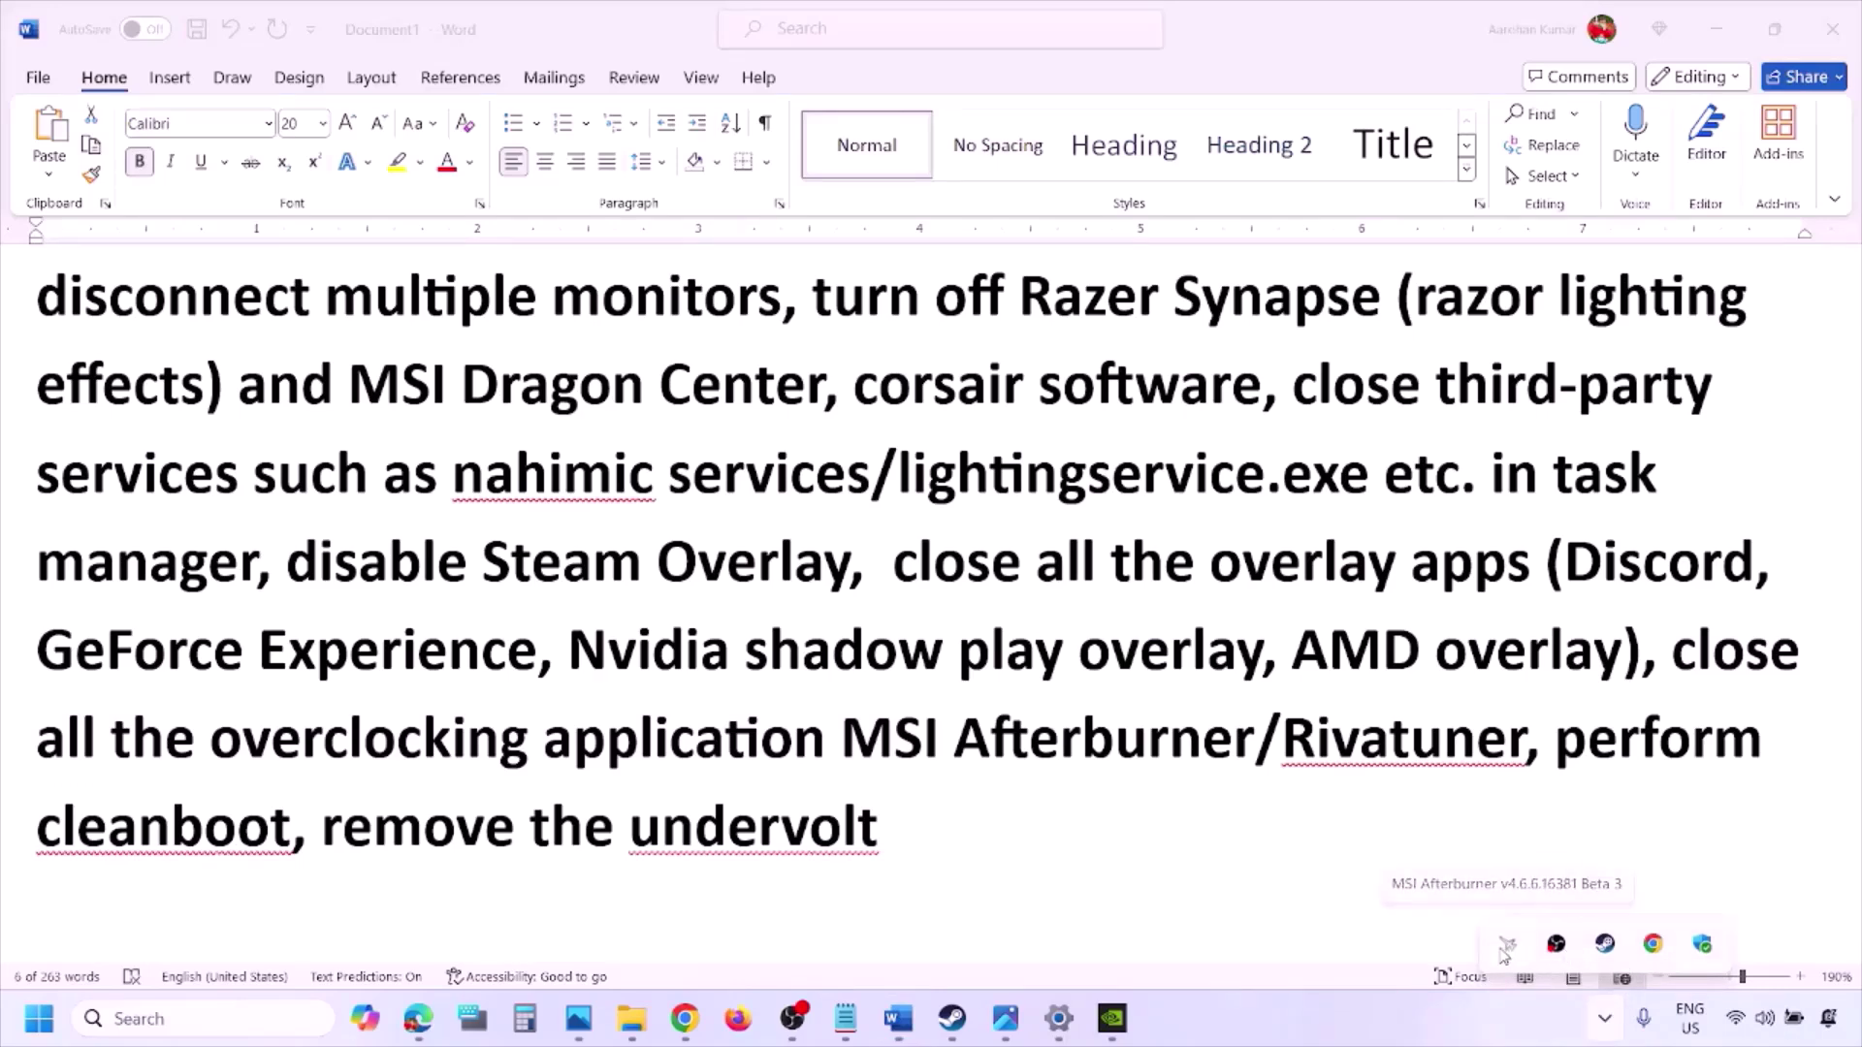
pyautogui.rightClick(1510, 950)
pyautogui.click(1561, 932)
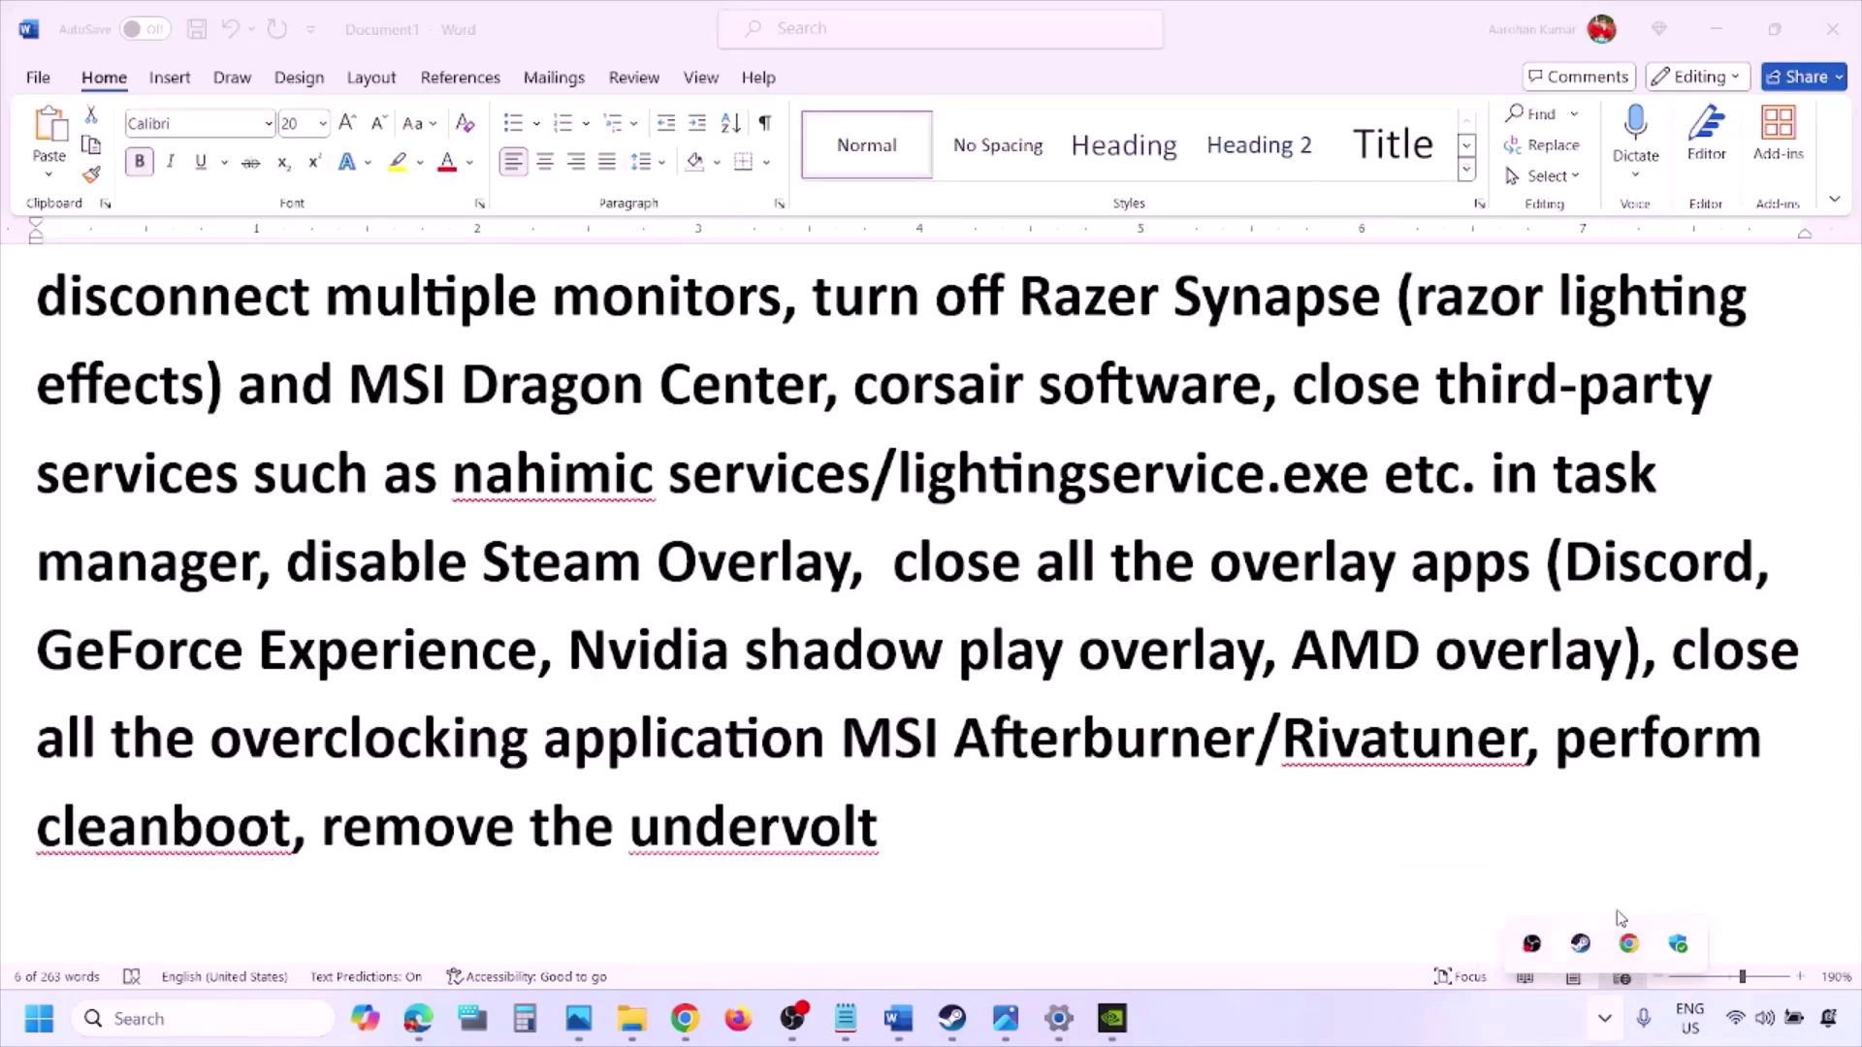
pyautogui.doubleClick(1289, 735)
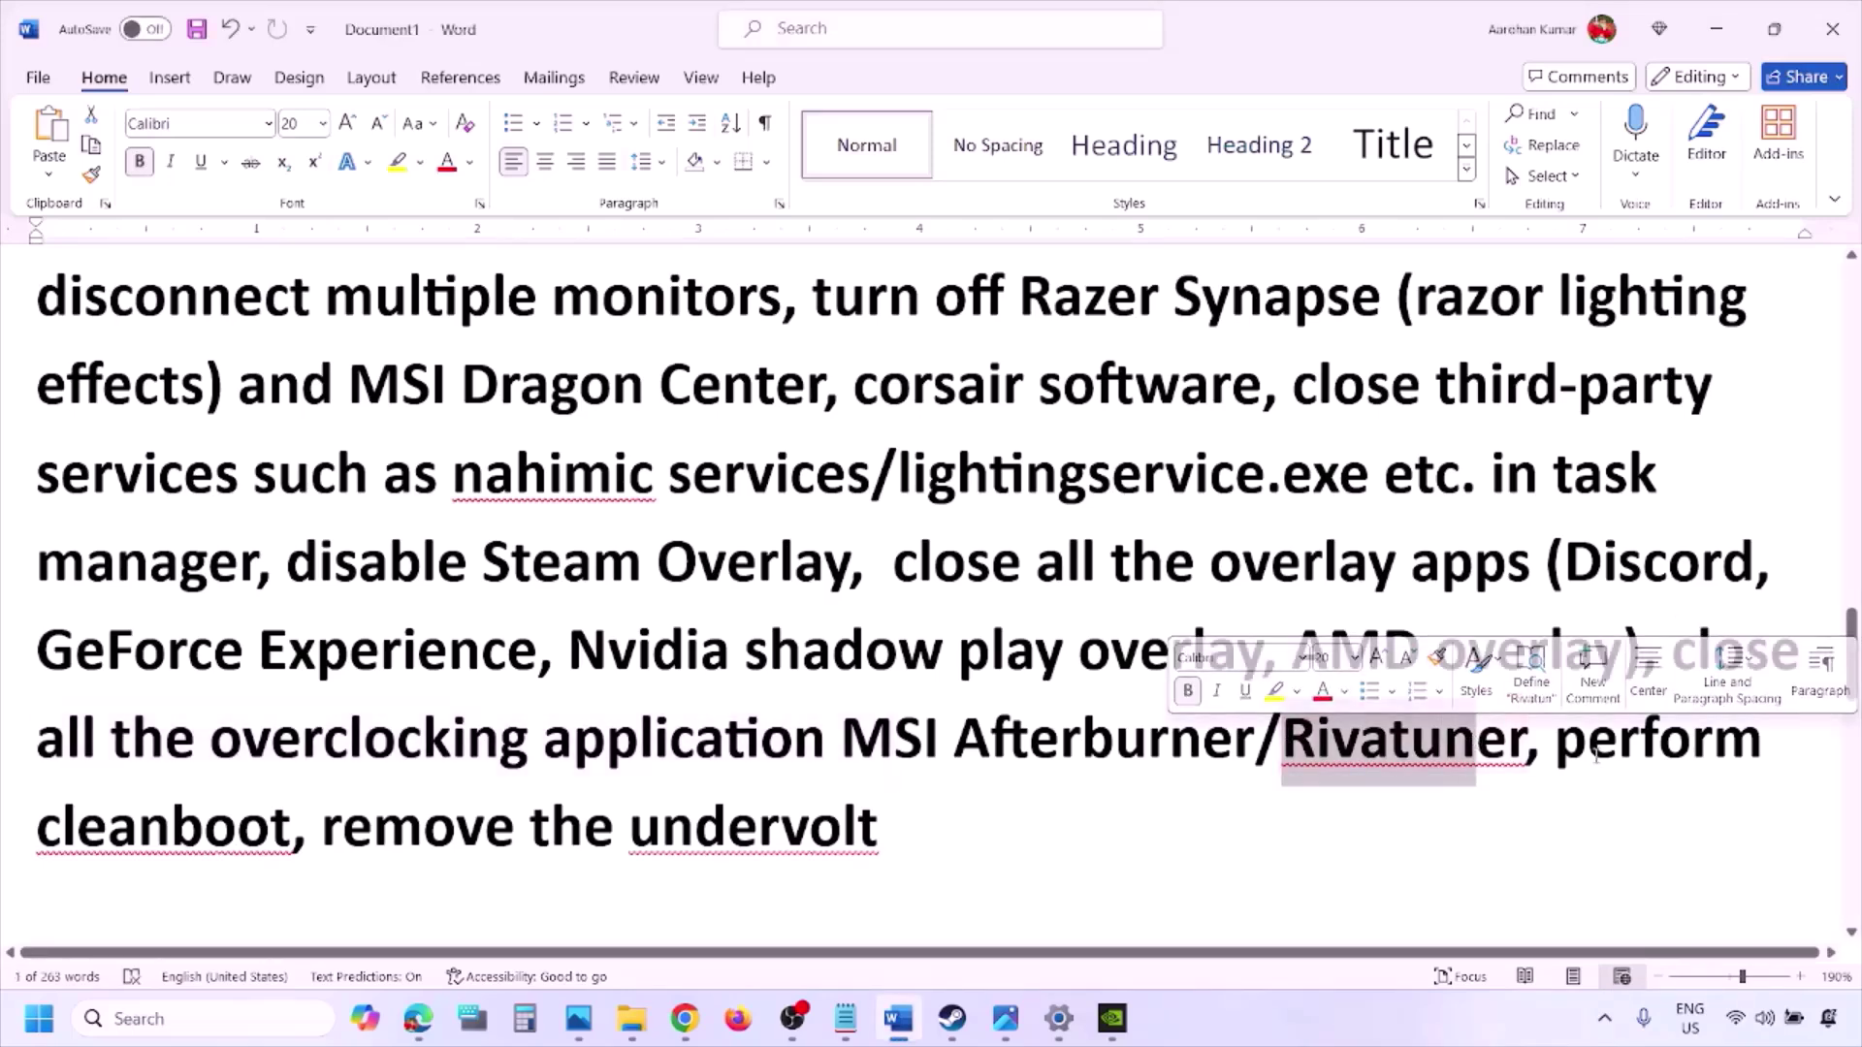
pyautogui.doubleClick(1649, 756)
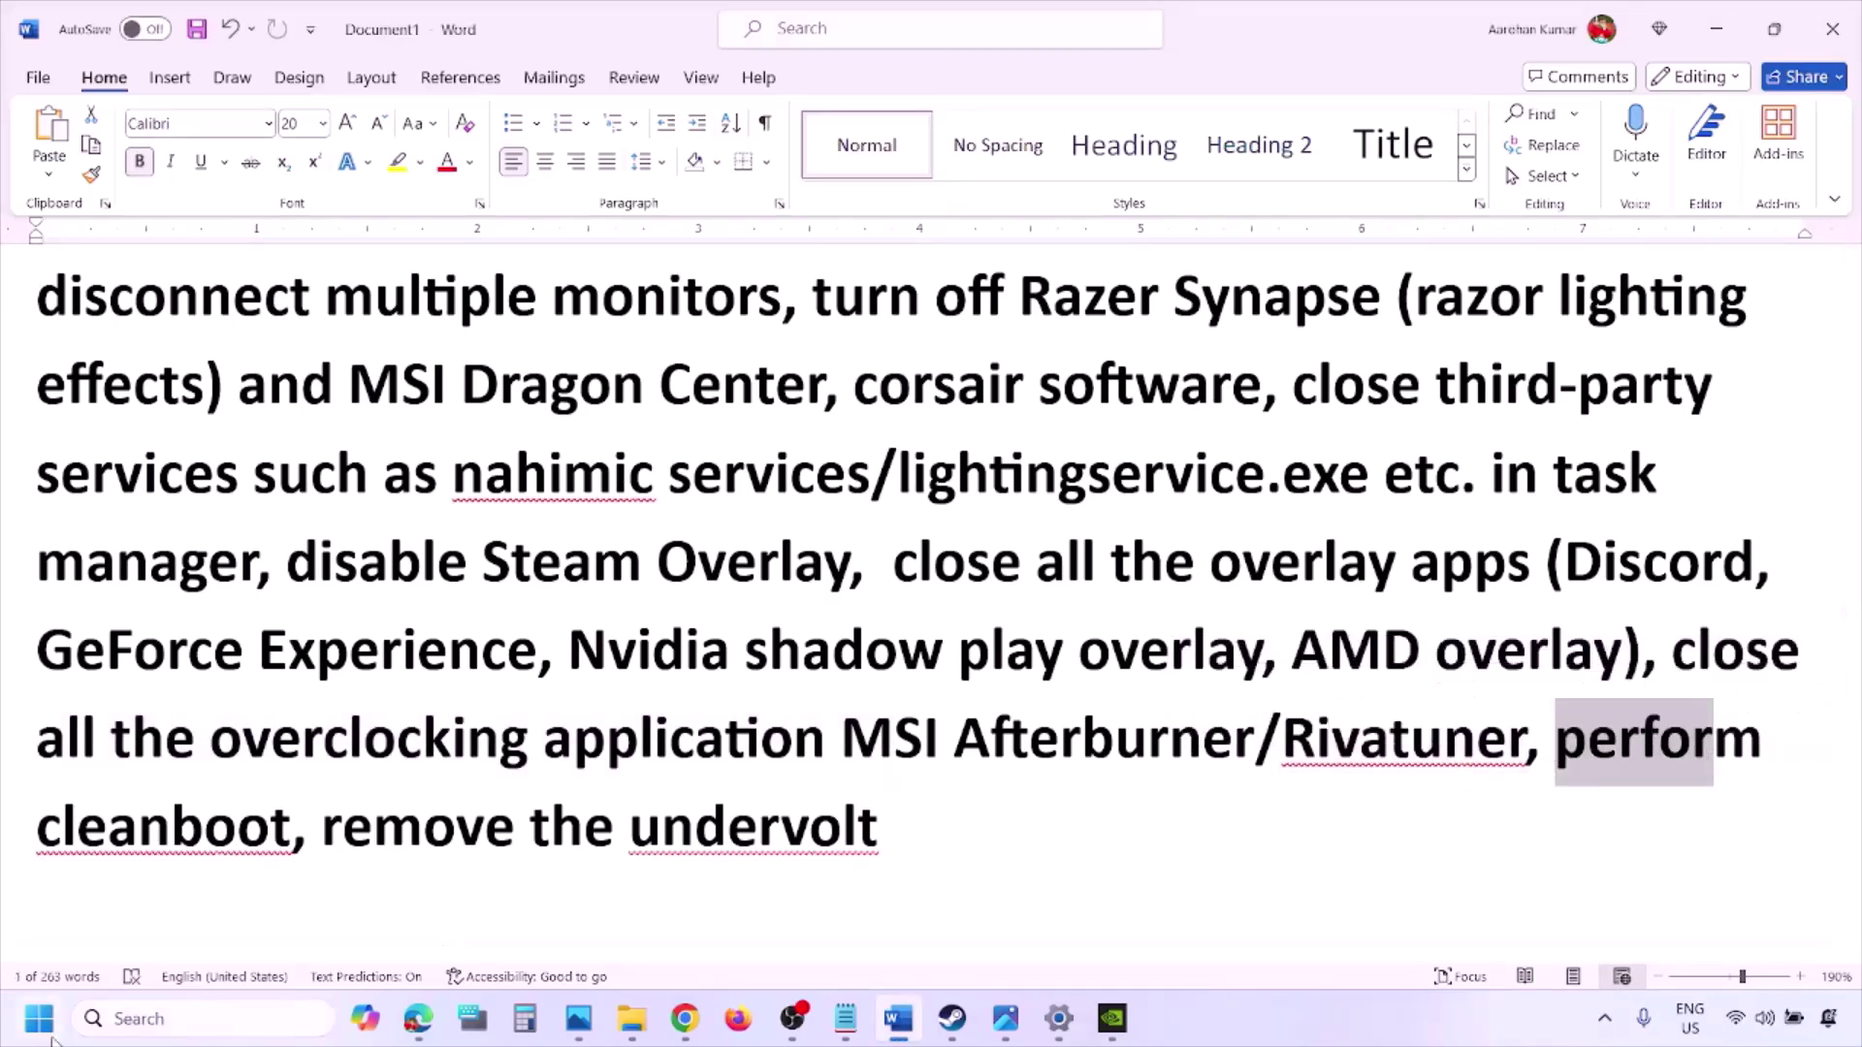
# - Search 'sys' and open System Configuration on its Services tab
pyautogui.click(136, 1014)
pyautogui.write('ystem')
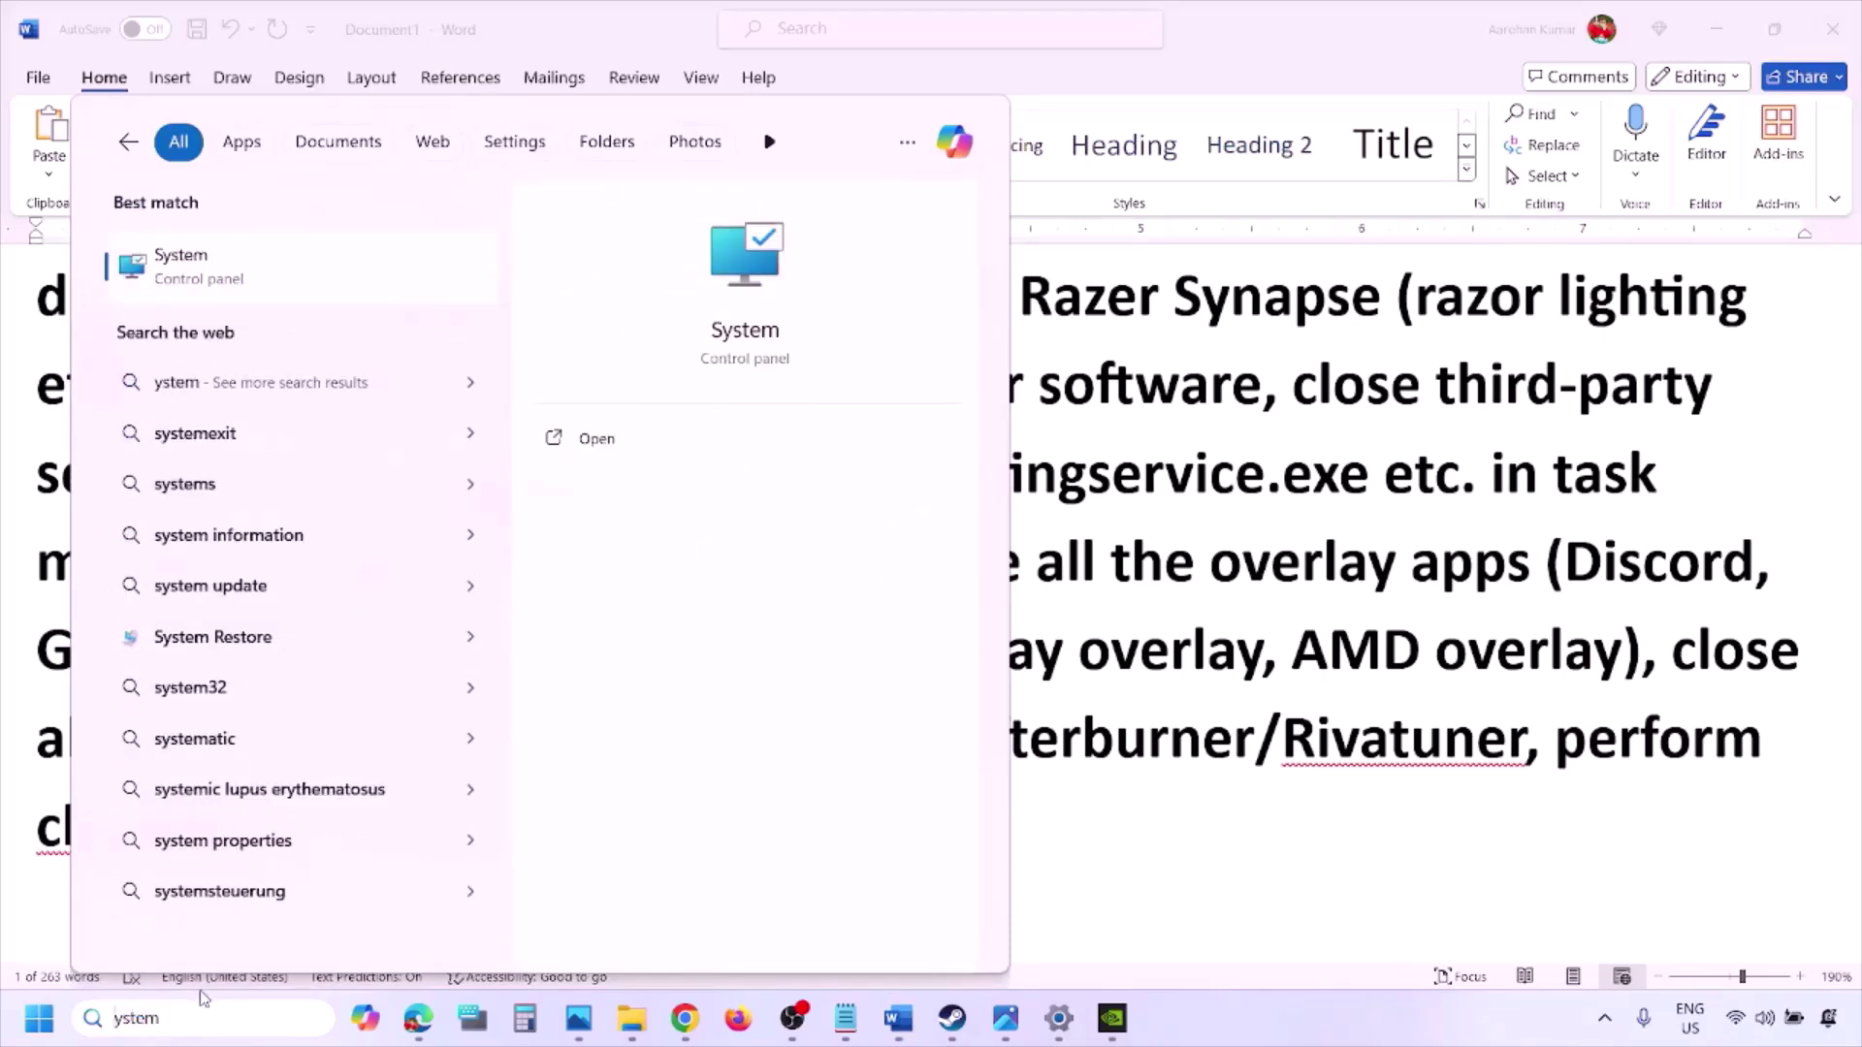
pyautogui.press('Home')
pyautogui.write('s')
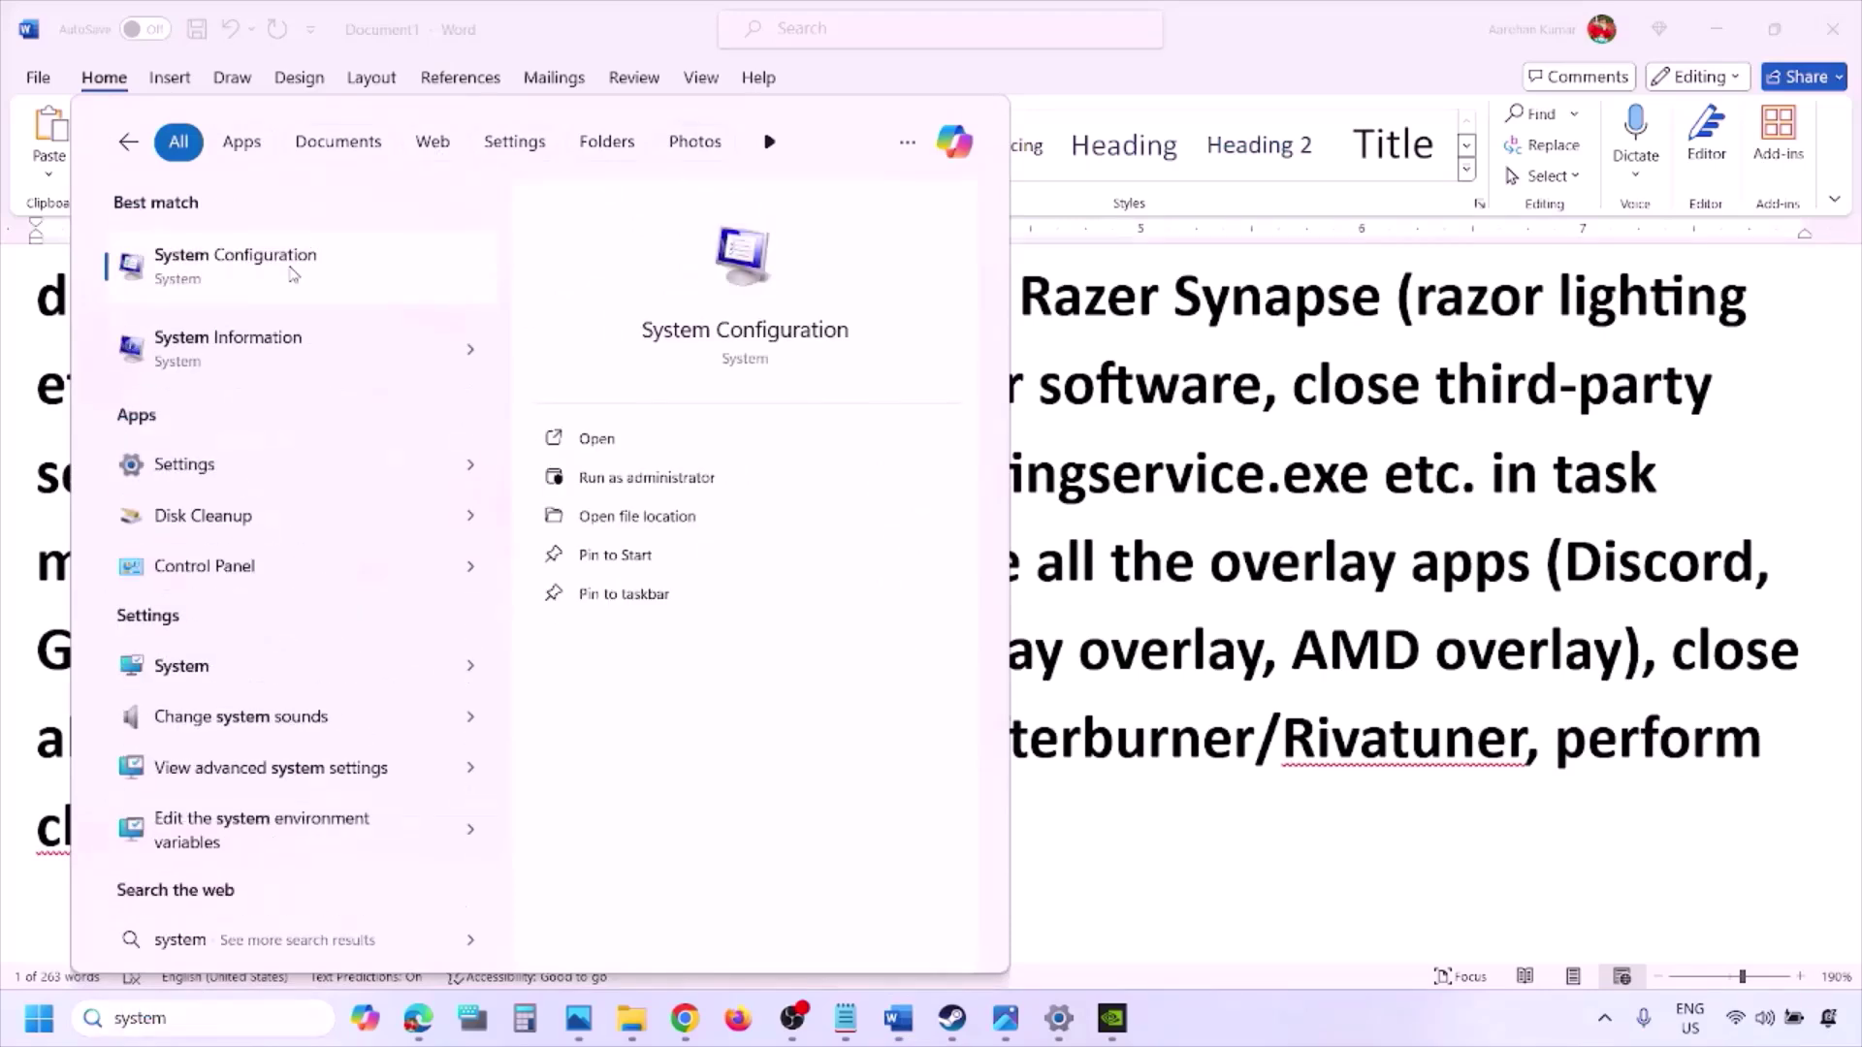
pyautogui.click(293, 274)
pyautogui.click(762, 322)
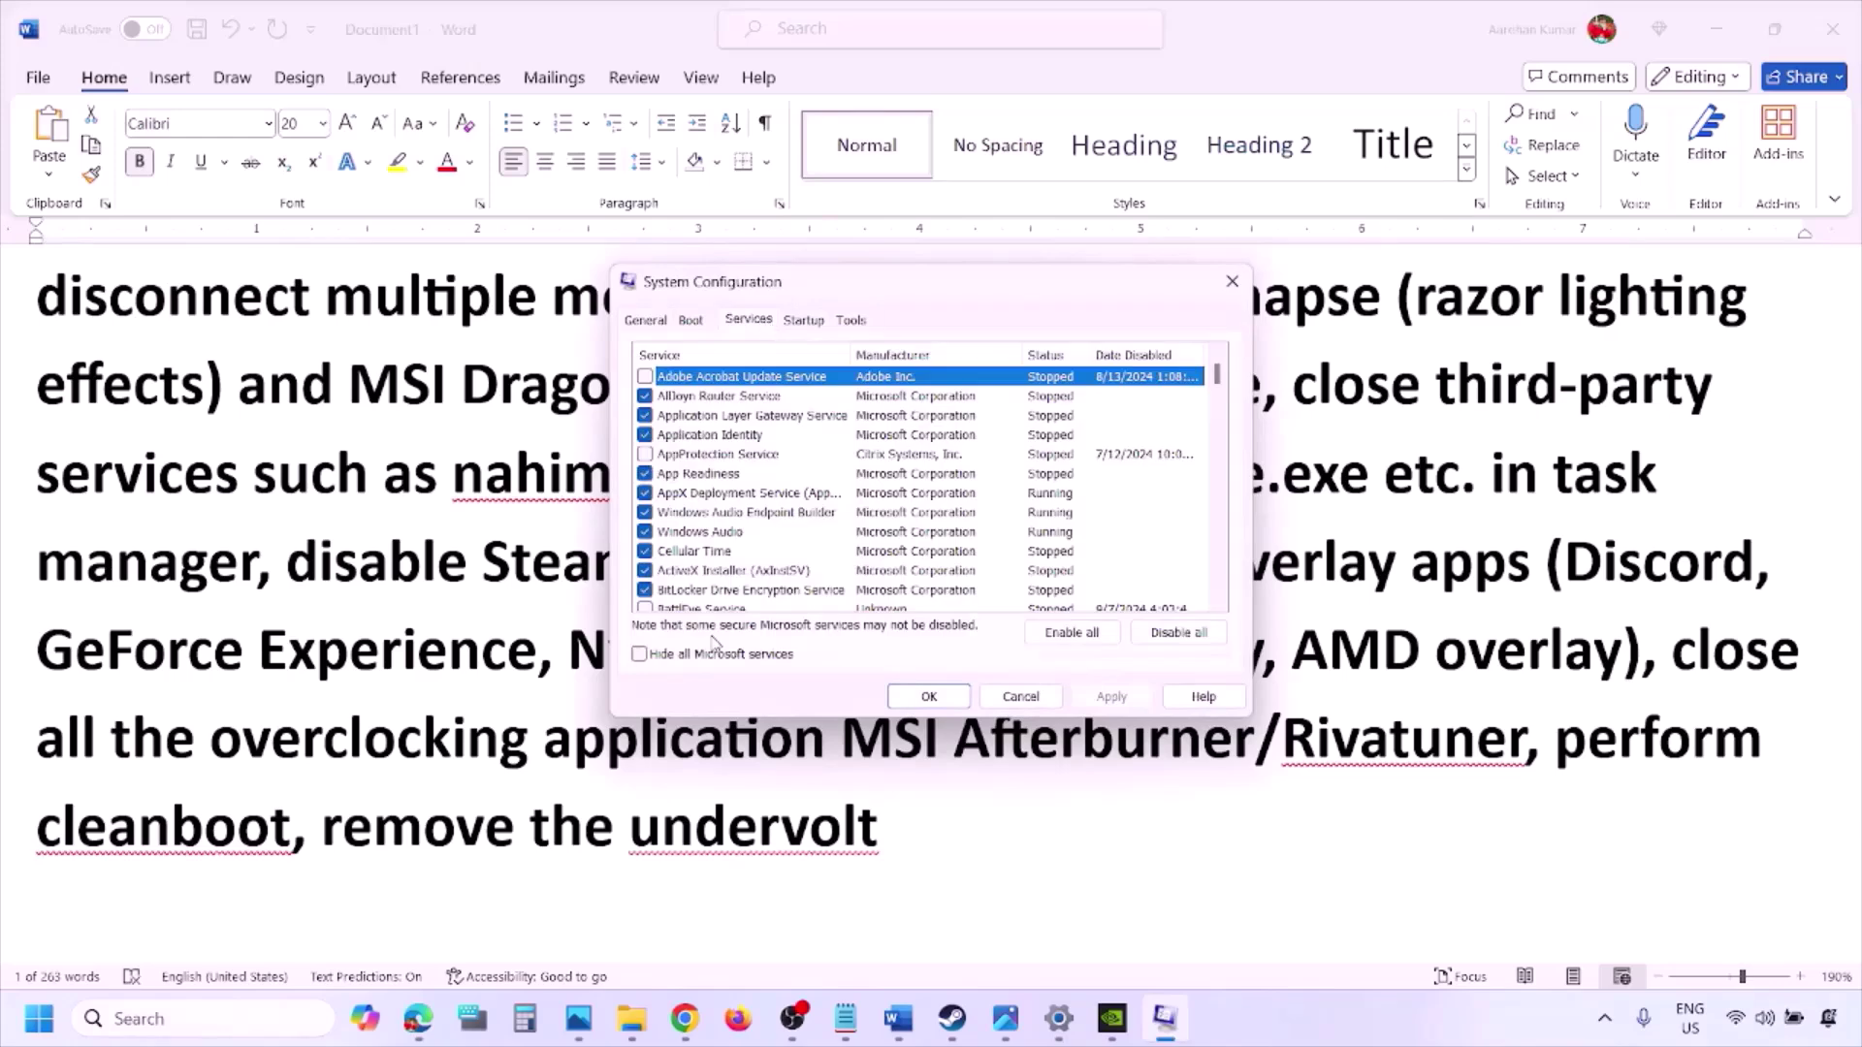
# - Tick Hide all Microsoft services to list only third-party services, then close with OK
pyautogui.click(639, 656)
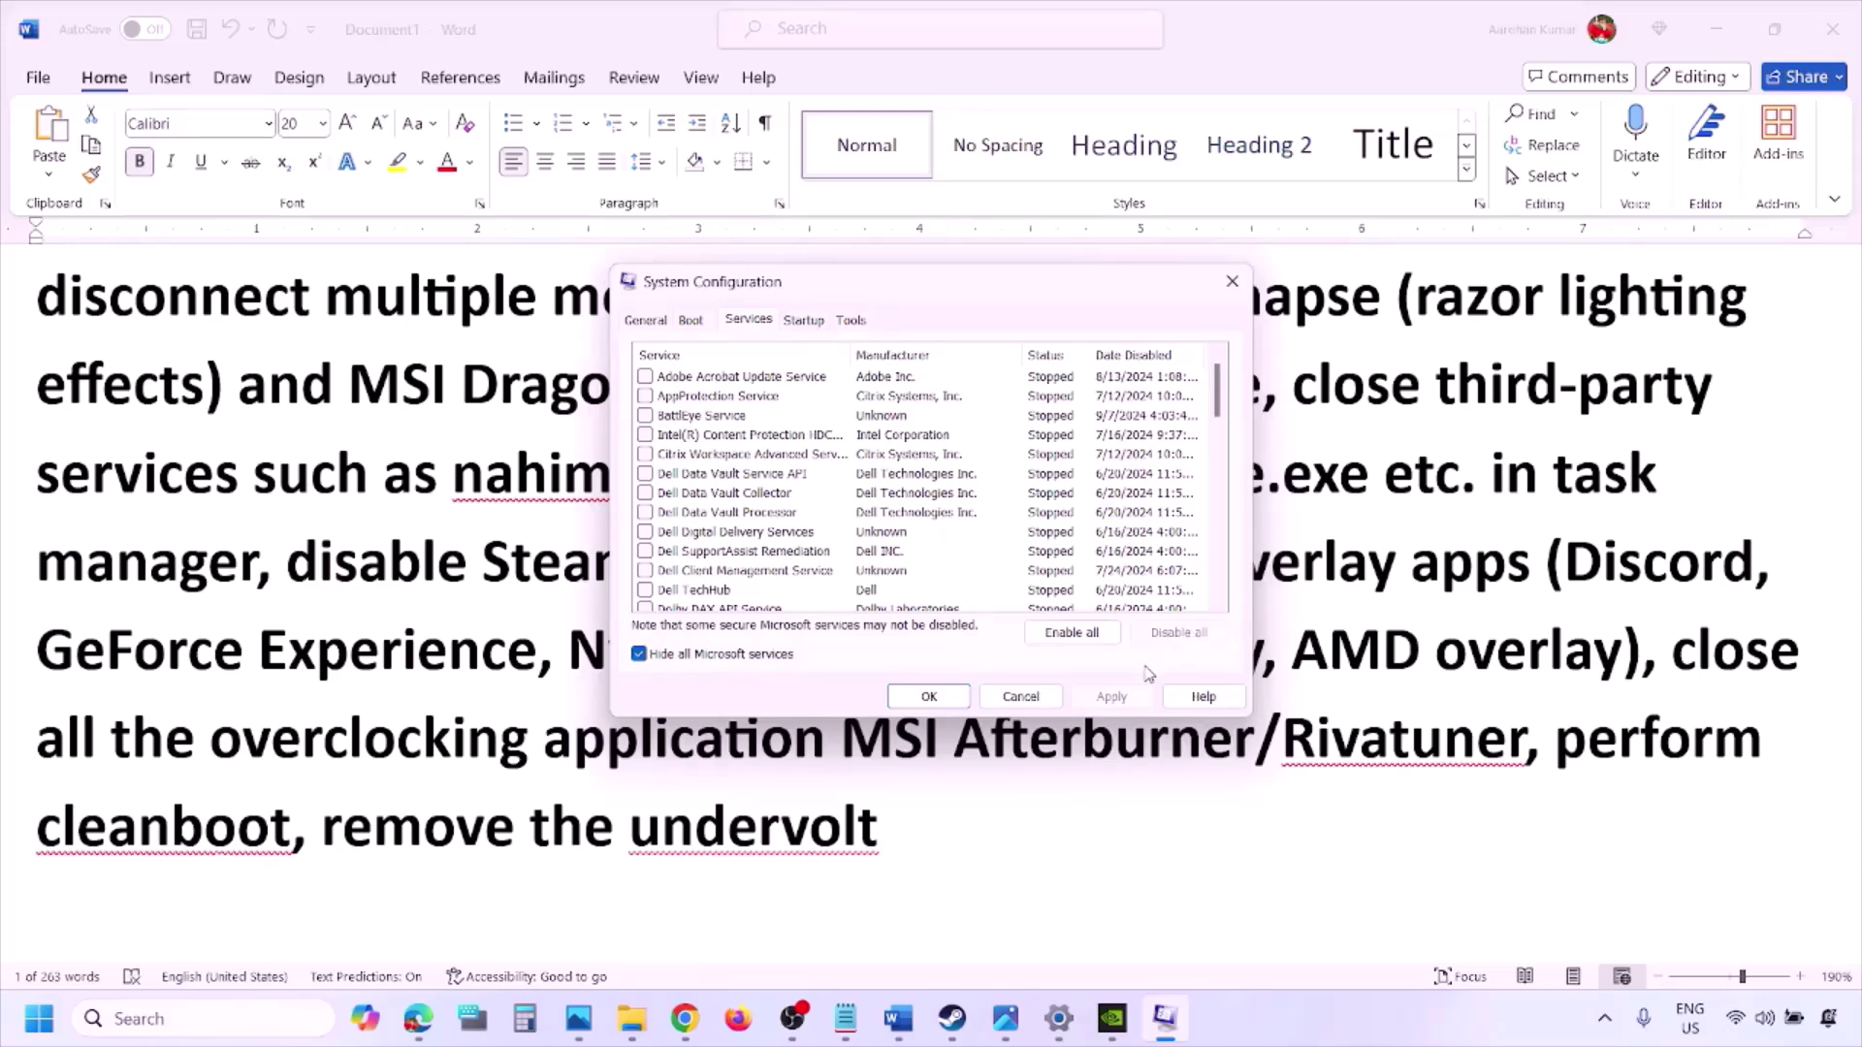
pyautogui.click(945, 695)
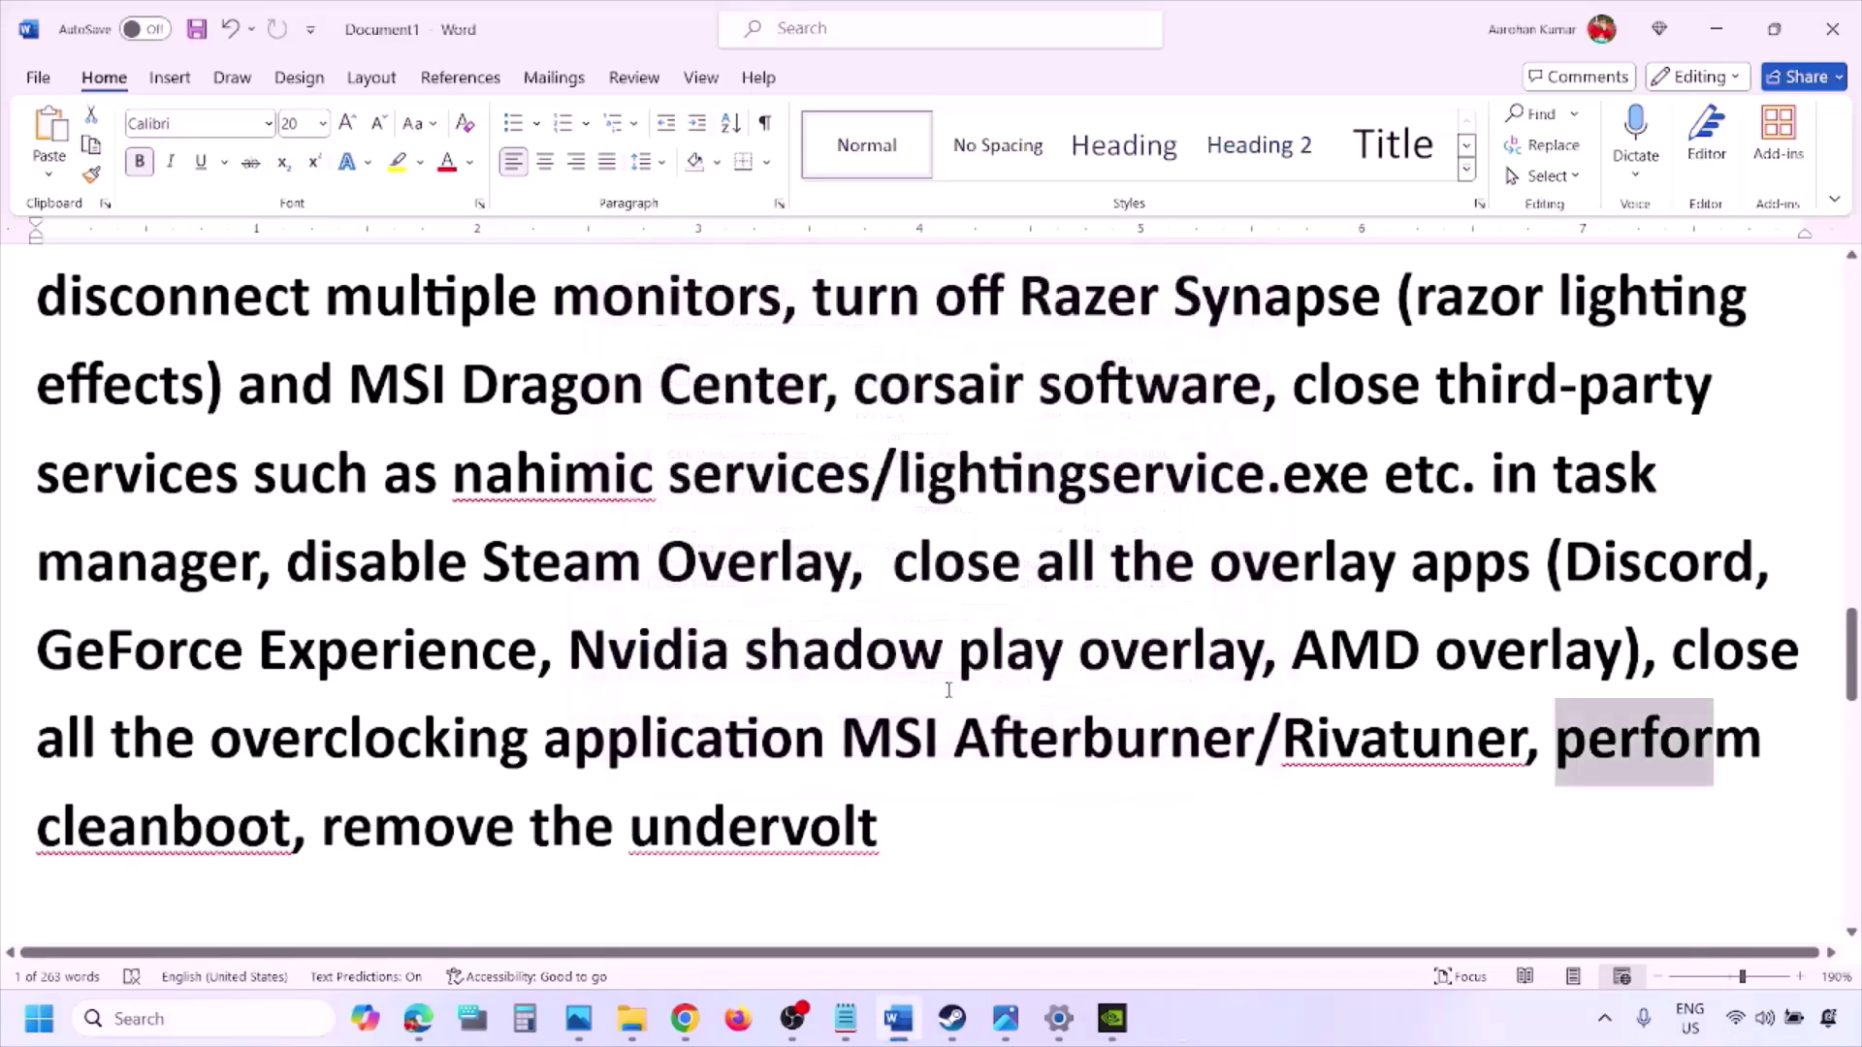